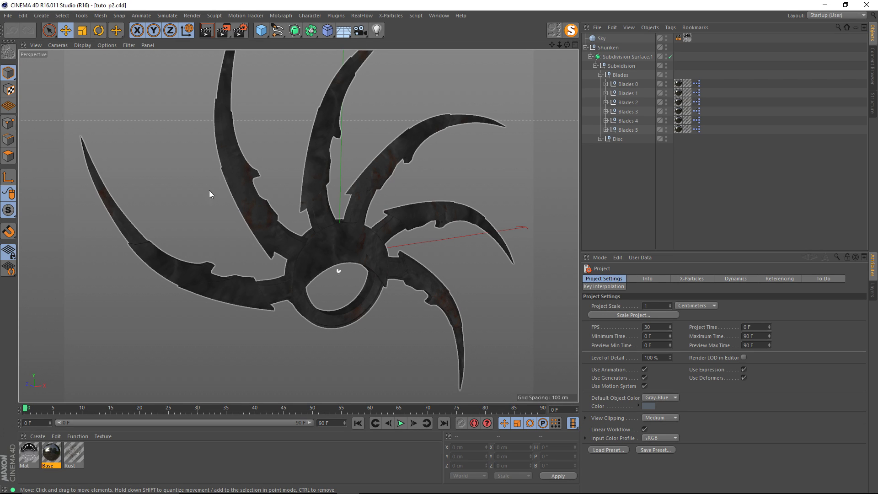
Set the animation length to 160 frames and extend the preview range to cover all 160 frames
alt+drag(267, 215, 288, 151)
scroll(270, 215, down, 4)
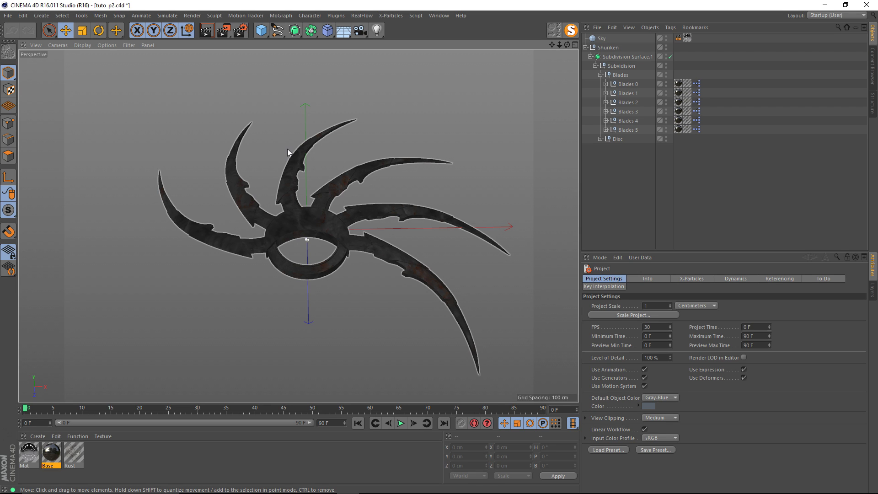
alt+drag(308, 223, 307, 316)
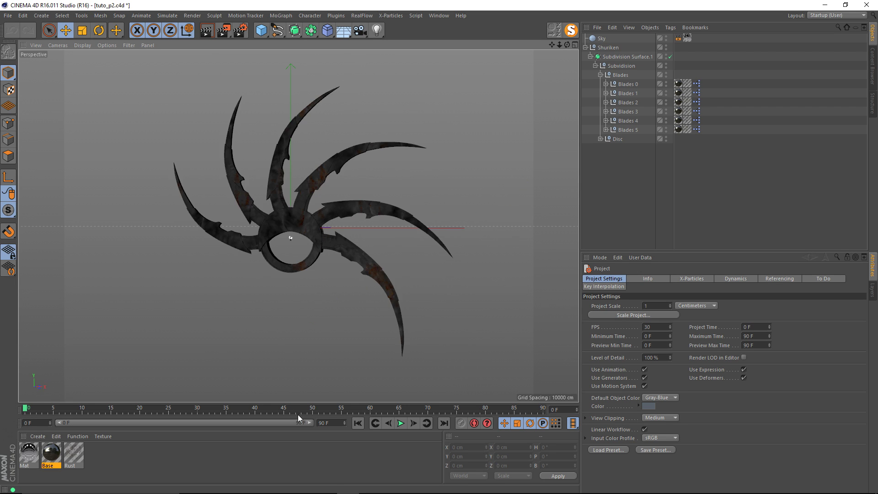
double_click(340, 425)
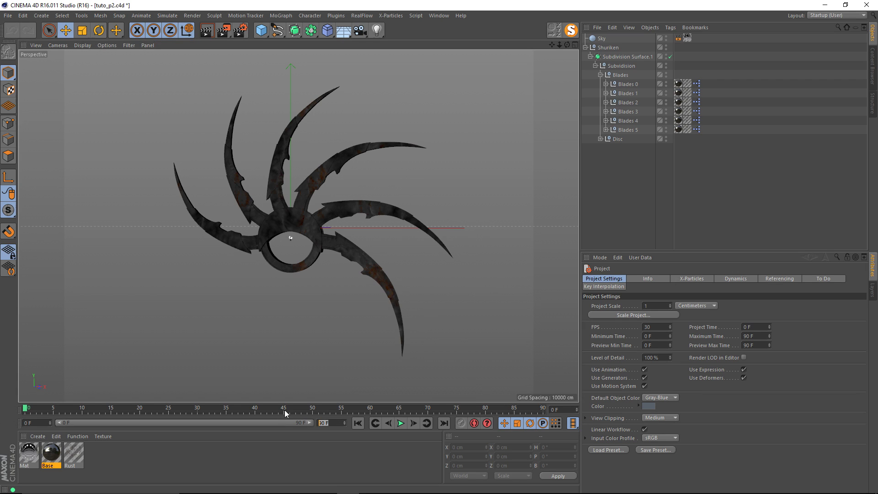
text(160)
key(Return)
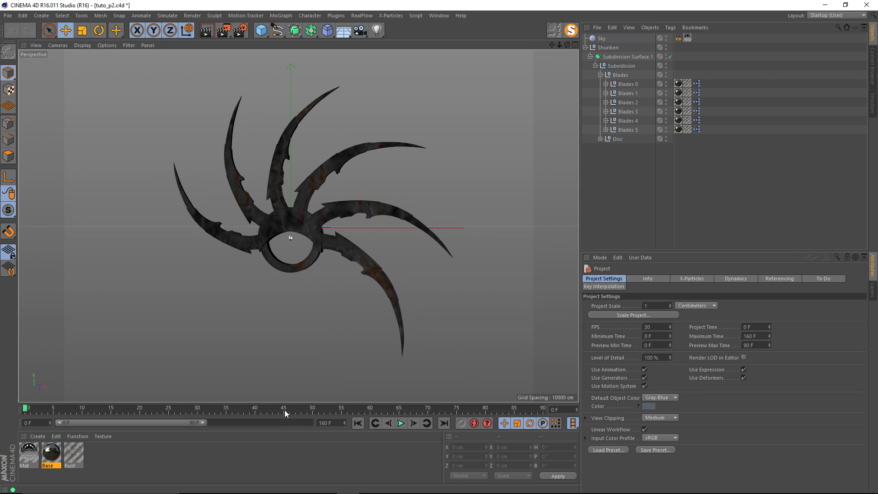
drag(204, 423, 337, 425)
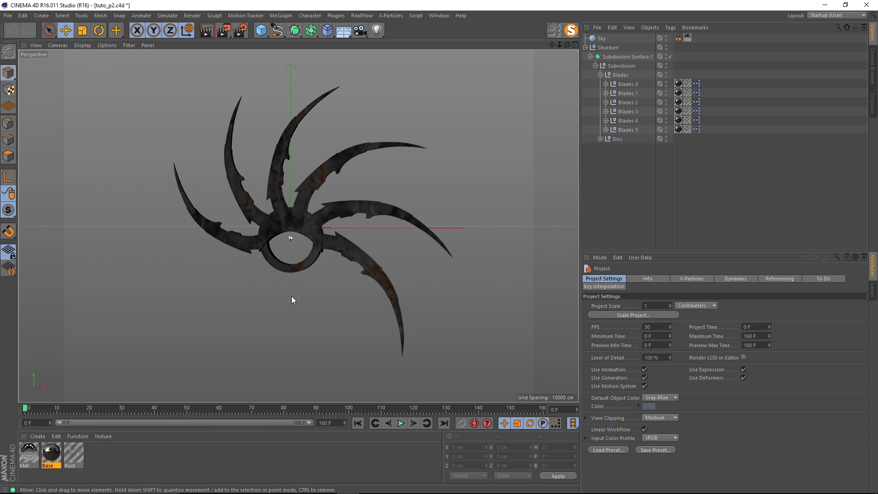
Set the render output size to 1920 x 1080 pixels in the render settings
alt+drag(291, 295, 287, 254)
key(ctrl+b)
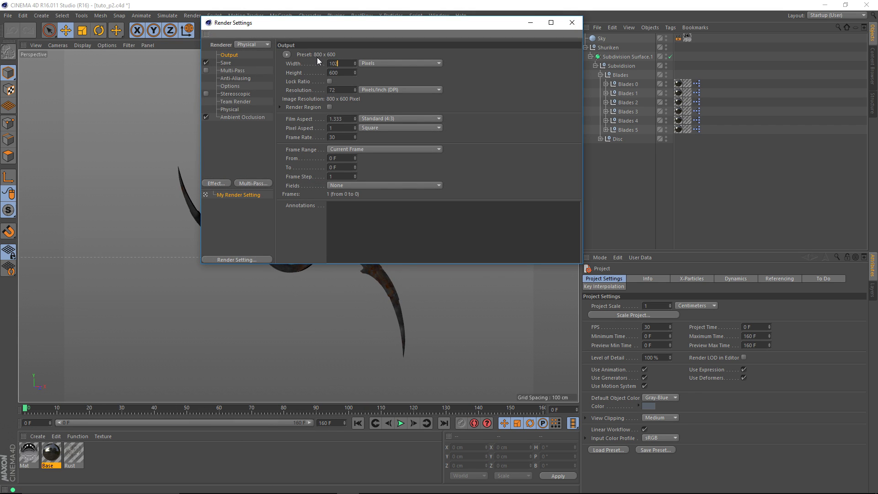
text(1920)
key(Return)
key(0)
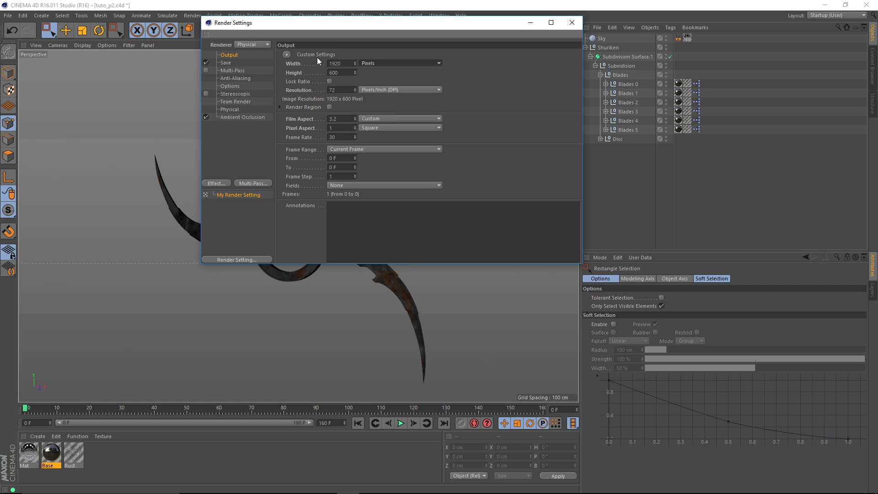
click(328, 72)
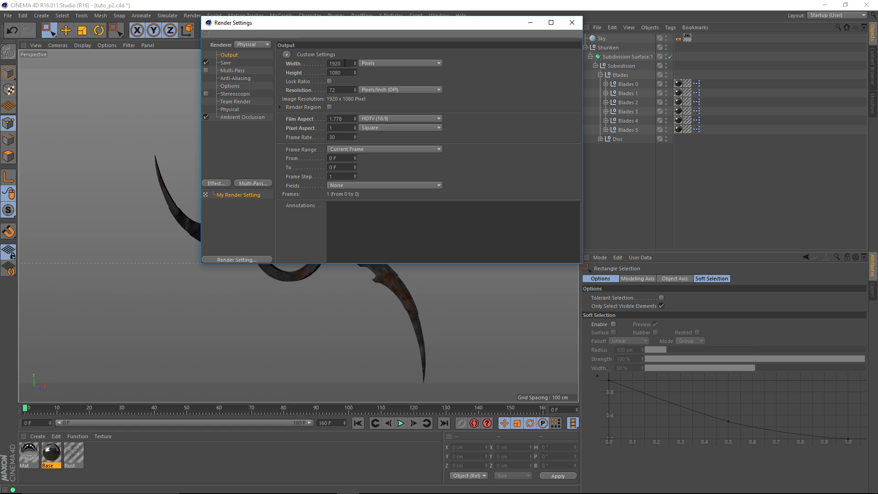
click(571, 23)
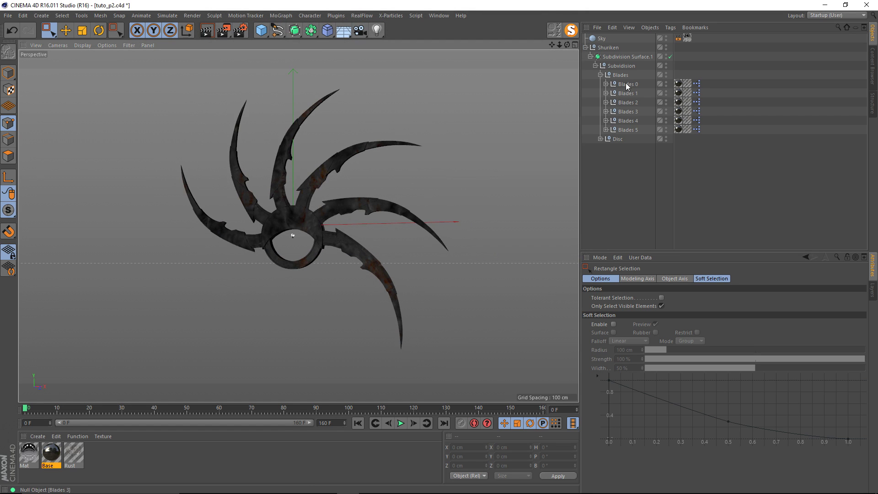
Move the whole Shuriken group along X to about -4628 cm and keyframe its X position at frame 0
click(610, 47)
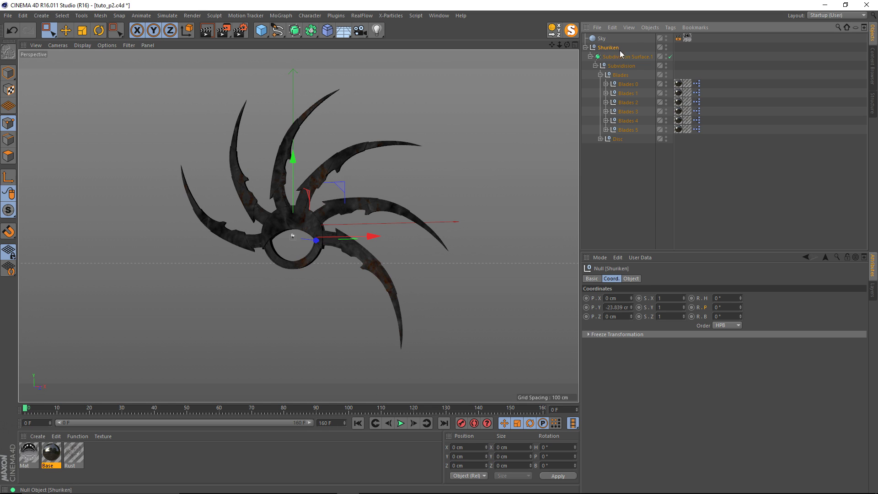
alt+drag(368, 185, 322, 231)
key(Return)
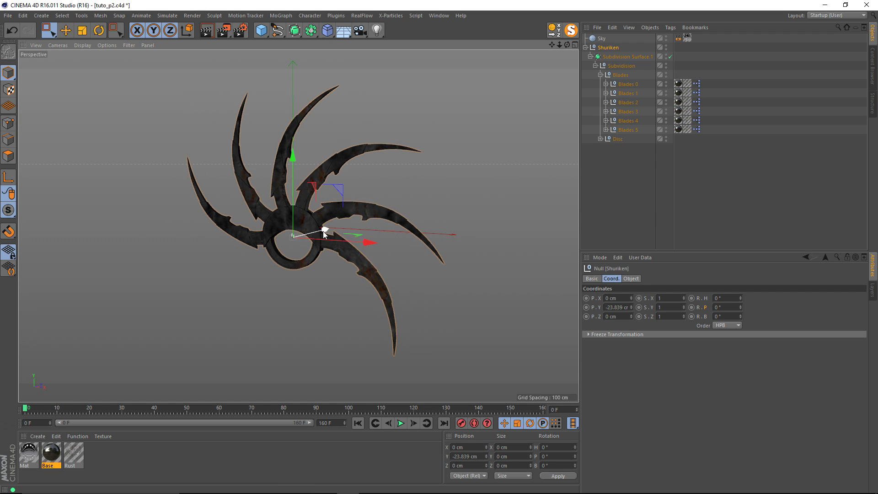
key(e)
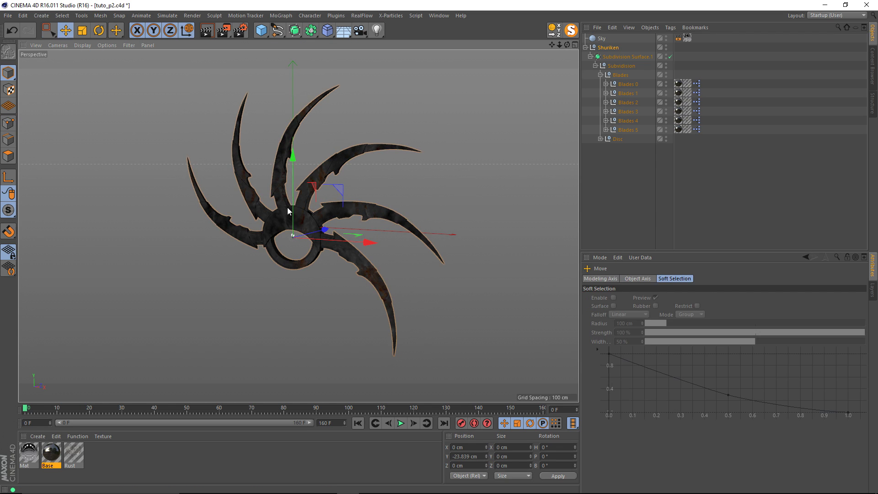
alt+drag(287, 207, 331, 231)
scroll(332, 231, down, 8)
alt+middle_drag(344, 233, 267, 242)
alt+drag(267, 243, 251, 253)
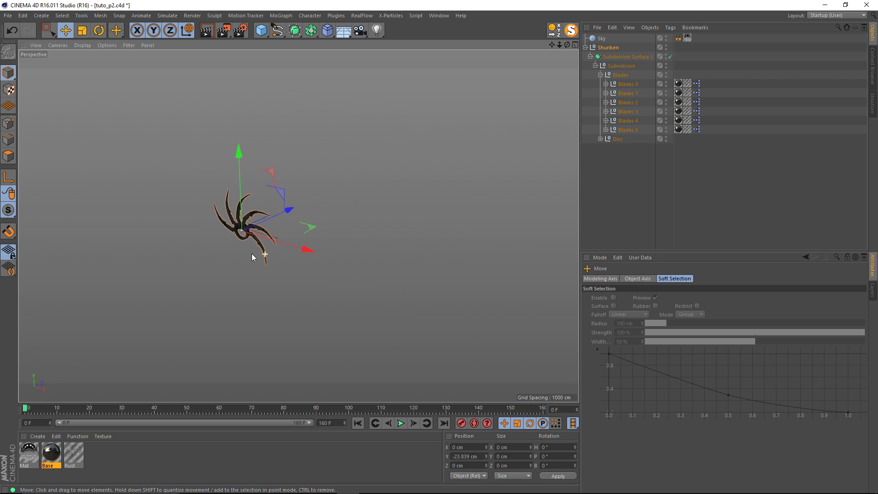
scroll(252, 253, down, 2)
alt+middle_drag(247, 248, 306, 246)
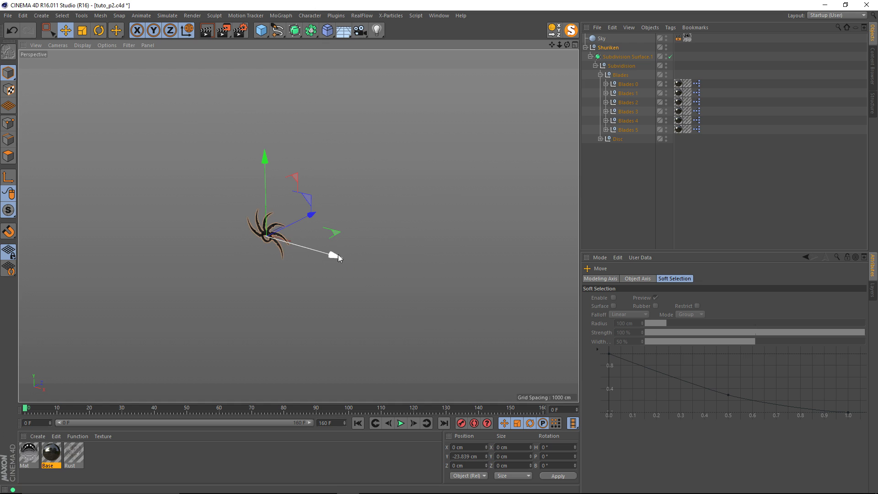
drag(339, 254, 467, 311)
key(ctrl+z)
scroll(380, 262, down, 10)
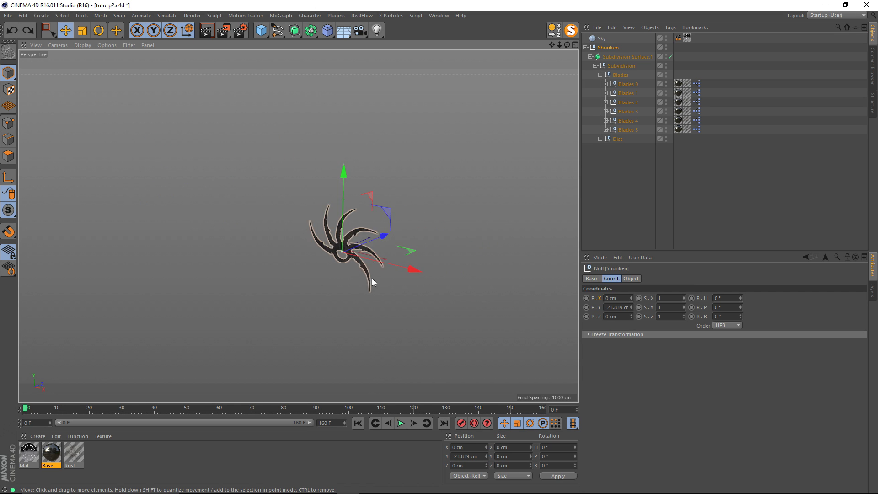
drag(374, 248, 109, 185)
click(587, 298)
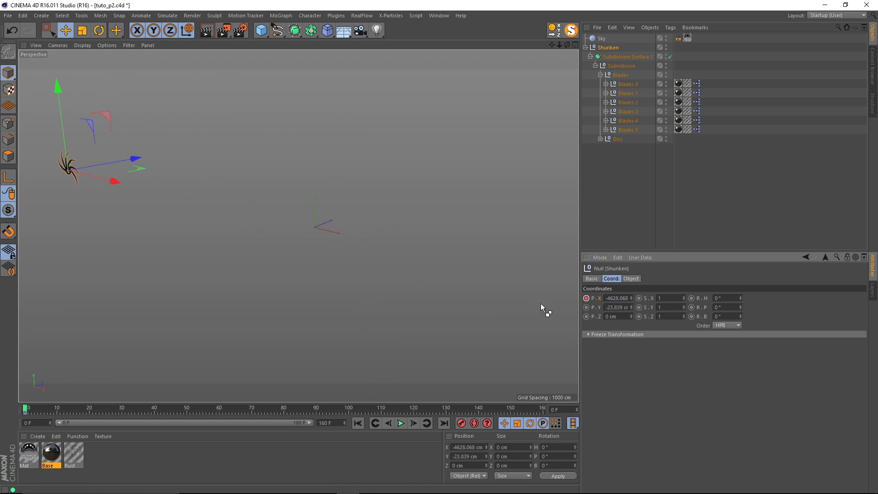
At frame 160, move the Shuriken group along X to about 3997 cm and keyframe its X position
drag(34, 408, 295, 409)
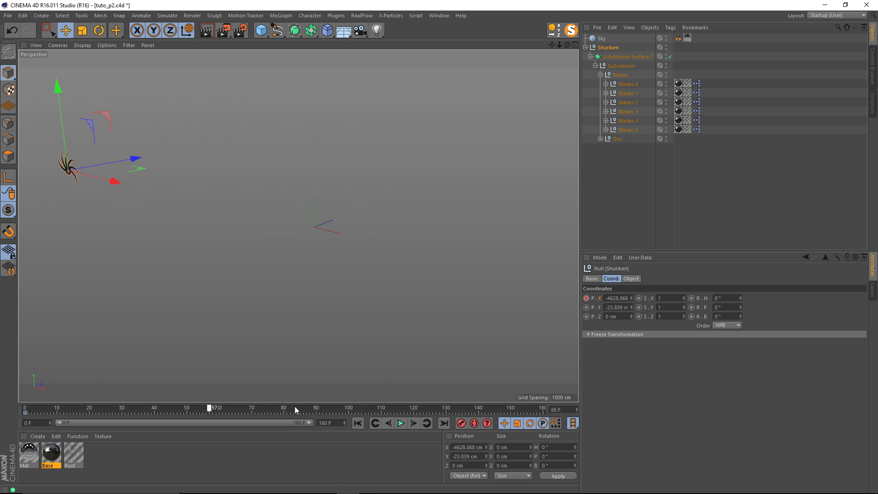
drag(135, 188, 520, 283)
scroll(475, 284, down, 1)
alt+middle_drag(475, 284, 384, 262)
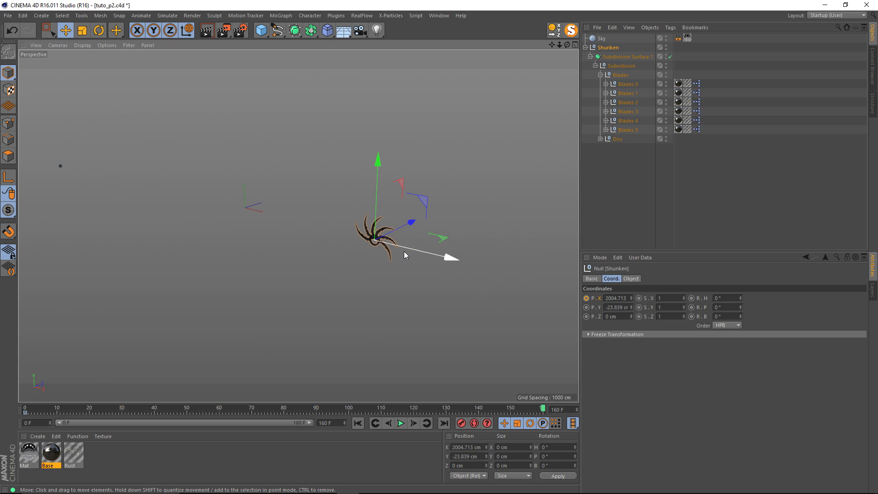
drag(419, 256, 531, 283)
scroll(462, 289, down, 2)
alt+middle_drag(462, 290, 385, 272)
drag(435, 256, 493, 268)
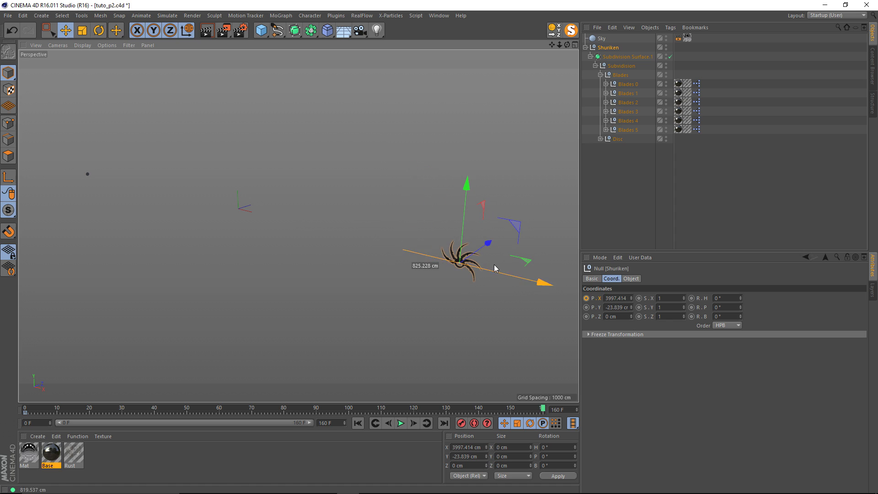
ctrl+click(588, 299)
alt+middle_drag(407, 255, 438, 252)
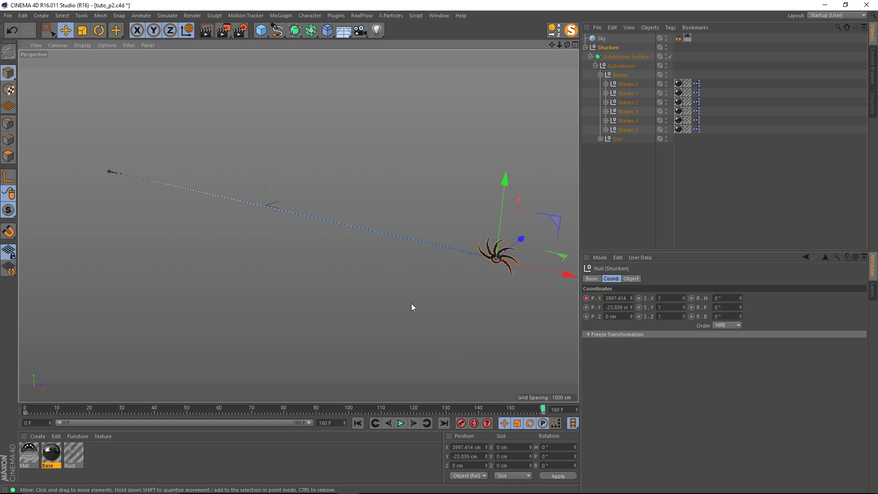
Scrub back through the shuriken's movement, play it from the first frame and stop playback
drag(539, 409, 200, 384)
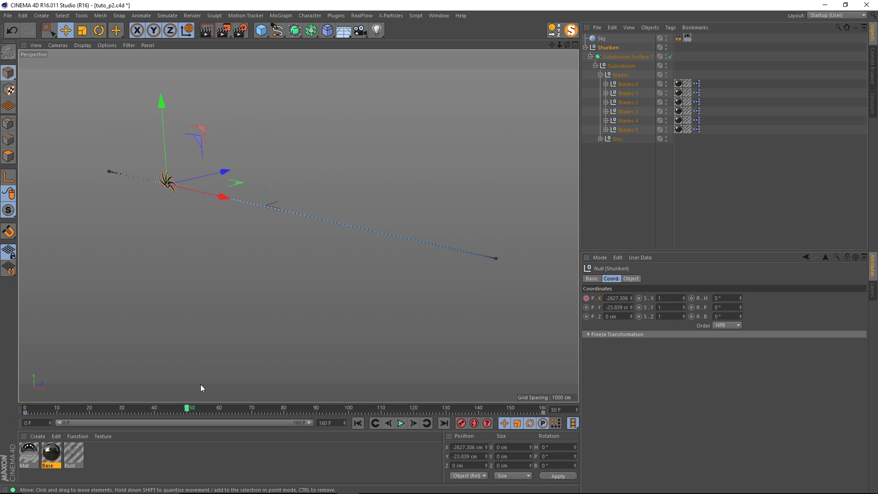
alt+middle_drag(291, 252, 293, 256)
alt+drag(293, 257, 279, 243)
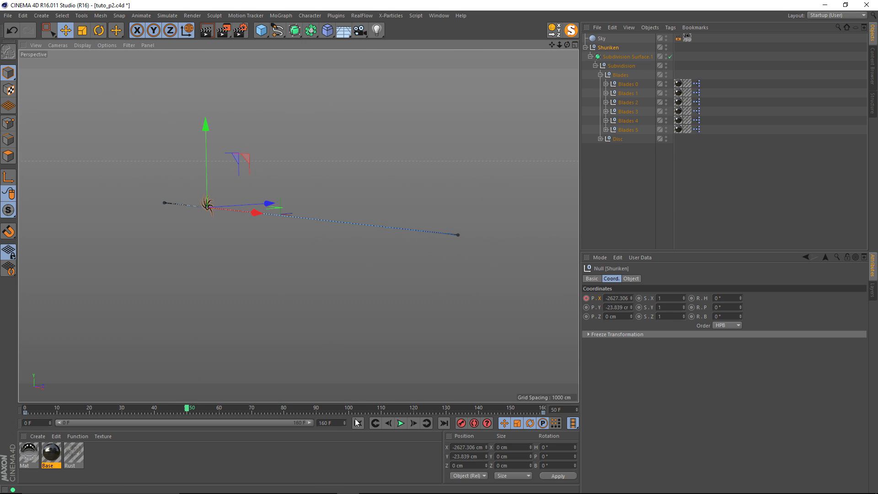
click(359, 423)
click(402, 424)
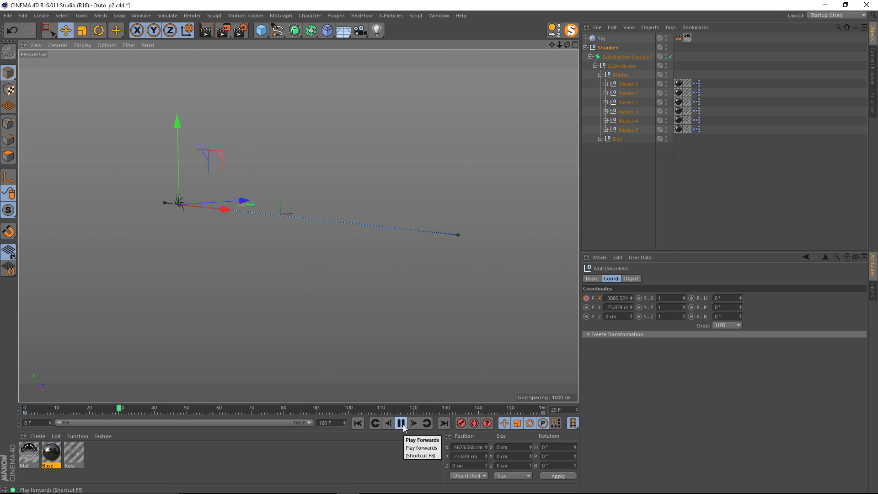
click(401, 424)
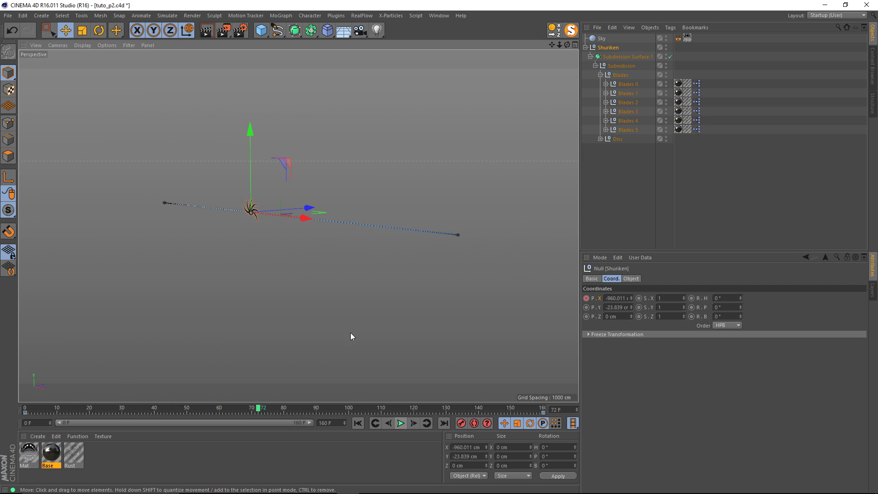
Open the Timeline window and expand the Shuriken entry to show its animation tracks
alt+drag(351, 333, 256, 217)
key(shift+F3)
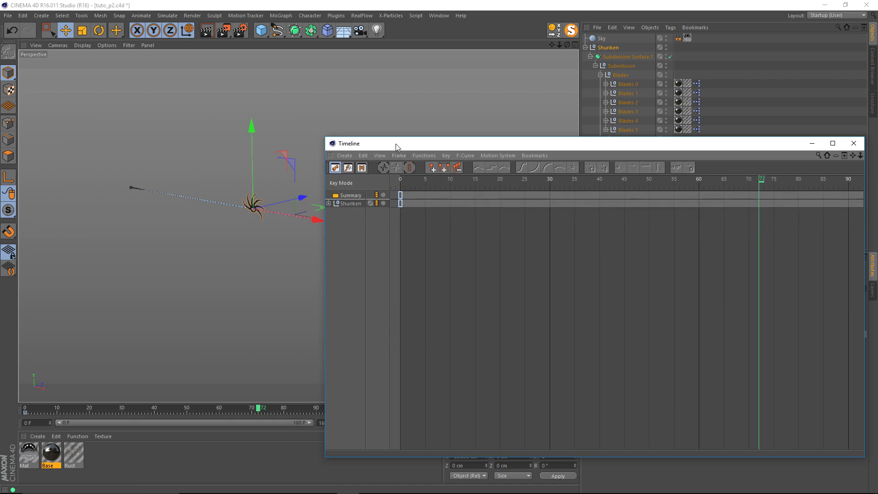
drag(396, 143, 272, 165)
drag(608, 51, 227, 276)
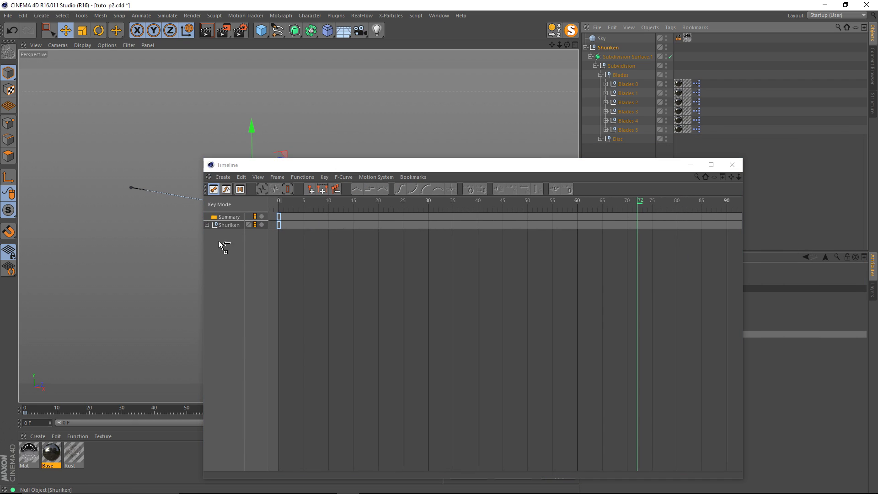
click(229, 225)
click(207, 225)
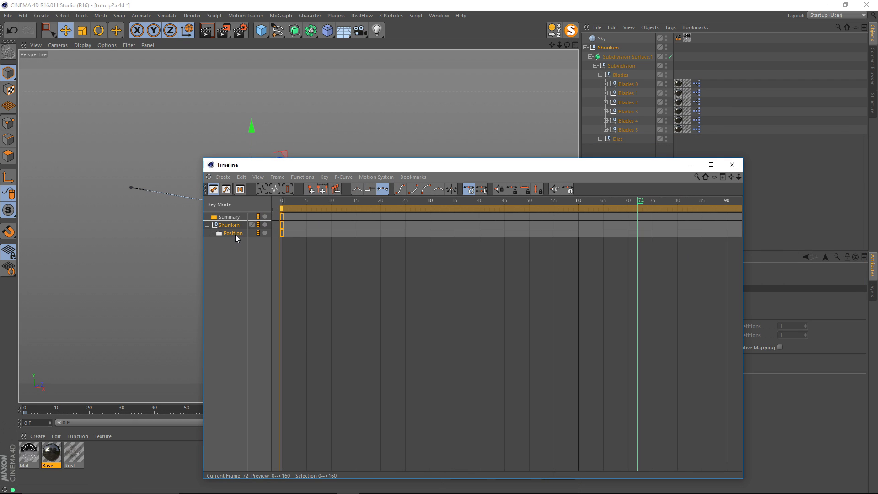
Examine the shuriken's Position curve in F-Curve mode from frame 0 to 160, and close the Timeline
click(226, 189)
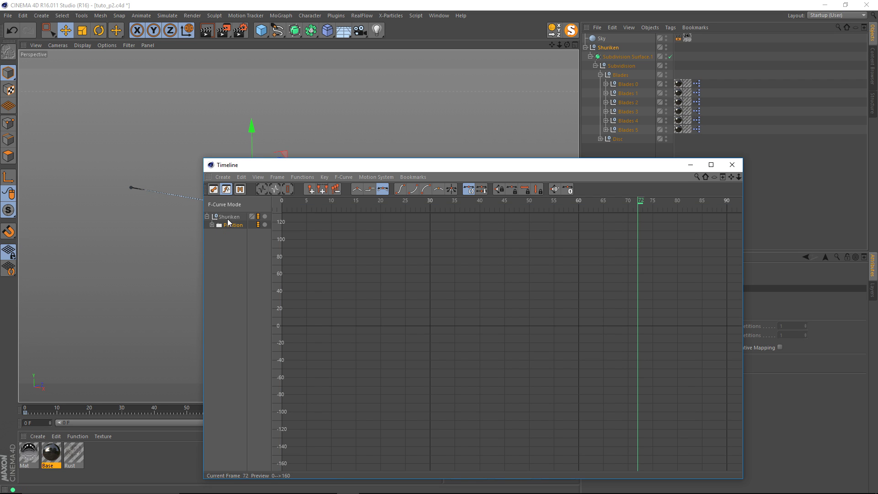
click(229, 224)
alt+right_drag(404, 280, 384, 320)
alt+middle_drag(529, 313, 487, 314)
alt+right_drag(529, 313, 467, 379)
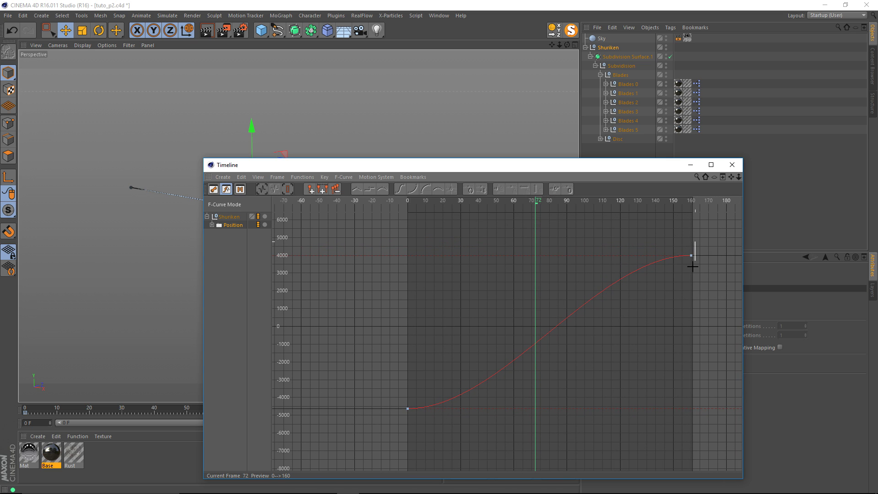
drag(692, 267, 375, 426)
click(671, 246)
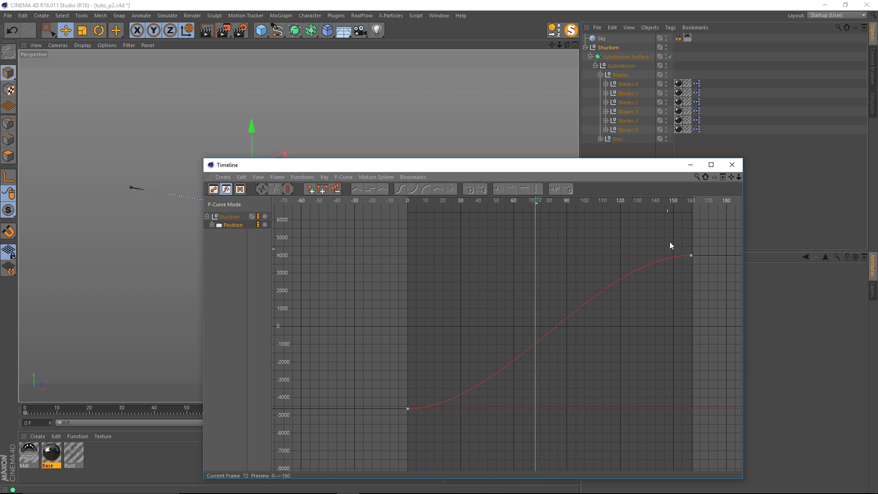
click(732, 164)
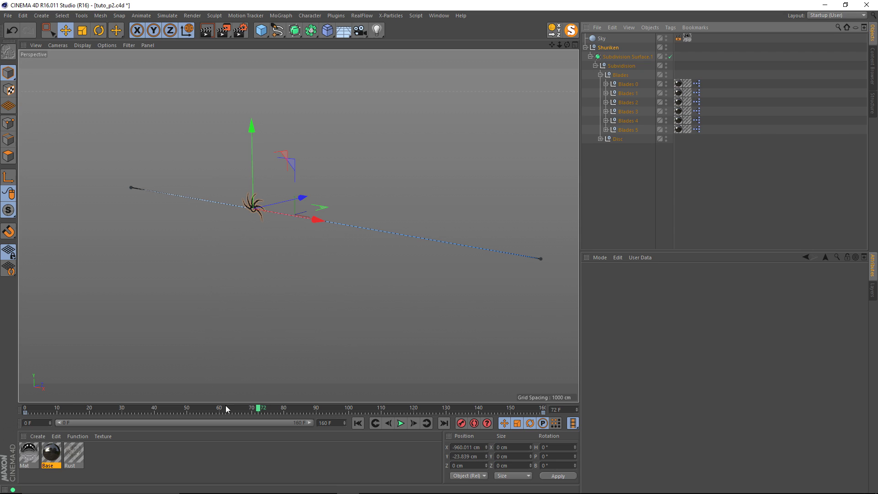
Scrub through the shuriken's path to check its travel, stopping at frame 35
drag(230, 411, 343, 410)
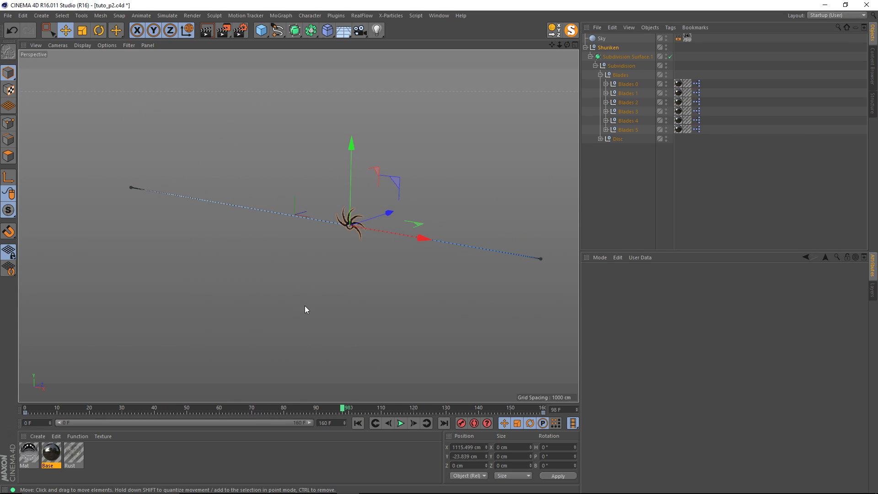
alt+middle_drag(302, 284, 260, 269)
alt+drag(259, 268, 246, 272)
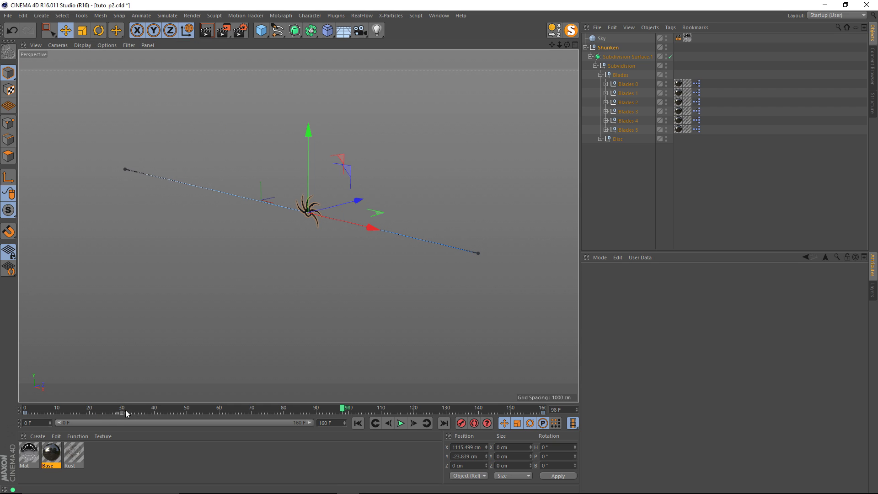
drag(126, 409, 139, 409)
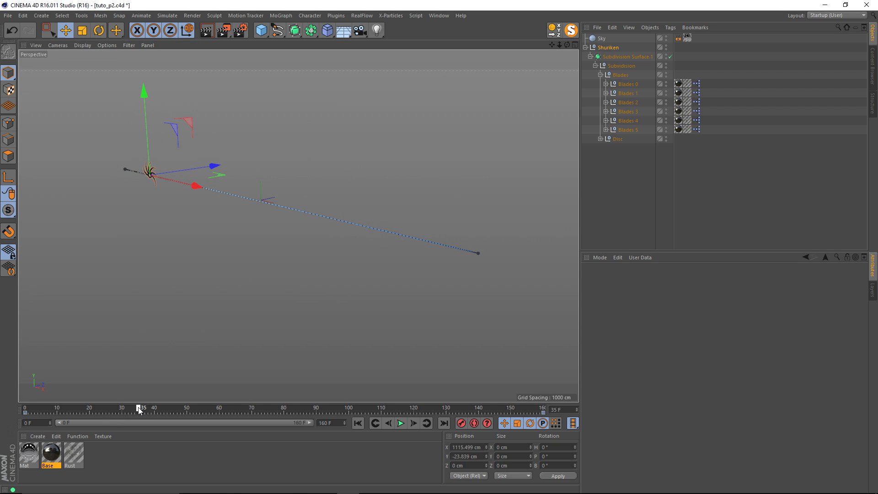
alt+drag(160, 228, 182, 217)
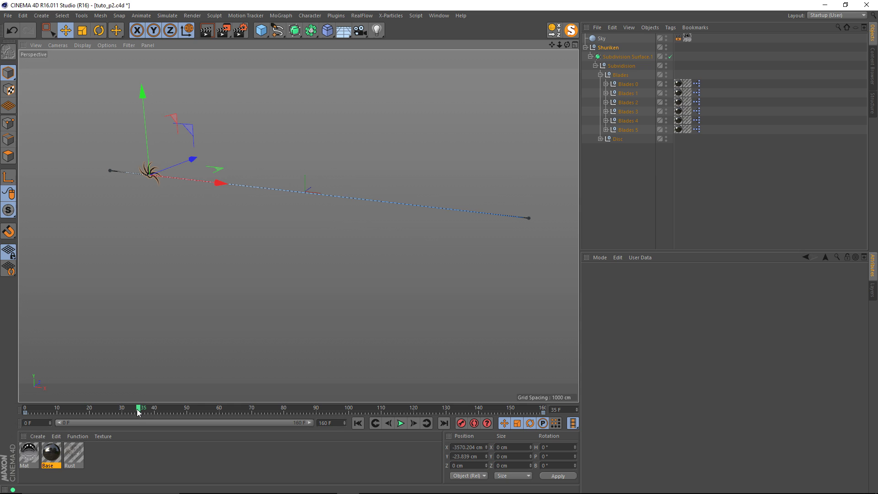
Scrub the shuriken's flight forward to frame 133 and back to frame 35 to check its positions along the path
drag(137, 410, 456, 409)
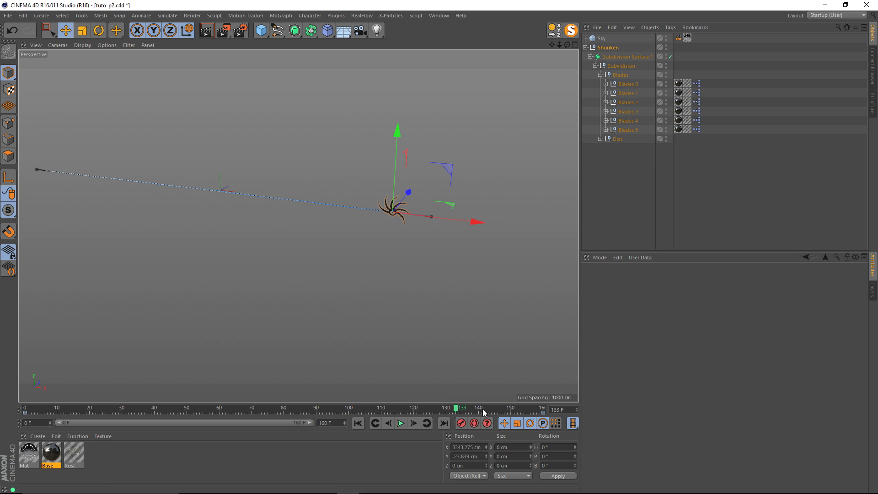
alt+drag(313, 292, 245, 241)
alt+middle_drag(246, 241, 282, 276)
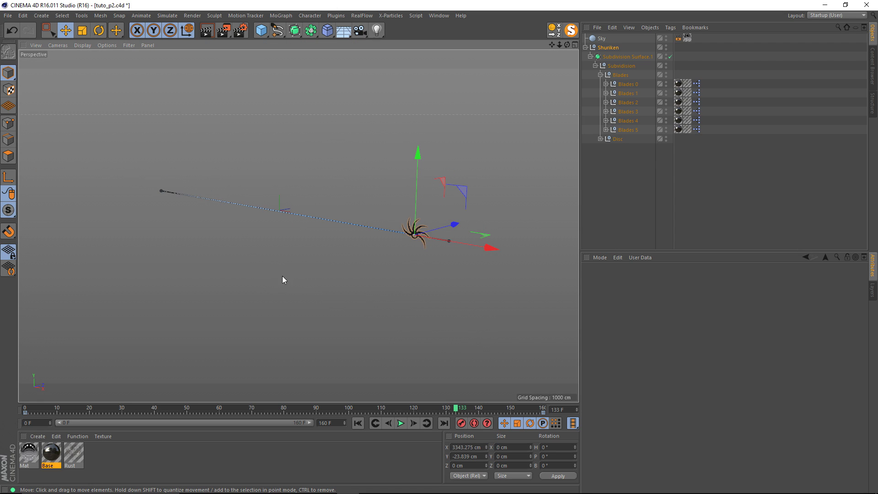
mouse_move(133, 408)
mouse_down()
mouse_move(122, 408)
mouse_move(139, 409)
mouse_up()
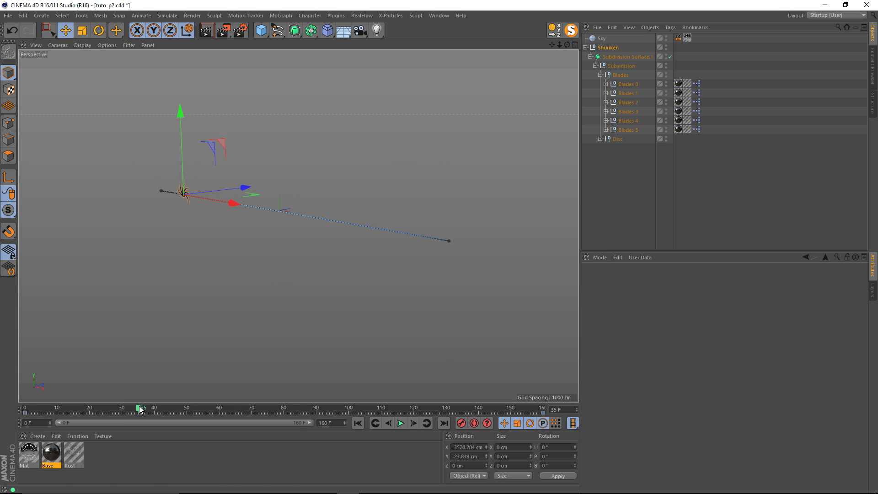
Keyframe the Shuriken null's X position at frames 35 and 120, and scrub to frame 80
click(613, 48)
alt+drag(144, 225, 224, 220)
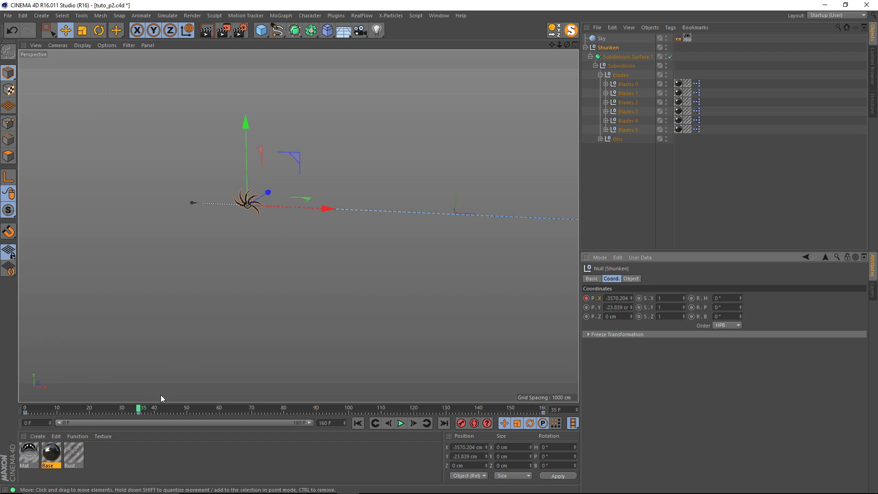
scroll(384, 309, down, 2)
alt+middle_drag(384, 309, 273, 308)
drag(185, 410, 284, 407)
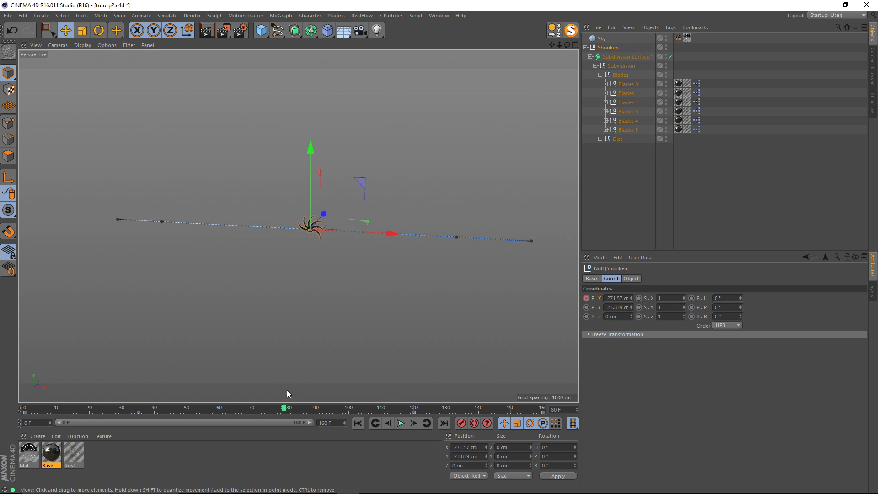
Open the Timeline, select all keys of the shuriken's Position curve and flatten their tangents with easing in and out
key(shift+F3)
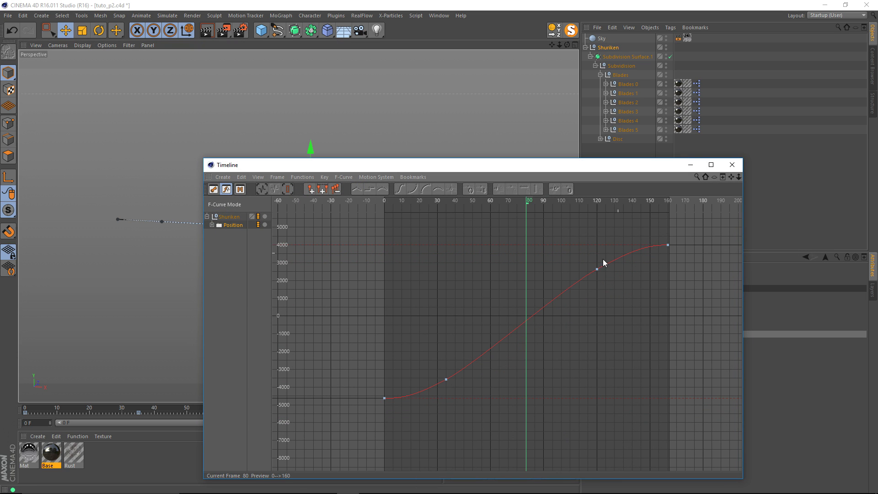
alt+middle_drag(451, 324, 433, 319)
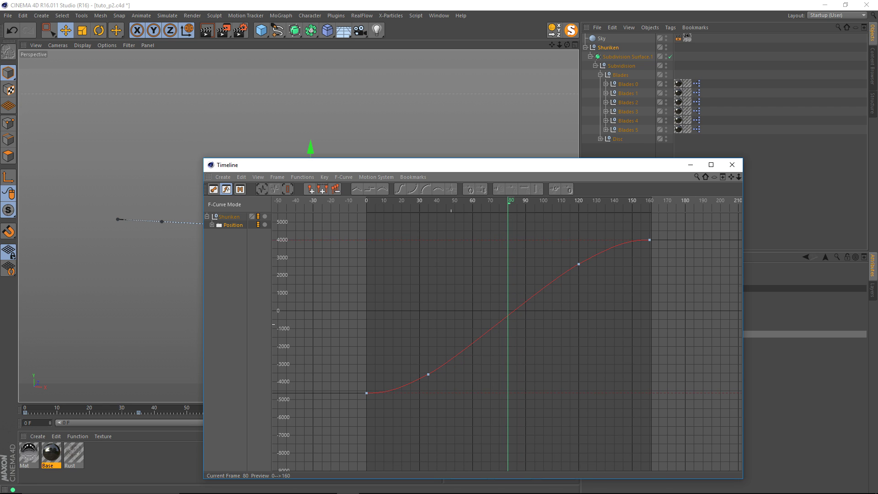
drag(342, 421, 695, 231)
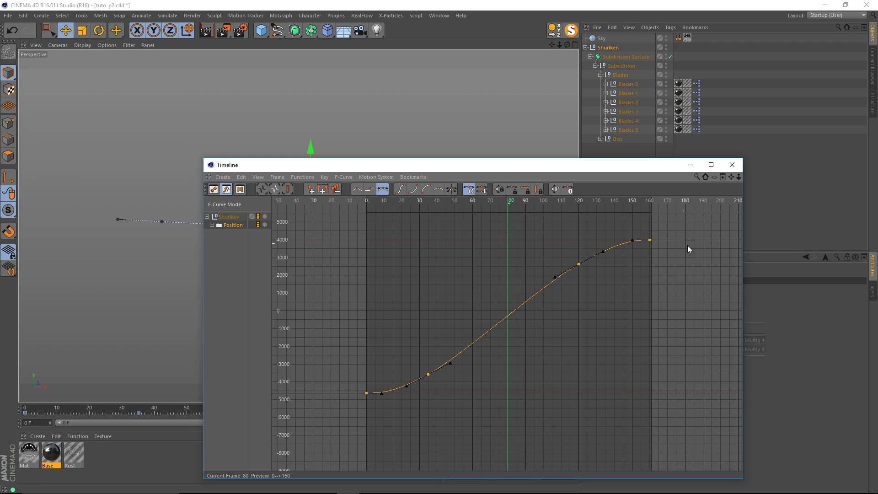
click(399, 190)
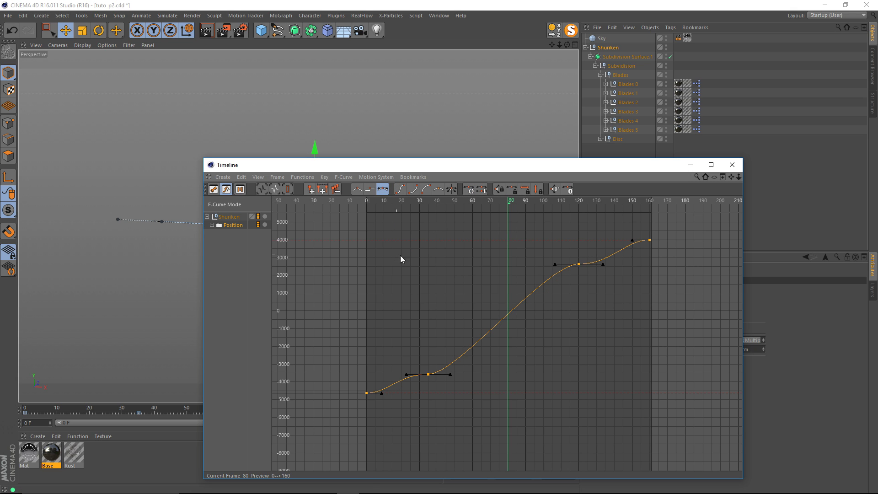
Tilt the tangents of the Position keys at frames 35 and 120 so the curve runs smoothly through both
click(427, 351)
click(428, 374)
drag(450, 374, 448, 362)
drag(587, 285, 552, 278)
Move the Timeline clear of the shuriken and examine the first two and last two keys by marquee-selecting them
drag(411, 169, 495, 143)
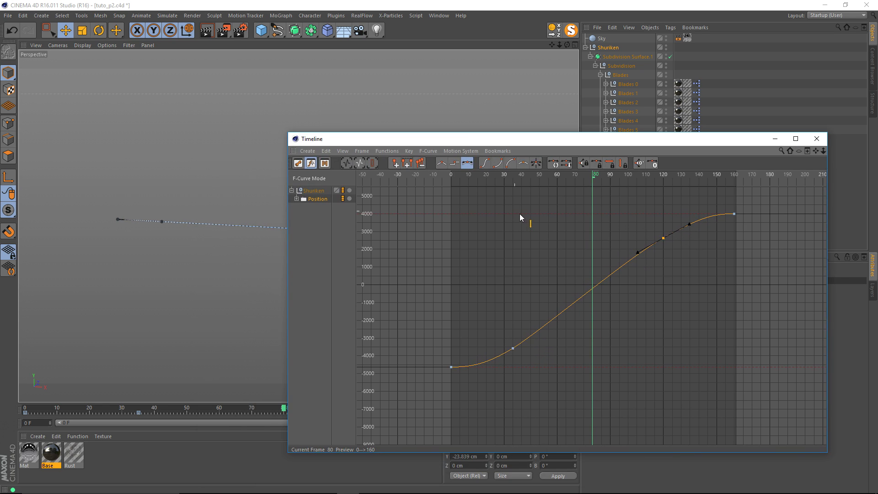
alt+right_drag(519, 213, 503, 183)
drag(455, 143, 550, 139)
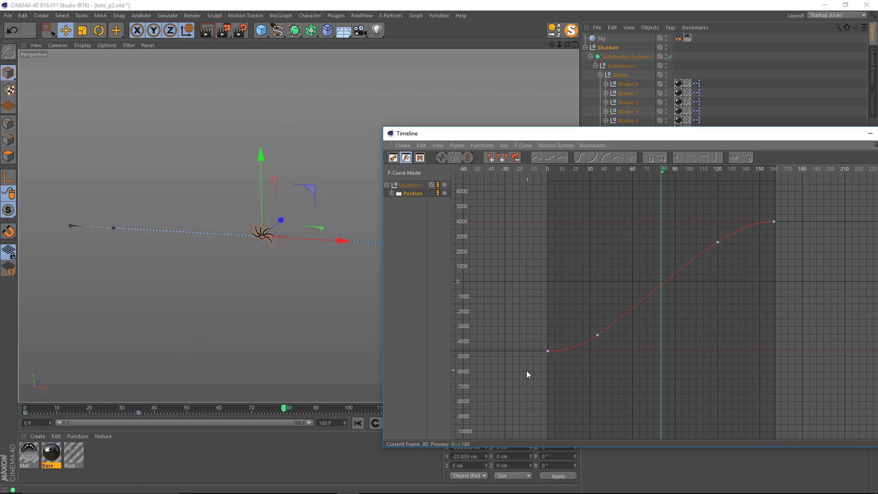
drag(526, 371, 617, 319)
drag(524, 366, 616, 307)
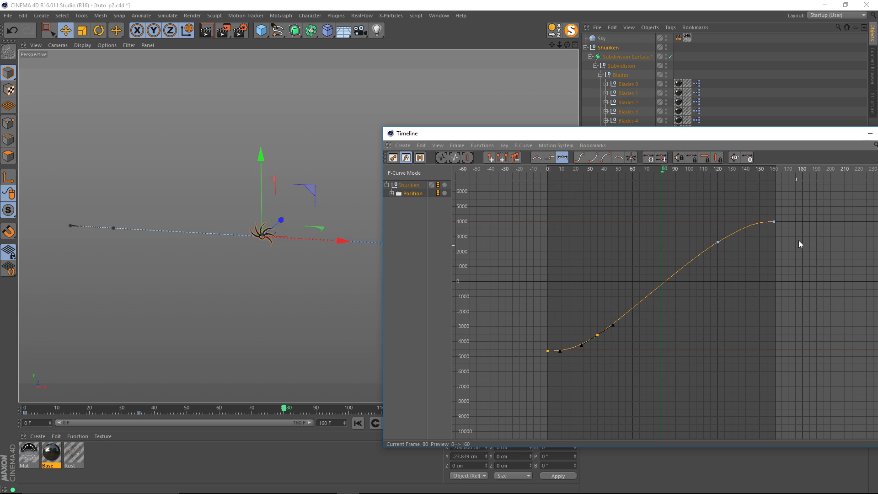
drag(810, 210, 693, 262)
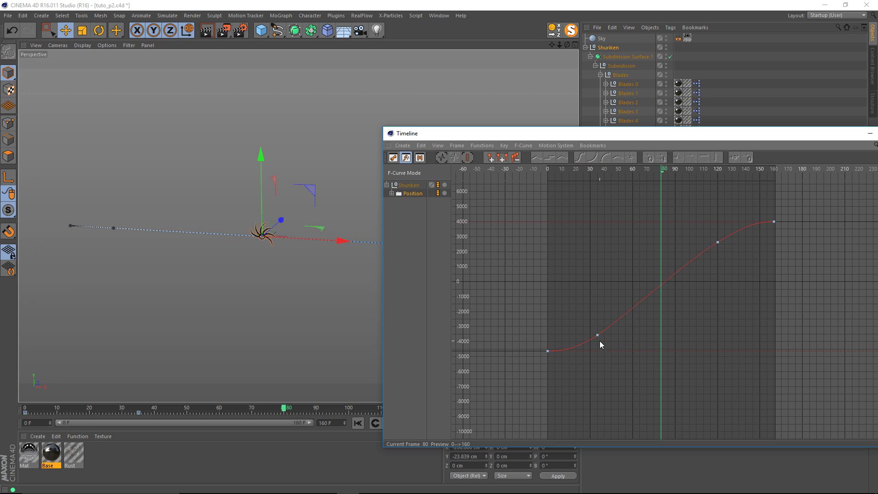
Raise the frame 35 Position key to about -950 and lower the frame 120 key to about 600
drag(597, 335, 597, 307)
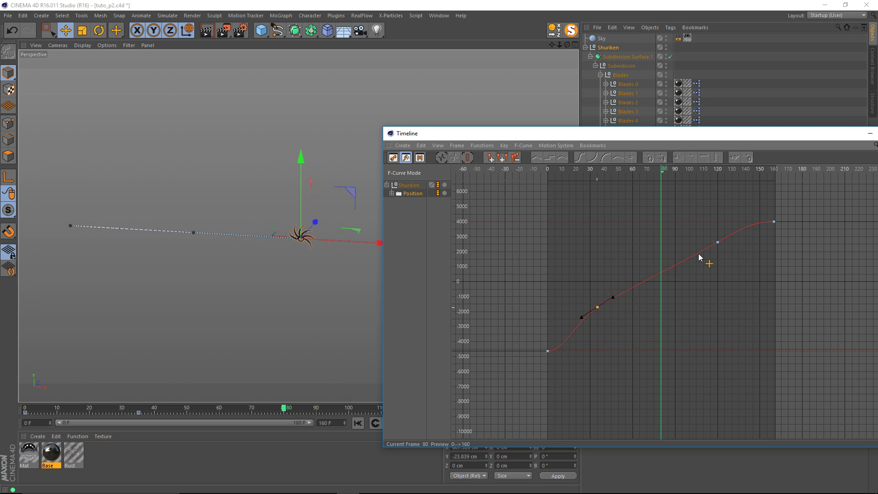
drag(717, 242, 718, 273)
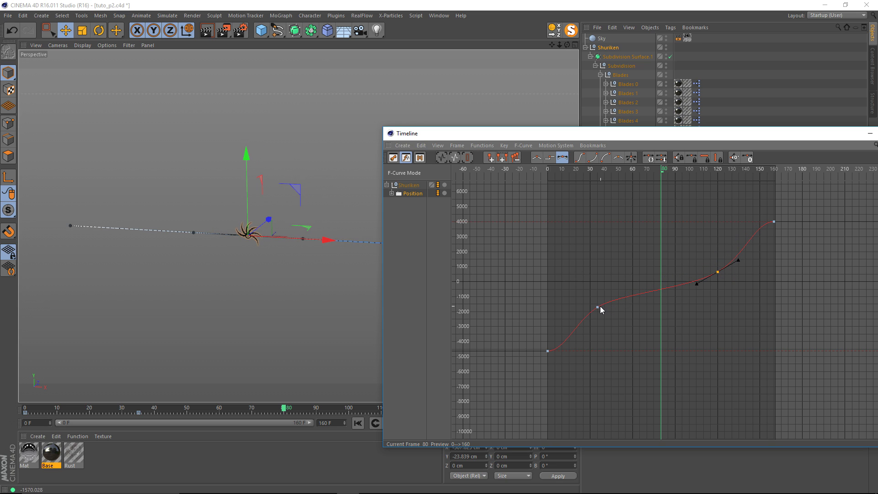
drag(600, 309, 601, 299)
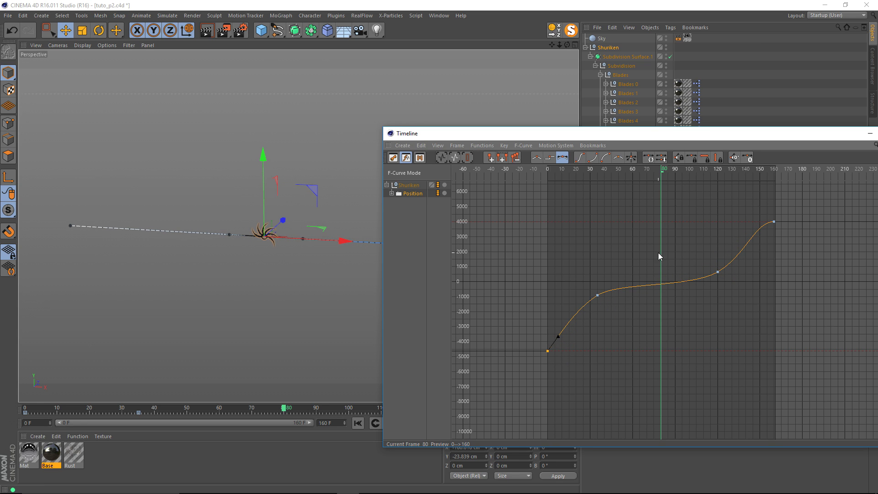
Steepen the curve's end tangent and refine the middle, with the frame 35 key at about -750 and the frame 120 key at about 250
drag(758, 223, 760, 238)
drag(599, 298, 604, 289)
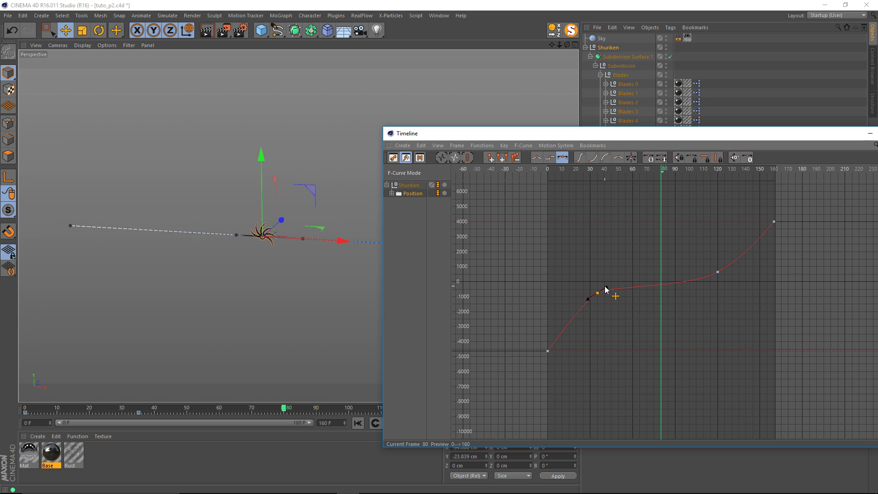
key(h)
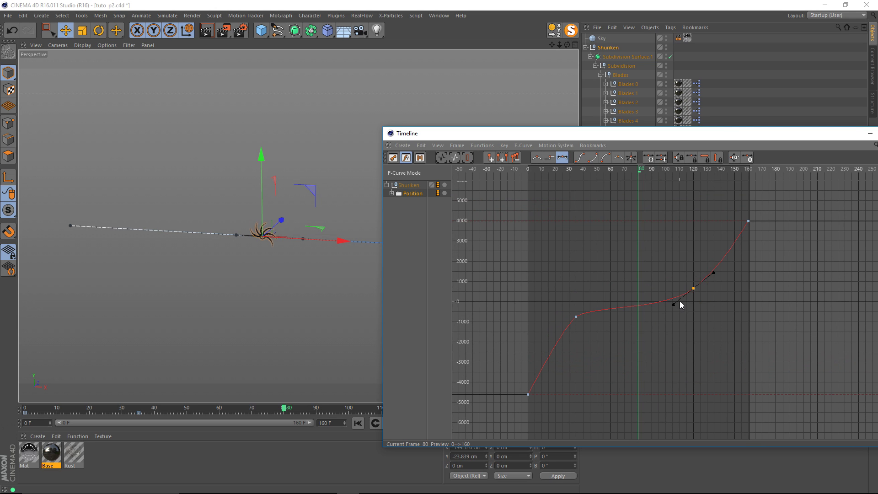
drag(674, 305, 695, 297)
drag(505, 419, 813, 196)
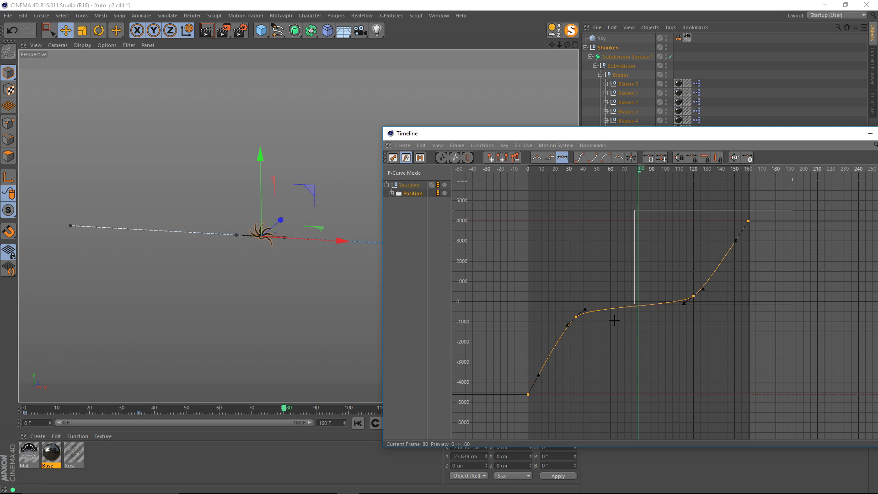
click(511, 409)
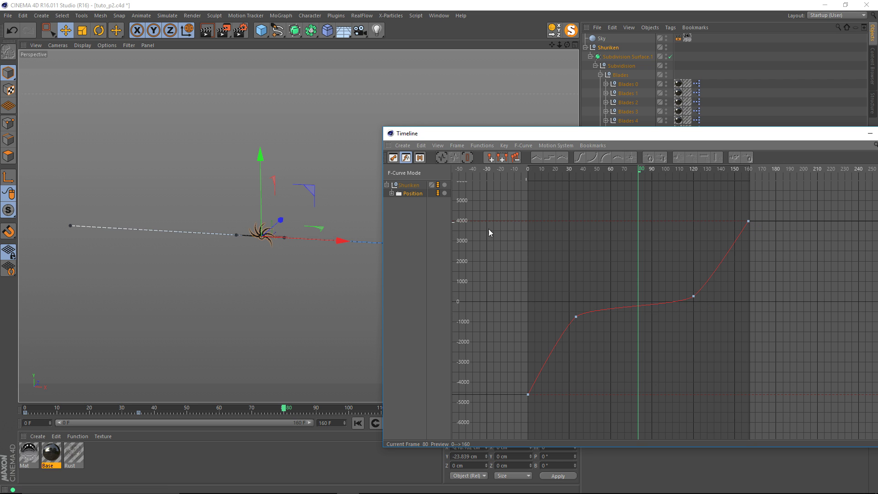
Move the Timeline aside, play the shuriken's slowed-down flight from the first frame and stop playback
drag(462, 136, 743, 250)
alt+drag(375, 315, 312, 268)
alt+middle_drag(312, 268, 347, 264)
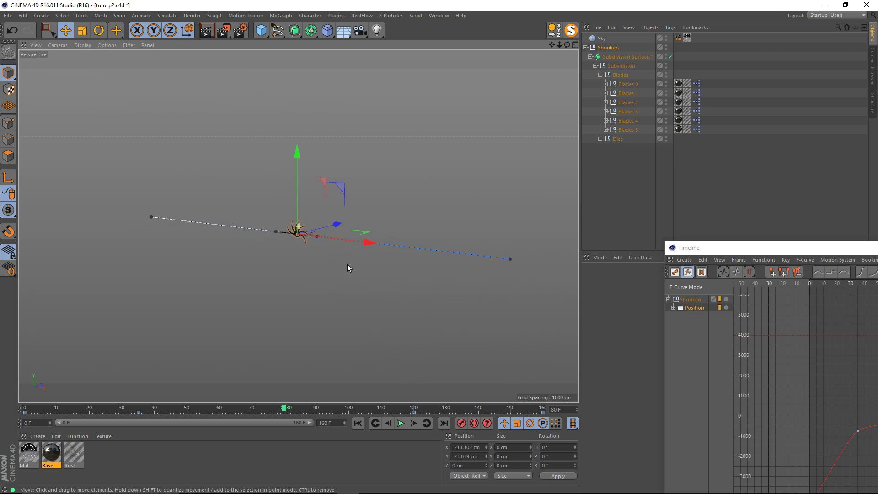
click(358, 424)
click(404, 425)
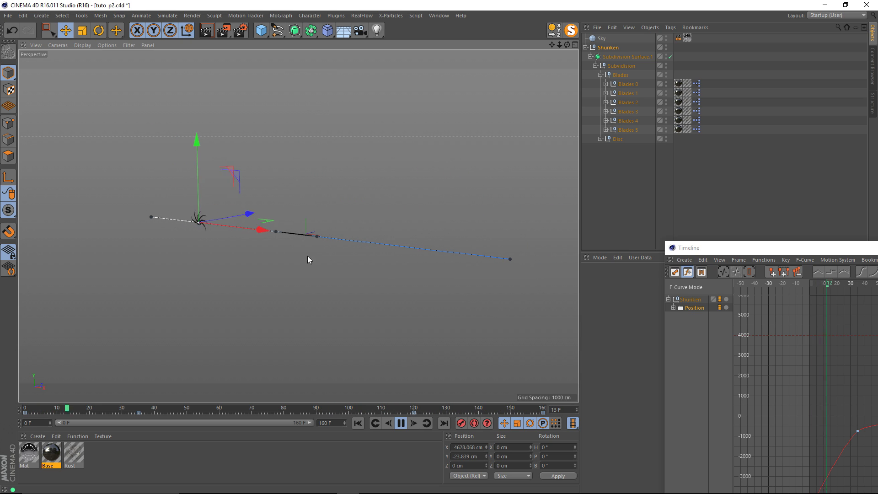
click(401, 423)
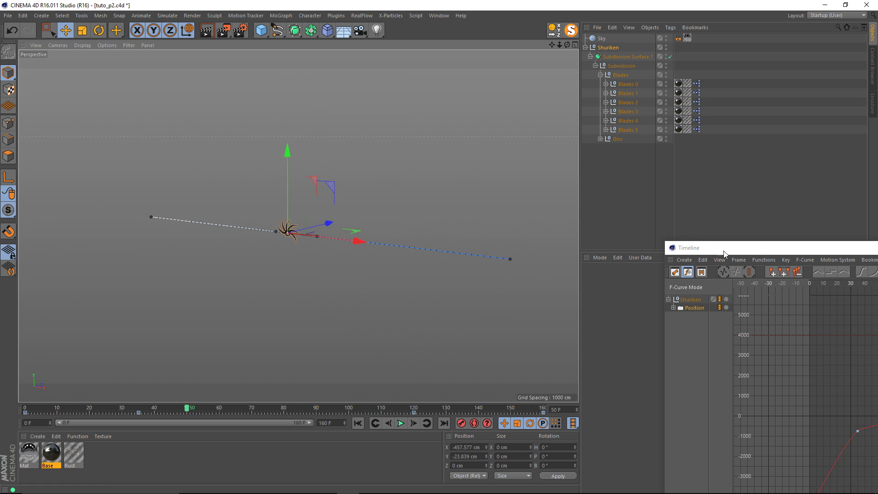
Lengthen the flight path by raising the Position keys at frames 35, 120 and 160 to about 1000, 2400 and 7850
drag(723, 251, 597, 184)
scroll(366, 204, down, 3)
alt+middle_drag(367, 204, 359, 214)
scroll(361, 213, down, 2)
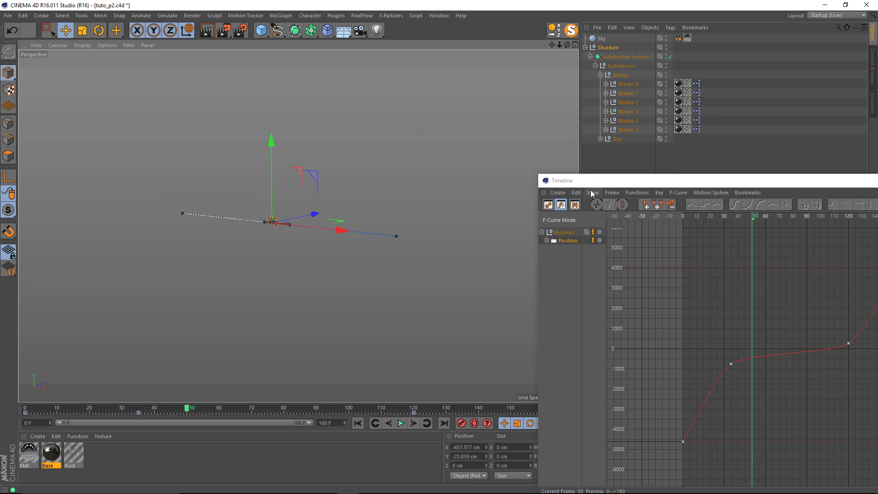
drag(601, 182, 541, 150)
alt+middle_drag(367, 194, 340, 191)
alt+middle_drag(290, 237, 295, 227)
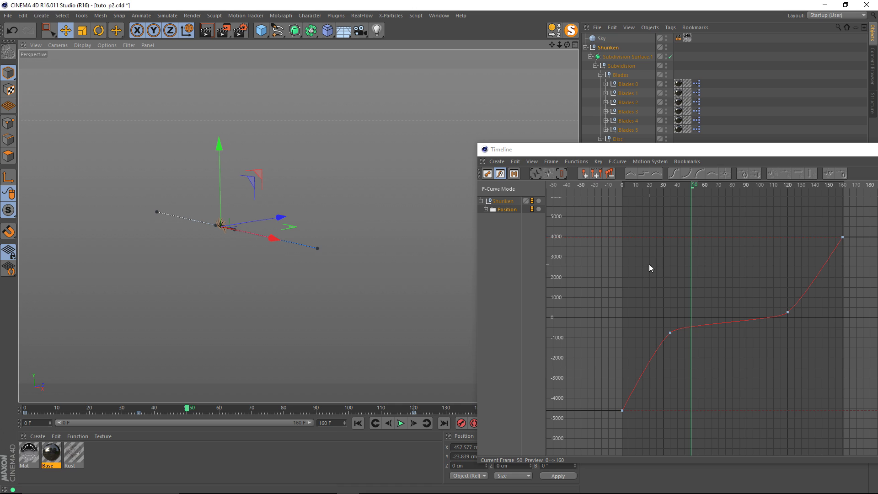
mouse_move(648, 264)
alt+right_down()
mouse_move(610, 269)
mouse_move(660, 255)
mouse_move(645, 251)
alt+right_up()
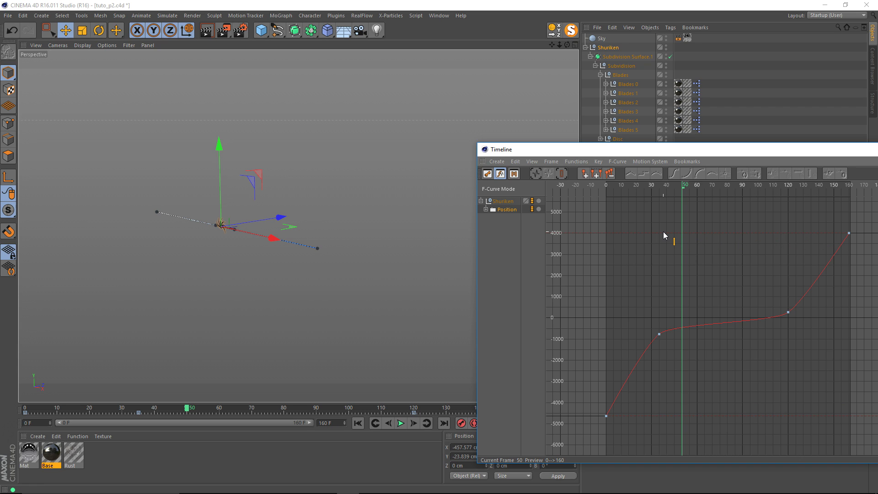
drag(663, 231, 631, 208)
key(h)
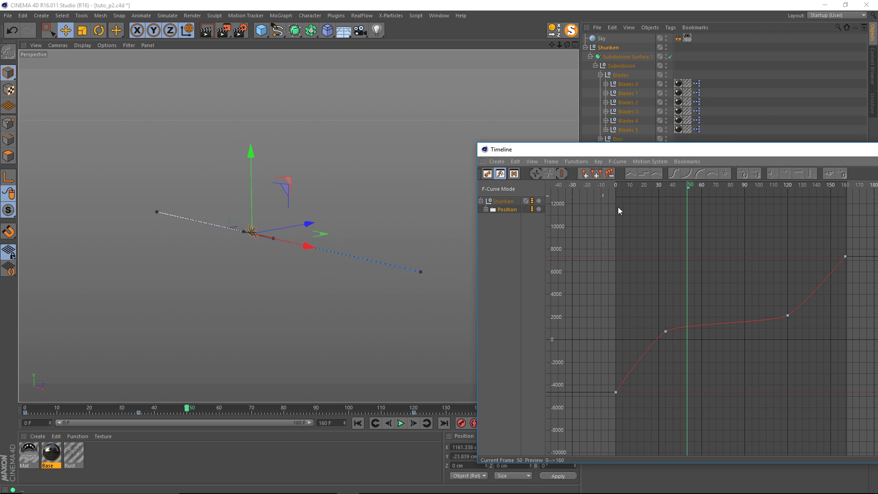
drag(646, 257, 640, 251)
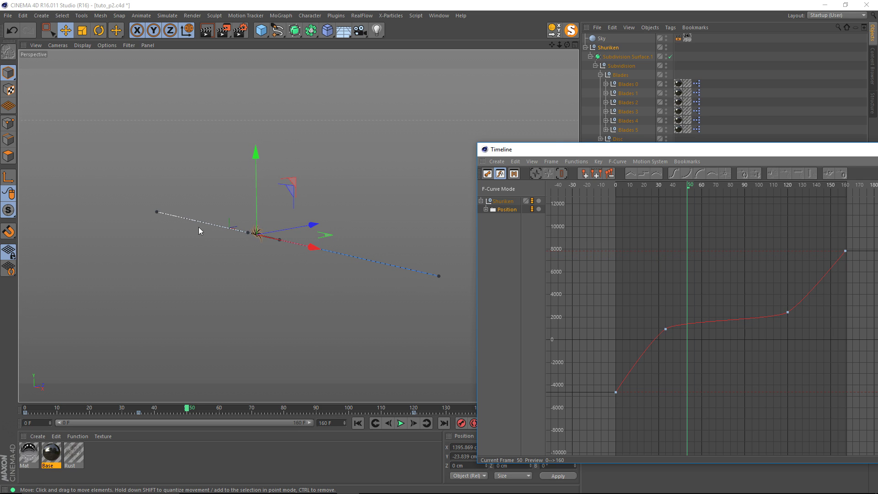
Play the lengthened flight from the first frame, stop playback, close the Timeline and view the whole path
drag(526, 149, 738, 159)
click(358, 423)
click(400, 423)
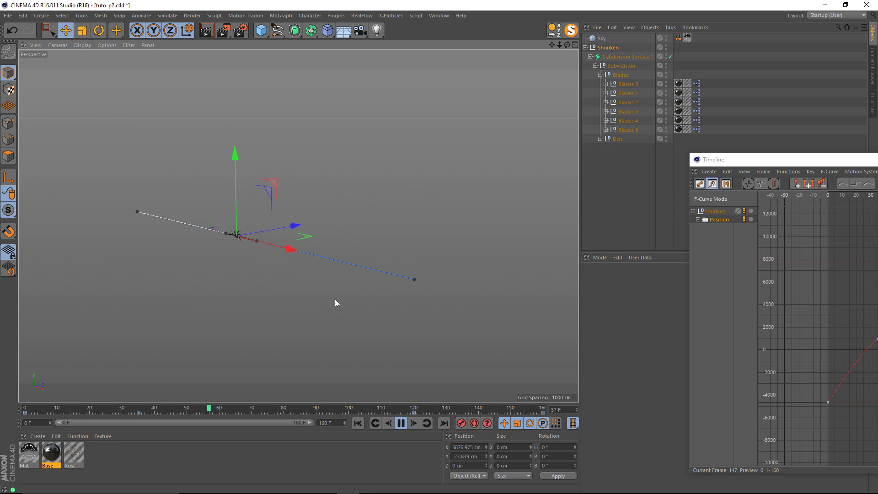
click(401, 425)
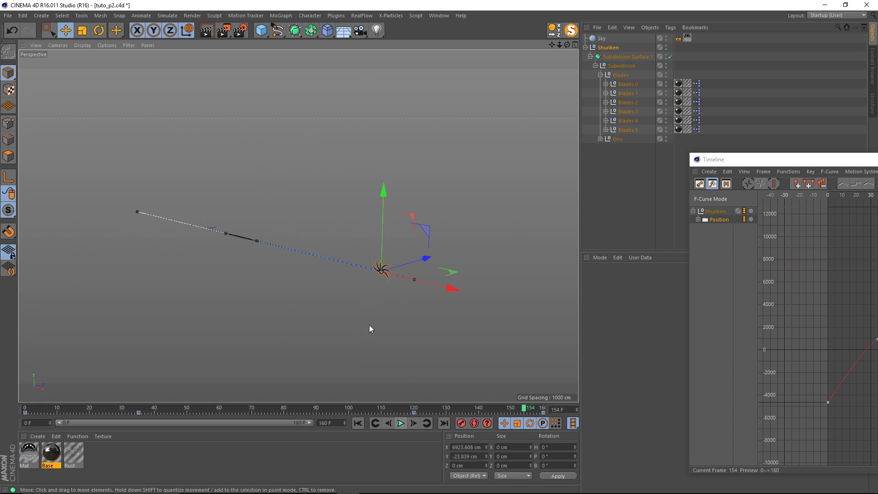
alt+drag(369, 325, 344, 248)
drag(740, 161, 301, 163)
click(780, 161)
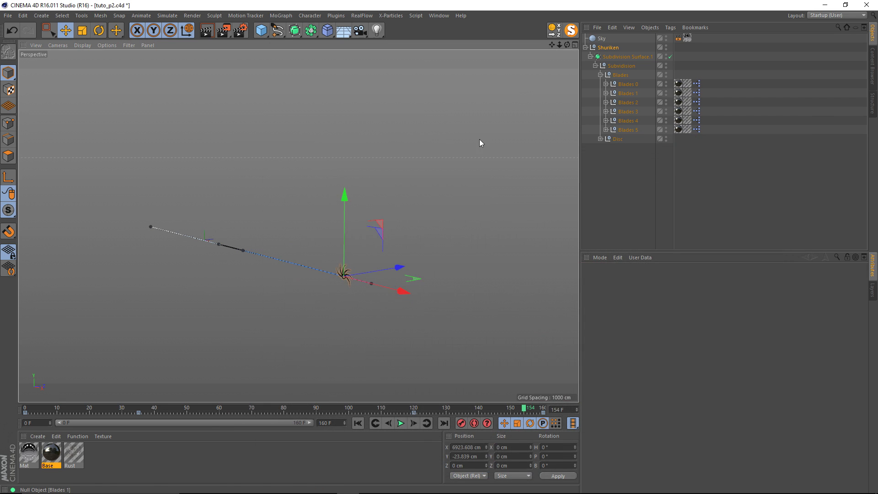
alt+drag(479, 139, 325, 359)
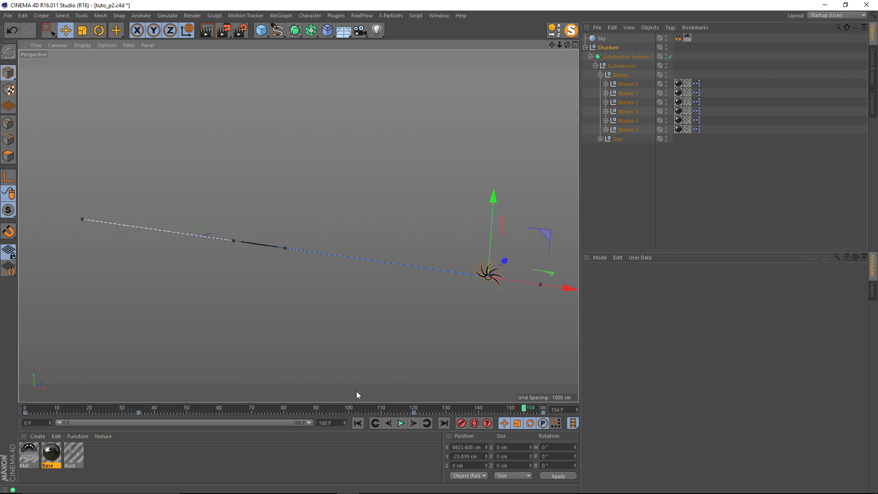
Select Blades 0 to 5 and set their user data Rotation to 35° at frame 30
click(627, 85)
shift+click(632, 131)
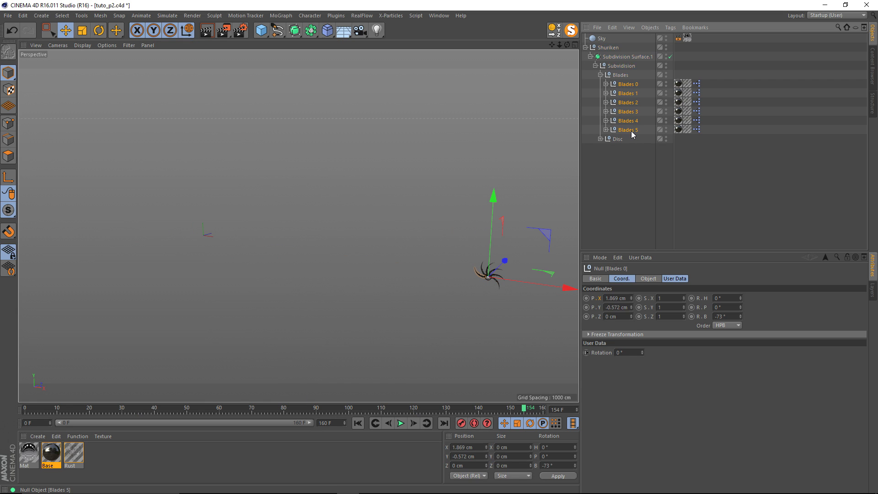
click(674, 278)
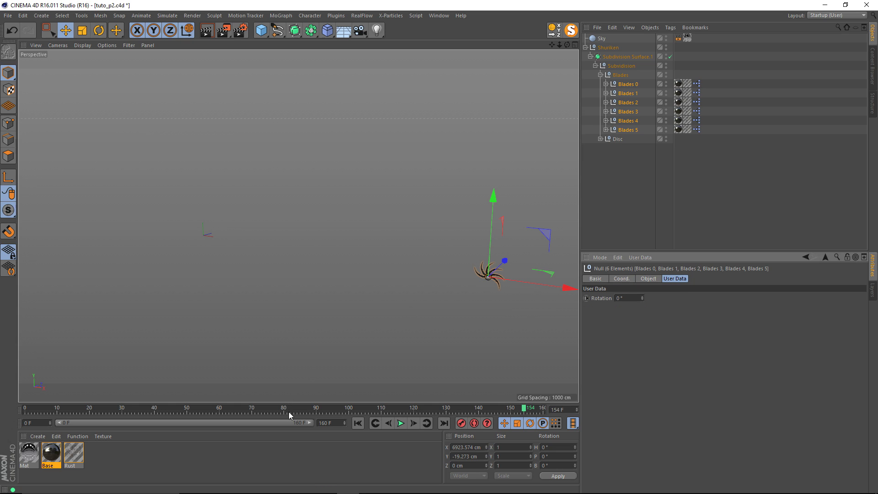
drag(289, 412, 208, 412)
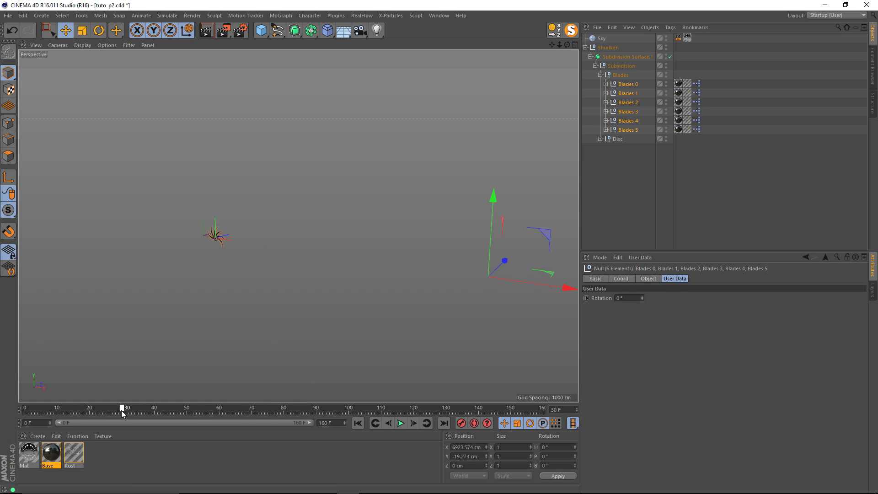
alt+right_drag(153, 227, 432, 227)
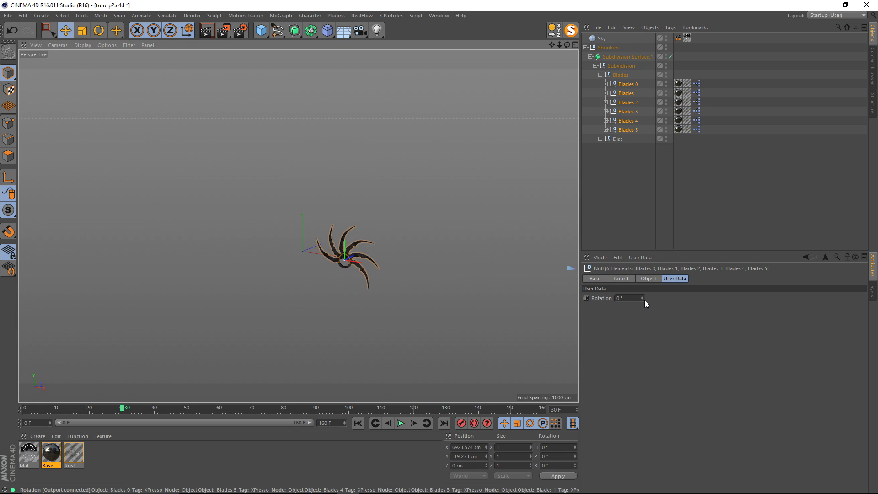
drag(642, 298, 642, 288)
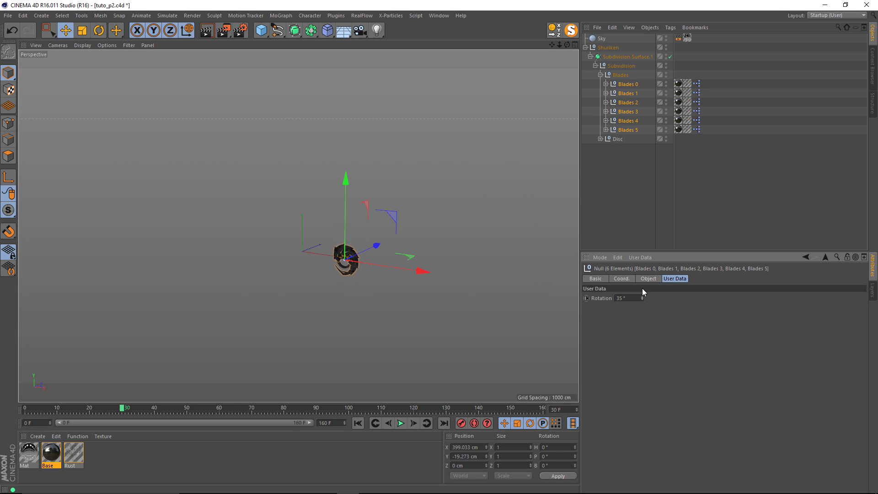
Disable the Subdivision Surface and set the six blades' Rotation to 47°
click(670, 57)
alt+right_drag(337, 263, 519, 243)
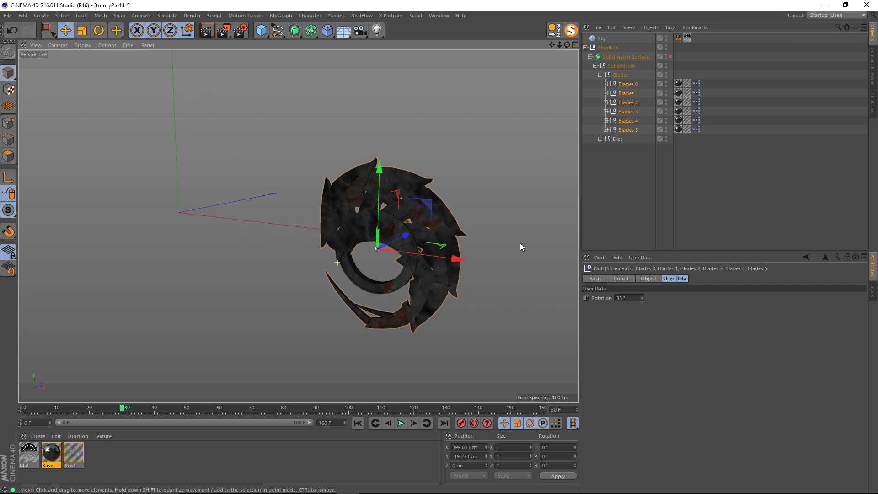
alt+middle_drag(430, 227, 383, 241)
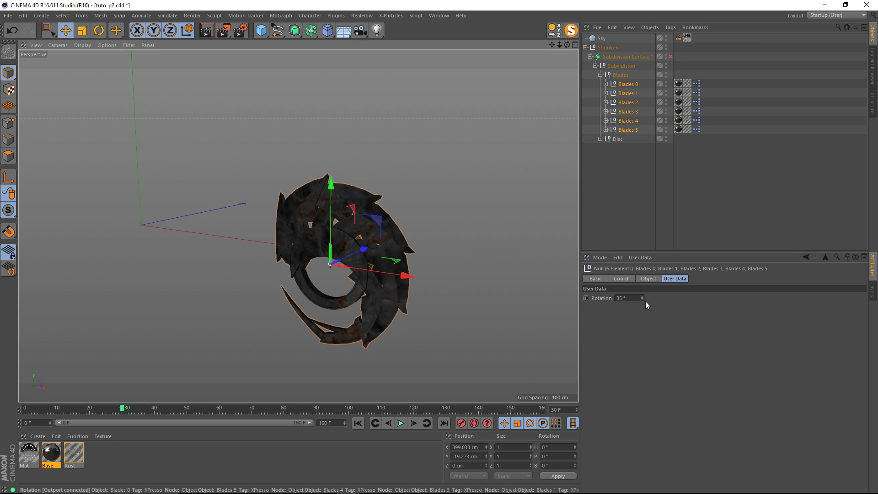
drag(642, 298, 642, 293)
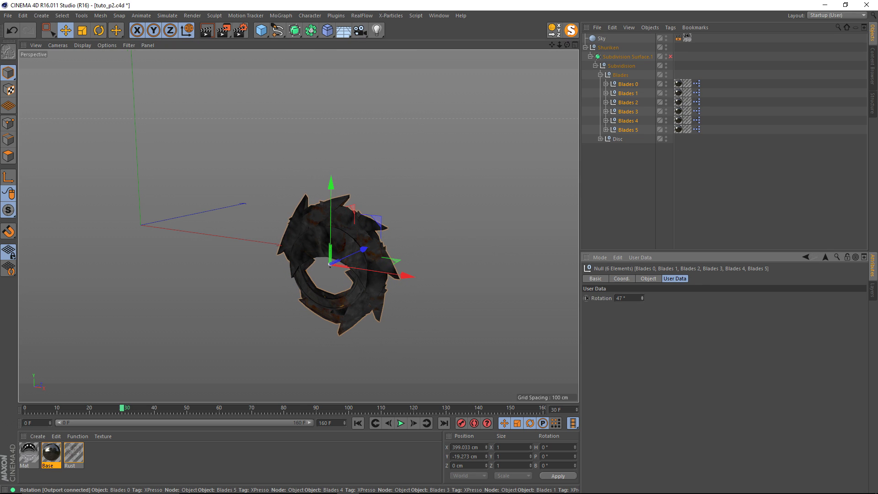
Inspect the folded blades from several angles and keyframe their Rotation at frame 30
alt+drag(336, 239, 382, 217)
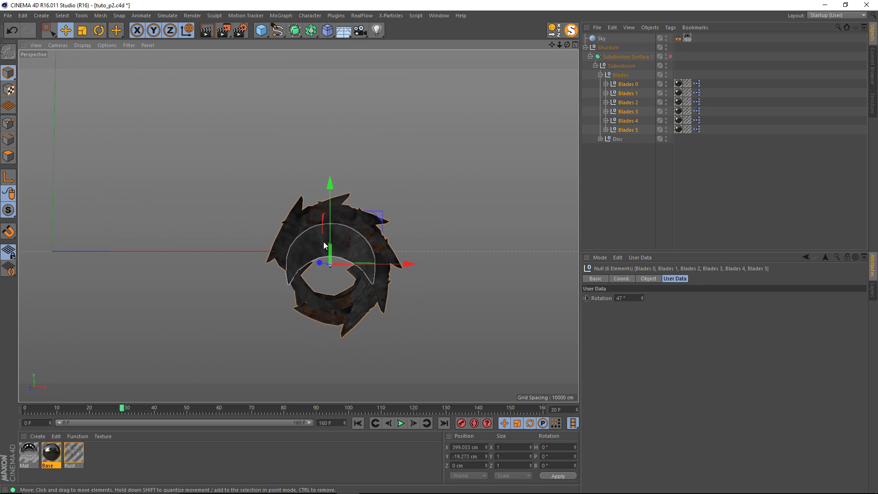
alt+drag(354, 279, 293, 279)
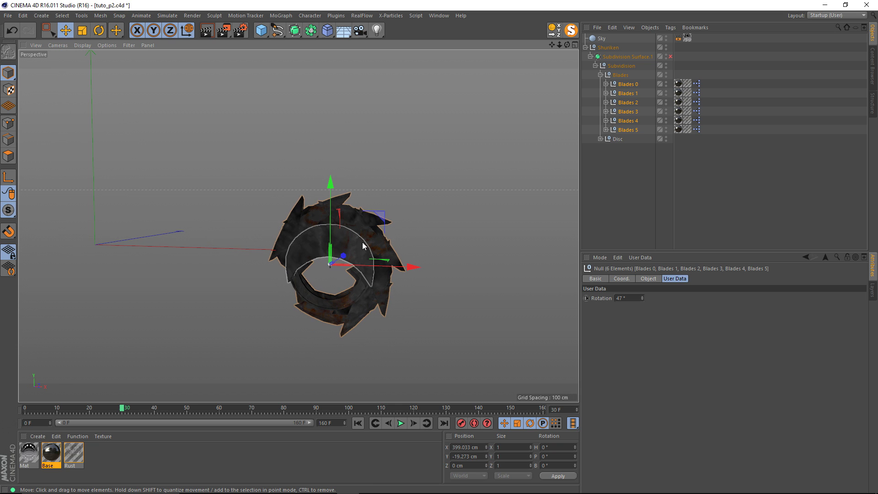
alt+drag(340, 250, 322, 259)
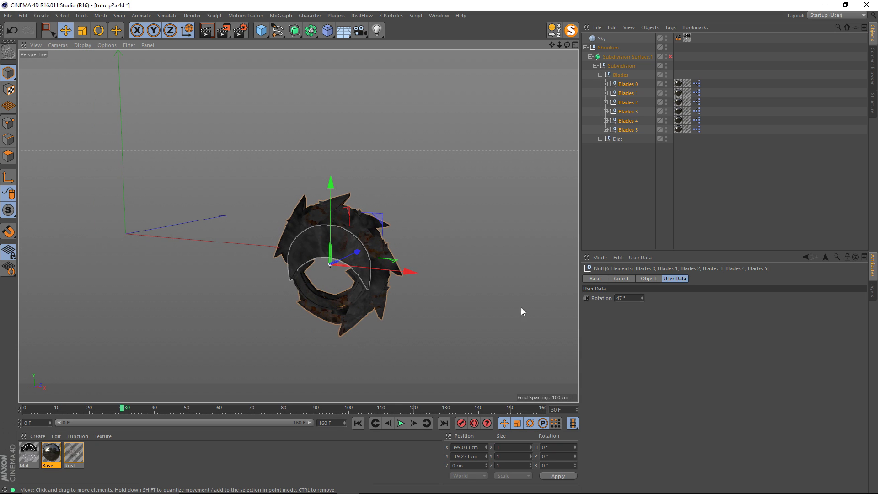
ctrl+click(584, 300)
Set the six blades' Rotation to 0° at frame 60 and keyframe it
alt+right_drag(478, 270, 413, 273)
alt+middle_drag(413, 274, 350, 257)
alt+drag(350, 257, 292, 269)
drag(138, 408, 222, 413)
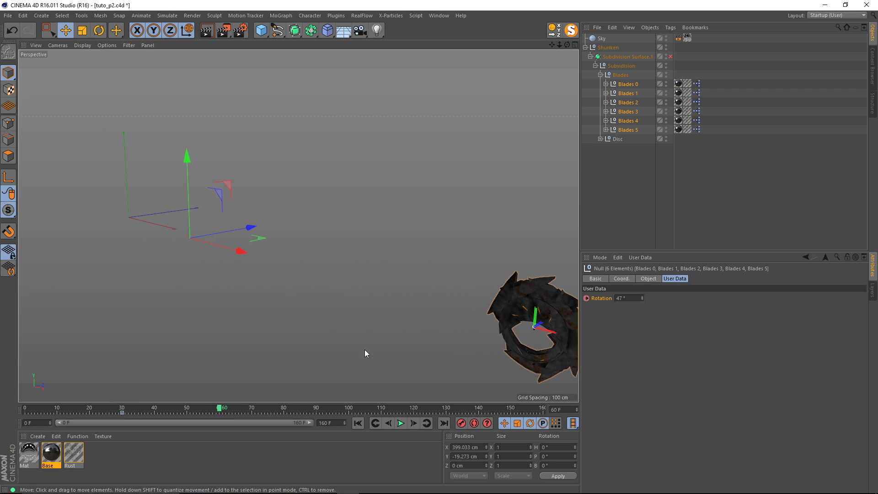
scroll(446, 287, down, 2)
alt+middle_drag(446, 288, 306, 233)
alt+drag(306, 233, 349, 274)
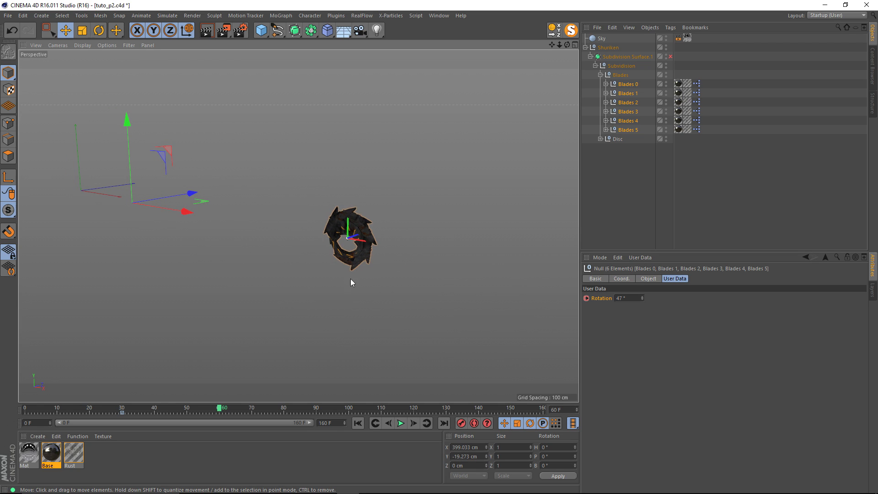
drag(633, 298, 593, 297)
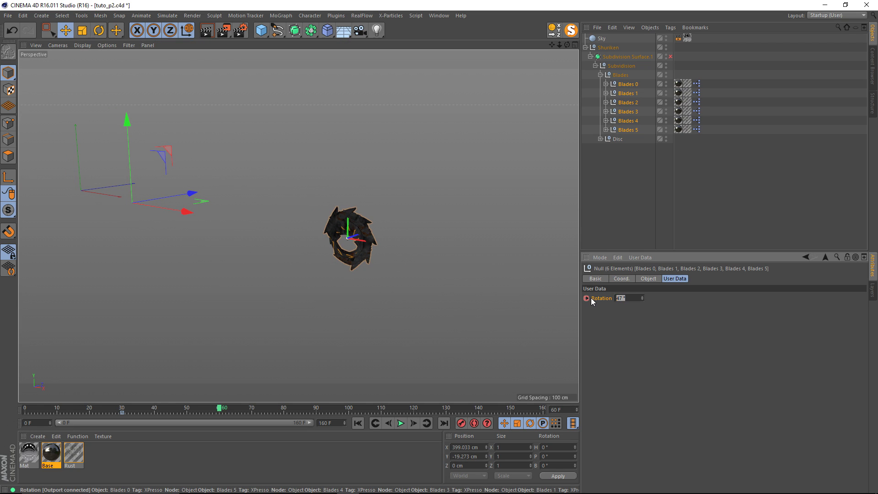
text(0)
key(Return)
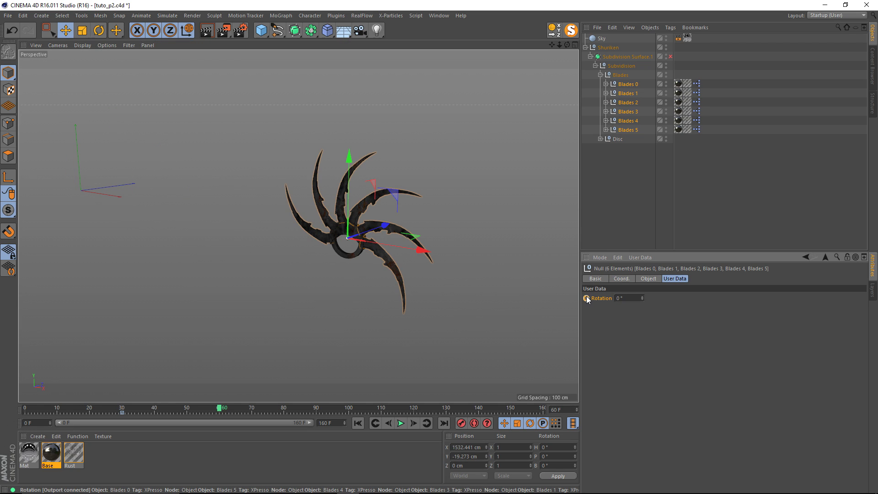
click(586, 299)
Move the blades' frame 60 Rotation keys to frame 80, deselect everything and scrub back through the unfolding to frame 53
drag(221, 408, 283, 412)
scroll(399, 297, down, 6)
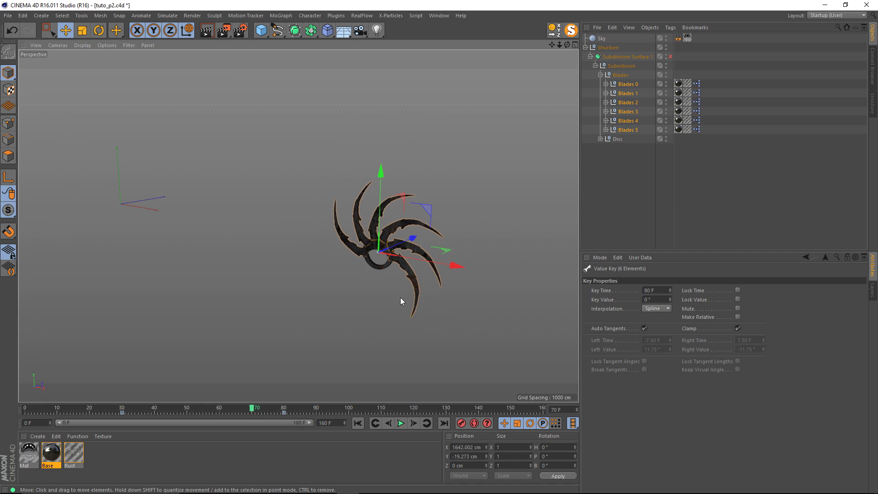
click(322, 355)
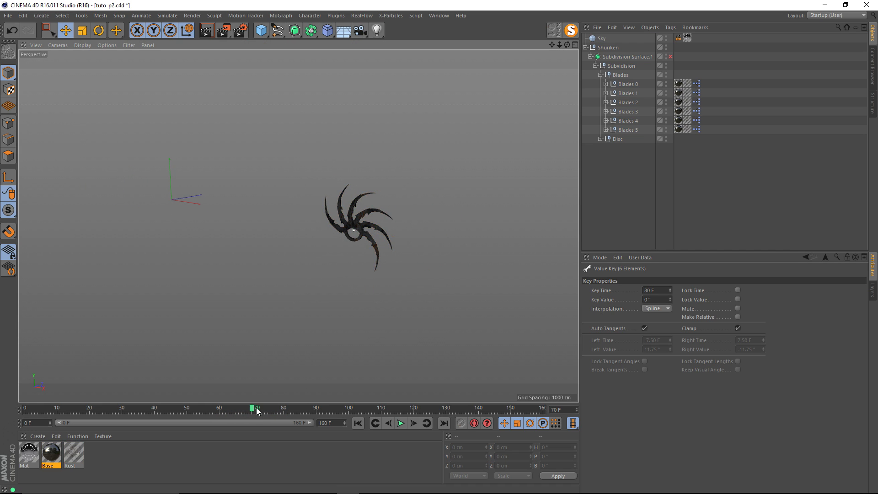
drag(252, 410, 196, 417)
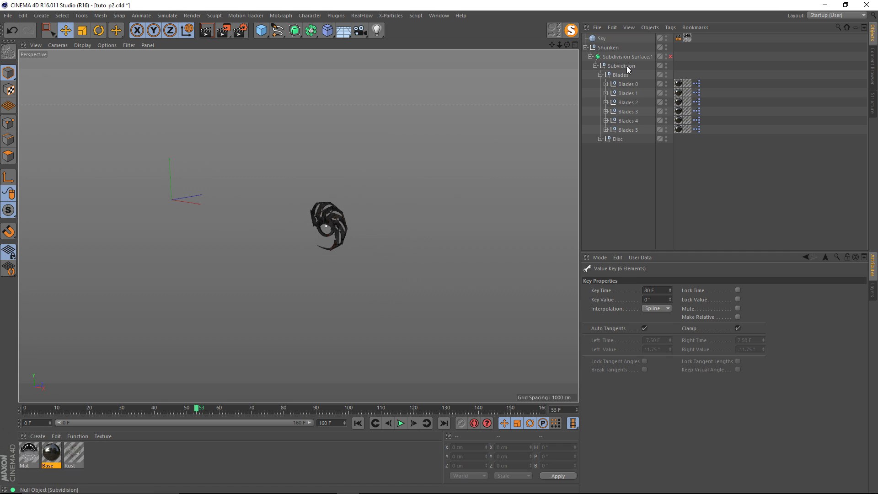
Check the Shuriken null's flight path, select the Subdivision null and show its coordinates
click(608, 65)
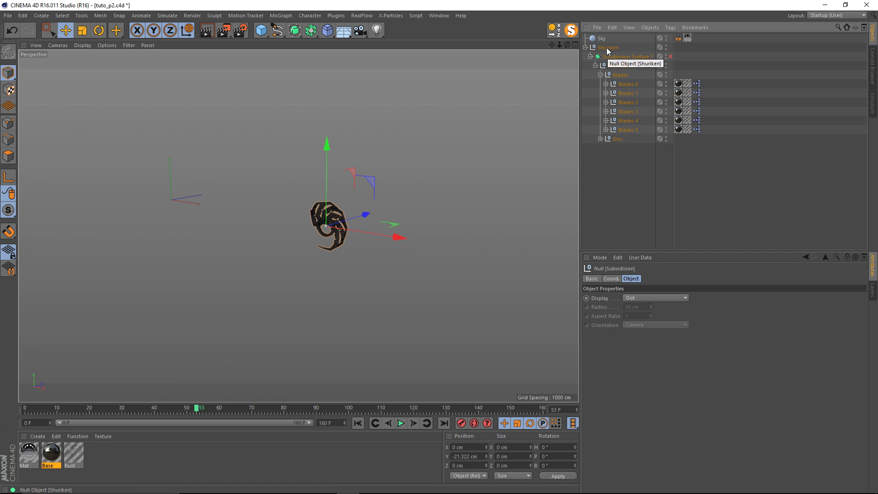
click(610, 48)
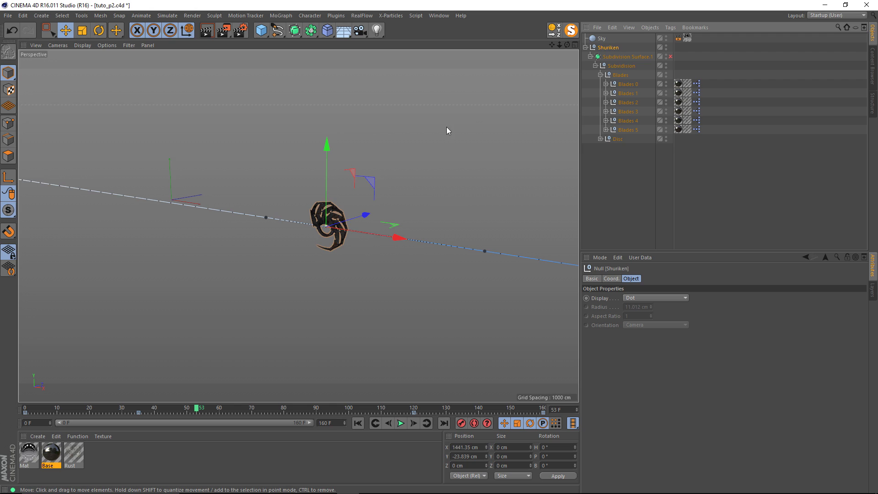
scroll(320, 184, down, 6)
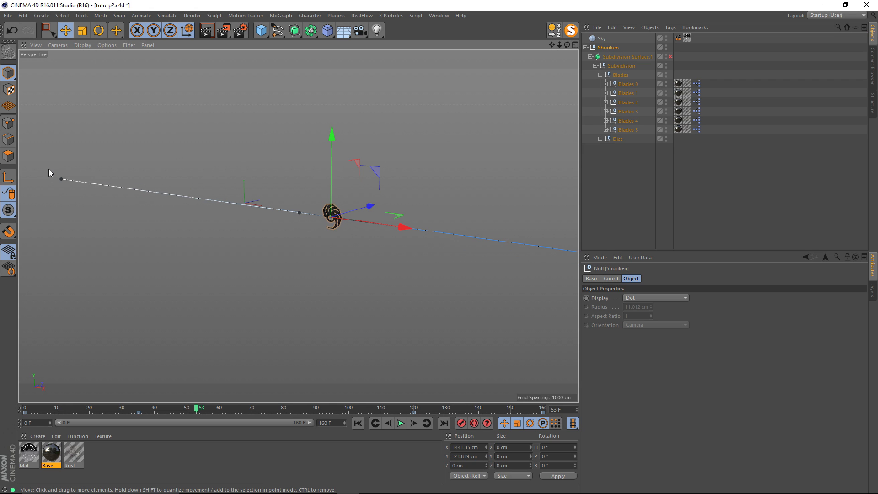
click(632, 66)
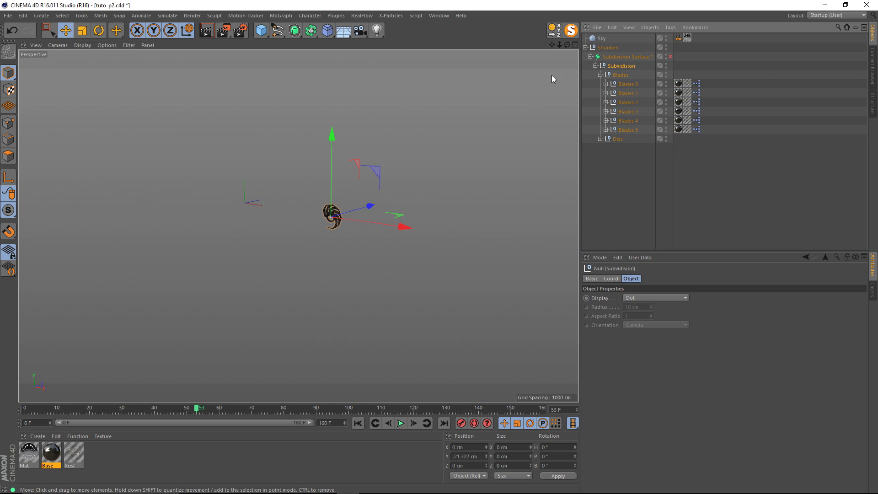
click(611, 279)
scroll(367, 202, up, 2)
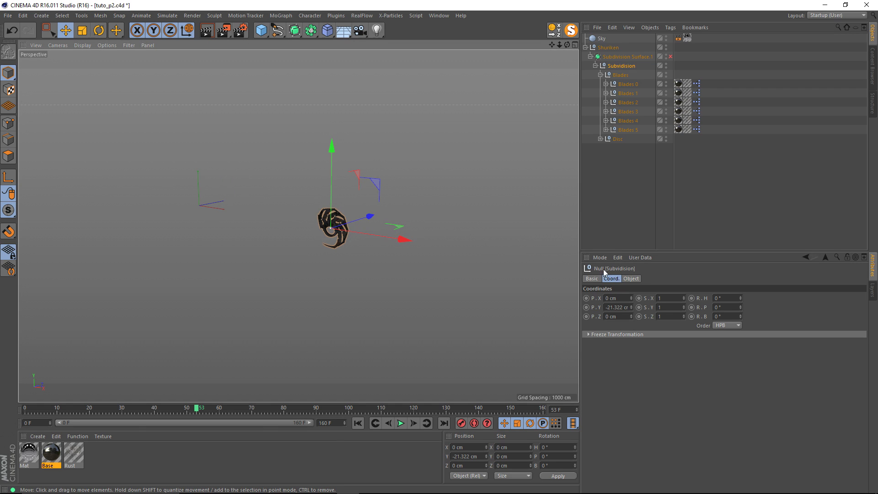
Try spinning the Subdivision null through its bank rotation to -479° and -660°, resetting it to 0° each time
mouse_move(740, 316)
mouse_down()
mouse_move(768, 316)
mouse_move(741, 343)
mouse_move(741, 366)
mouse_move(741, 333)
mouse_move(740, 480)
mouse_move(741, 318)
mouse_up()
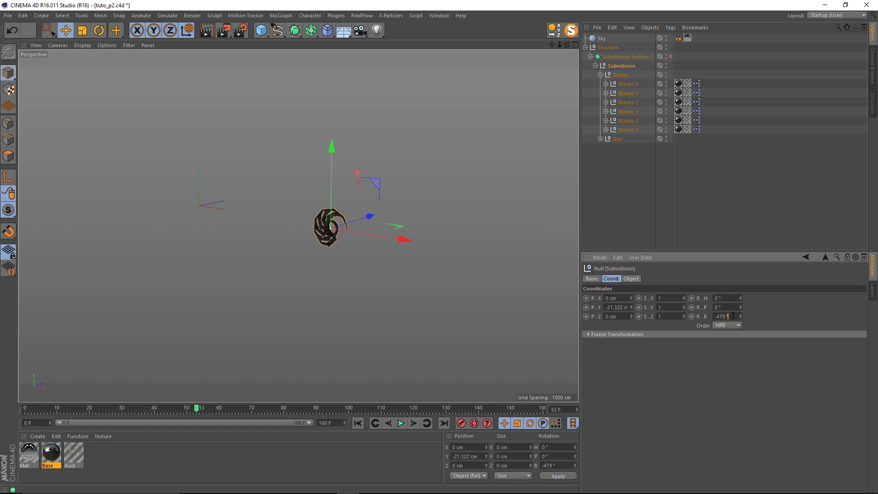
text(0)
key(Return)
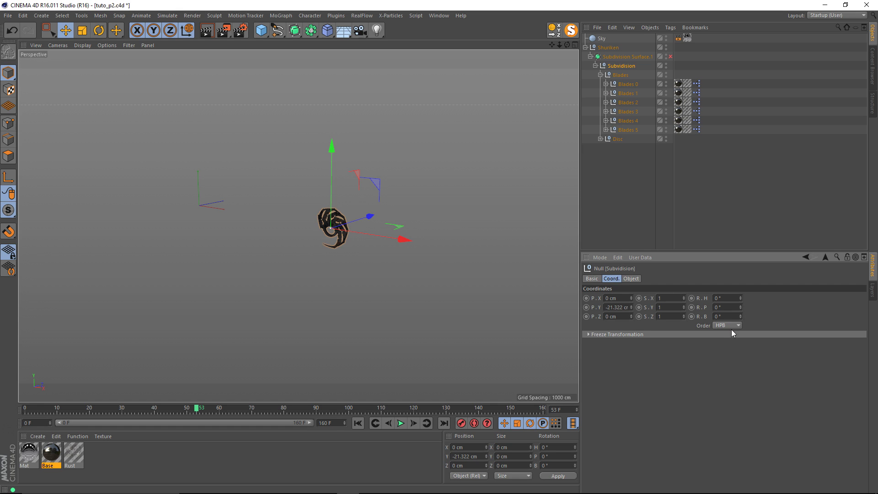
alt+right_drag(387, 207, 474, 210)
alt+middle_drag(251, 231, 299, 226)
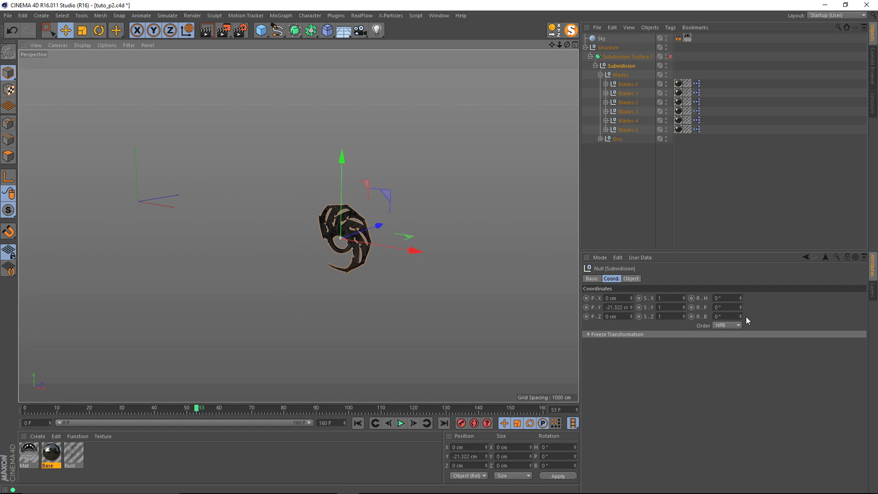
mouse_move(740, 317)
mouse_down()
mouse_move(740, 326)
mouse_move(740, 318)
mouse_up()
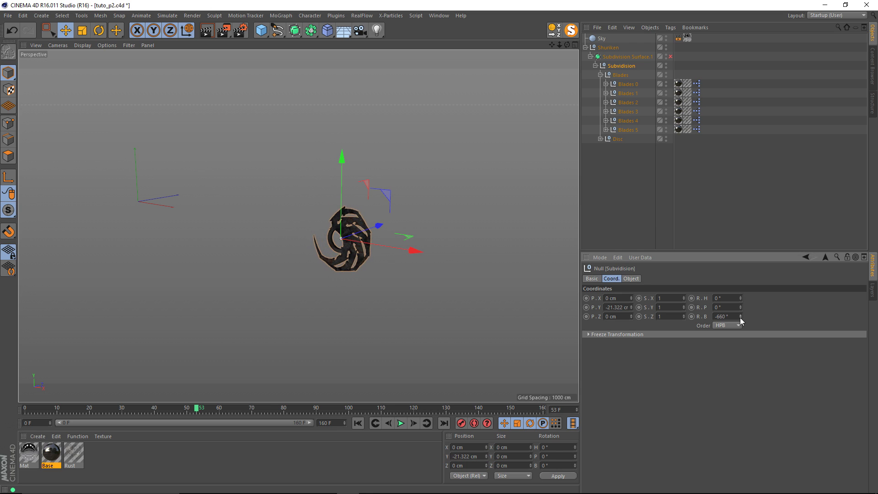
right_click(740, 315)
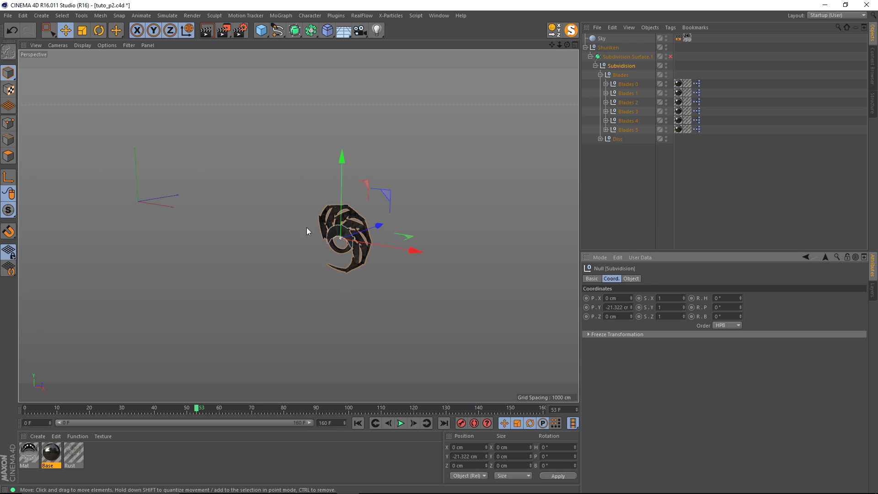
Keyframe the Subdivision null's bank rotation (R.B) of 0° at frame 0
scroll(307, 226, down, 3)
drag(110, 408, 1, 399)
alt+middle_drag(116, 236, 291, 211)
scroll(291, 210, down, 3)
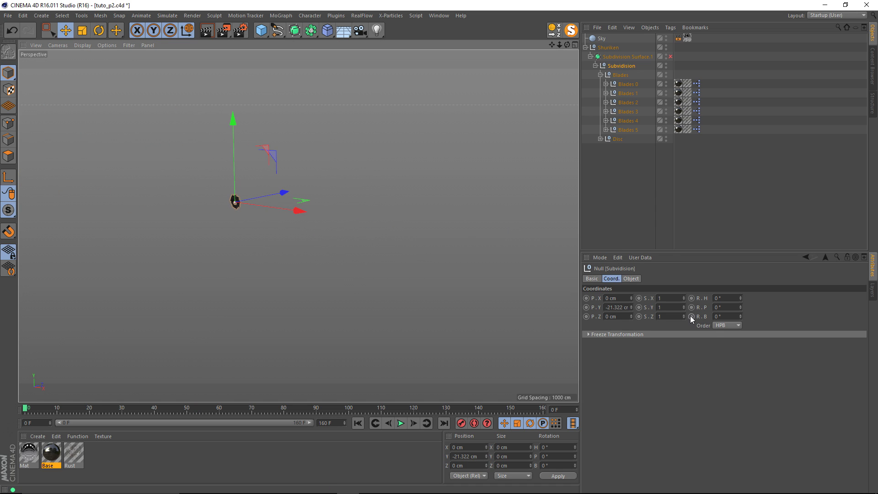
scroll(317, 204, up, 3)
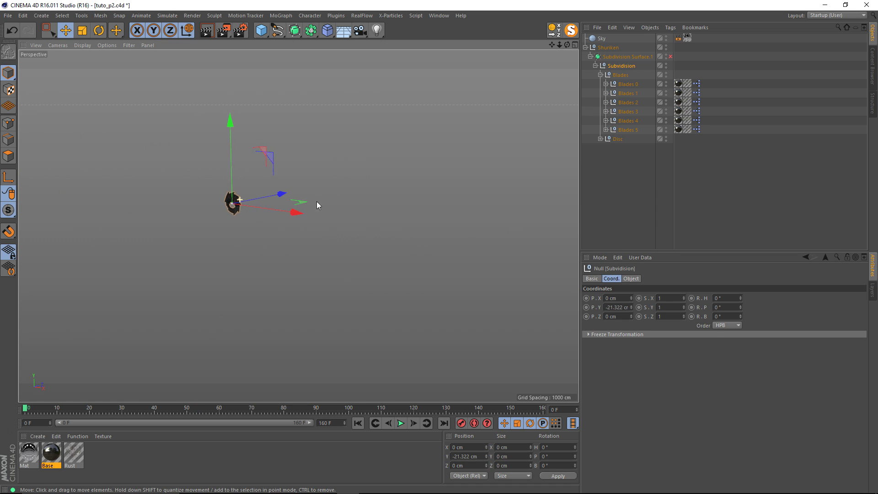
ctrl+click(691, 317)
Set the Subdivision null's bank rotation to -2046° at frame 160 and keyframe it
scroll(315, 210, down, 3)
alt+middle_drag(393, 238, 238, 235)
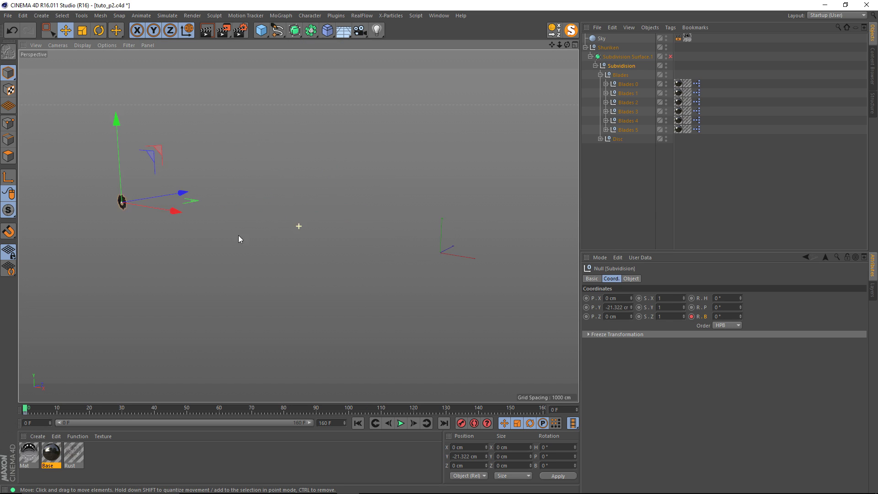
scroll(293, 238, down, 4)
alt+middle_drag(327, 247, 258, 239)
drag(26, 410, 561, 418)
alt+middle_drag(423, 271, 268, 225)
alt+middle_drag(384, 246, 352, 243)
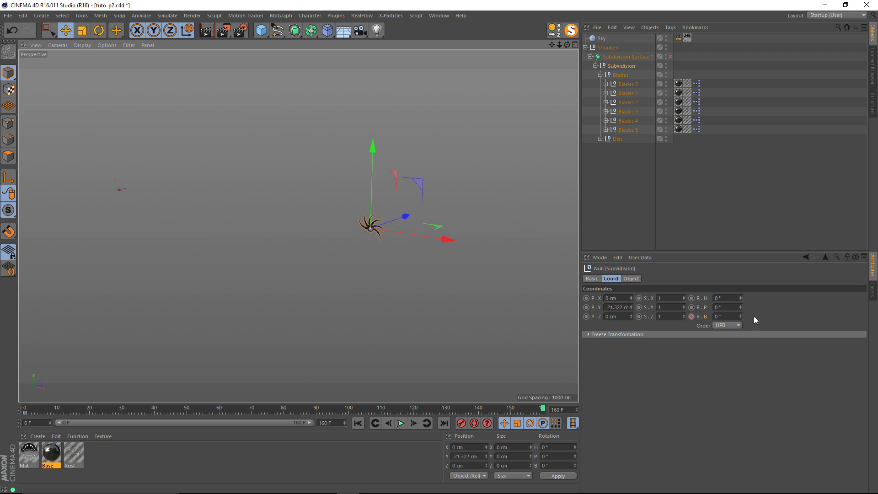
drag(741, 317, 704, 317)
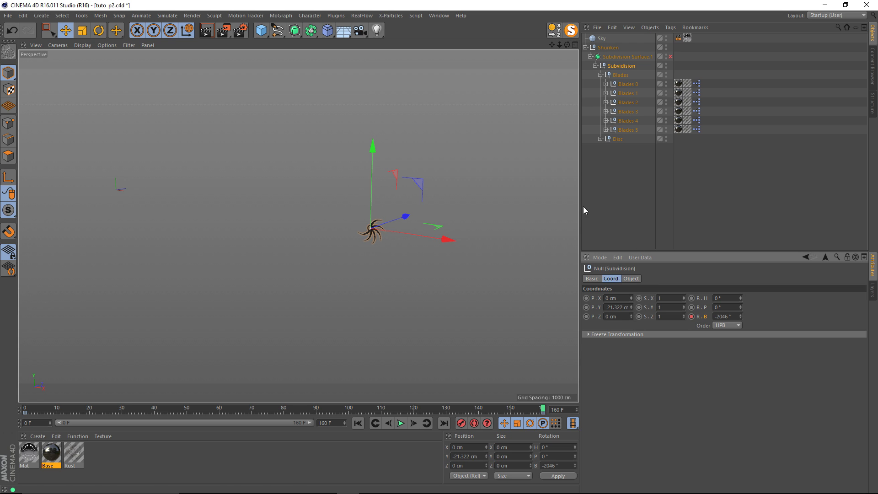
Play the animation from frame 0 and check how the shuriken spins along its flight
click(358, 423)
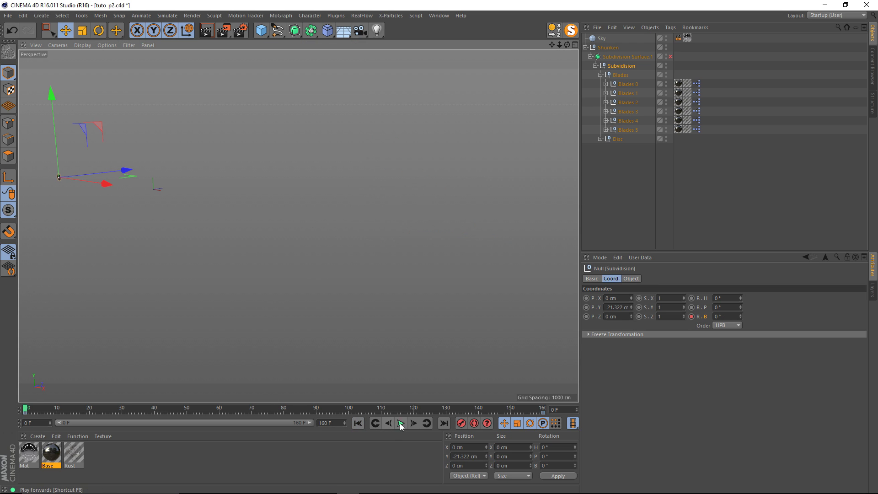
click(400, 425)
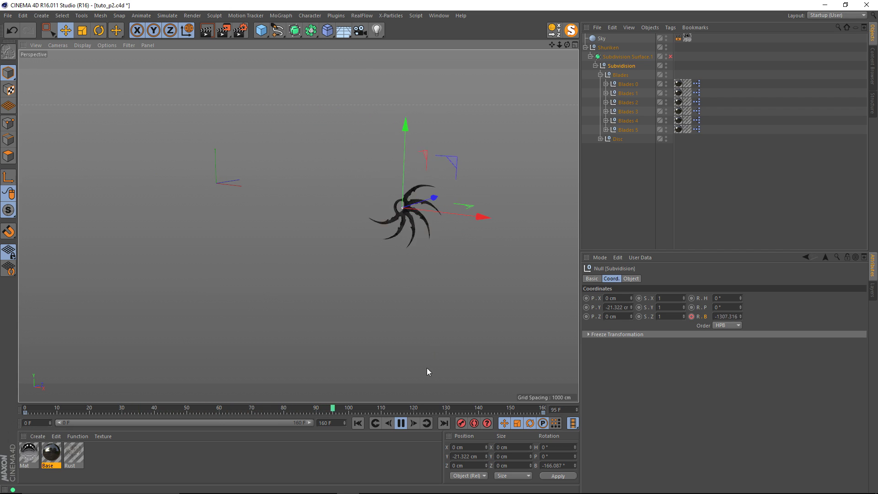
click(401, 423)
alt+drag(370, 233, 312, 231)
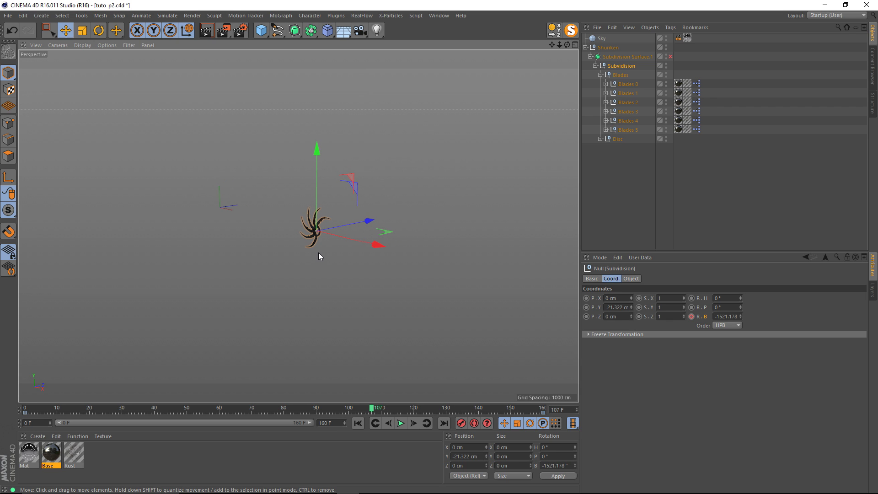
Open the F-Curve timeline and display the Subdivision null's rotation curve framed in the graph
key(shift+F3)
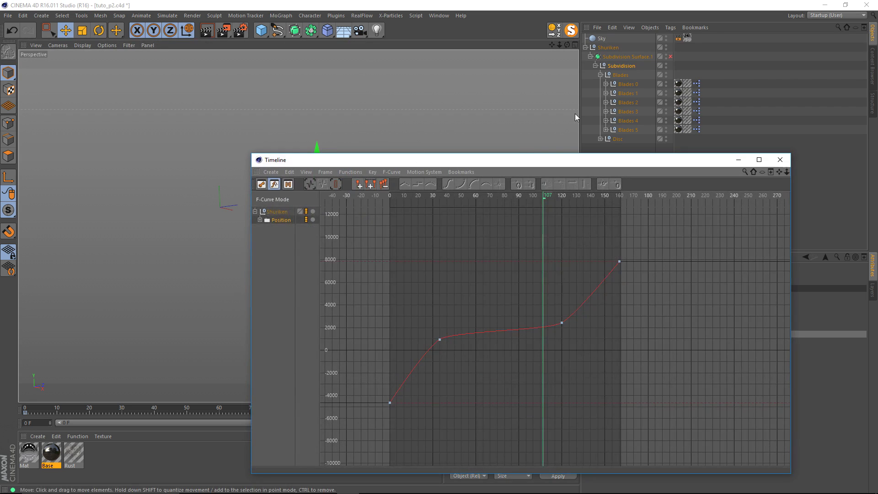
drag(274, 234, 263, 230)
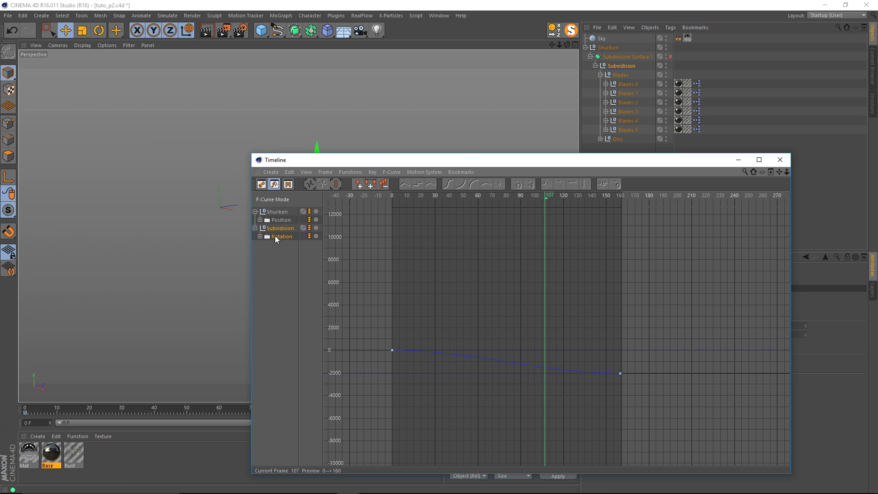
key(h)
alt+right_drag(477, 293, 471, 279)
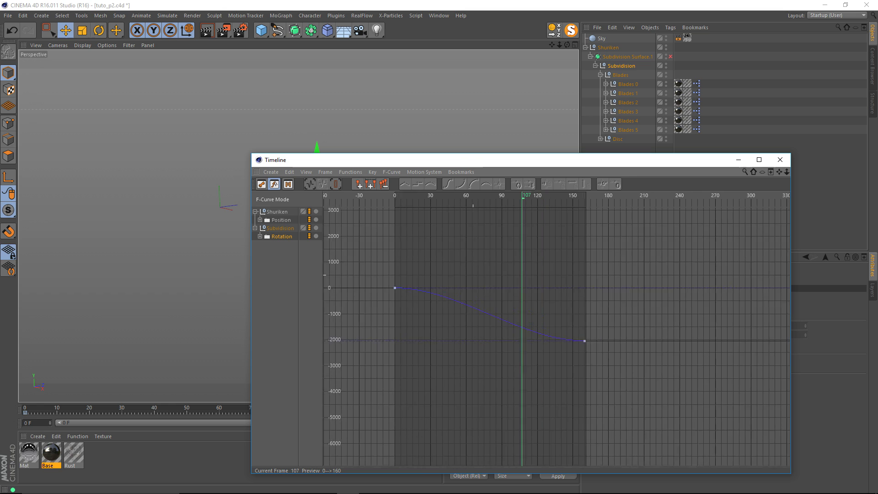
alt+middle_drag(466, 264, 467, 321)
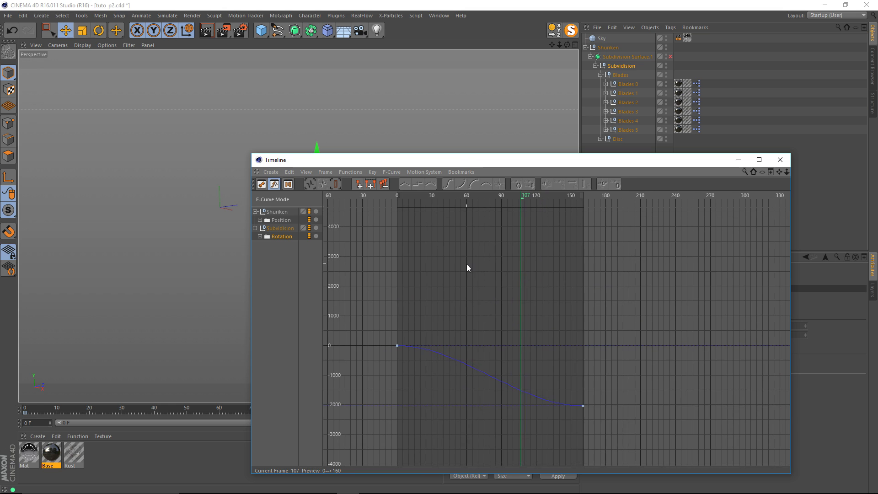
Add two keys to the Subdivision rotation curve, at about frame 33 and frame 107
ctrl+click(435, 352)
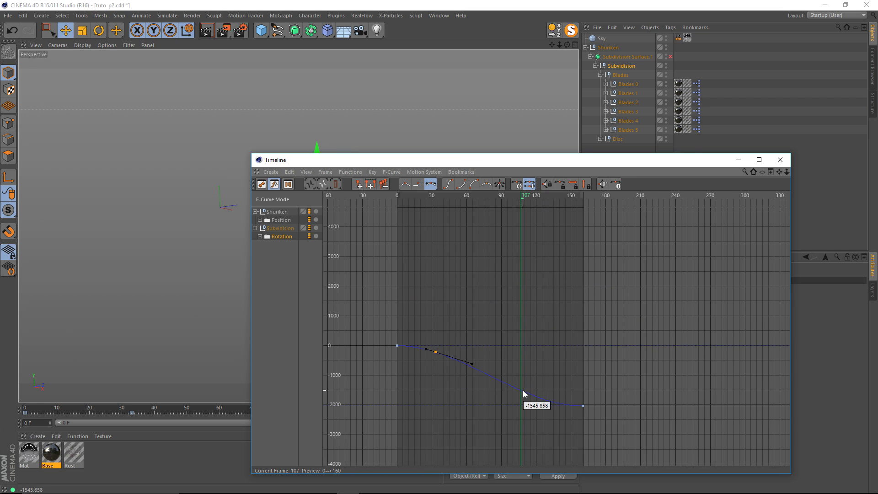
ctrl+click(522, 391)
alt+right_drag(475, 330, 474, 311)
alt+middle_drag(494, 323, 495, 235)
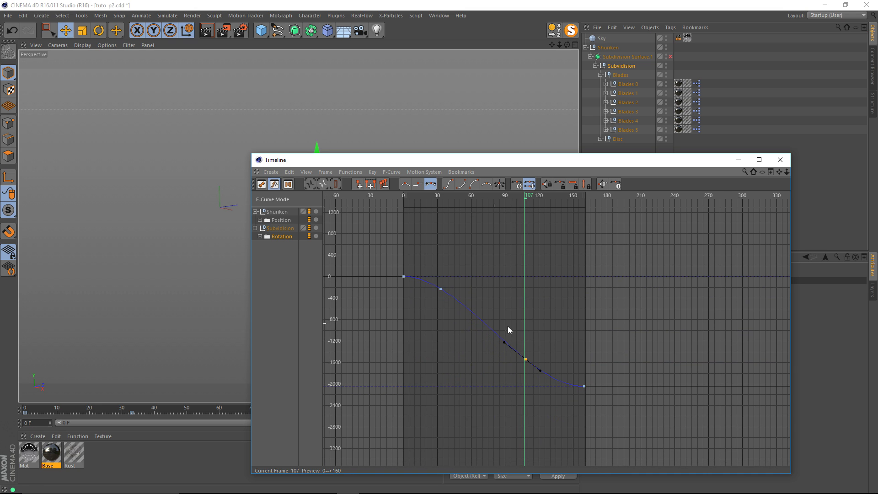
Flatten the middle of the rotation curve by moving its inner keys to about -1000° at frame 33 and about -1300° at frame 108
click(434, 292)
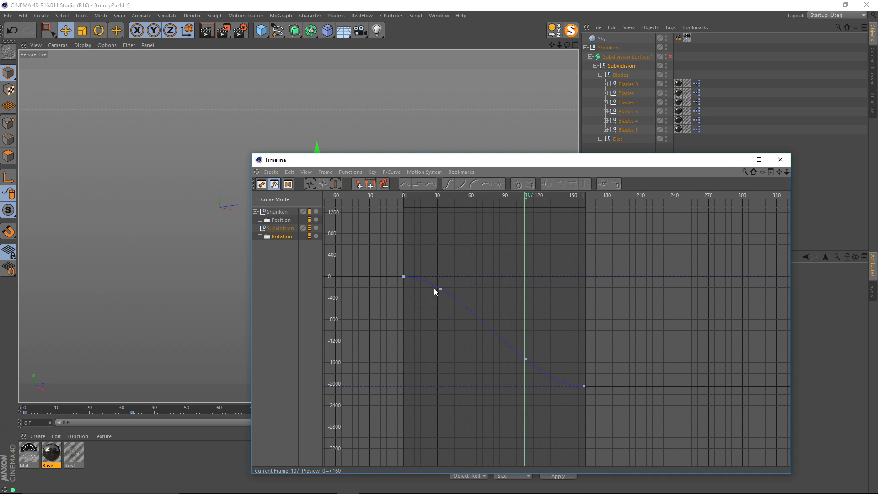
ctrl+drag(440, 292, 437, 330)
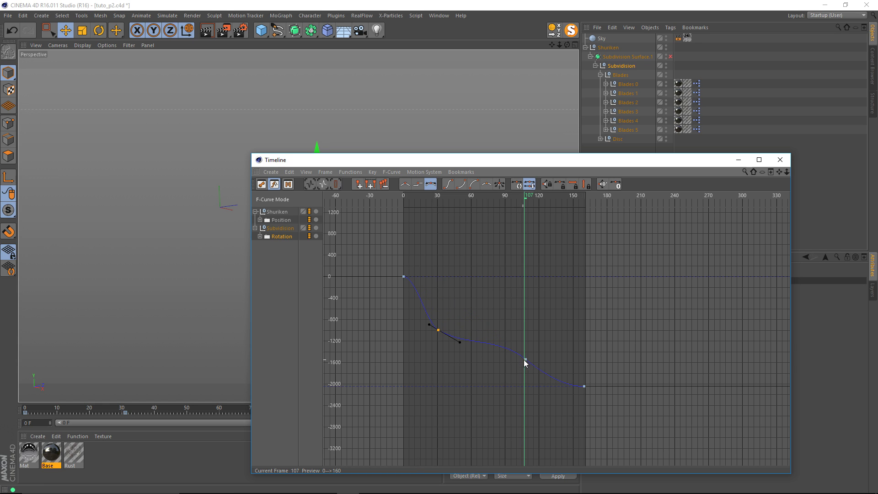
mouse_move(528, 342)
mouse_down()
mouse_move(510, 334)
mouse_move(512, 342)
mouse_up()
drag(438, 329, 441, 332)
click(568, 361)
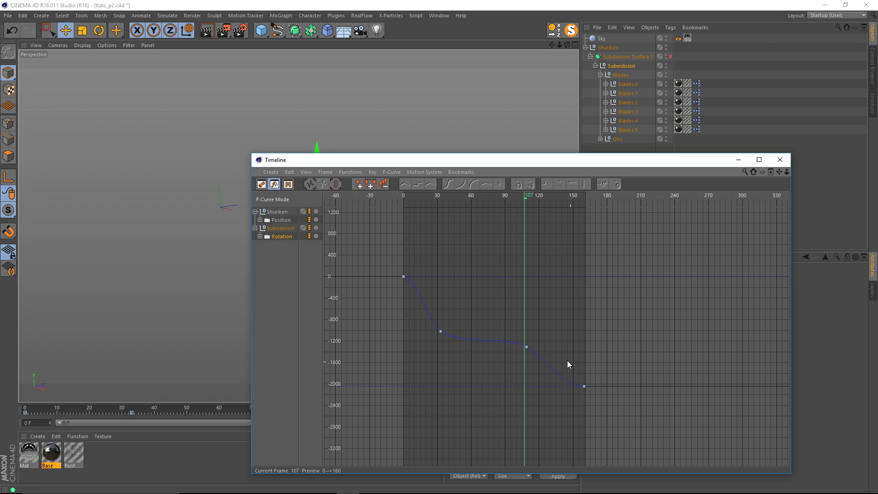
Show the Shuriken position curve alongside the rotation curve and align the inner rotation keys with the position keys at frames 35 and 120
ctrl+click(282, 223)
alt+right_drag(511, 267, 510, 320)
alt+middle_drag(511, 267, 451, 261)
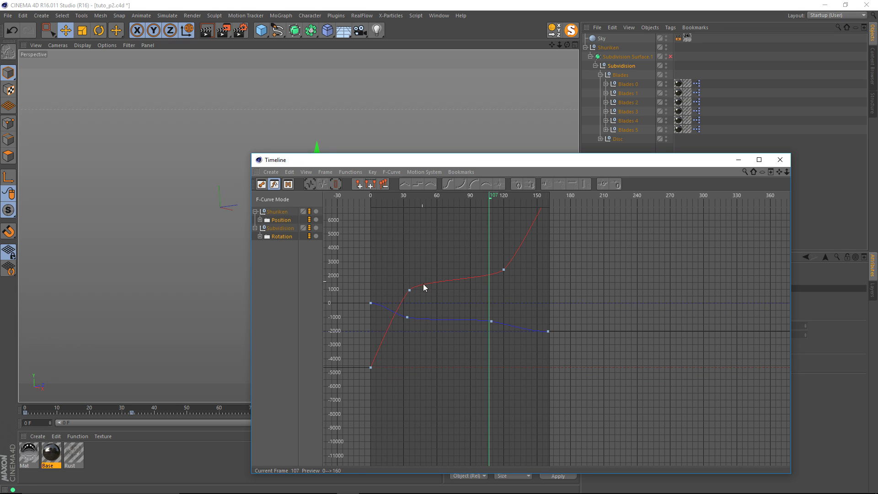
alt+right_drag(431, 287, 447, 260)
alt+middle_drag(431, 287, 462, 288)
alt+right_drag(435, 296, 459, 246)
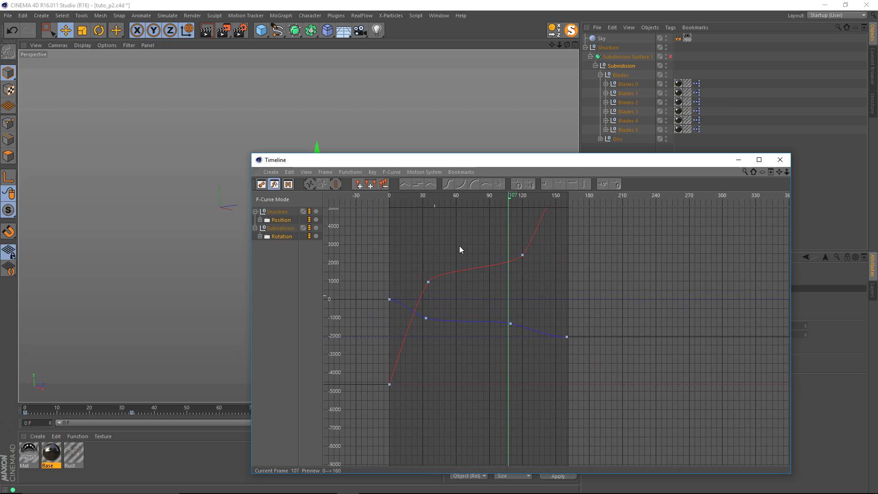
click(426, 318)
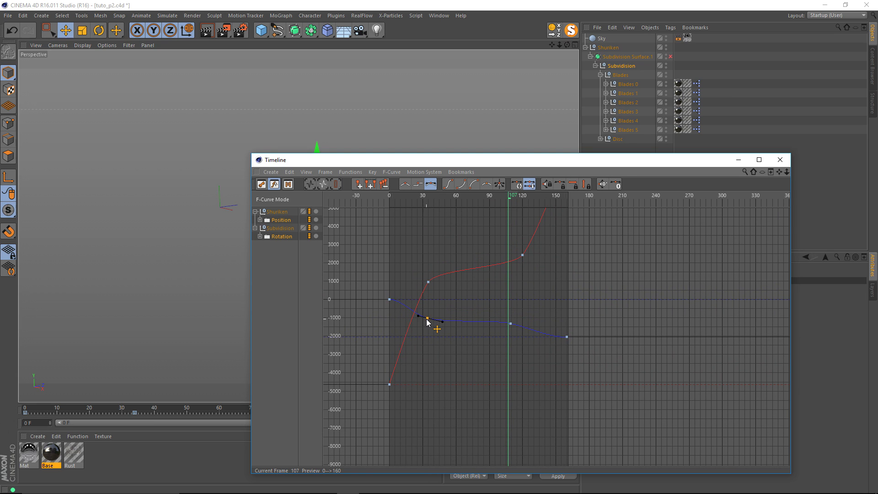
drag(510, 323, 522, 329)
Scale the rotation curve's values so that its last key reaches about -3250°
drag(452, 336, 451, 364)
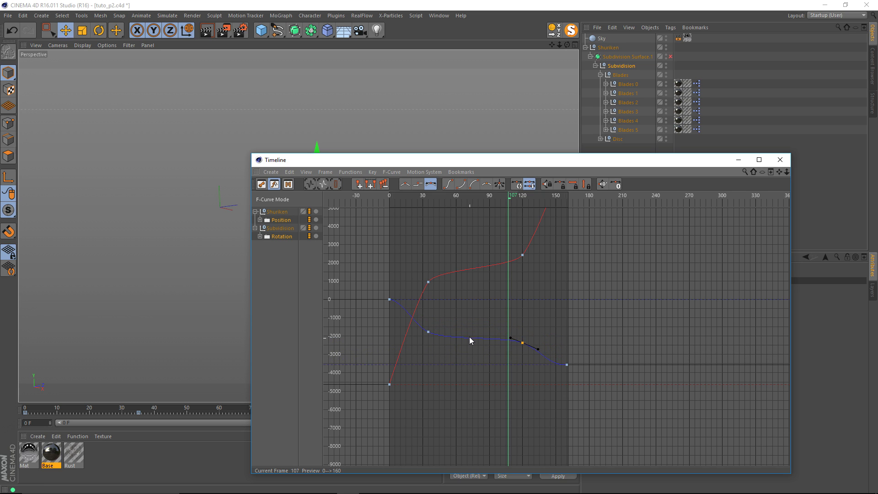
alt+right_drag(469, 337, 455, 304)
click(423, 384)
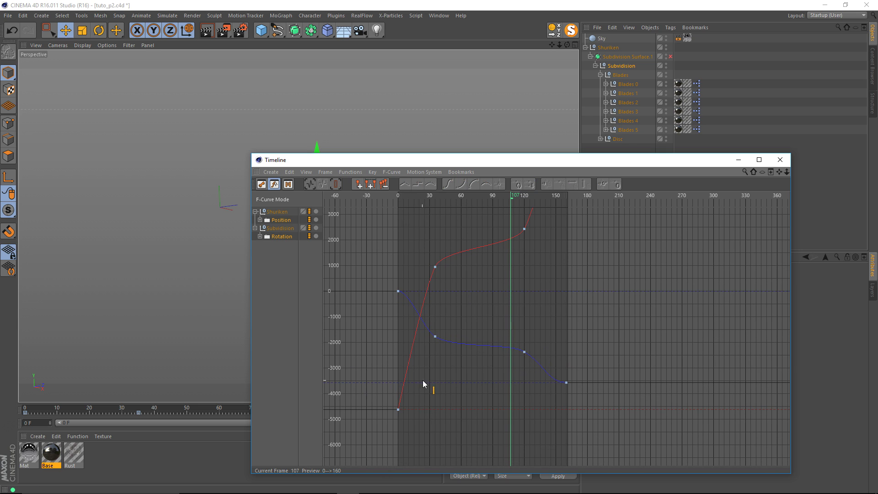
drag(428, 382, 430, 374)
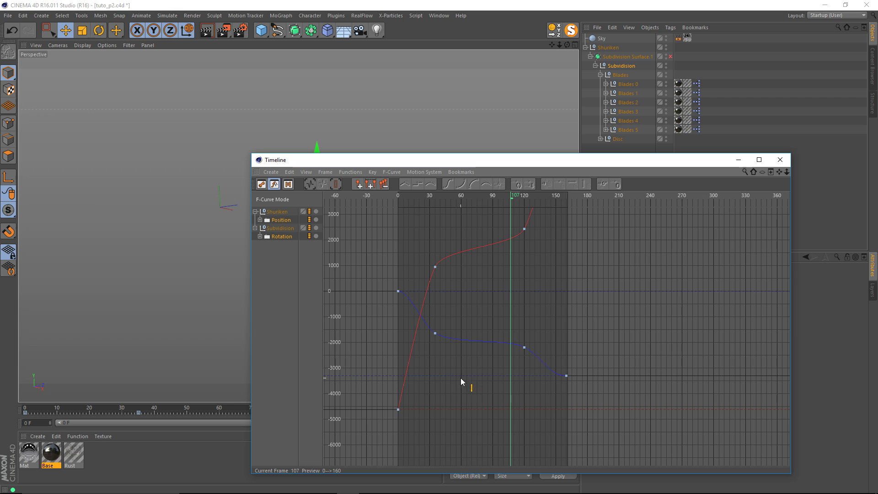
drag(456, 377, 449, 374)
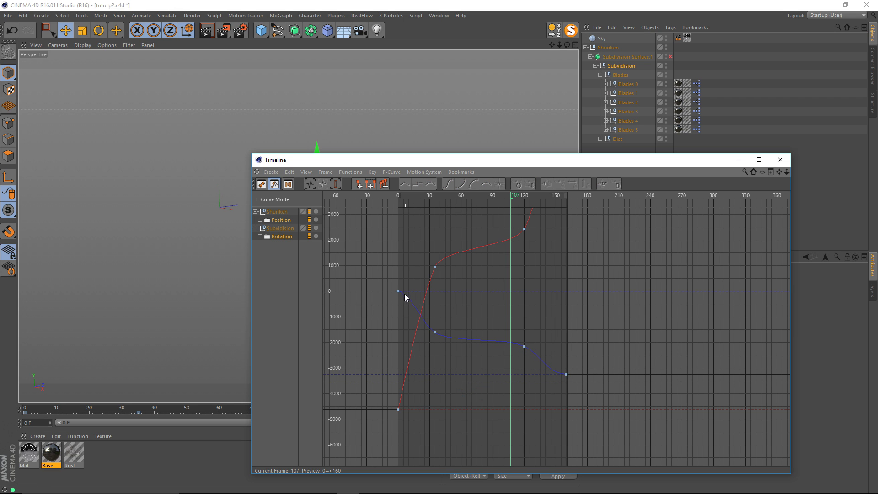
Straighten the start and end of the rotation curve through its end tangents and lower its last key to about -3550°
drag(395, 291, 404, 311)
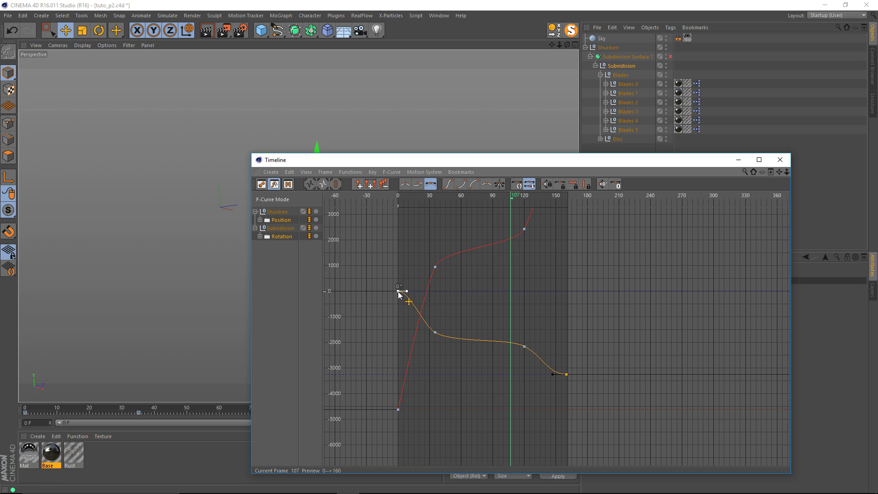
click(446, 187)
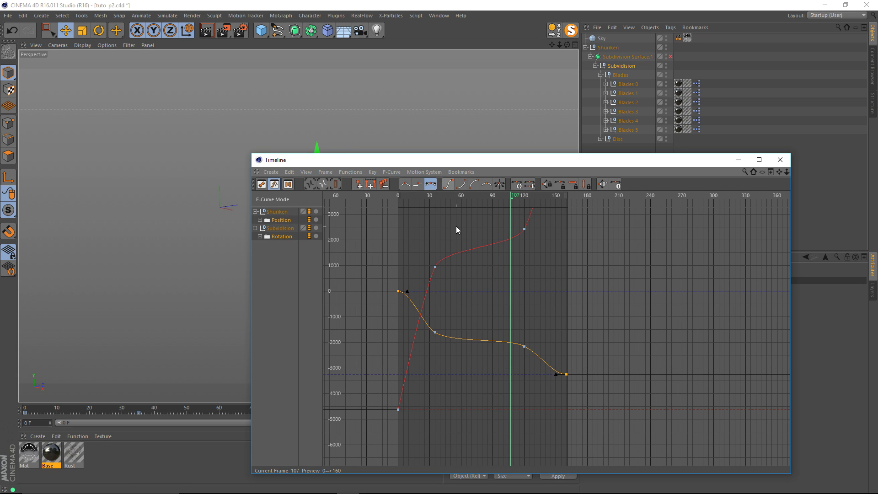
click(409, 253)
click(398, 291)
drag(568, 379, 570, 388)
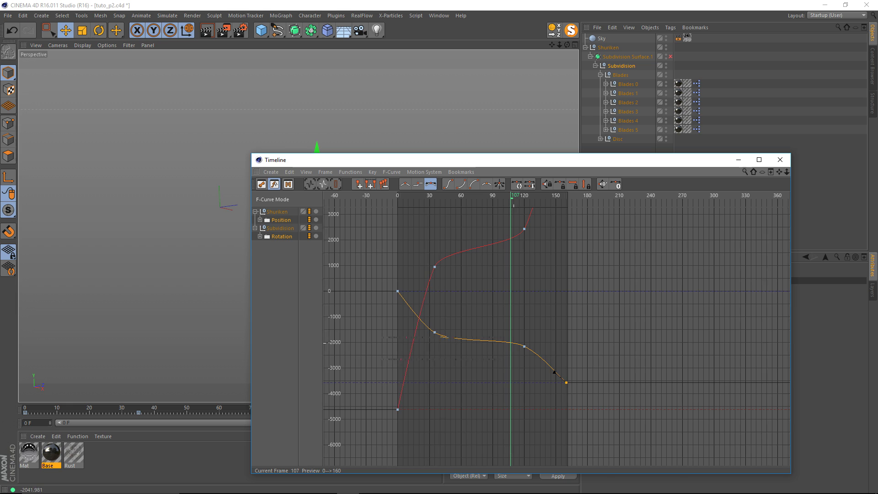
Lower the rotation key at frame 35 to about -1662° and close the F-Curve timeline
alt+right_drag(441, 313, 429, 328)
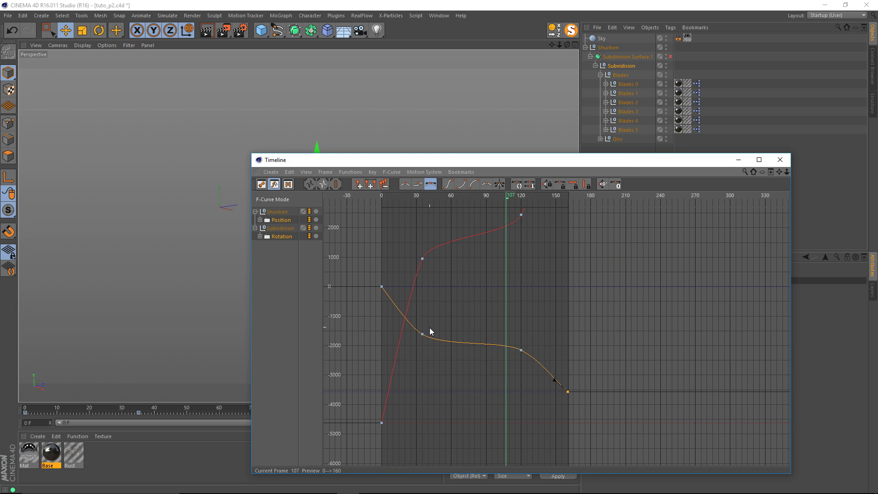
drag(423, 338, 424, 339)
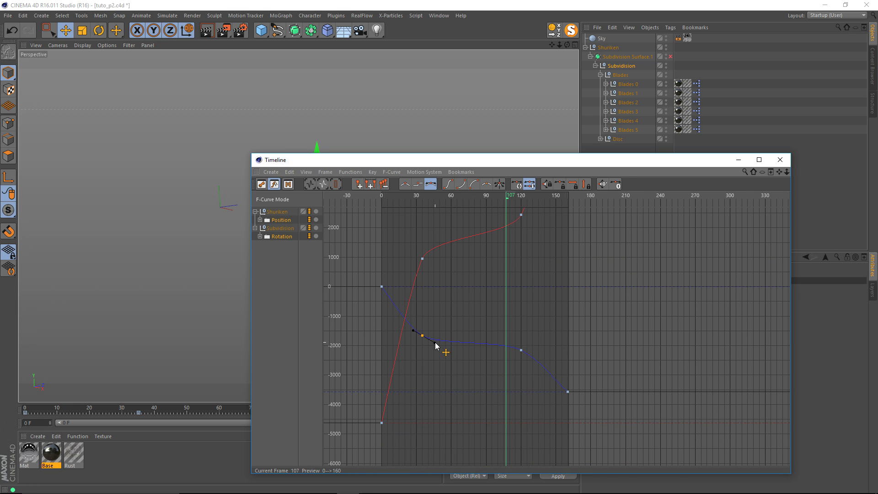
click(780, 160)
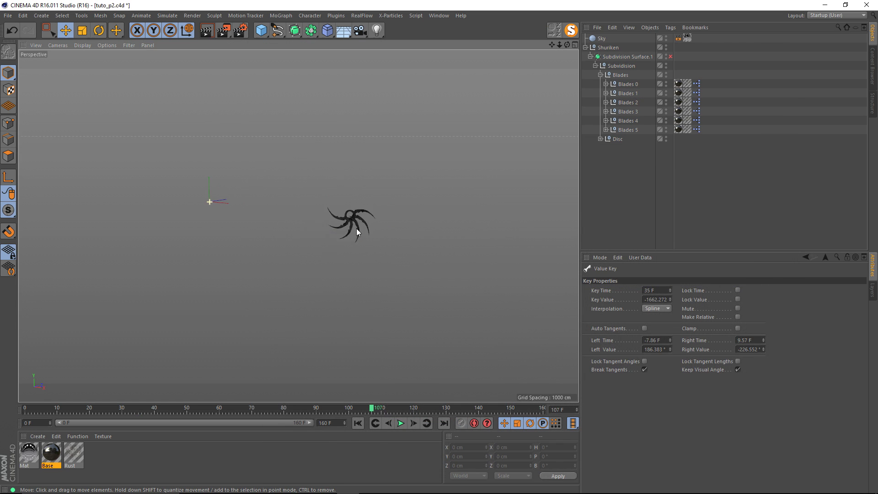
Play the animation from the start, stop it and scrub to frame 116 to check the slow-motion spin
click(358, 423)
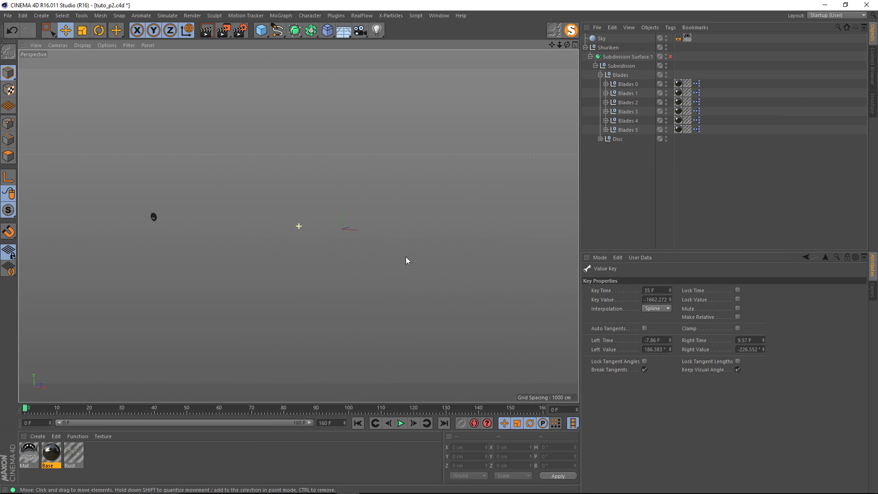
click(401, 424)
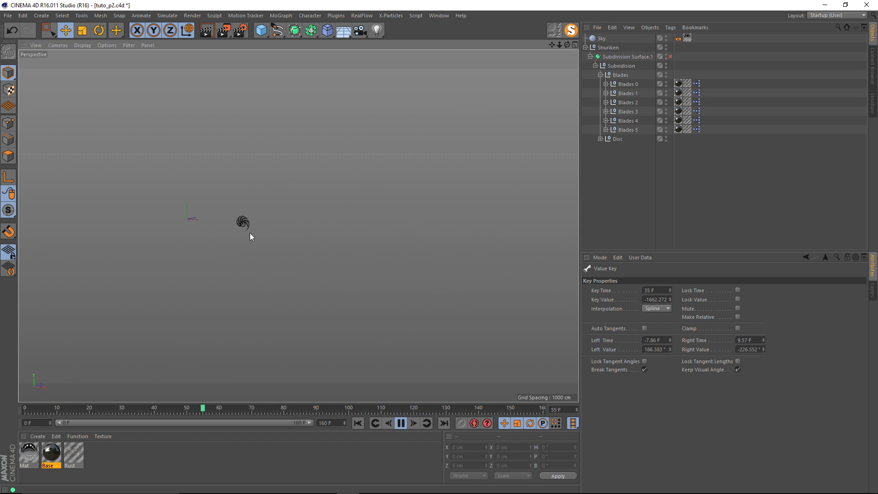
click(402, 426)
drag(317, 406, 400, 393)
scroll(265, 221, down, 5)
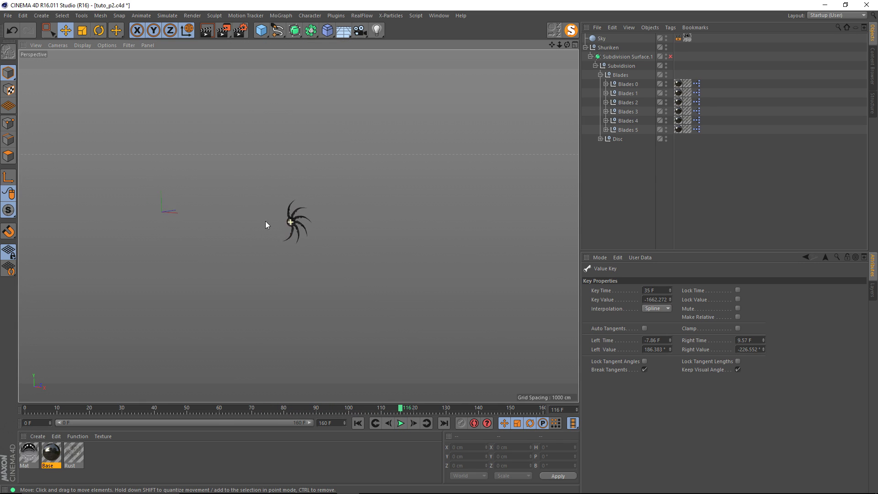
Add a MoGraph Matrix object and set it to generate Thinking Particles
click(281, 15)
click(306, 93)
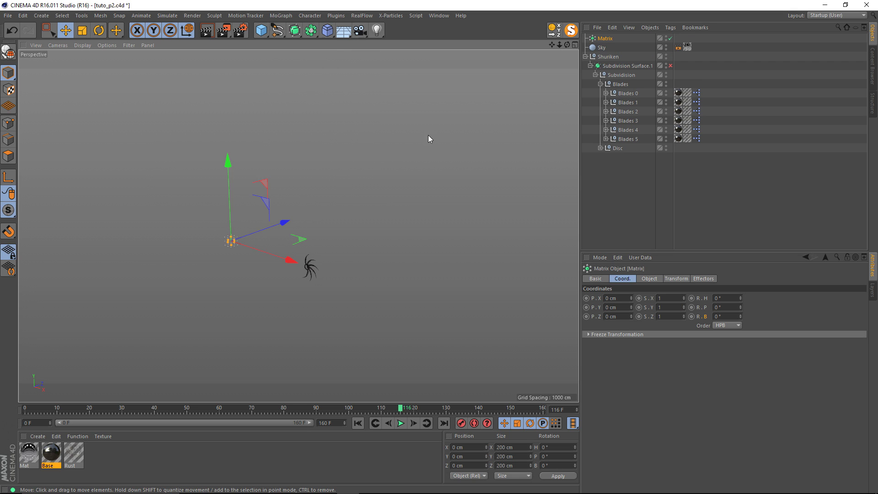
click(649, 279)
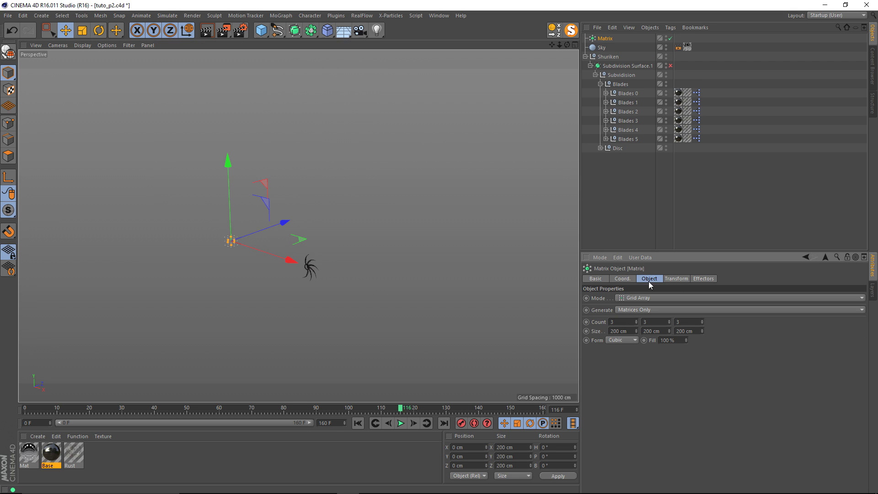
click(634, 311)
click(638, 325)
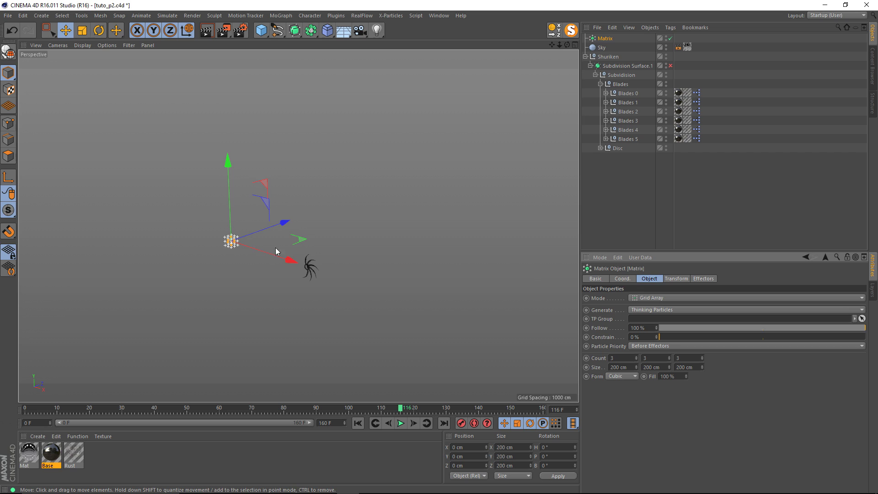
Stretch the Matrix grid along the shuriken's flight path to about 15745 × 1546 × 1810 cm
alt+middle_drag(276, 252, 322, 248)
scroll(322, 248, down, 4)
alt+drag(322, 248, 524, 277)
alt+drag(397, 266, 368, 264)
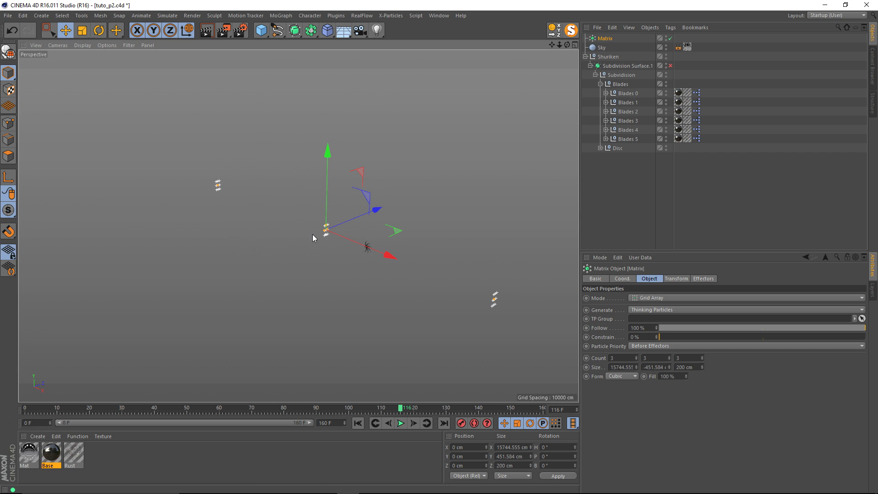
drag(323, 237, 375, 237)
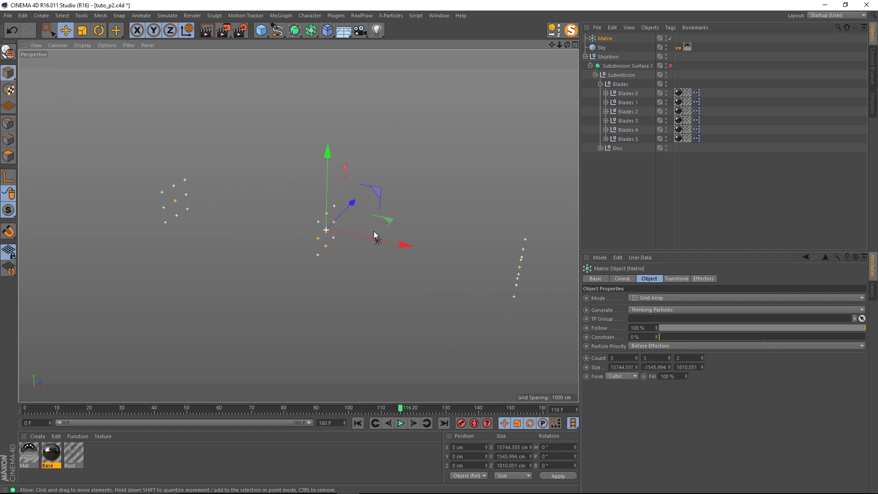
Raise the Matrix grid's count to 13 in X and 4 in Y
click(636, 356)
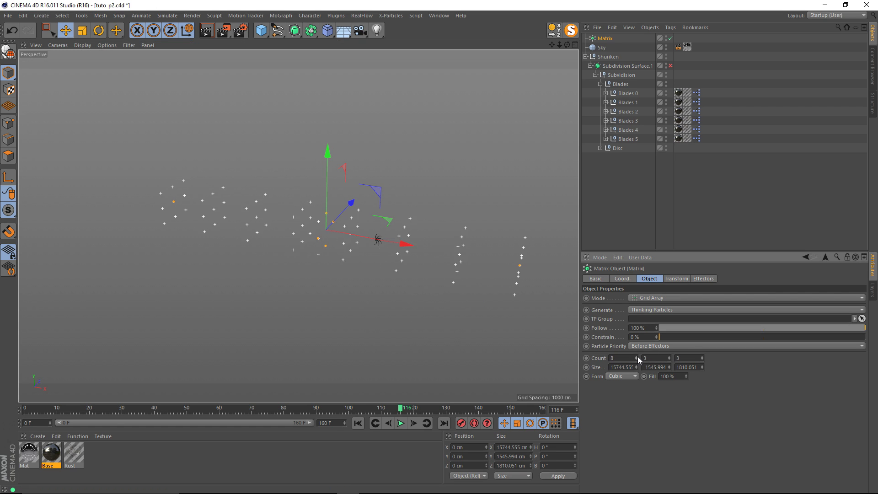
click(636, 356)
alt+drag(539, 288, 356, 254)
click(670, 356)
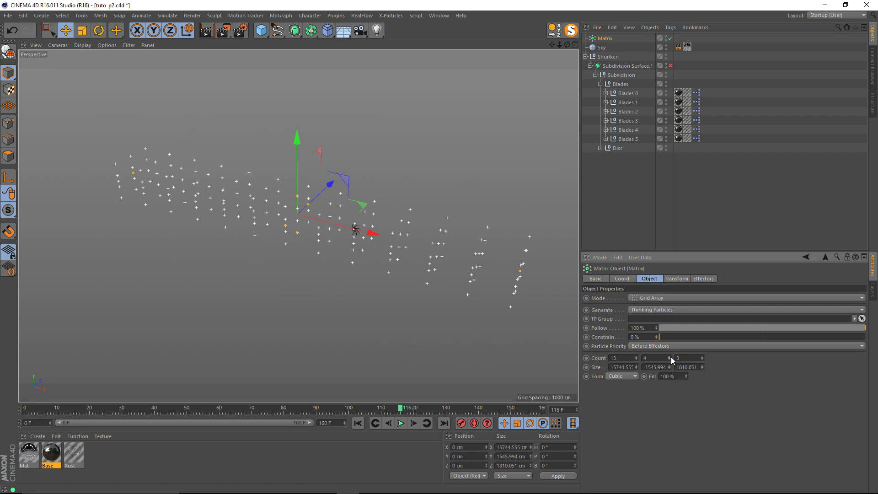
Raise the Matrix grid's count to 5 in Z and 20 in X
click(703, 356)
click(702, 356)
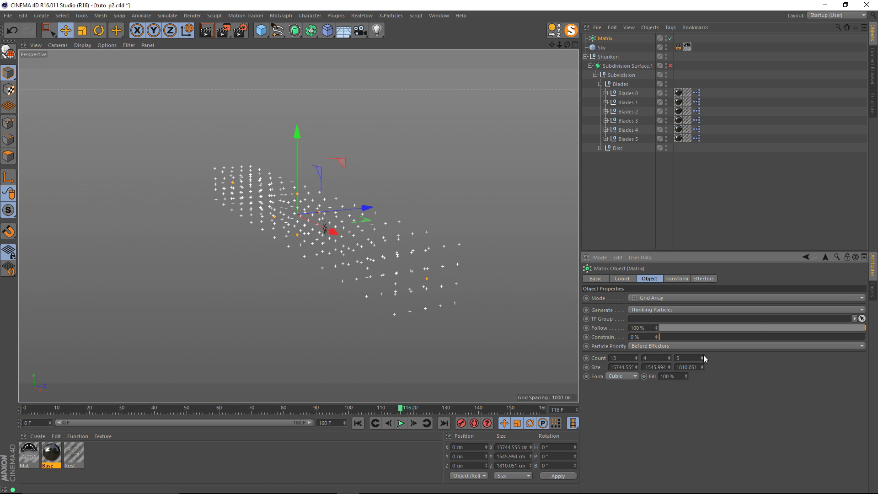
alt+drag(362, 245, 421, 293)
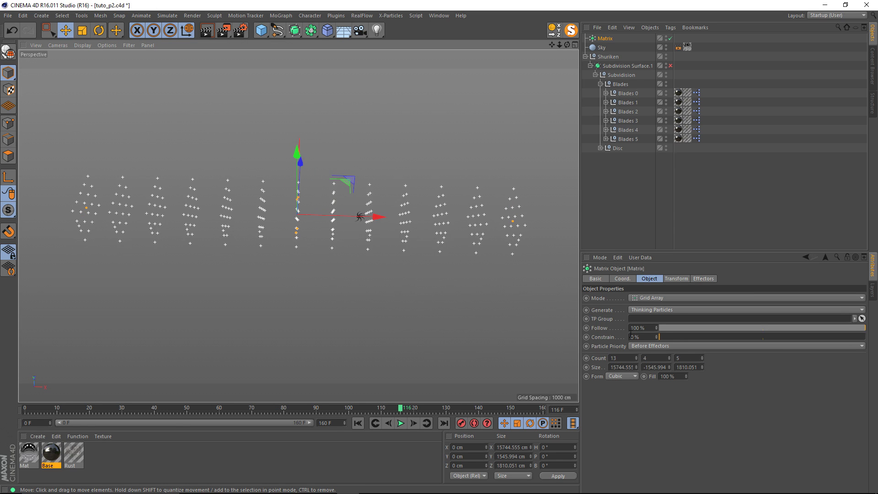
click(637, 356)
click(637, 356)
click(637, 356)
click(637, 357)
click(637, 356)
click(637, 356)
click(638, 356)
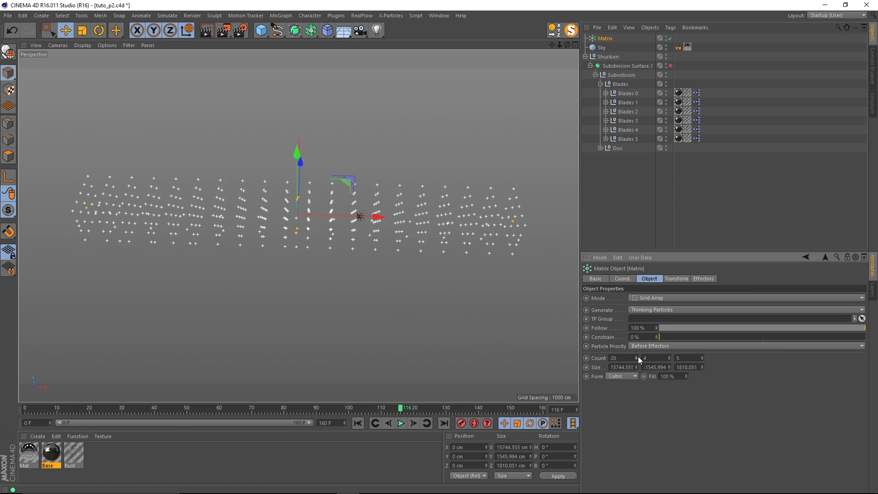
Enlarge the Matrix grid to about 19613 × 3269 × 2817 cm and scrub between frames 0 and 160 to check its coverage of the flight
alt+drag(411, 195, 262, 212)
drag(320, 209, 333, 208)
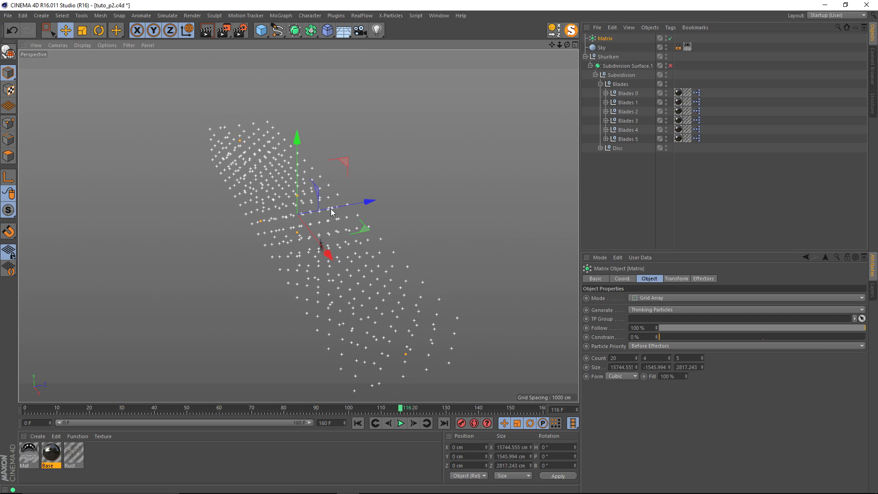
alt+drag(205, 225, 320, 220)
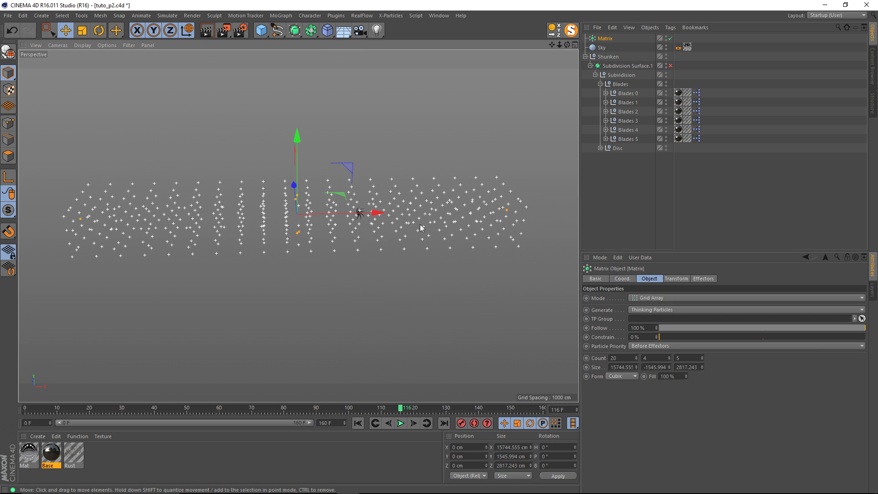
drag(507, 215, 559, 215)
alt+drag(373, 230, 286, 232)
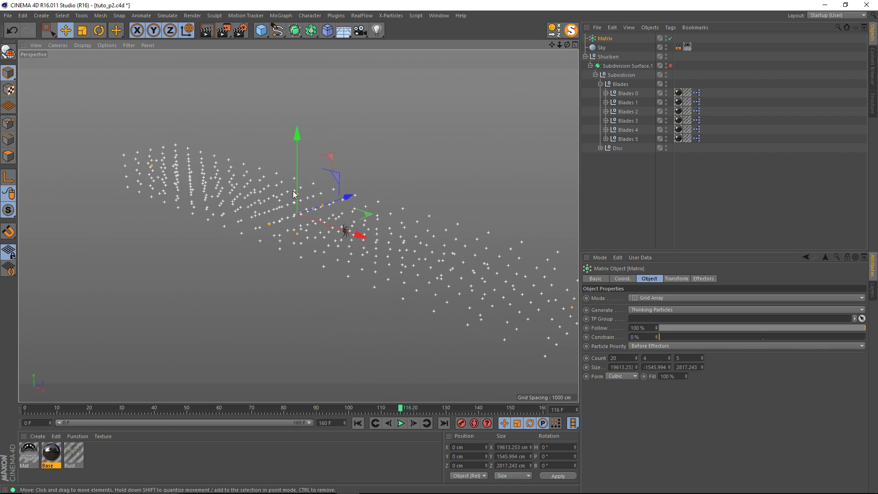
drag(296, 193, 297, 172)
alt+drag(272, 233, 429, 323)
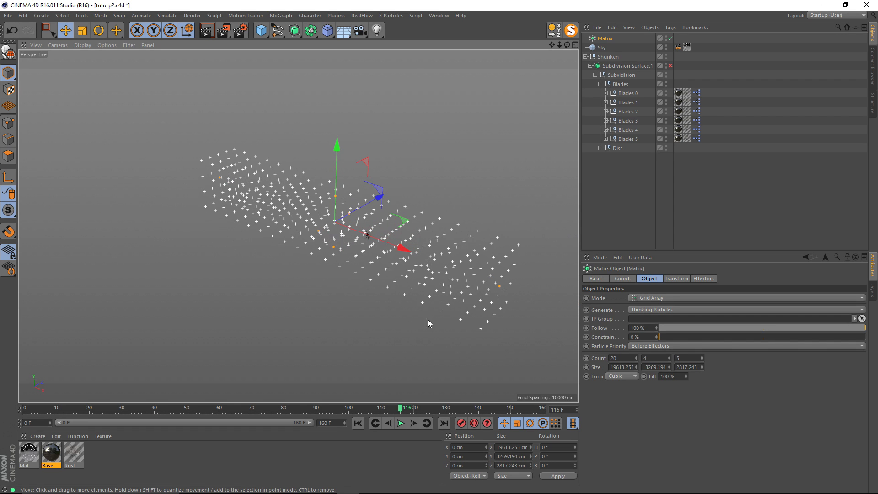
drag(401, 410, 150, 414)
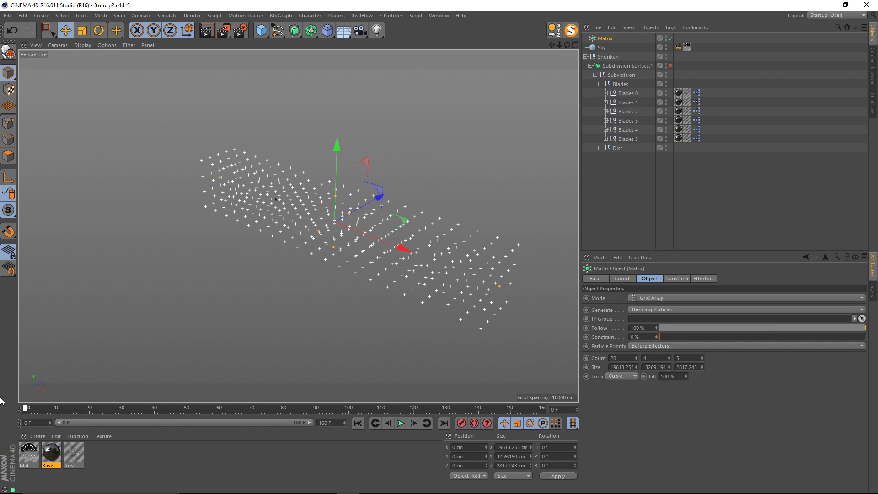
drag(254, 414, 545, 409)
Add a Random effector to the Matrix and check the Matrix's list of effectors
click(281, 16)
mouse_move(295, 29)
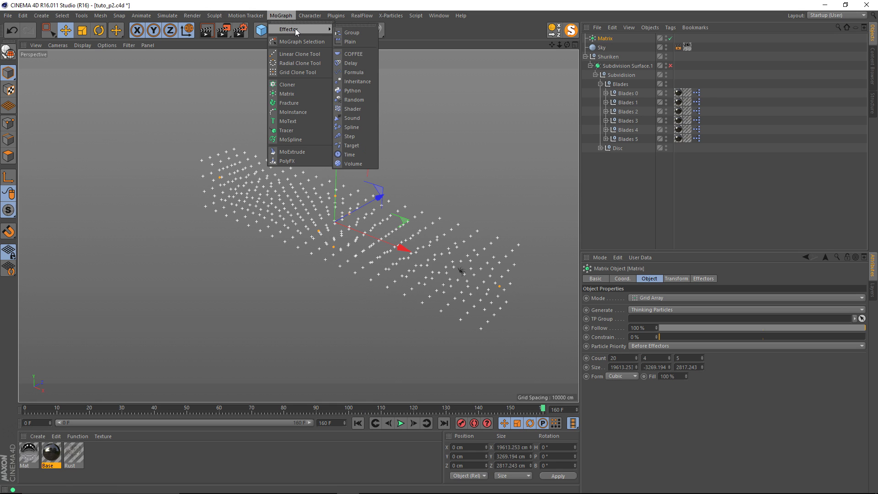
click(363, 99)
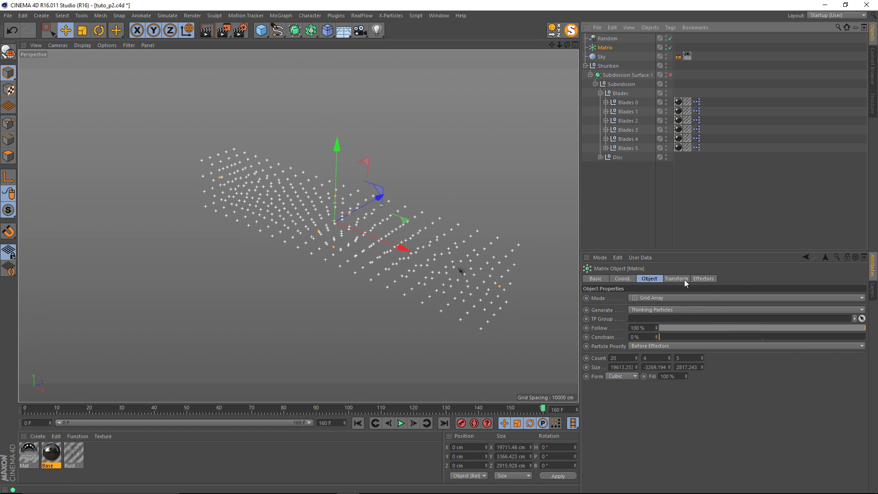
click(703, 278)
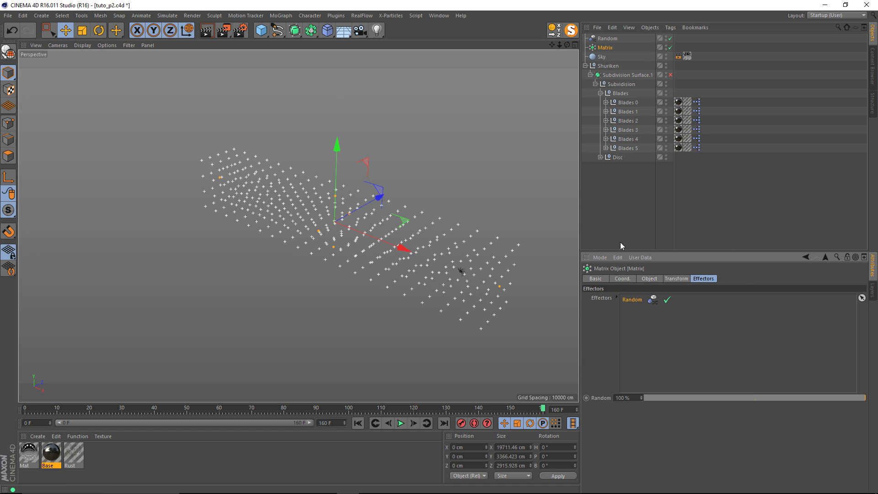
Set the Matrix's particle priority to After Effectors
click(606, 49)
click(648, 279)
click(645, 348)
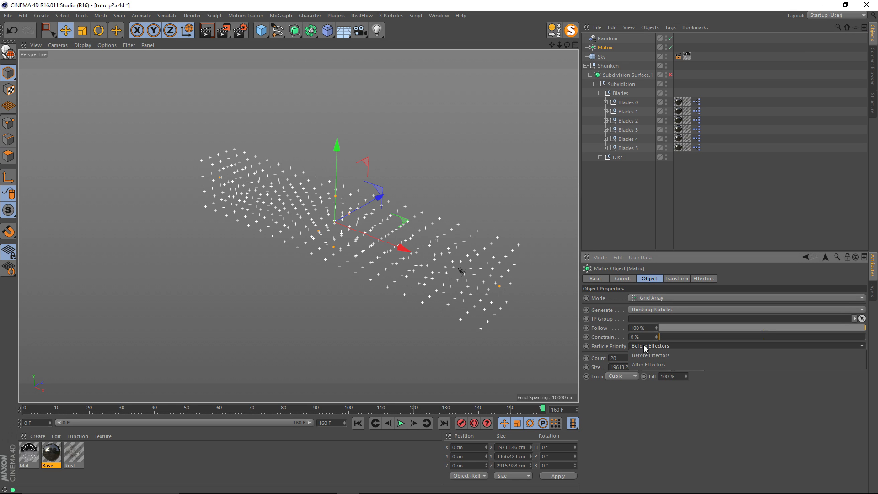
click(651, 360)
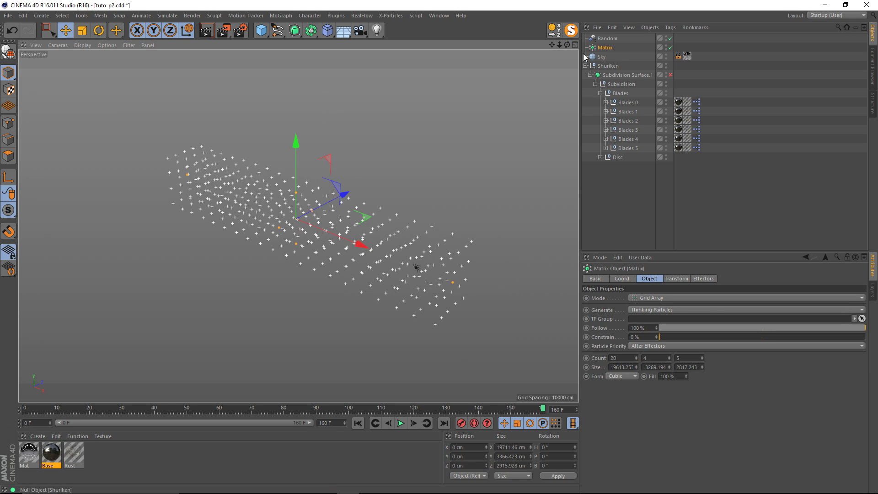
Adjust the Random effector so the Matrix particles scatter irregularly around the shuriken's flight path
click(607, 38)
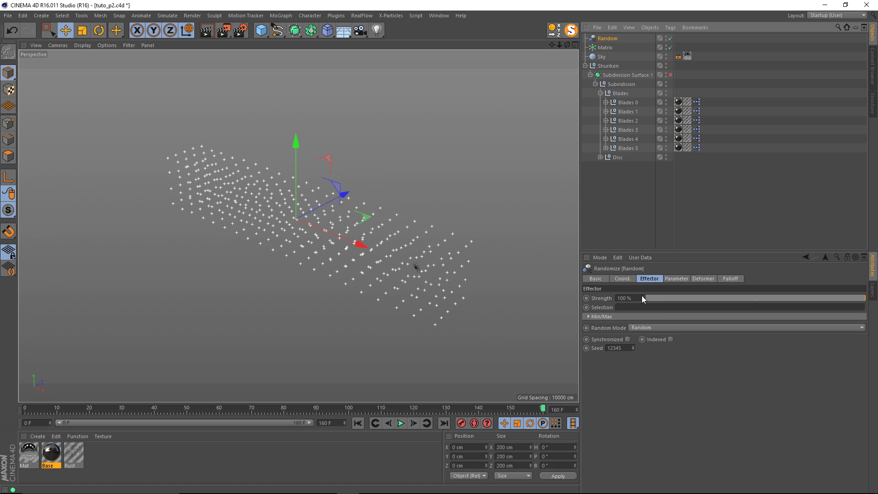
drag(642, 298, 823, 298)
alt+drag(340, 249, 415, 263)
click(725, 90)
Play the animation from the start and stop it near frame 149 to check the shuriken's flight through the scattered particles
click(358, 423)
click(401, 423)
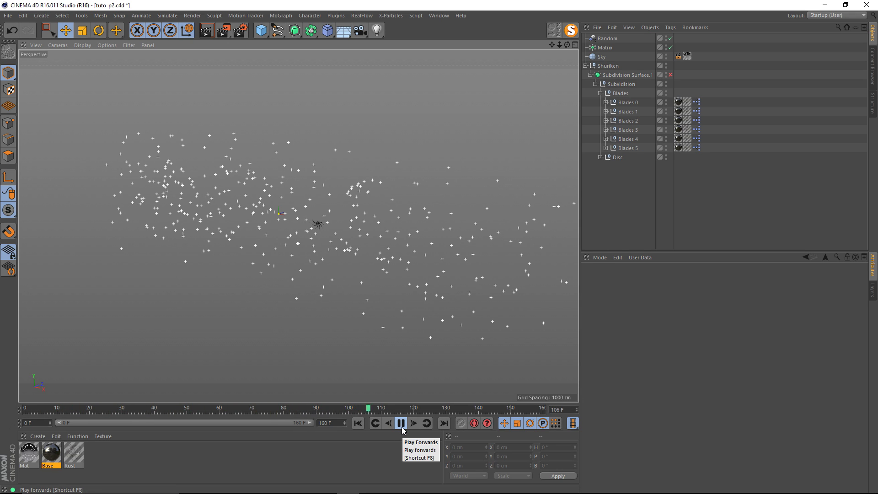
click(402, 424)
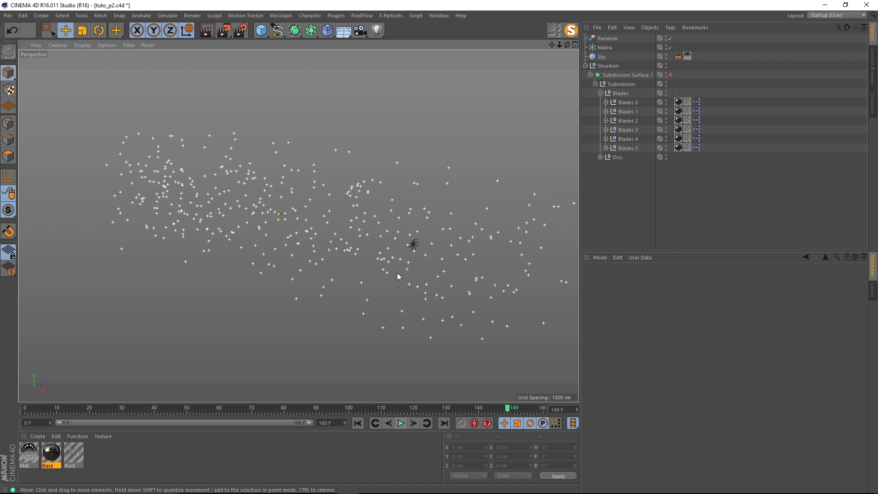
alt+drag(373, 281, 386, 236)
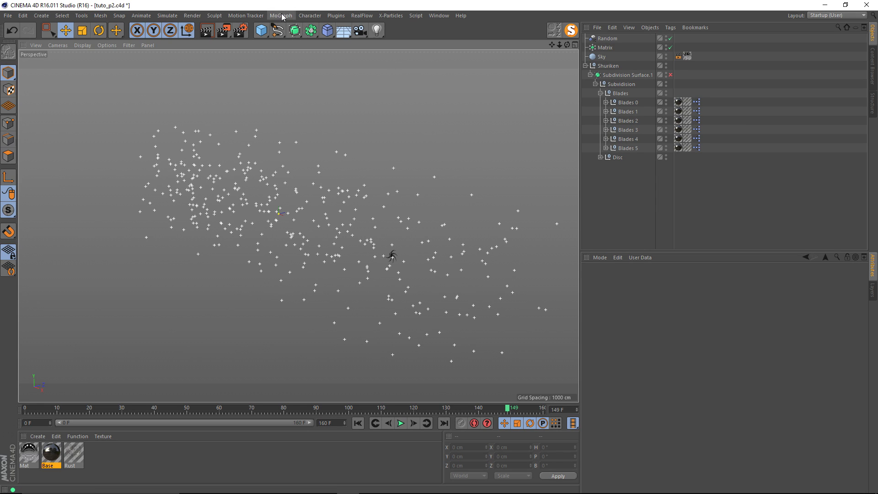
Add a Target Camera to the scene from the current view
click(360, 30)
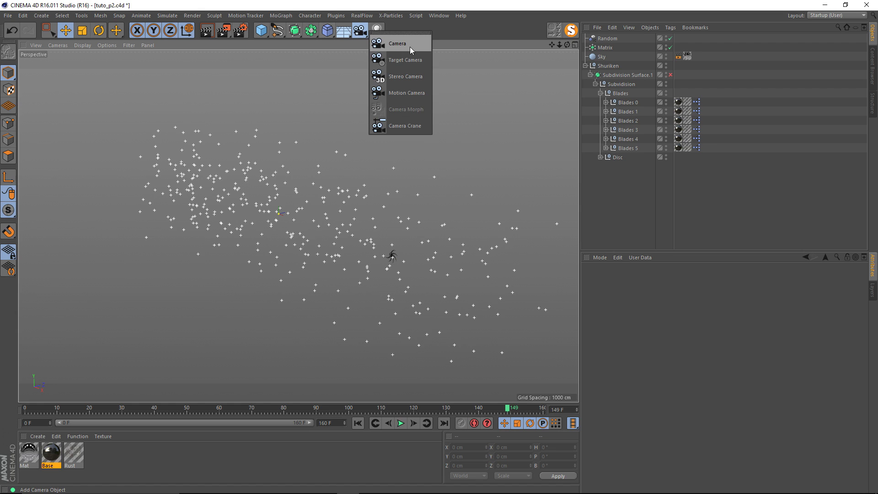
click(400, 61)
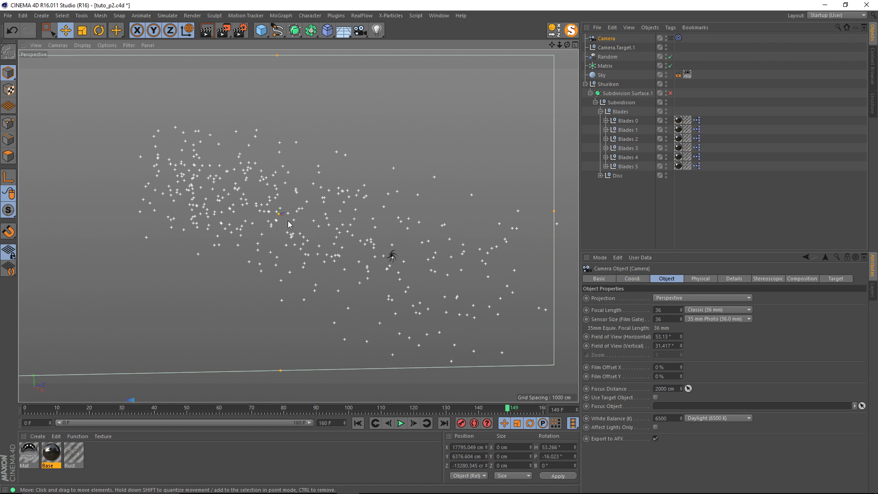
alt+drag(299, 226, 237, 165)
Add a Circle spline at the origin and rotate it 90° in pitch so it lies flat
click(277, 30)
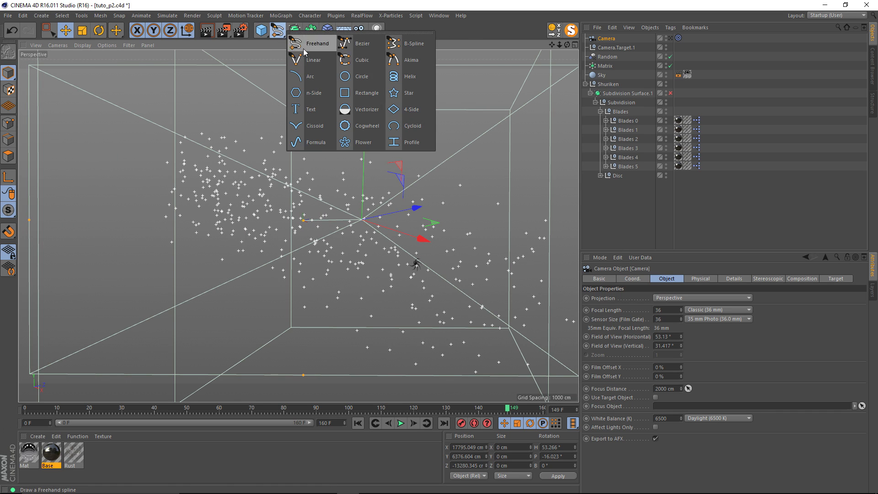
click(361, 80)
alt+drag(249, 229, 269, 231)
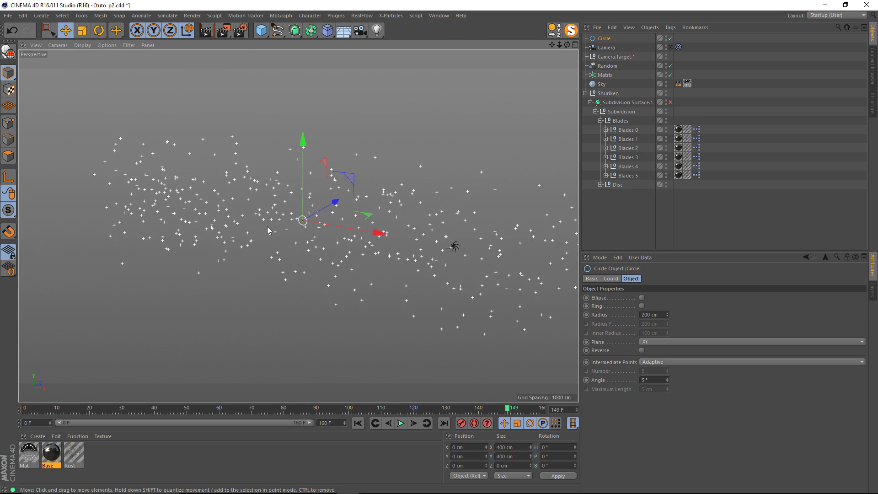
alt+right_drag(268, 231, 416, 194)
alt+middle_drag(387, 192, 280, 225)
key(r)
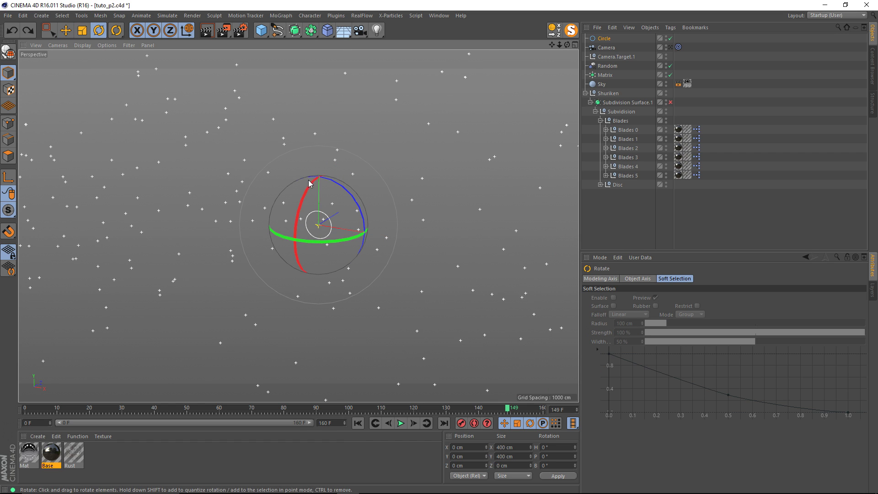
drag(309, 183, 290, 265)
Scale the circle up uniformly to a radius of about 986 cm
alt+drag(309, 233, 563, 212)
key(t)
drag(254, 254, 461, 223)
drag(324, 233, 383, 223)
click(624, 212)
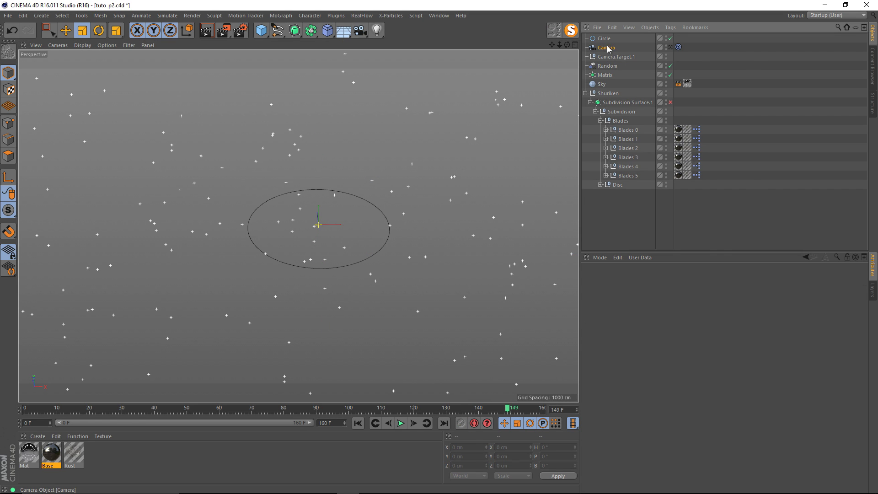
Give the camera an Align to Spline tag with the Circle as its spline path
click(607, 48)
right_click(613, 48)
mouse_move(633, 54)
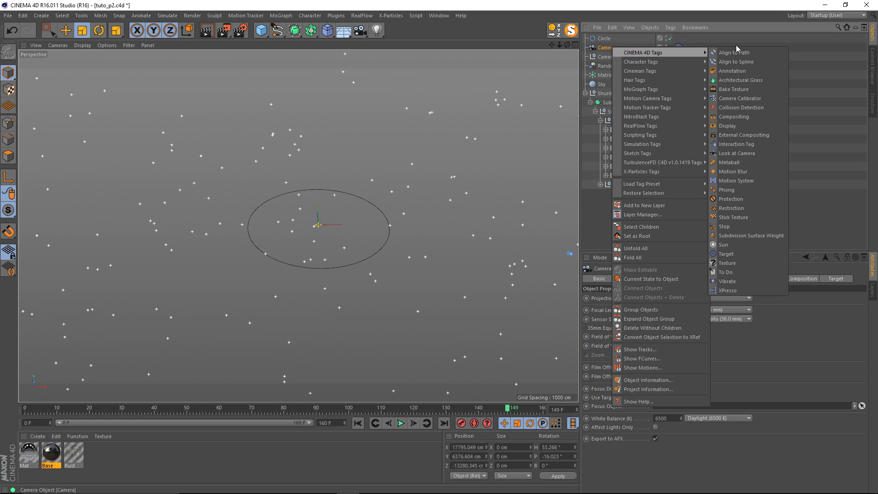
click(748, 62)
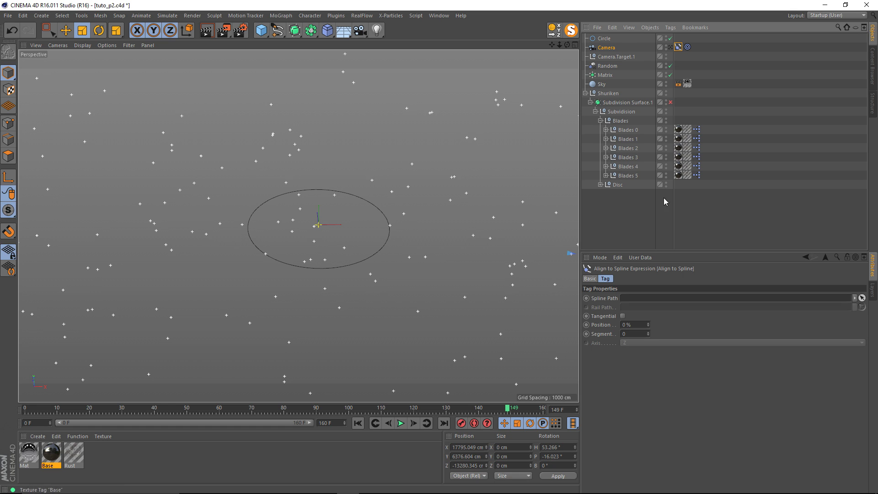
drag(628, 291, 634, 300)
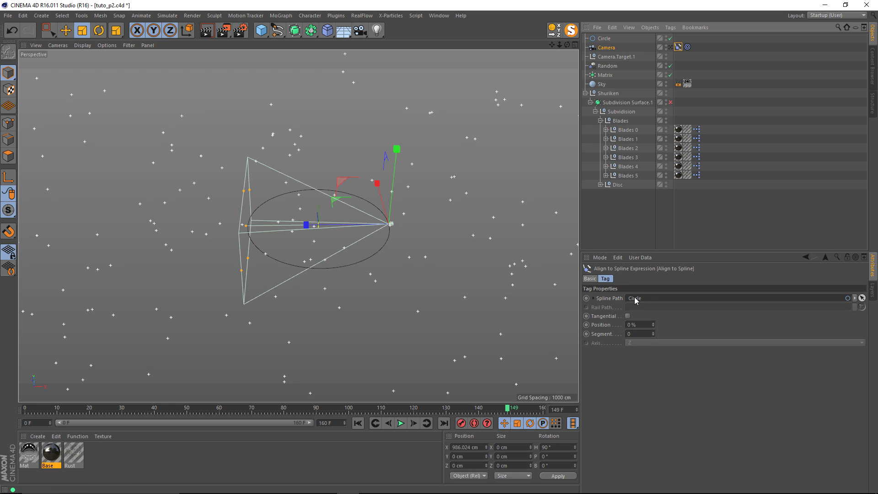
click(617, 58)
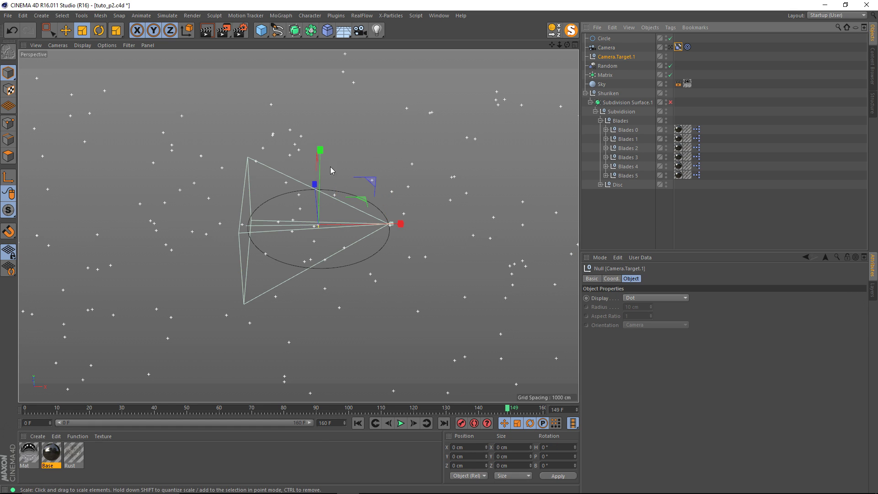
key(e)
alt+drag(360, 215, 492, 141)
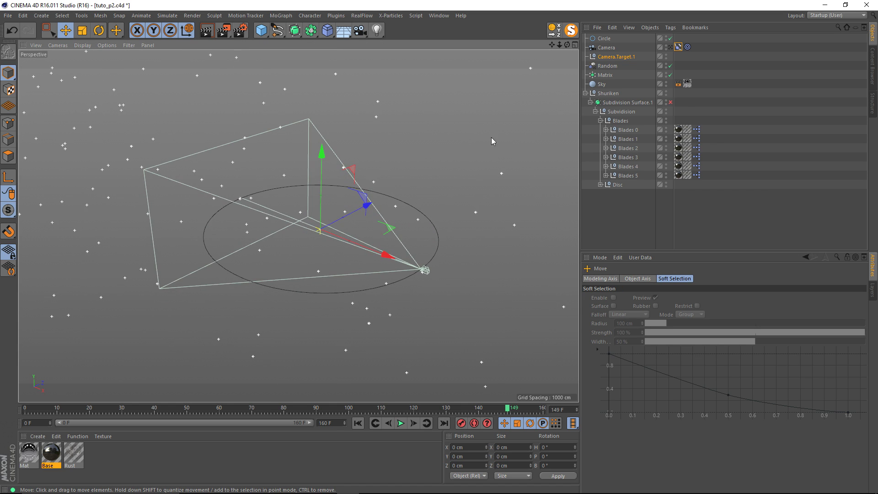
alt+drag(328, 259, 361, 267)
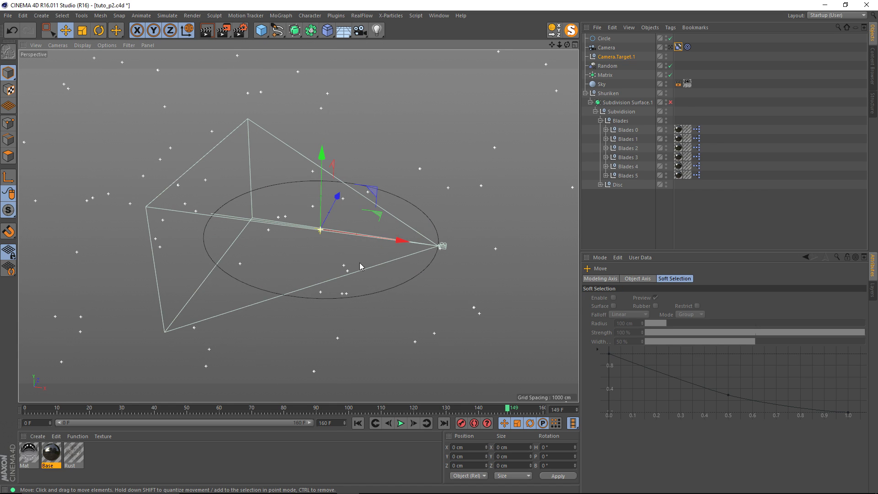
Scale the circle up to about 3826 cm across to widen the camera's orbit
click(604, 39)
key(t)
drag(320, 206, 631, 183)
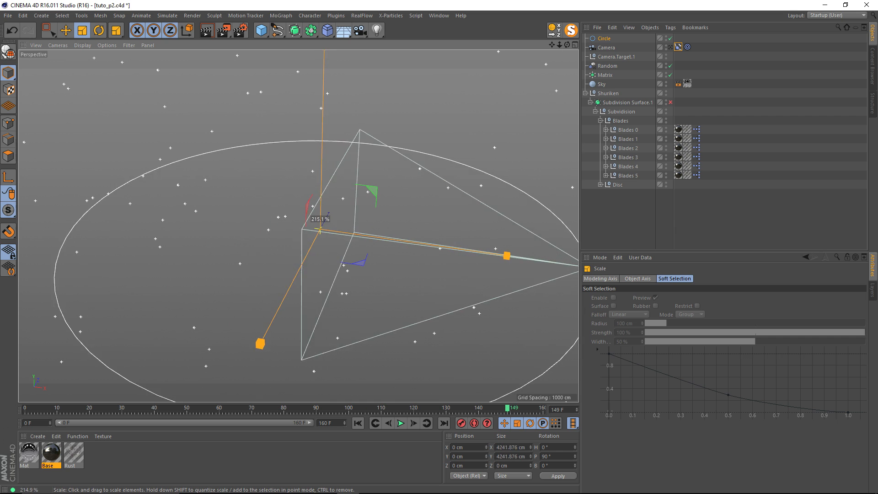
drag(196, 292, 157, 294)
scroll(229, 272, down, 5)
alt+middle_drag(241, 268, 248, 262)
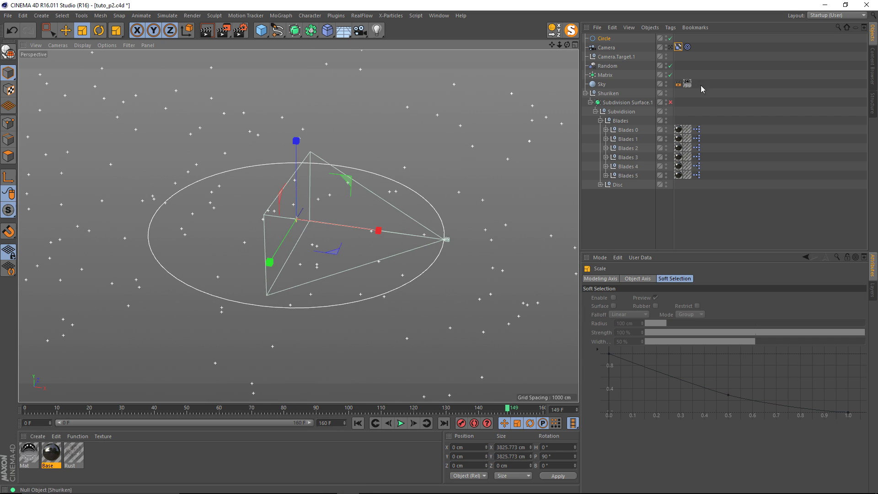
click(701, 89)
click(603, 39)
alt+drag(347, 193, 184, 248)
key(r)
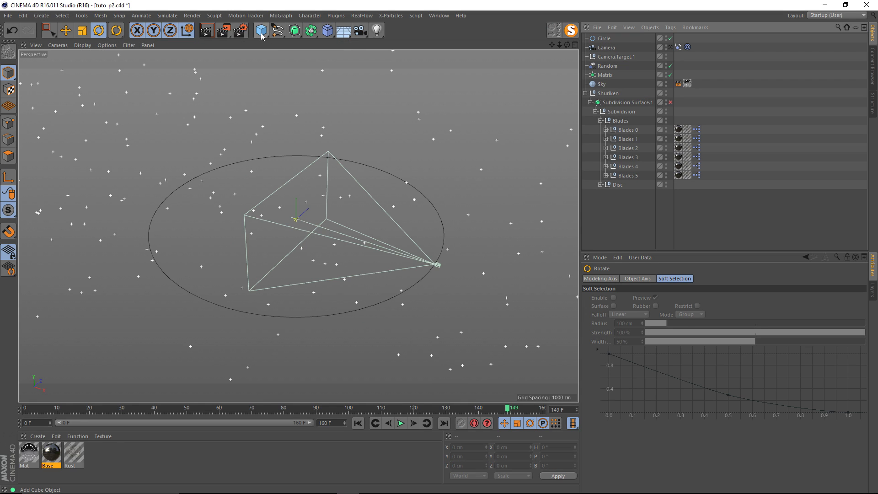
Add a null object and rename it Camera_RIG
drag(262, 31, 304, 44)
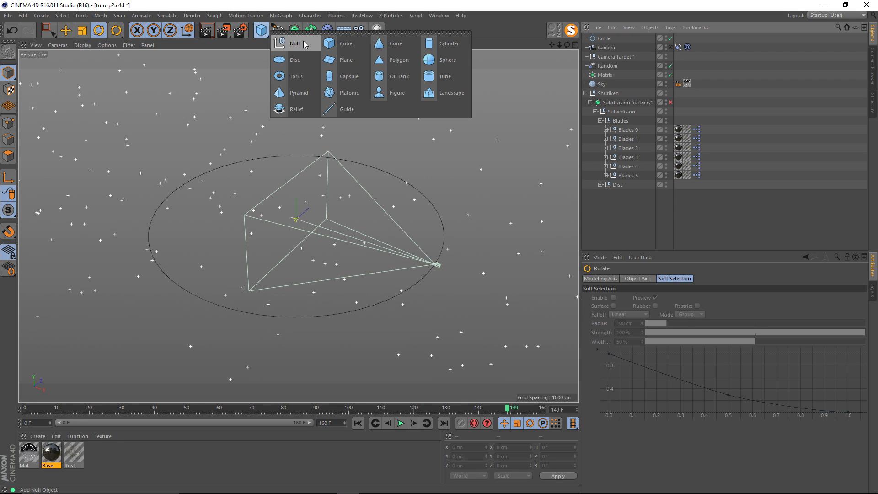
click(305, 44)
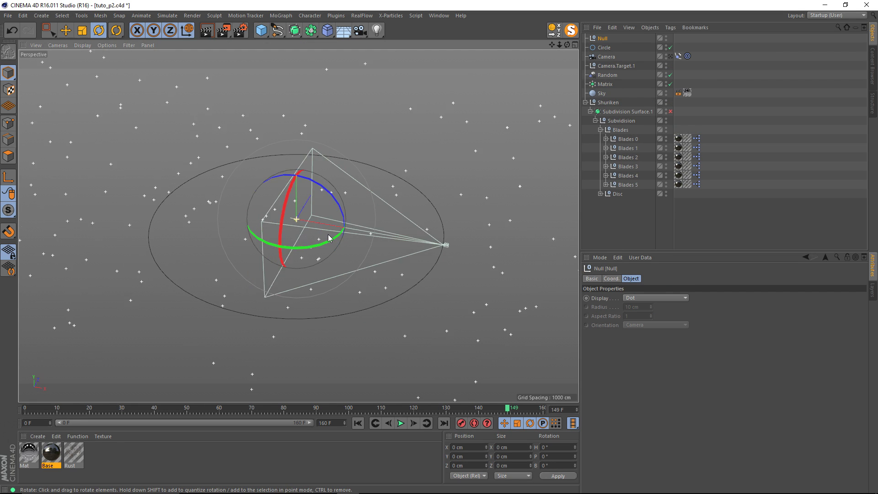
double_click(603, 38)
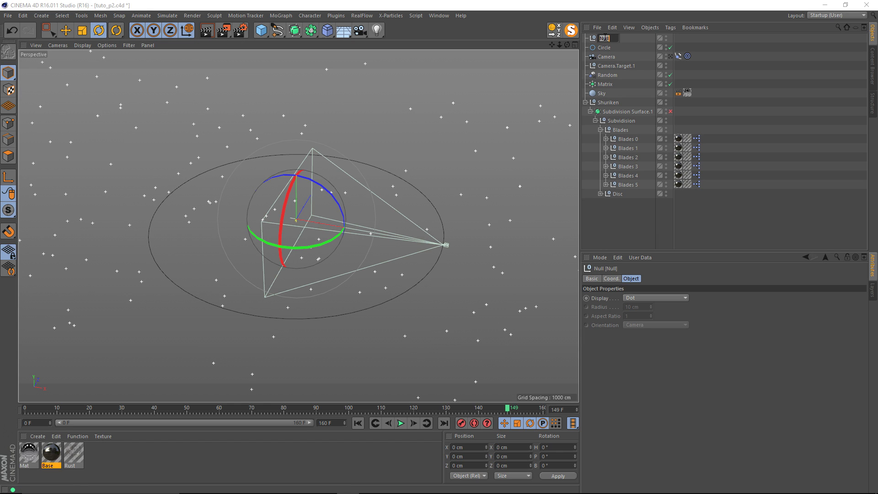
text(Camera_RIG)
key(Return)
Group the Circle, Camera and Camera.Target.1 objects as children of Camera_RIG, and select the rig
click(617, 67)
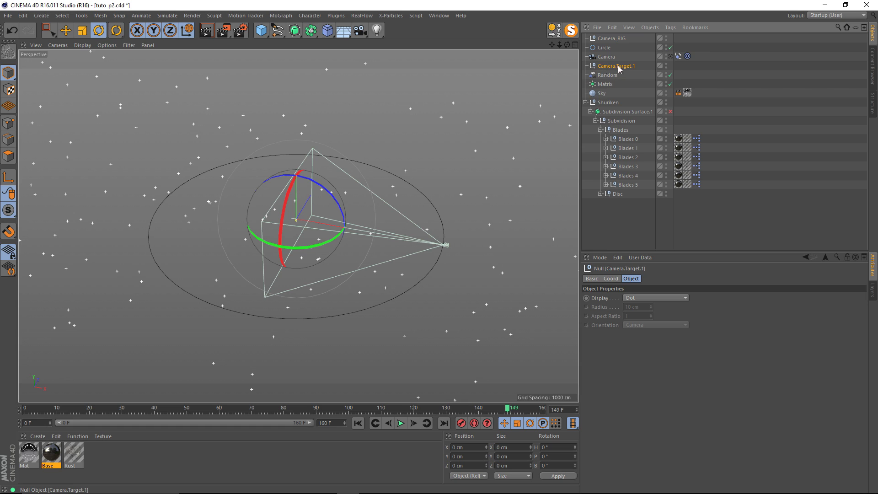
drag(602, 44, 602, 48)
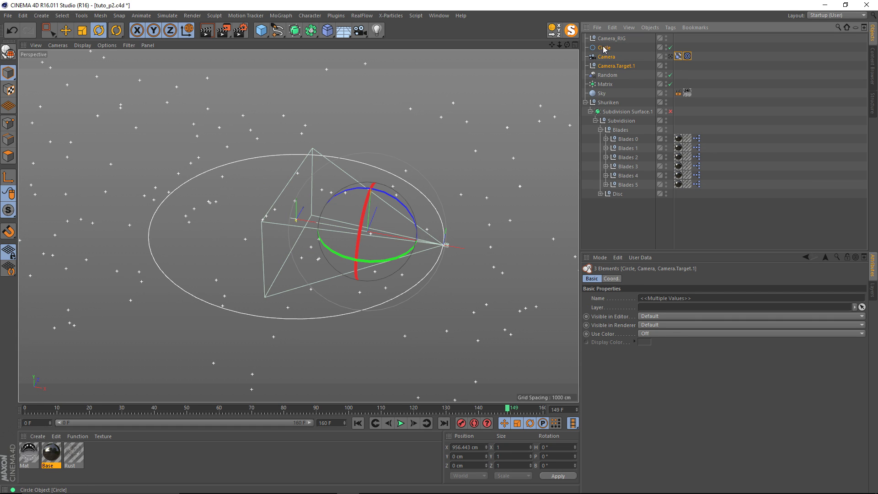
drag(605, 49, 605, 46)
click(617, 39)
key(e)
scroll(338, 222, down, 1)
alt+drag(329, 223, 321, 244)
click(619, 40)
key(ctrl+z)
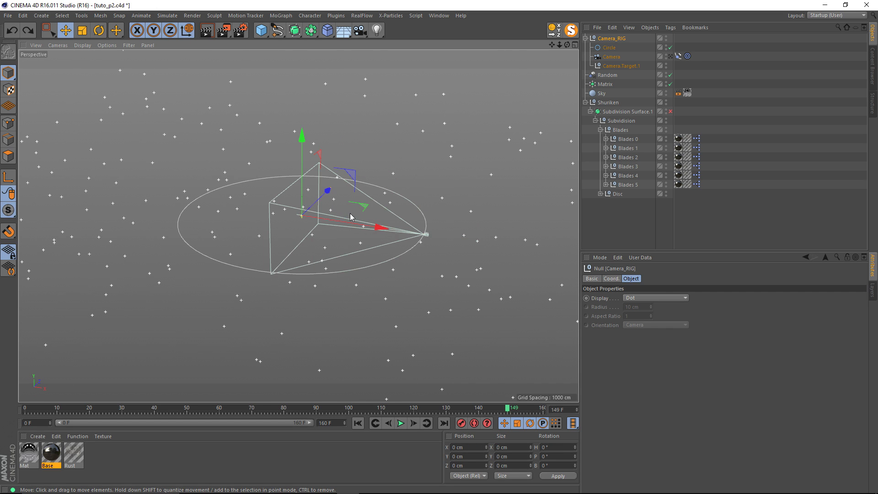
alt+drag(487, 110, 567, 272)
alt+middle_drag(369, 217, 305, 213)
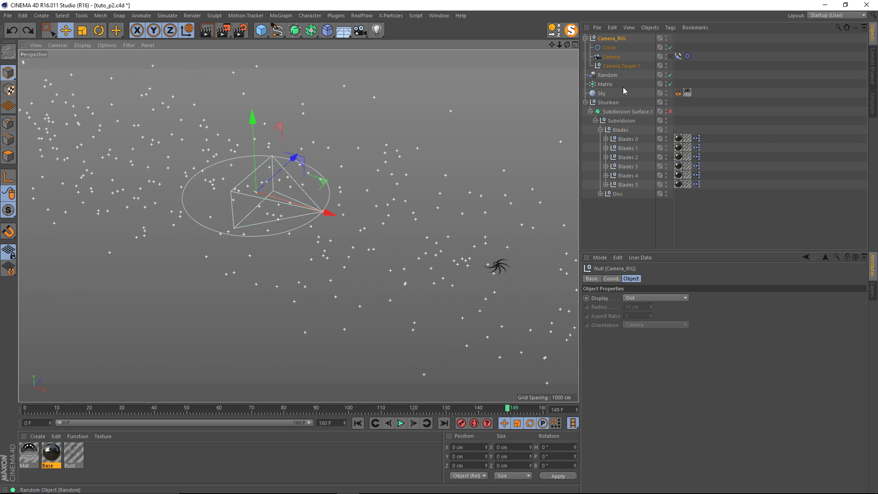
drag(294, 217, 311, 214)
key(ctrl+z)
key(ctrl+z)
key(ctrl+z)
key(ctrl+z)
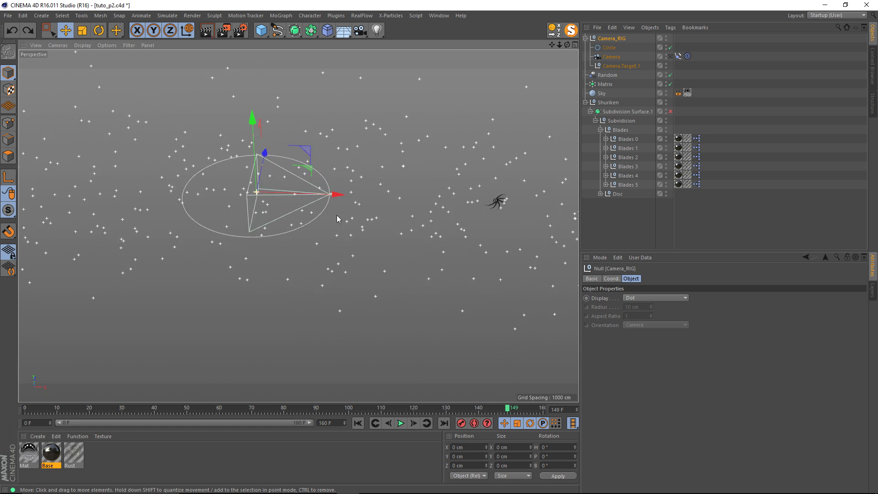
key(ctrl+z)
Return the animation to frame 0 and select the Shuriken null
scroll(345, 256, up, 2)
alt+drag(330, 277, 356, 276)
alt+drag(284, 244, 343, 215)
drag(48, 409, 25, 411)
alt+middle_drag(184, 196, 296, 225)
alt+right_drag(245, 212, 345, 211)
alt+drag(345, 212, 325, 210)
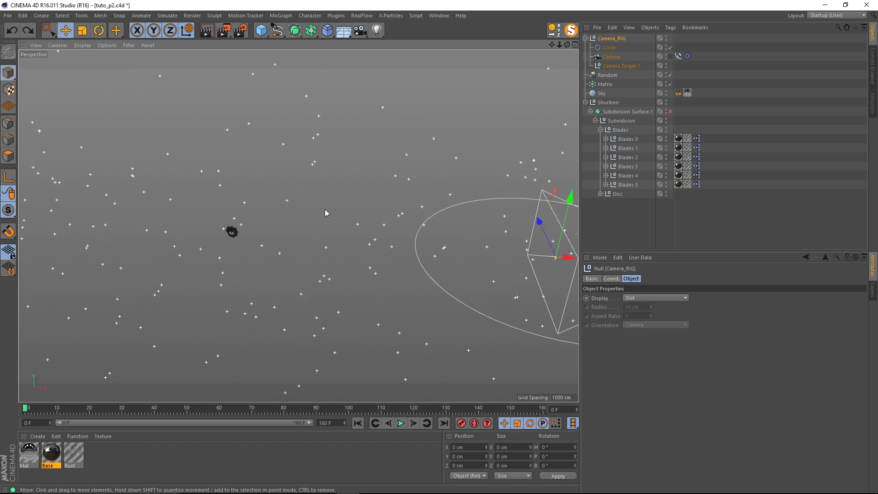
alt+middle_drag(252, 222, 306, 213)
click(611, 102)
click(611, 102)
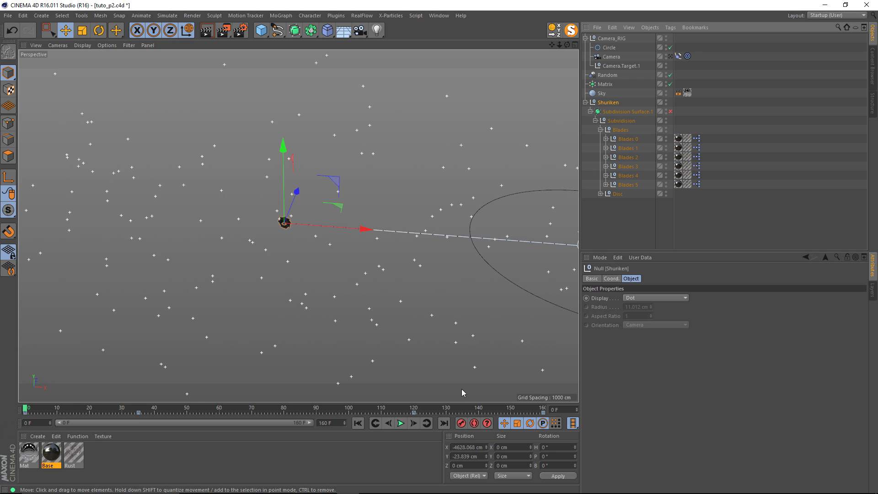
Copy the Shuriken's X position and apply it to Camera_RIG, setting its X to -4628.068 cm
click(452, 447)
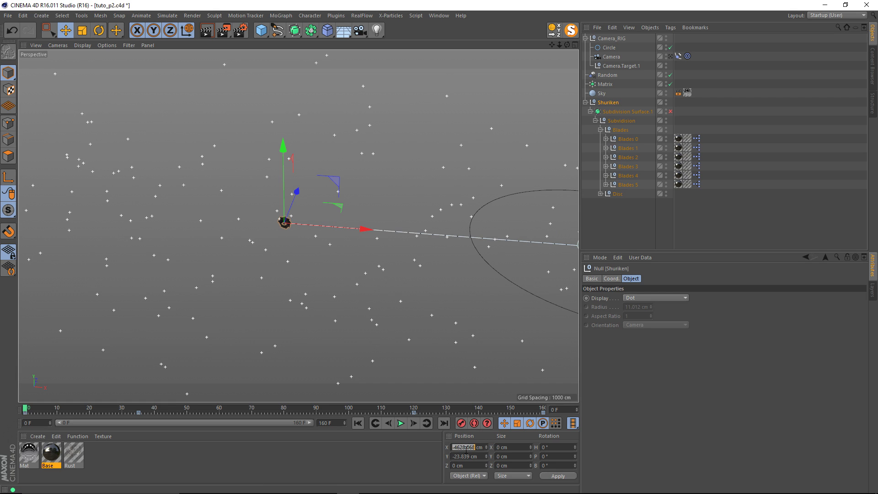
click(608, 39)
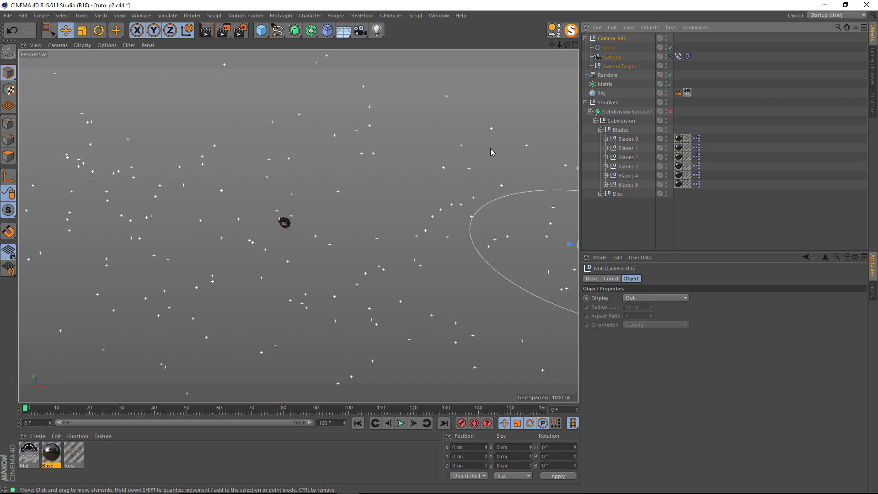
click(458, 446)
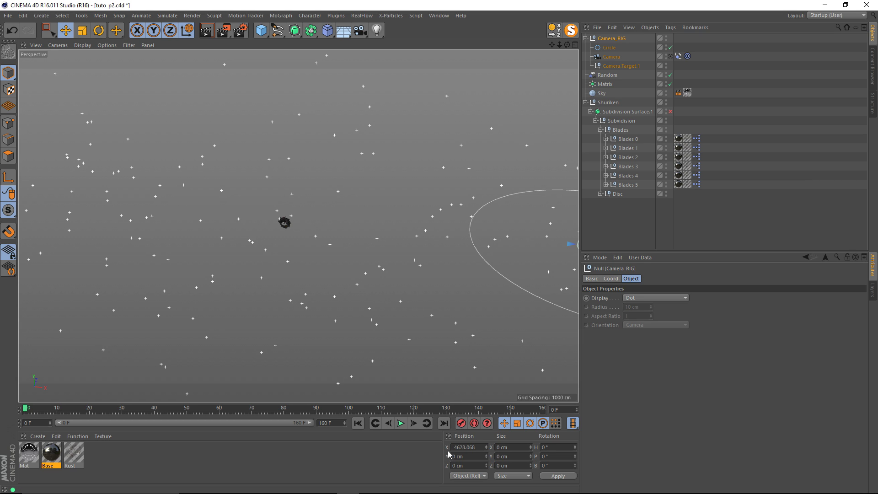
text(-4628.068)
key(Return)
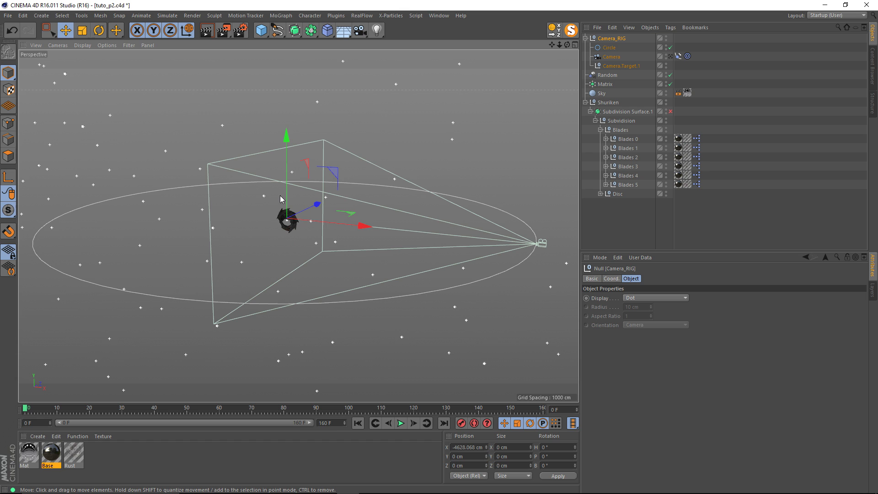
alt+drag(280, 199, 293, 235)
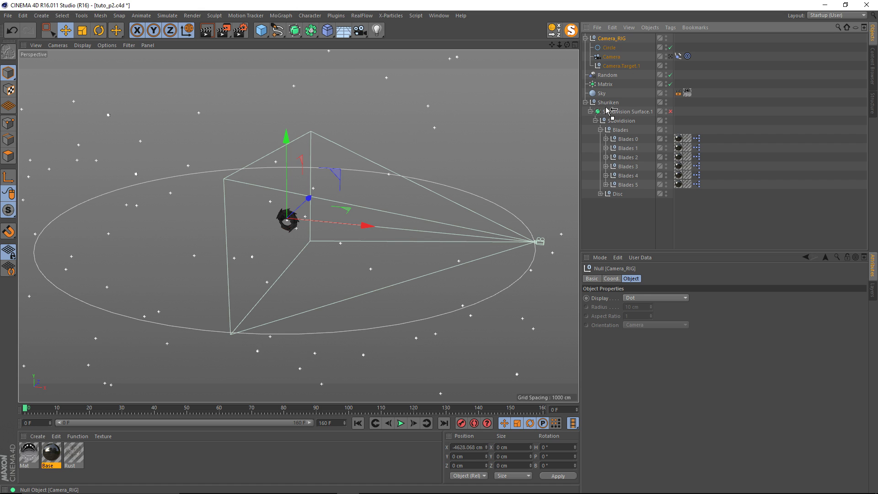
Parent Camera_RIG under the Shuriken null, play the animation to check the rig's movement, and return to frame 0
drag(606, 109, 606, 109)
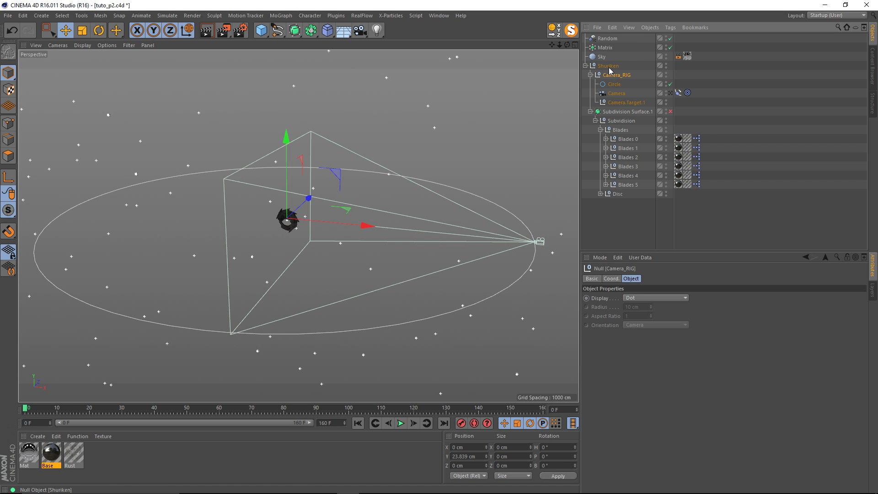
scroll(366, 197, down, 5)
alt+drag(315, 222, 322, 273)
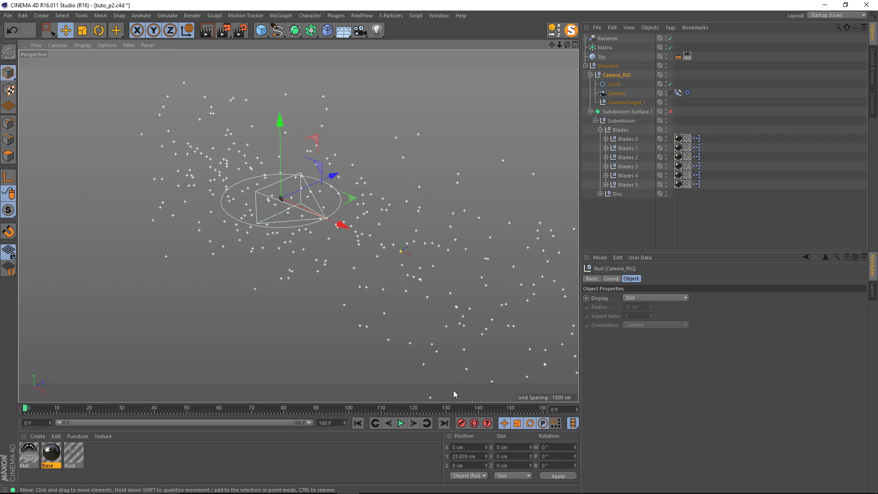
click(400, 423)
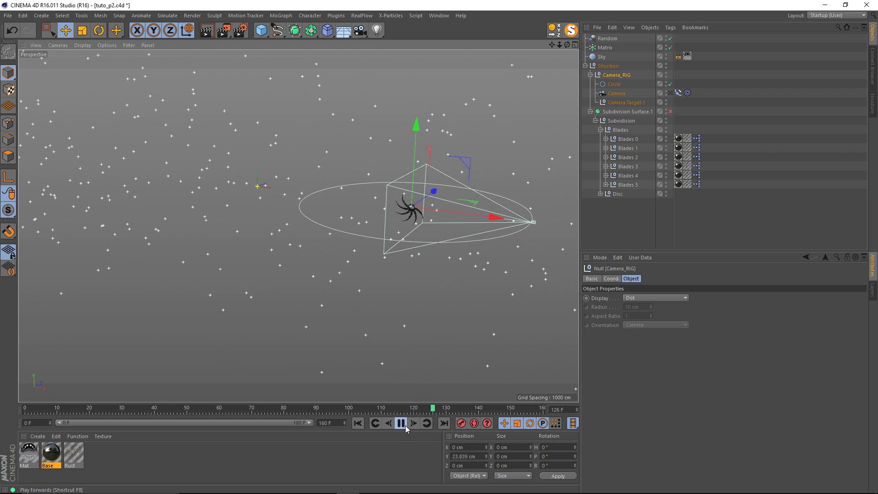
drag(399, 412, 52, 341)
alt+middle_drag(110, 168, 305, 242)
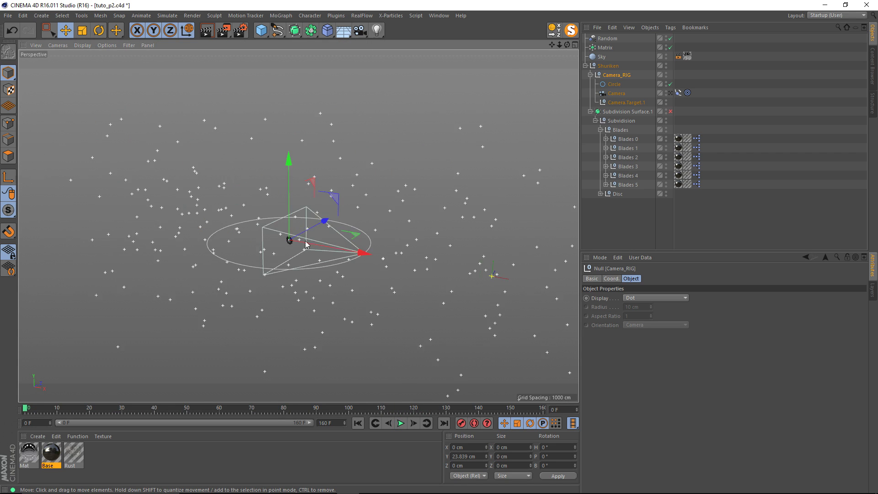
Set the Circle's bank rotation to -43° to shift the camera's starting point on the spline
alt+right_drag(305, 241, 374, 233)
alt+drag(375, 233, 390, 239)
click(673, 109)
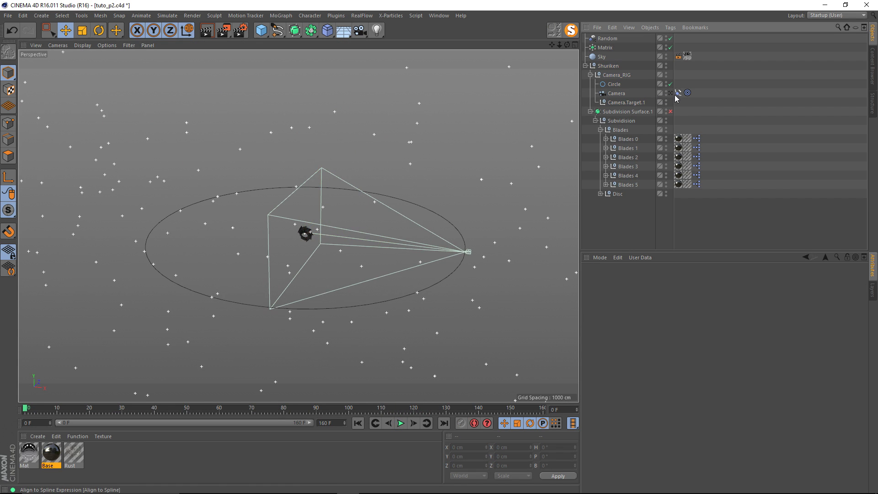
click(614, 84)
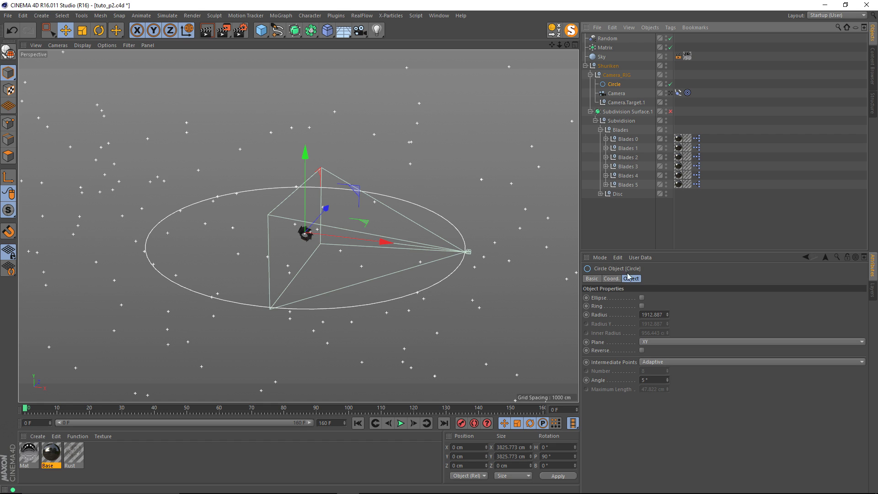
click(614, 280)
drag(740, 320, 720, 316)
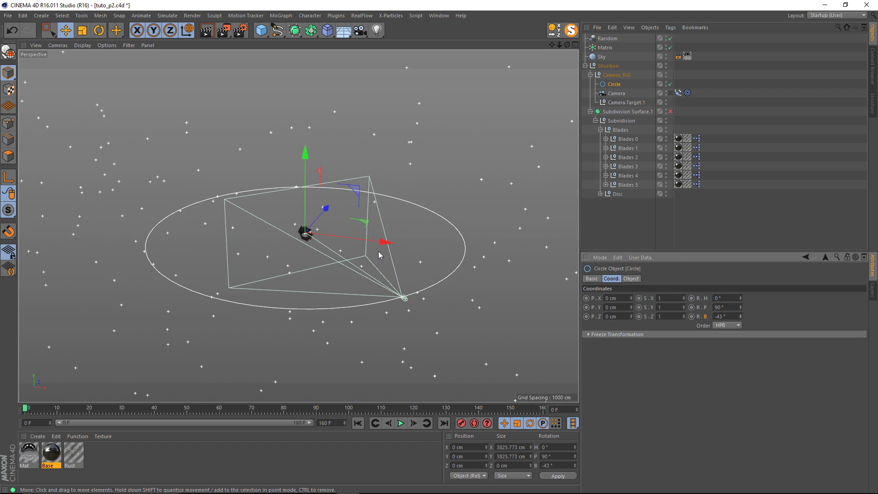
alt+drag(379, 254, 351, 266)
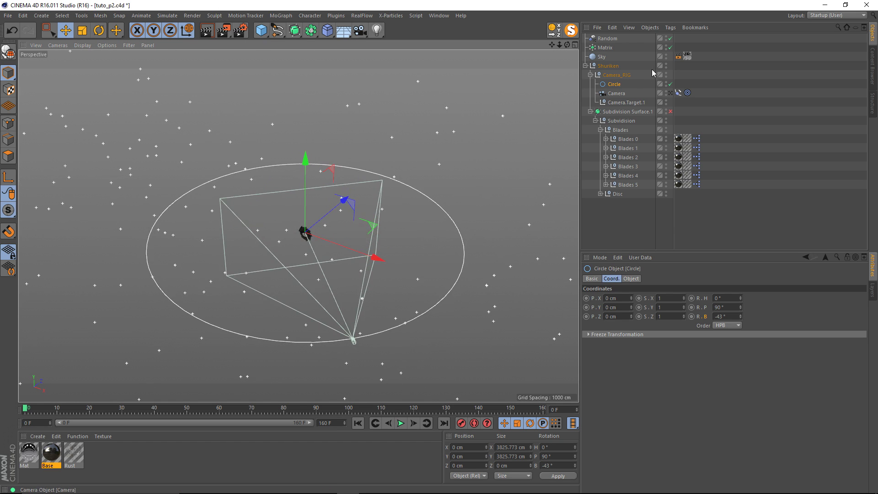
Look through the Camera, play the animation to check the shot, and return to frame 0
click(670, 94)
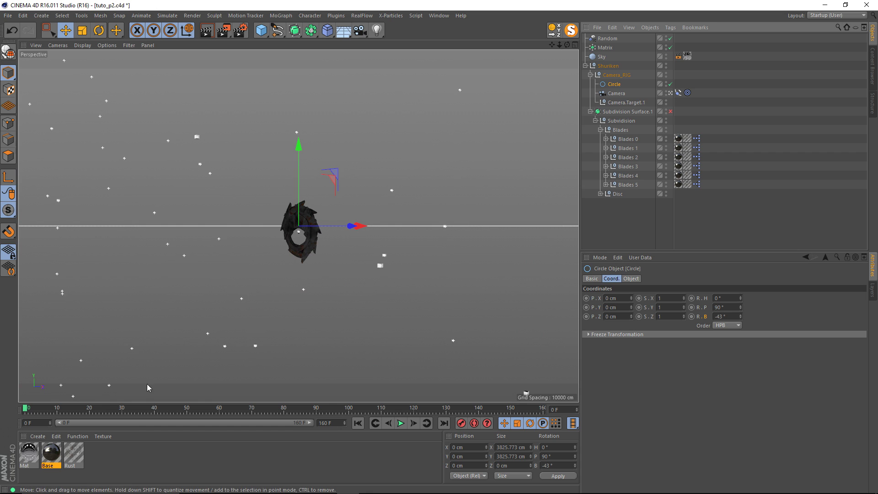
click(404, 424)
drag(404, 413, 25, 398)
Turn off the Matrix object's visibility in the editor and renderer
click(630, 227)
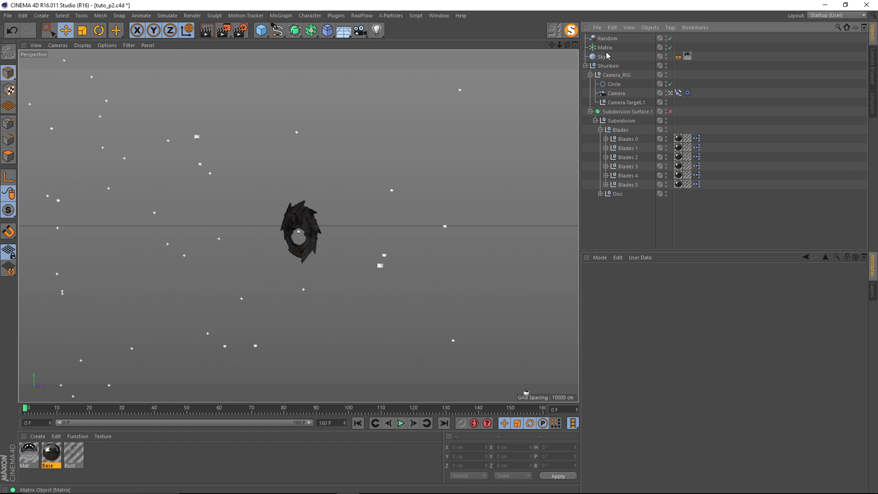
click(605, 48)
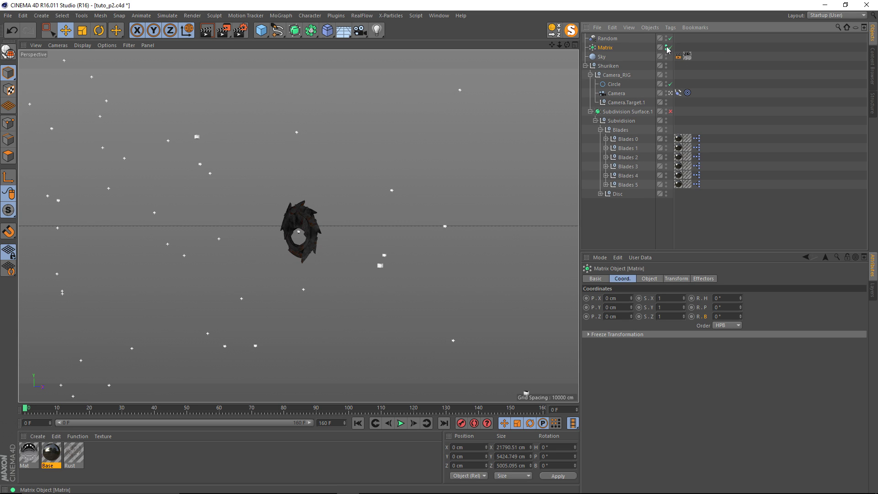
click(733, 58)
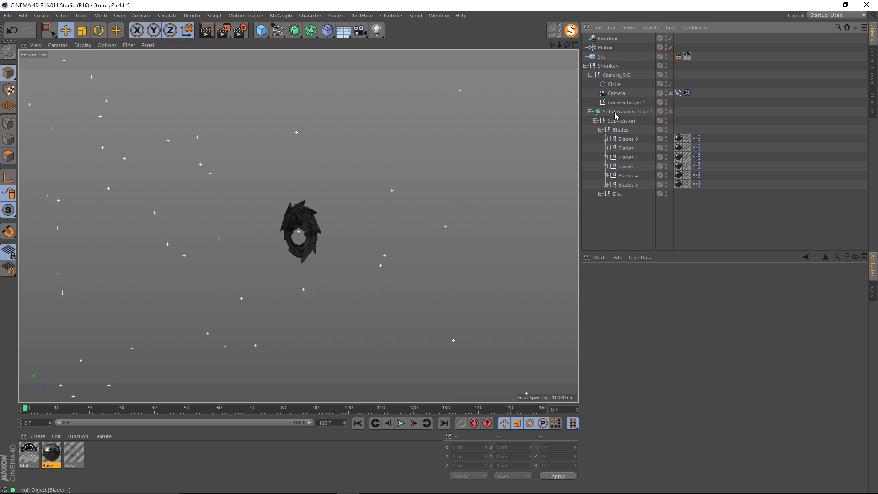
Select the Matrix and play the animation from the start through the camera to review the particles around the shuriken
click(605, 48)
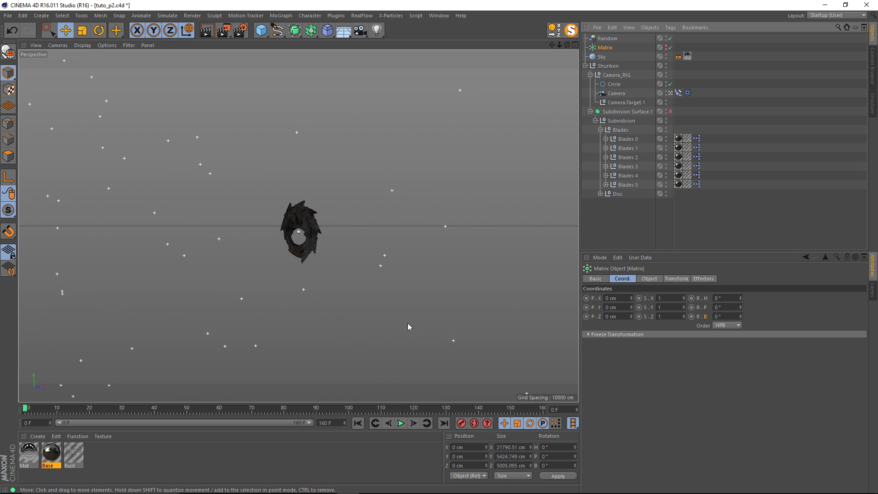
click(400, 424)
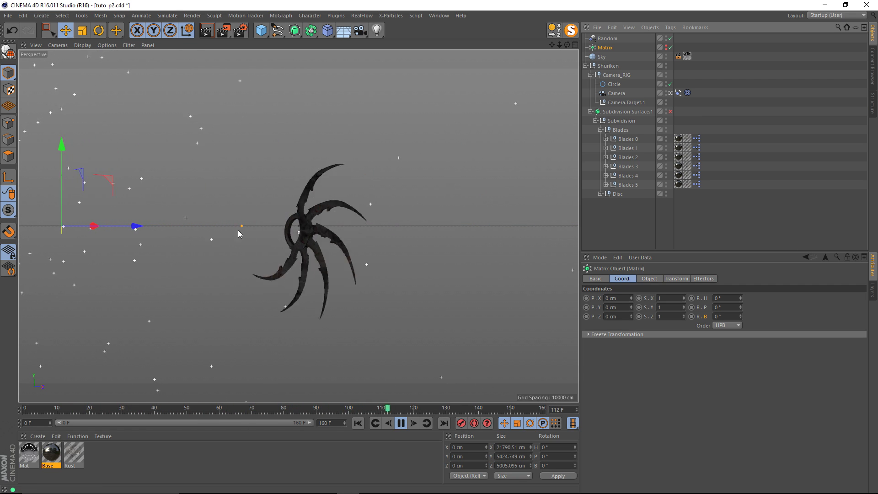
click(359, 425)
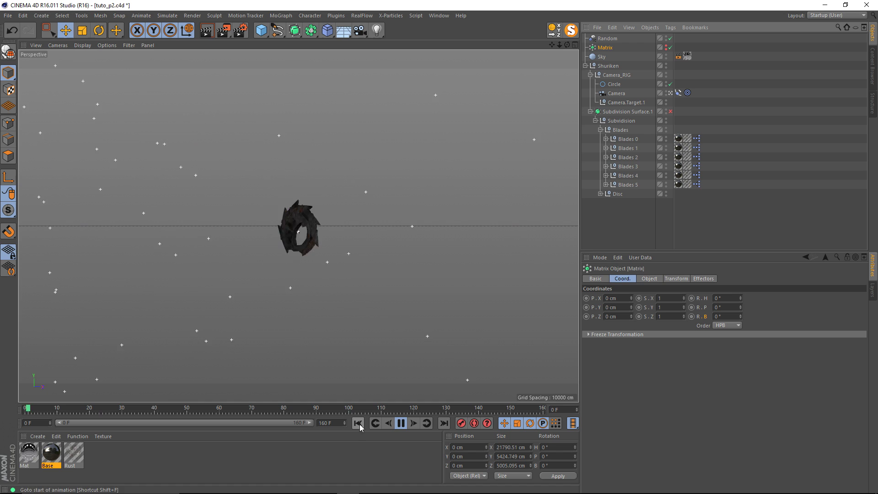
click(401, 423)
Go to frame 61 and widen the Camera's horizontal field of view to 84.13°
click(625, 94)
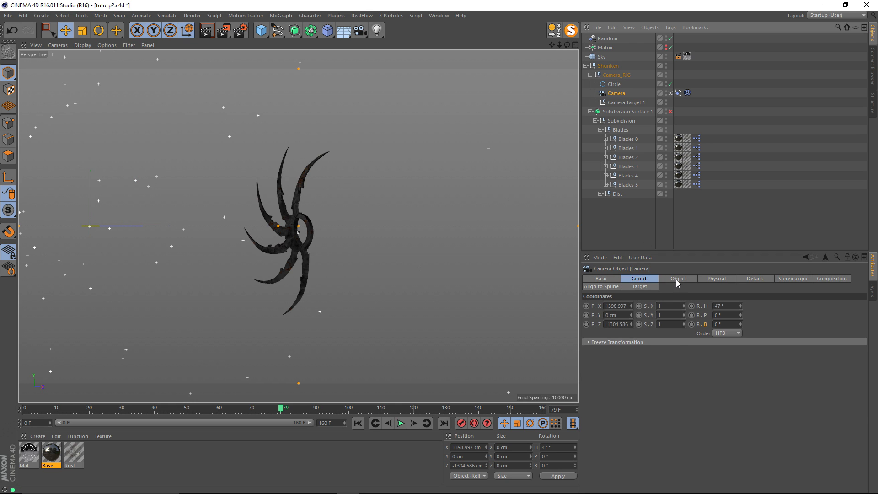
click(677, 280)
drag(280, 407, 247, 409)
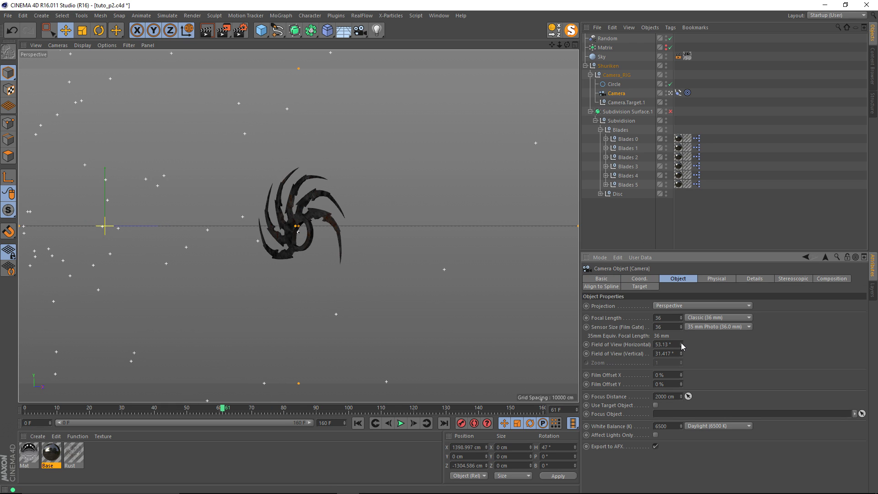
drag(683, 346, 741, 346)
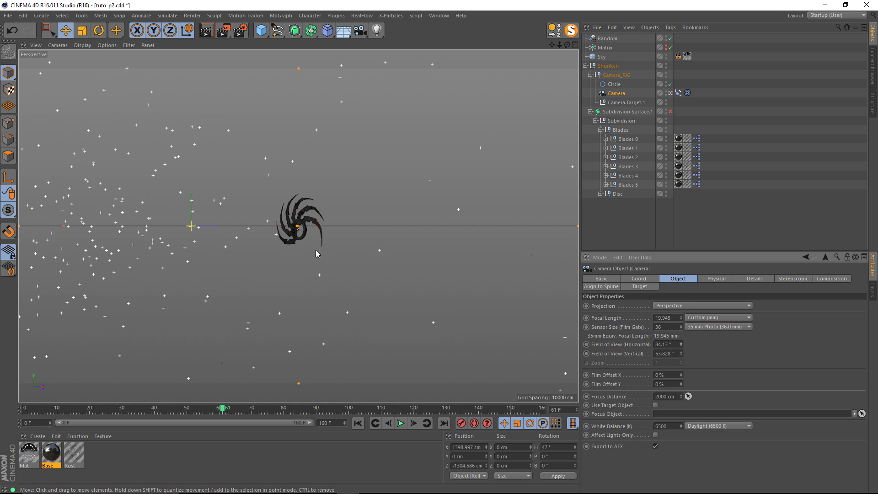
Lower the Circle spline to a Y position of about -294 cm so the camera looks from below
click(614, 84)
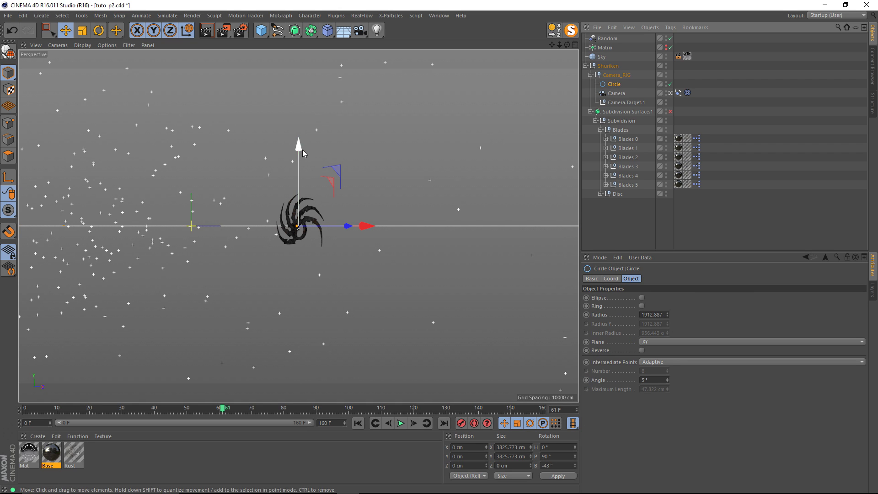
drag(299, 152, 297, 198)
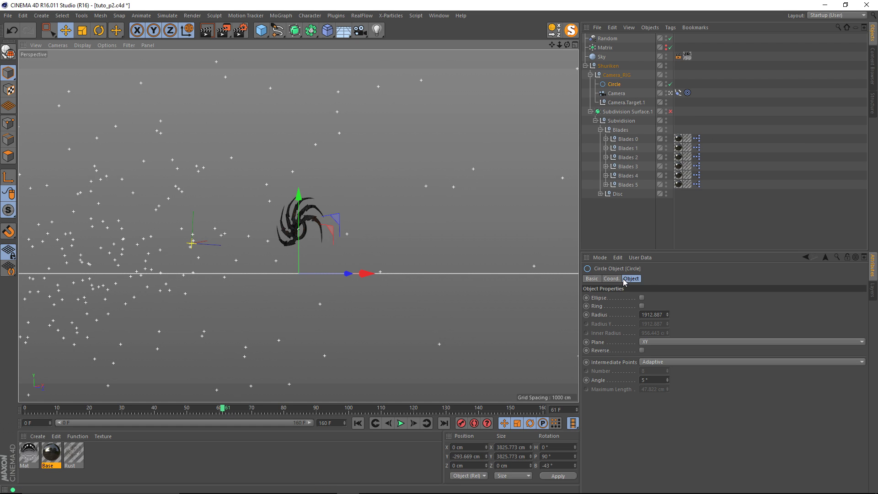
Reduce the Circle spline's radius to about 785 cm and raise it to a Y position of about -168 cm
mouse_move(667, 315)
mouse_down()
mouse_move(655, 345)
mouse_move(657, 329)
mouse_up()
drag(299, 228, 299, 196)
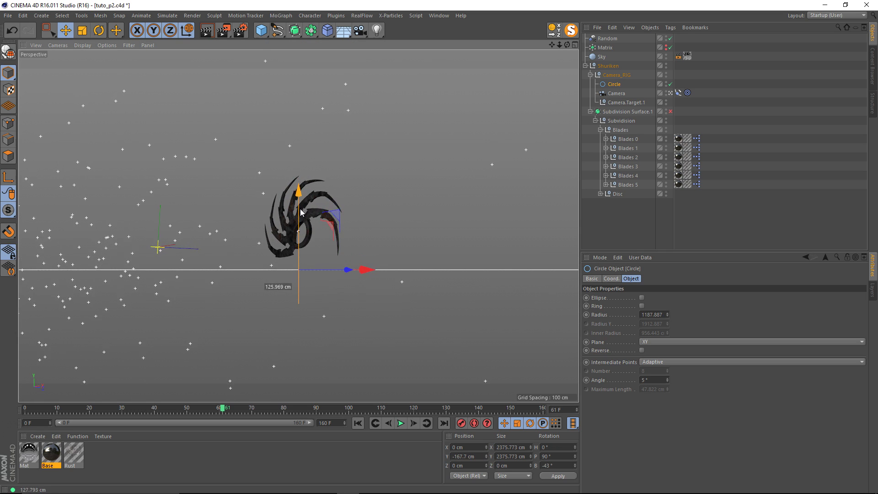
drag(667, 315, 665, 331)
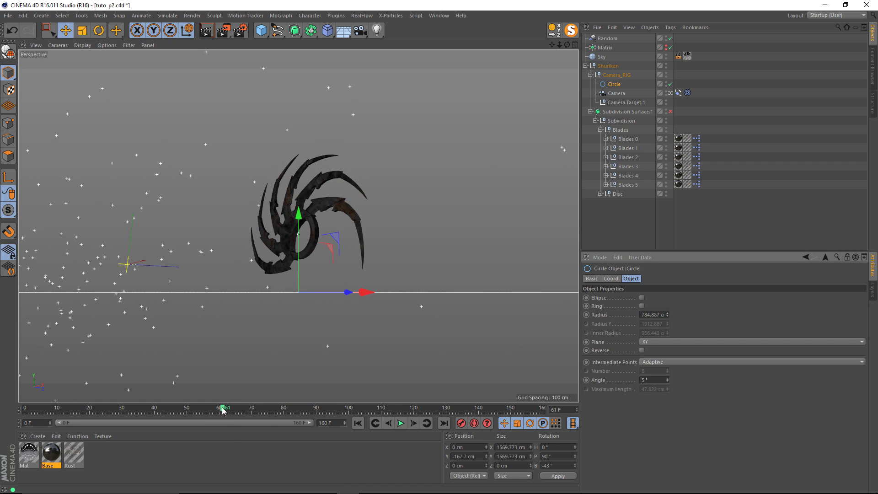
drag(223, 411, 202, 409)
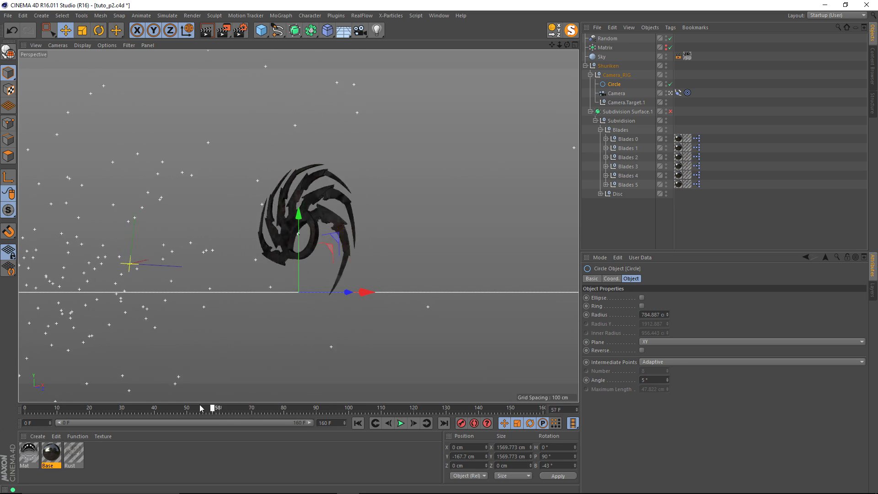
drag(289, 412, 317, 413)
drag(242, 415, 319, 414)
Adjust the Subdivision null's rotation F-curve, bringing its frame 35 key to about -1684°, and scrub through the resulting spin
key(shift+alt+F3)
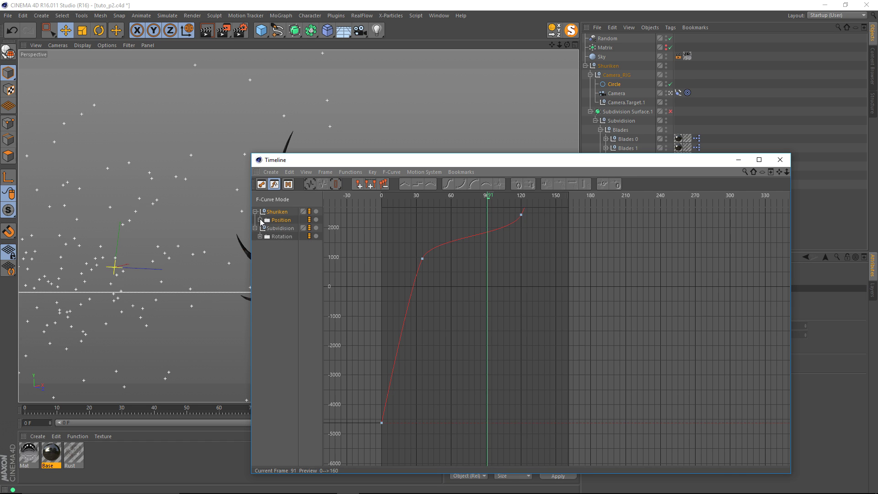
click(284, 236)
drag(341, 162, 544, 133)
scroll(624, 282, down, 1)
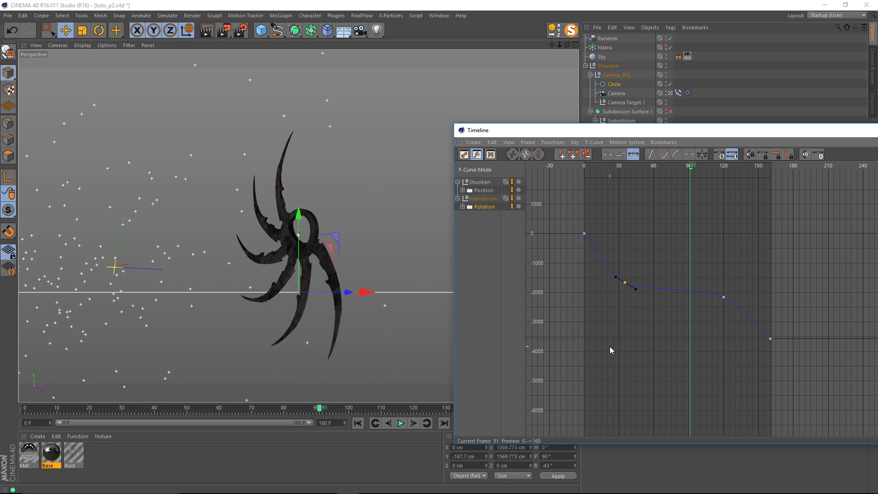
drag(609, 339, 614, 342)
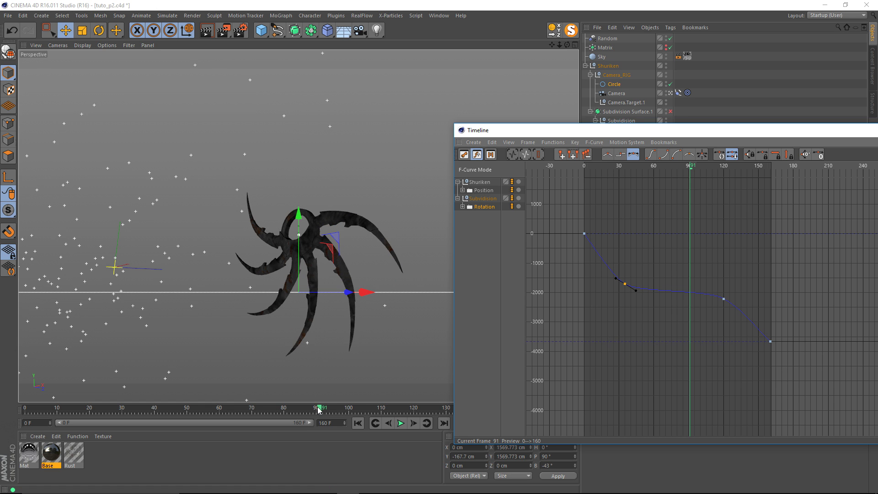
mouse_move(319, 409)
mouse_down()
mouse_move(149, 410)
mouse_move(396, 393)
mouse_move(261, 396)
mouse_move(285, 409)
mouse_move(362, 410)
mouse_up()
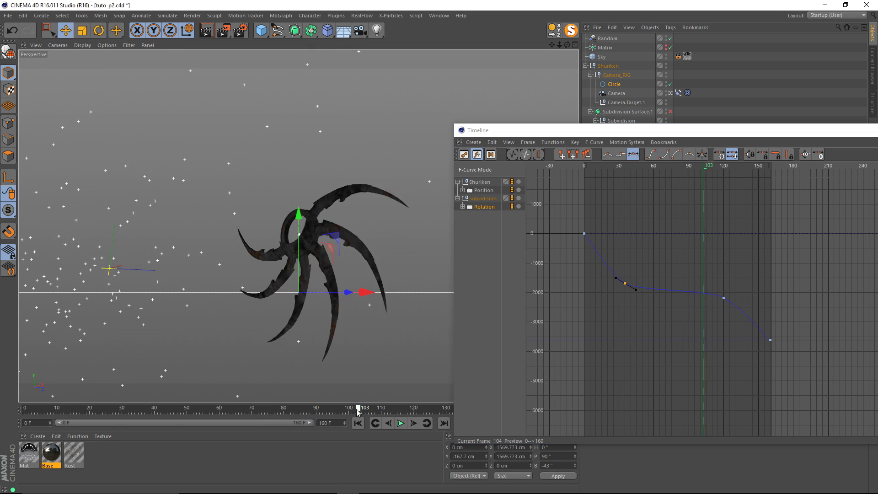
drag(159, 409, 351, 408)
drag(628, 136, 338, 156)
click(691, 151)
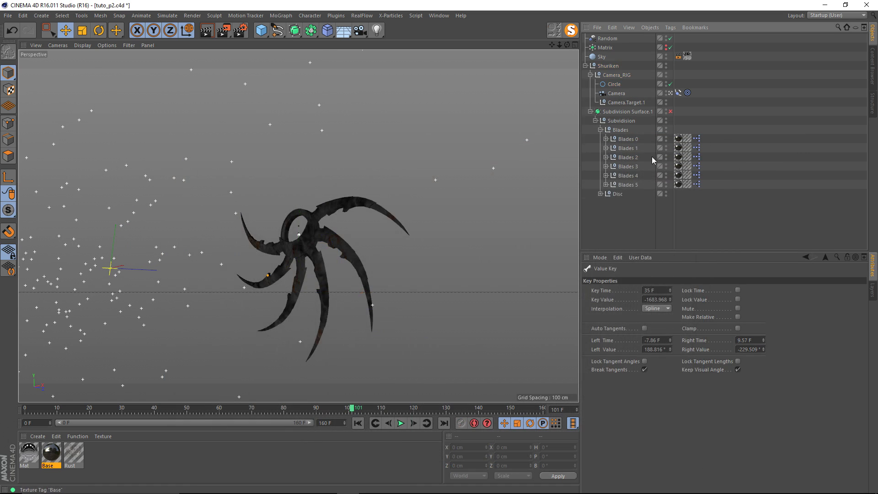
Rename the Subdivision null to Rotation and the shuriken's top-level parent null to Movement
click(621, 123)
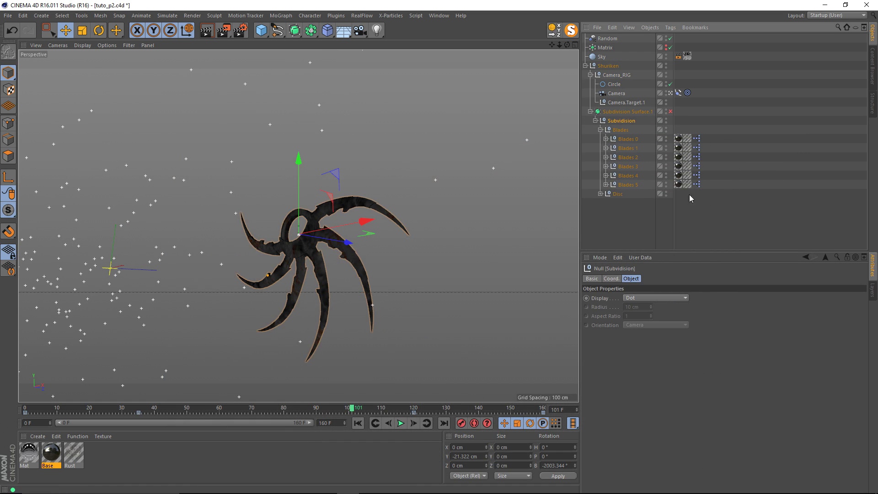
double_click(624, 123)
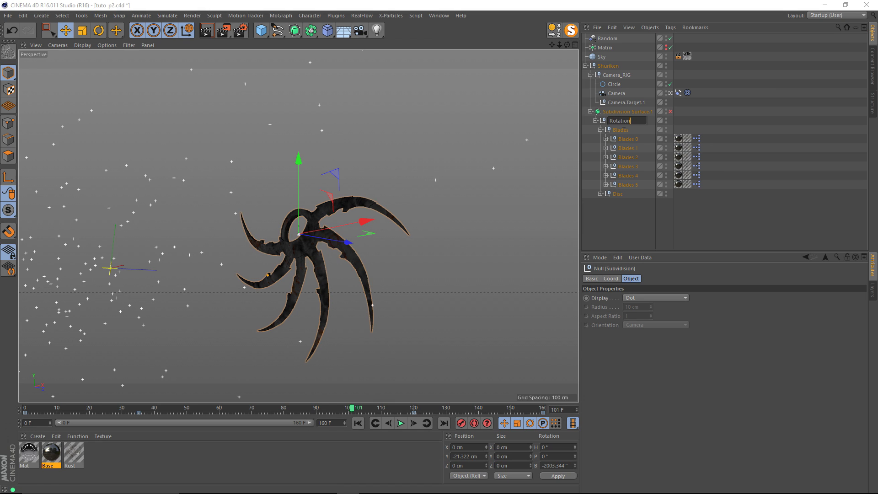
text(Rotation)
key(Return)
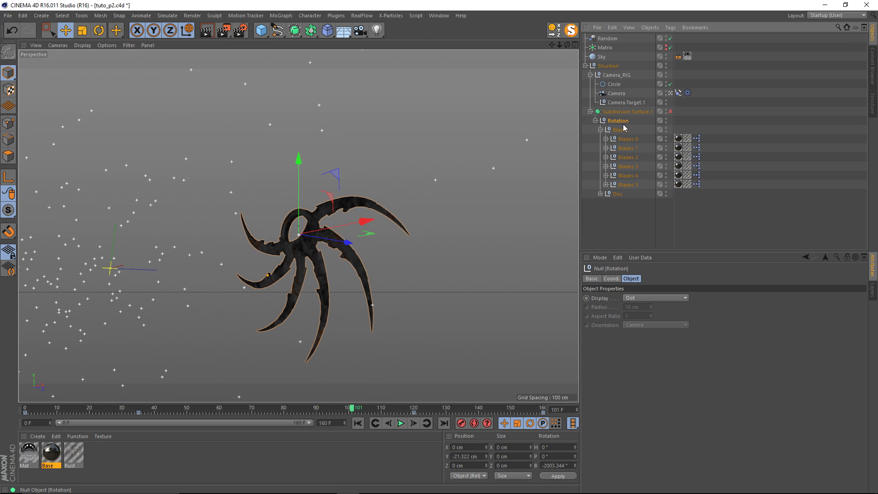
double_click(608, 66)
text(Movement)
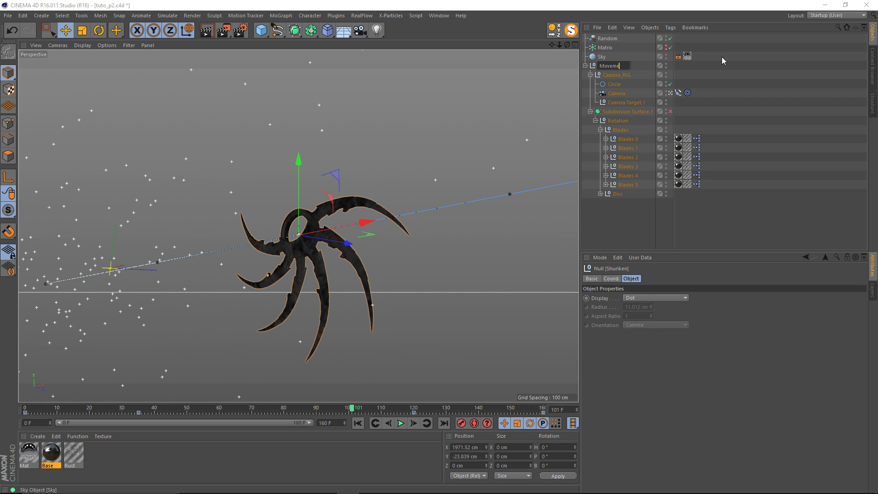
key(Return)
click(728, 99)
click(614, 66)
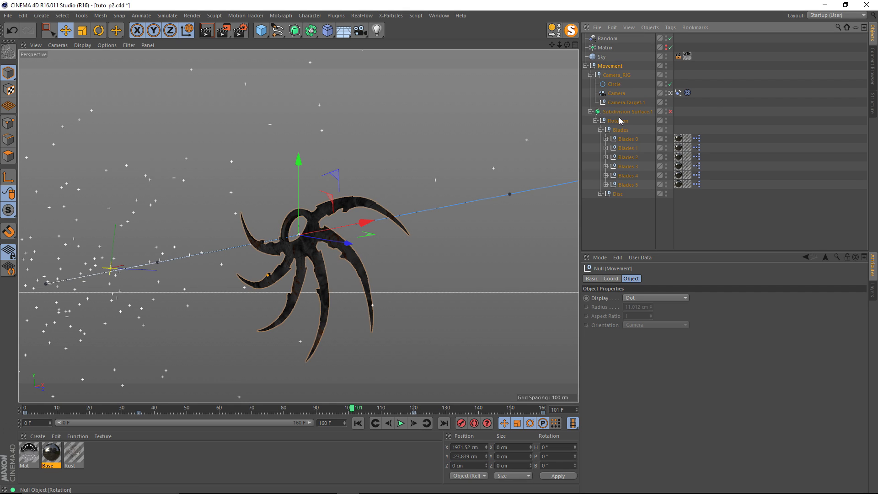
click(619, 120)
click(626, 70)
click(615, 67)
click(622, 121)
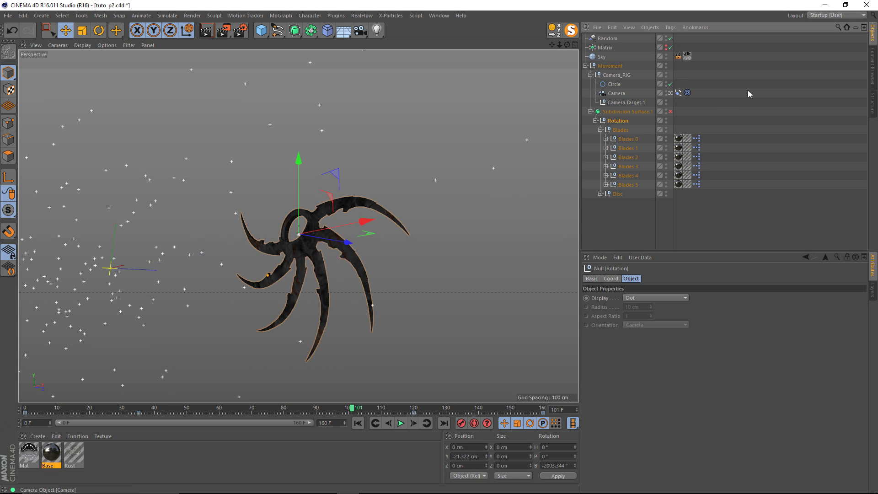
click(748, 92)
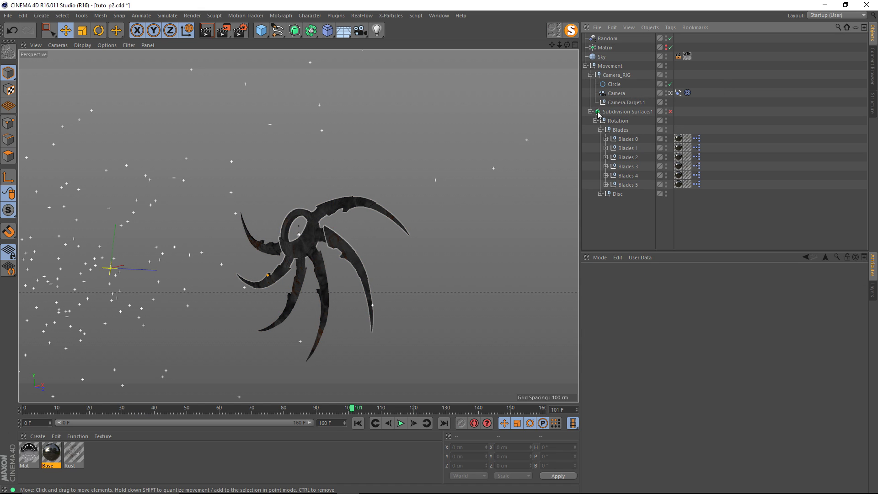
Tilt the shuriken by setting the Rotation null's pitch to -54°
click(617, 120)
click(610, 279)
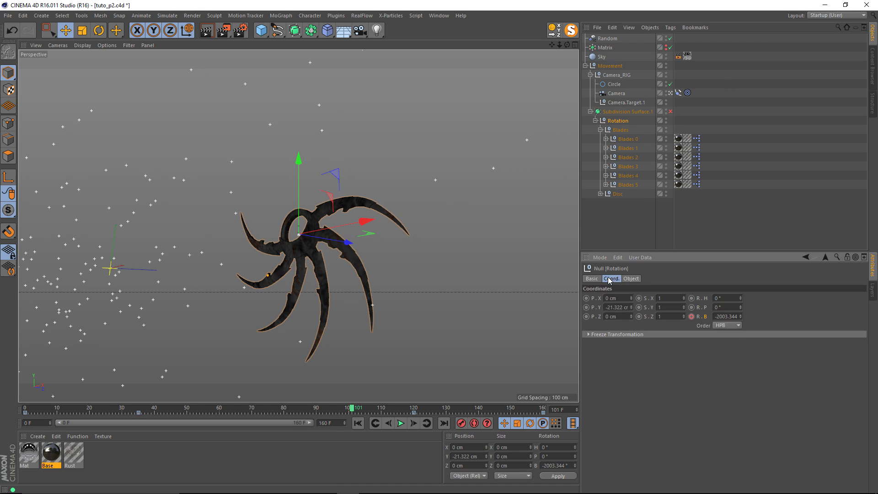
mouse_move(739, 312)
mouse_down()
mouse_move(739, 330)
mouse_move(740, 304)
mouse_up()
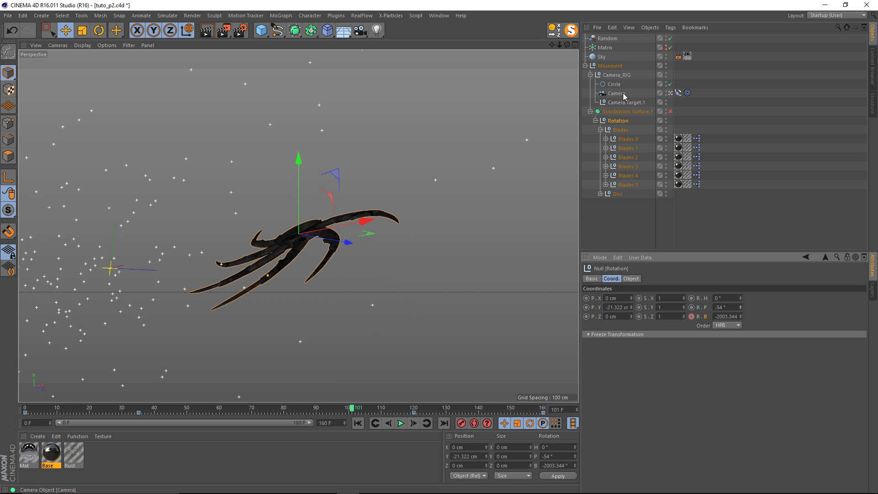
click(744, 125)
Reduce the Circle spline's radius to about 578 cm to bring the camera closer to the shuriken
click(614, 85)
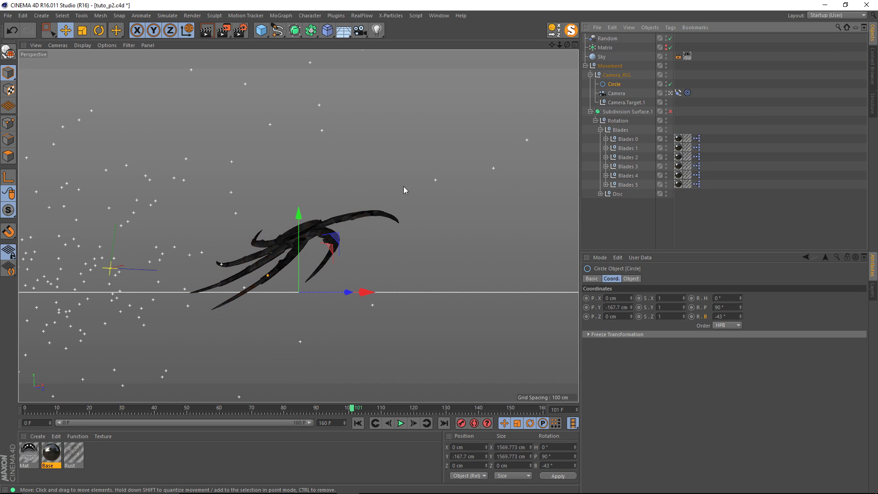
key(t)
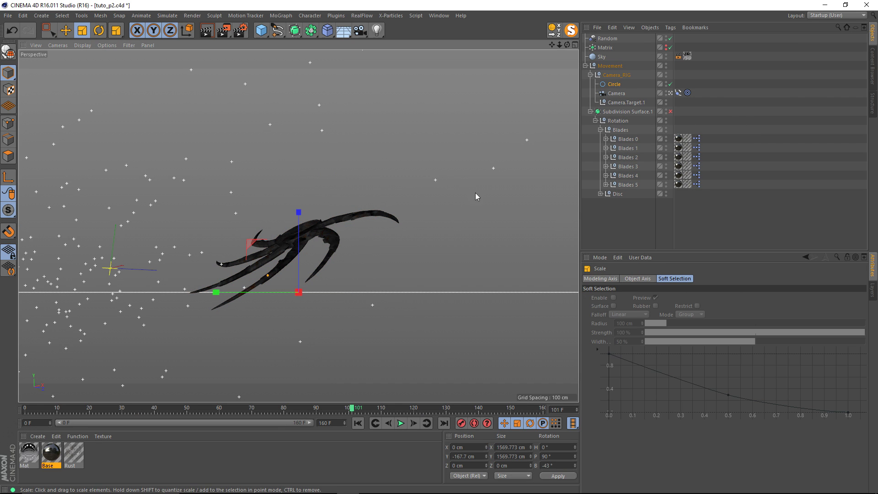
click(622, 85)
click(631, 278)
drag(667, 314, 579, 73)
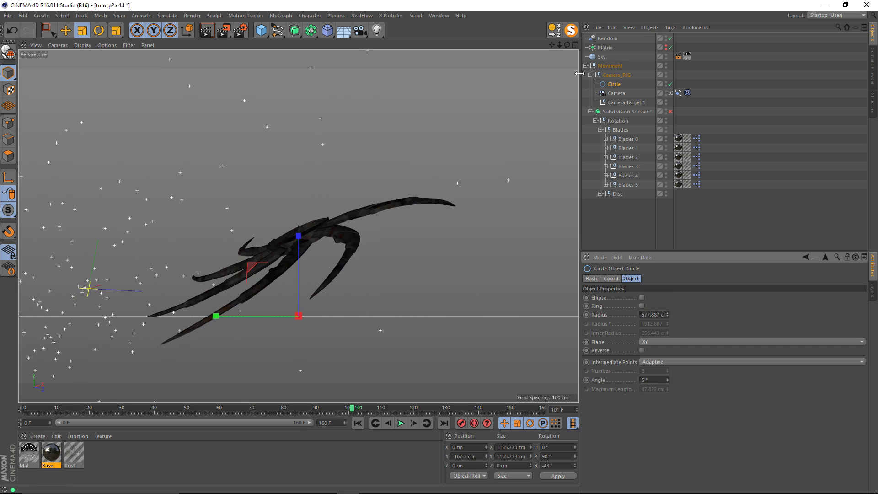
Move the Camera.Target.1 null to a Y position of about -44 cm
click(625, 102)
key(e)
drag(296, 207, 309, 163)
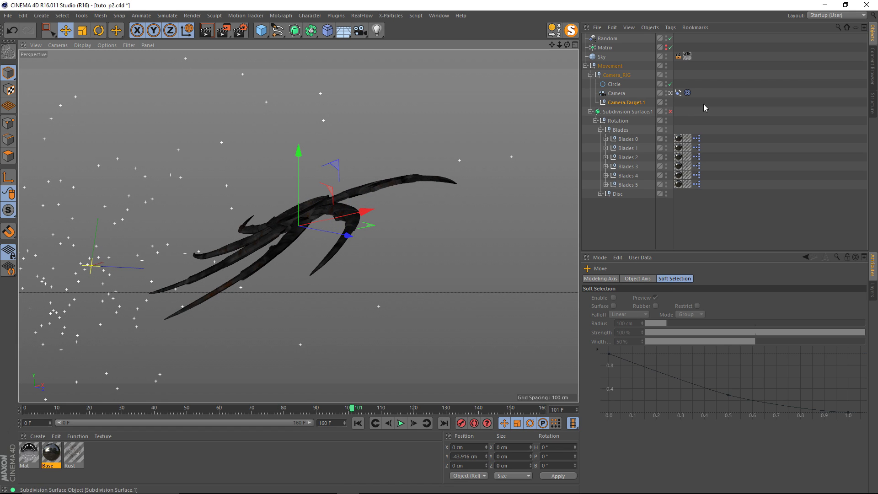
At frame 87, adjust the Rotation null's rotation F-curve, bringing its frame 35 key to about -1735°
click(307, 406)
key(shift+F3)
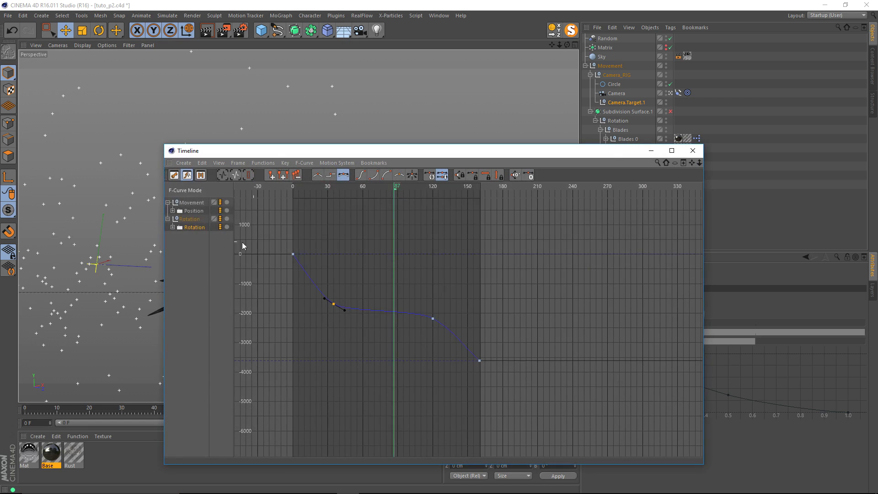
drag(272, 155, 564, 124)
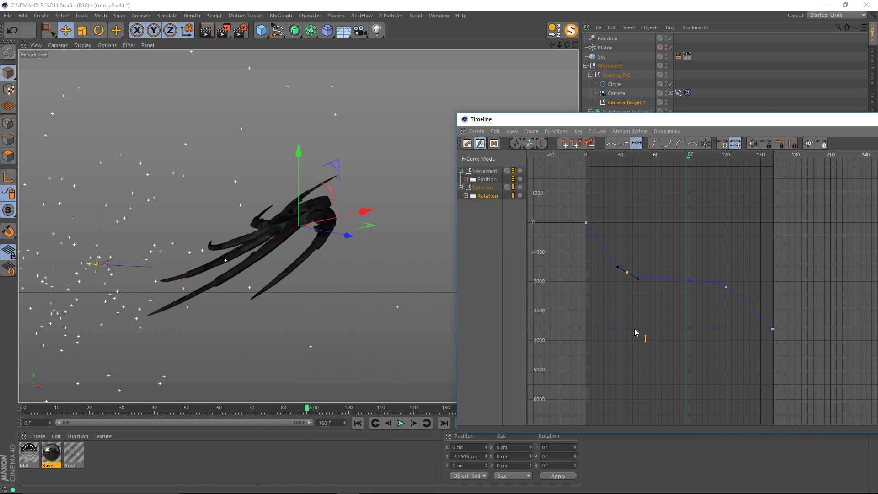
drag(635, 328, 633, 331)
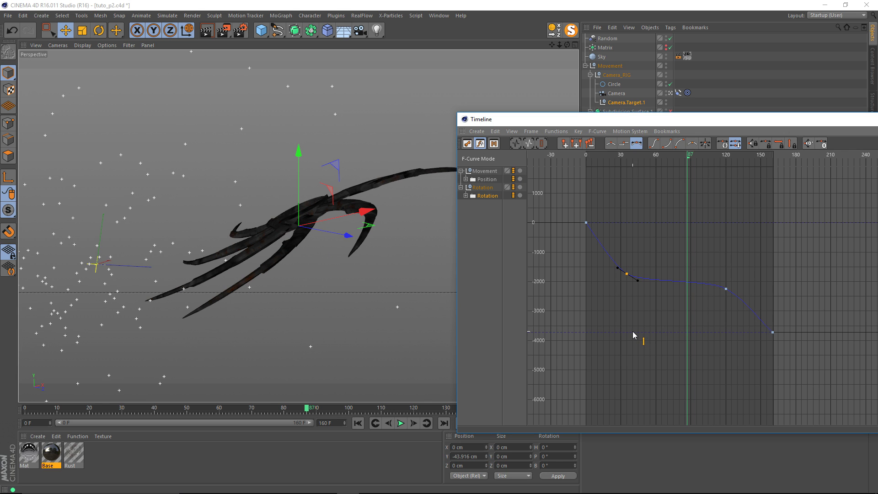
drag(594, 122, 395, 168)
click(780, 167)
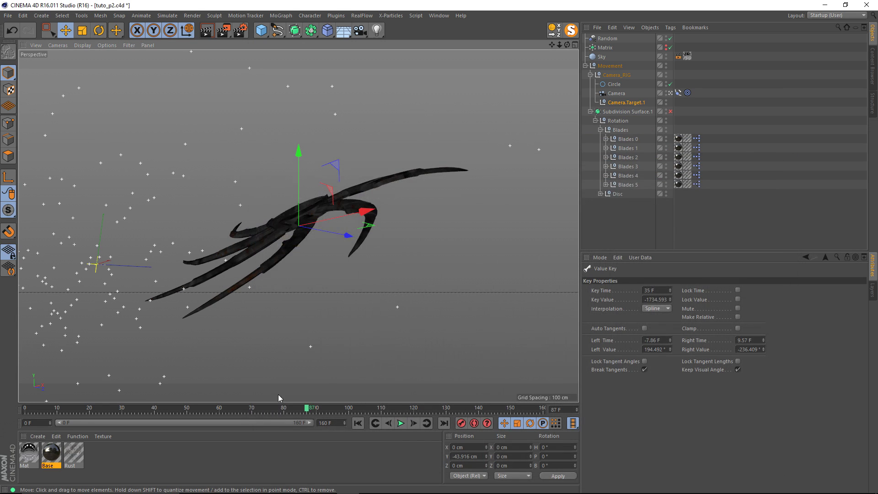
Go to frame 93 and set the Rotation null's heading to 14° and pitch to -56°
drag(306, 408, 327, 413)
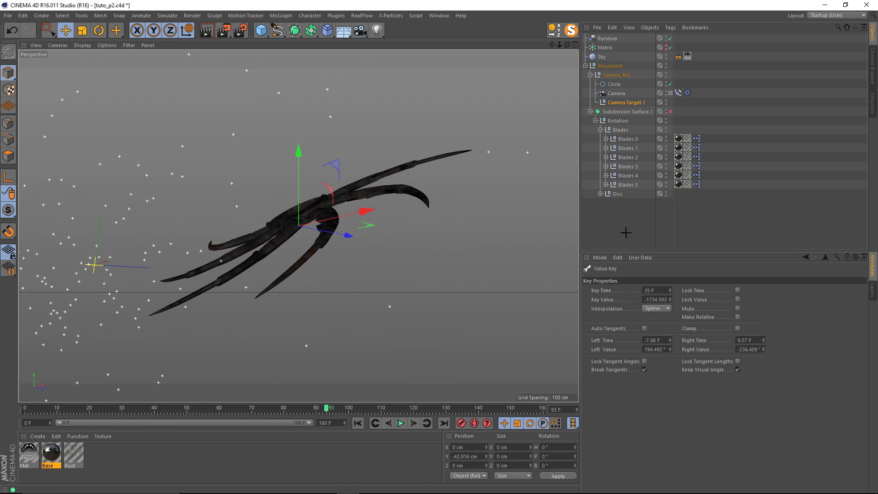
click(621, 129)
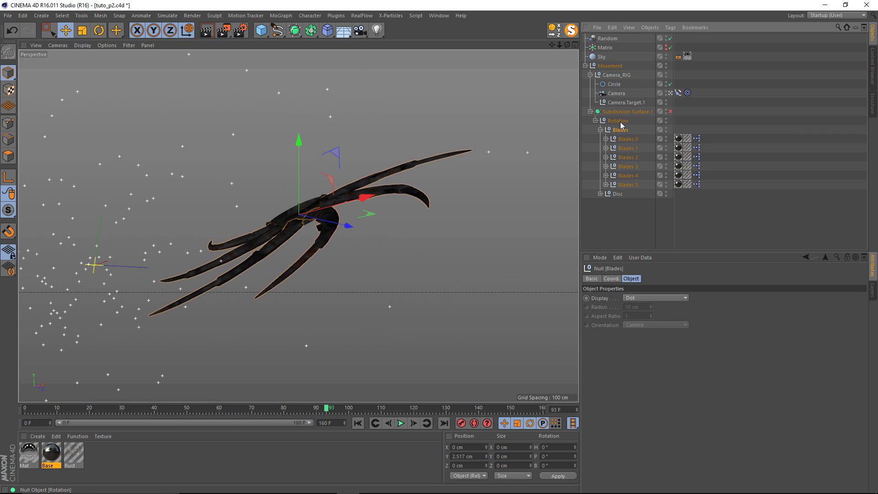
click(611, 278)
mouse_move(740, 298)
mouse_down()
mouse_move(749, 293)
mouse_move(741, 302)
mouse_up()
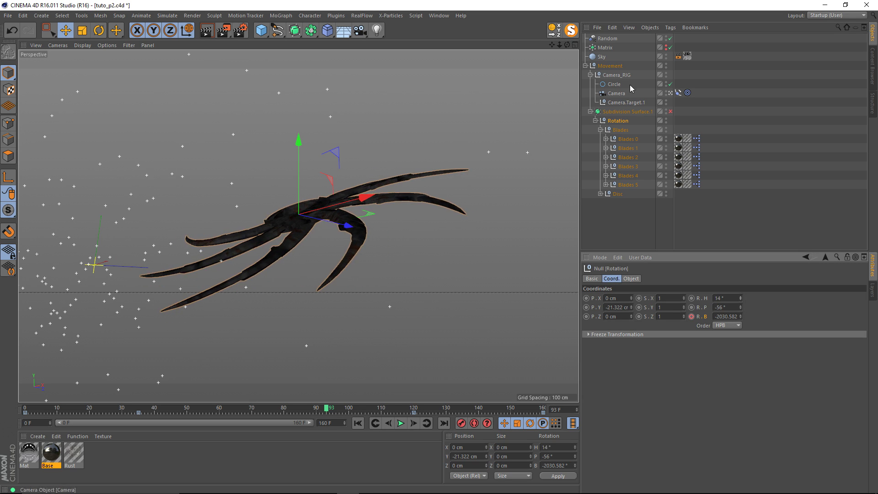
Set the Circle spline's bank to -45° and raise it to a Y position of about -80 cm
click(612, 85)
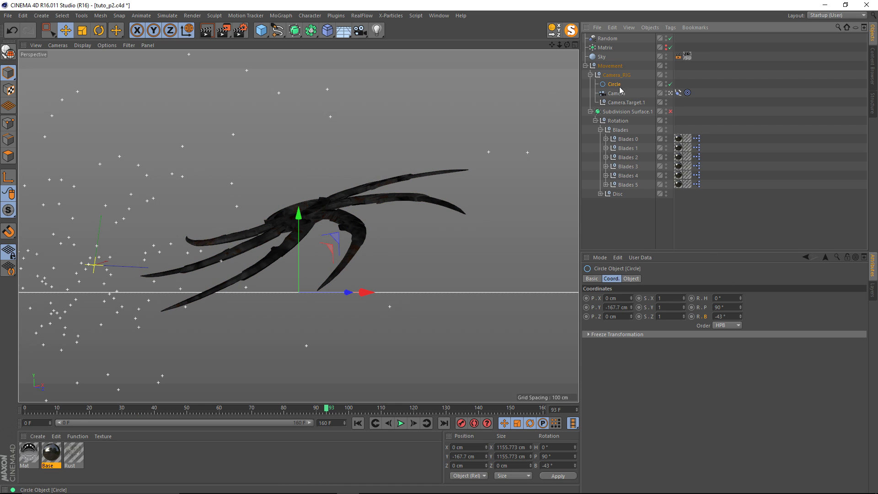
drag(739, 315, 741, 296)
key(ctrl+z)
mouse_move(296, 408)
mouse_down()
mouse_move(122, 407)
mouse_move(321, 407)
mouse_up()
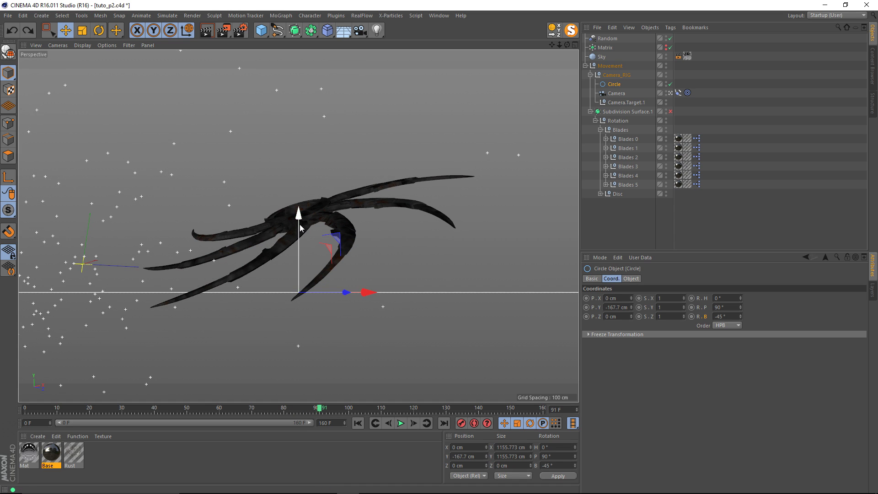
drag(298, 218, 298, 181)
mouse_move(319, 407)
mouse_down()
mouse_move(113, 407)
mouse_move(359, 397)
mouse_move(508, 408)
mouse_move(165, 401)
mouse_move(304, 400)
mouse_move(317, 391)
mouse_up()
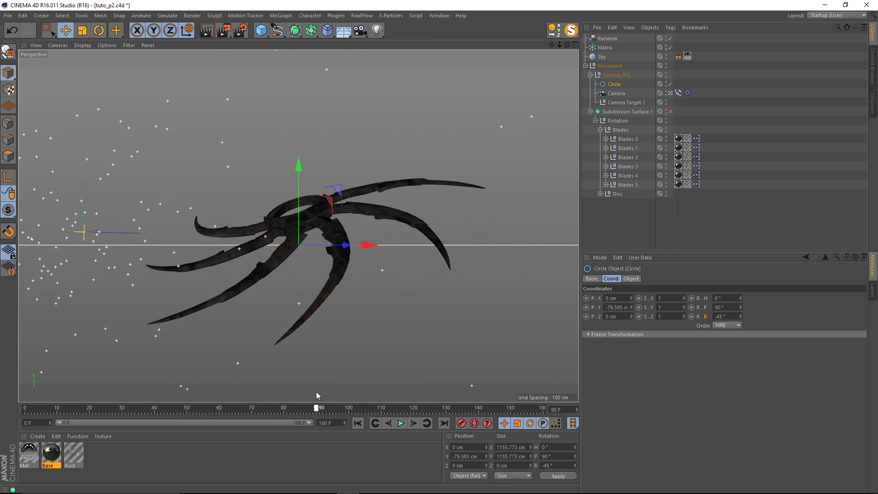
Widen the Camera's horizontal field of view slightly
click(616, 94)
click(678, 279)
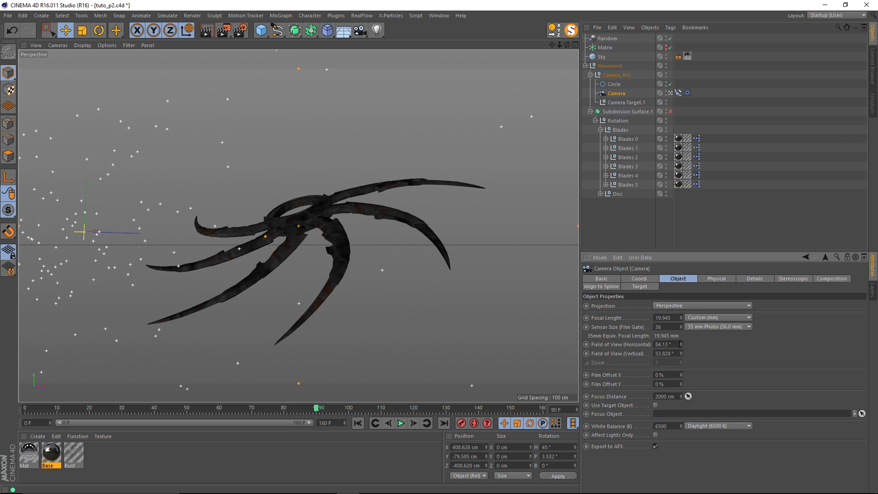
drag(681, 345, 683, 349)
Reduce the Circle spline's radius to about 458 cm, scrub to frame 102, and leave the camera view
click(615, 85)
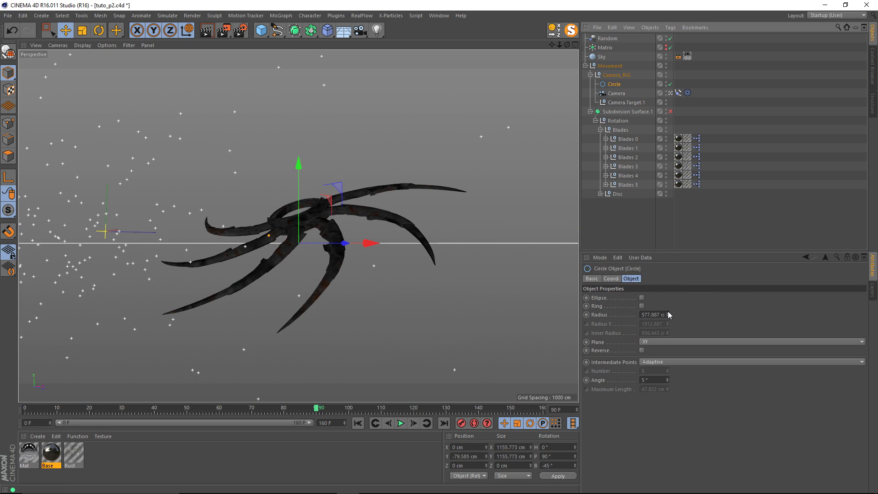
drag(668, 315, 668, 317)
drag(315, 412, 346, 256)
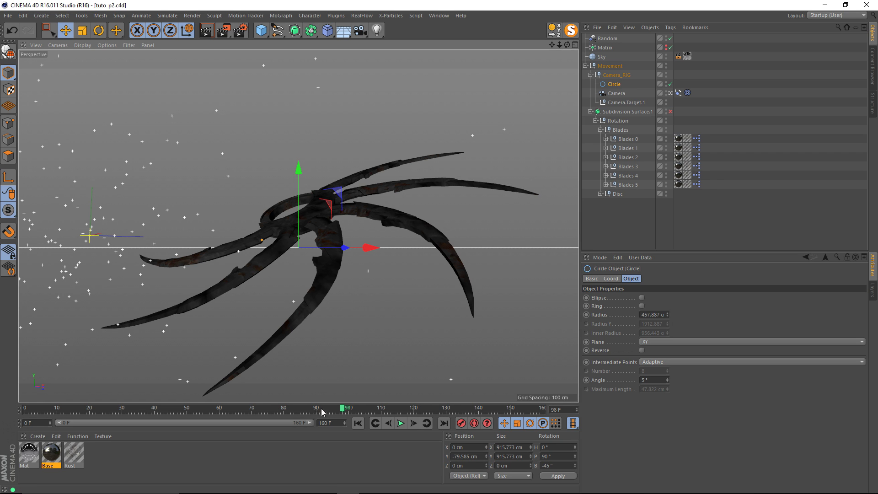
drag(346, 412, 361, 390)
click(670, 94)
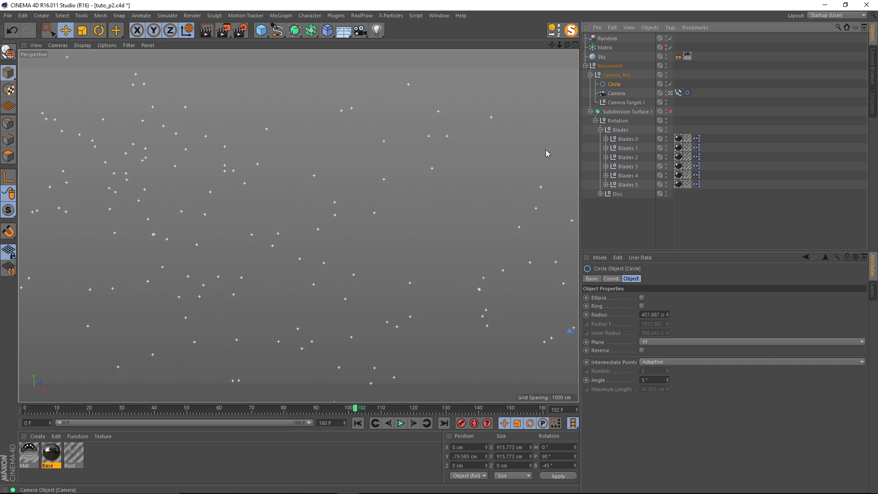
Keyframe the Circle spline's bank at -45° on frame 40
scroll(347, 215, down, 6)
alt+drag(368, 242, 345, 235)
alt+drag(289, 246, 252, 252)
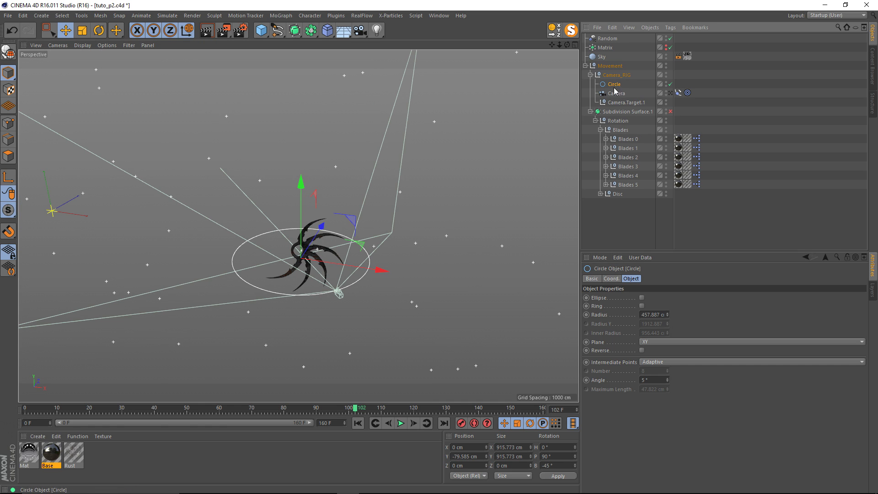
click(611, 279)
alt+drag(337, 264, 335, 276)
drag(346, 409, 155, 415)
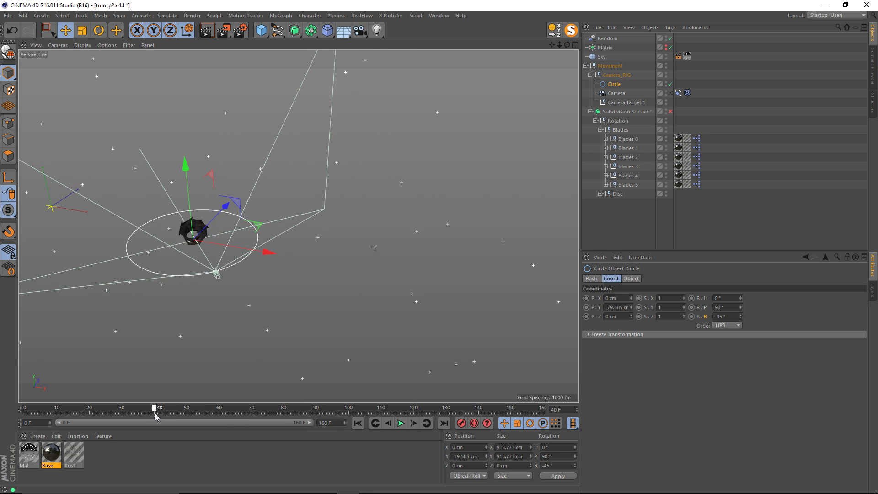
alt+middle_drag(197, 248, 249, 255)
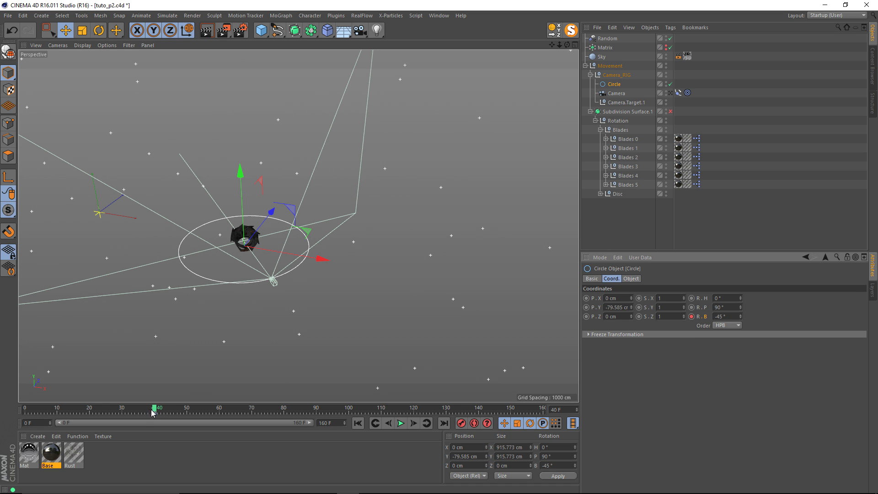
Go to frame 120, set the Circle spline's bank to -246° and keyframe it
drag(153, 413, 414, 417)
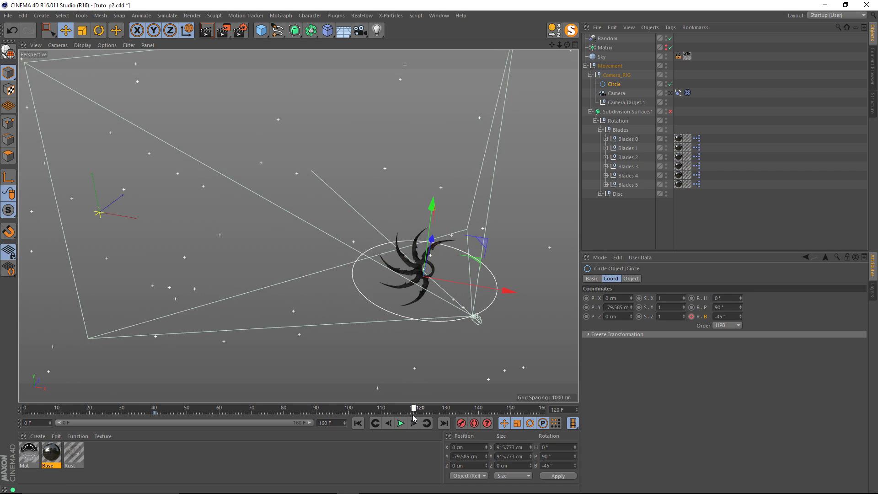
drag(740, 316, 740, 407)
mouse_move(517, 271)
alt+mouse_down()
mouse_move(536, 248)
mouse_move(503, 264)
alt+mouse_up()
drag(740, 317, 740, 314)
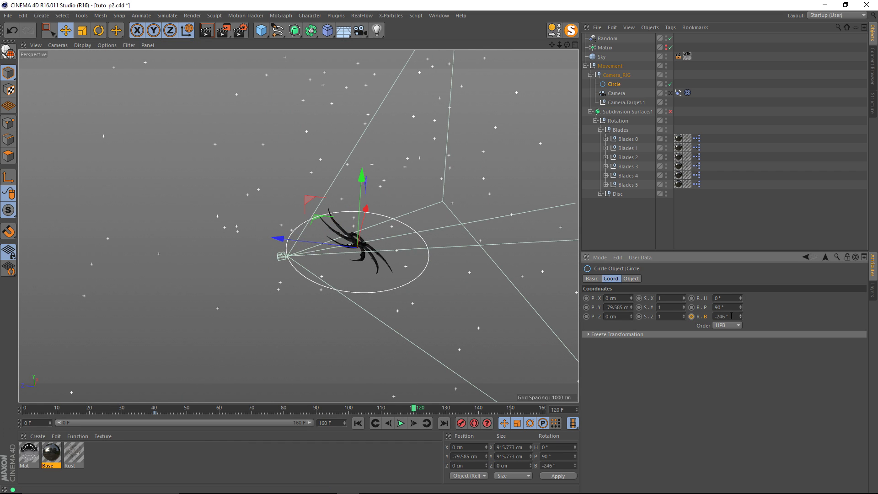
ctrl+click(691, 317)
Scrub through the camera's orbit, move the Circle's bank keyframe from frame 120 to frame 160, and return to frame 66
click(192, 407)
mouse_move(189, 411)
mouse_down()
mouse_move(129, 409)
mouse_move(238, 419)
mouse_move(391, 416)
mouse_move(191, 419)
mouse_move(226, 409)
mouse_up()
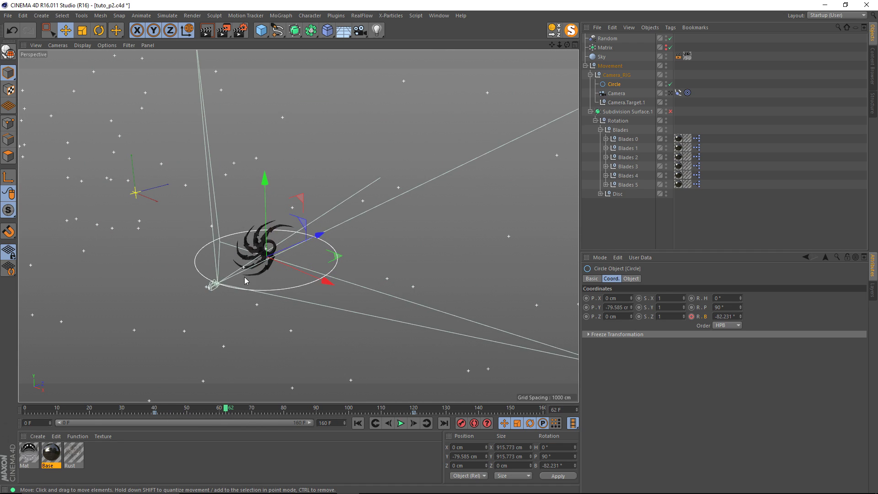
alt+drag(278, 312, 283, 288)
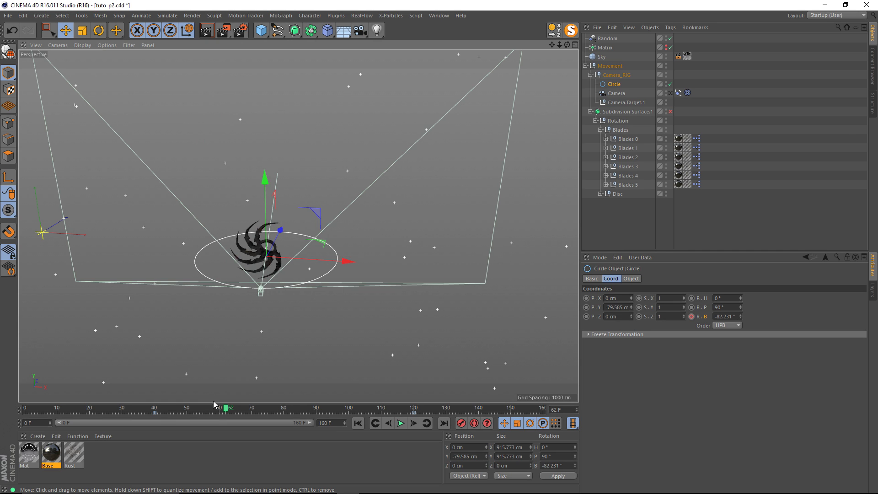
mouse_move(214, 404)
mouse_down()
mouse_move(143, 409)
mouse_move(289, 420)
mouse_move(207, 413)
mouse_move(420, 410)
mouse_up()
click(426, 412)
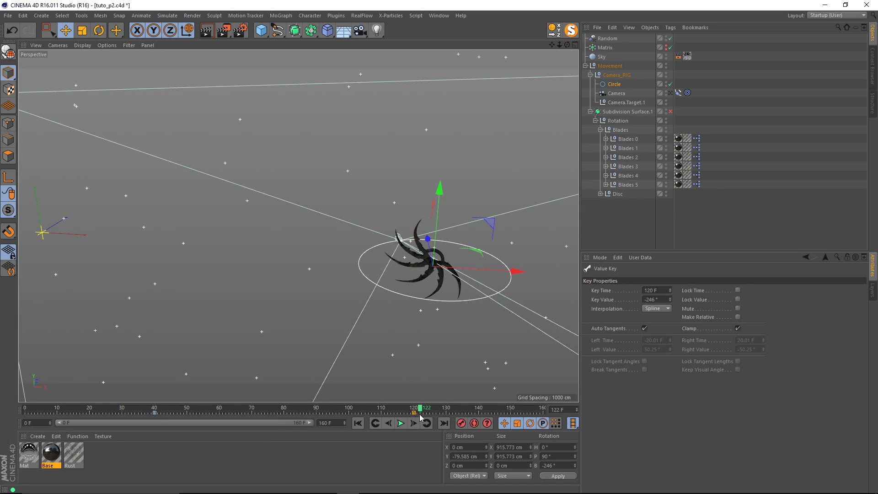
drag(414, 413, 544, 414)
mouse_move(434, 411)
mouse_down()
mouse_move(147, 408)
mouse_move(327, 407)
mouse_up()
drag(448, 404, 241, 410)
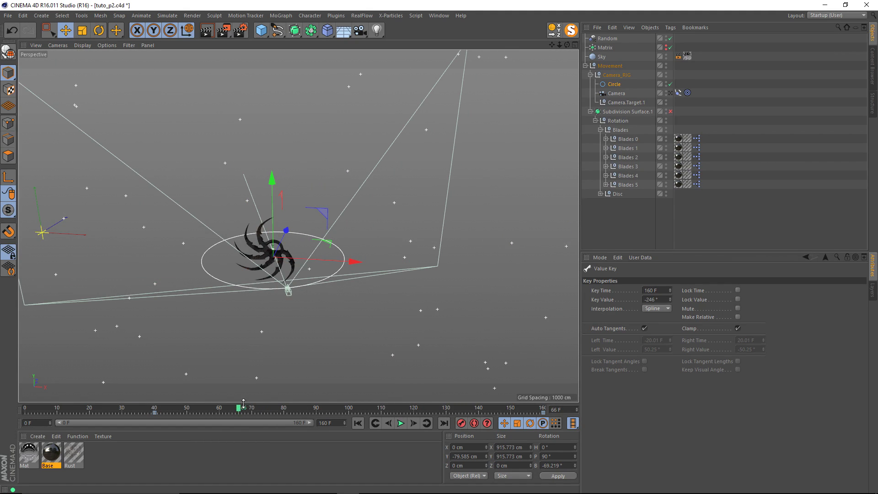
Open the F-Curve timeline, add the Circle spline to it, and frame and select its bank rotation curve
key(shift+F3)
drag(613, 87, 274, 273)
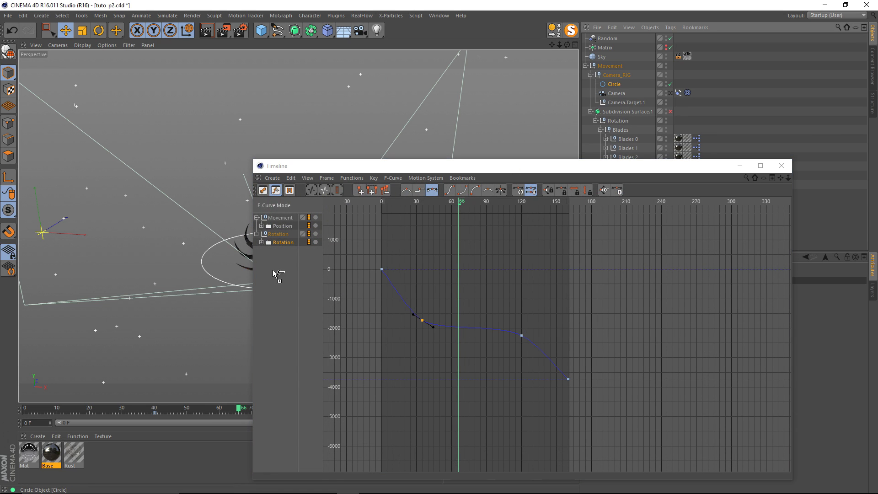
click(271, 254)
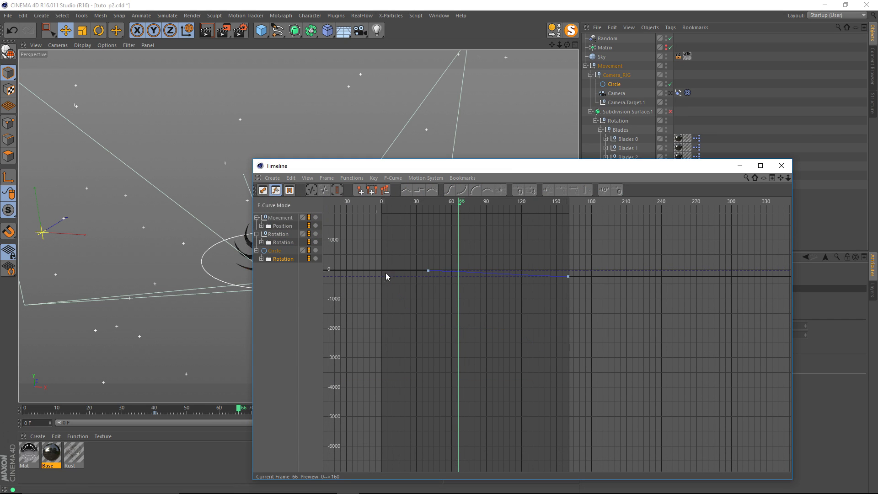
alt+middle_drag(462, 254, 471, 352)
alt+right_drag(462, 254, 443, 197)
alt+middle_drag(464, 337, 426, 206)
alt+right_drag(464, 337, 444, 269)
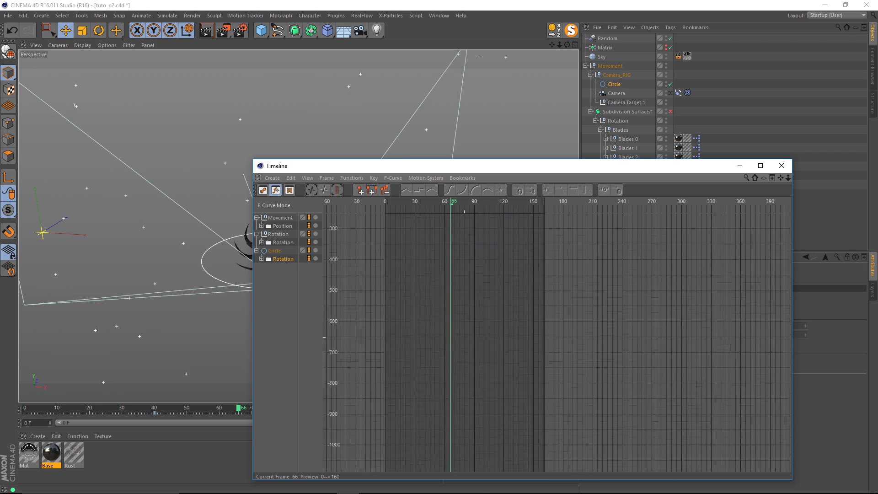
alt+middle_drag(463, 337, 468, 446)
alt+right_drag(463, 337, 459, 311)
alt+middle_drag(447, 282, 448, 383)
drag(396, 302, 478, 383)
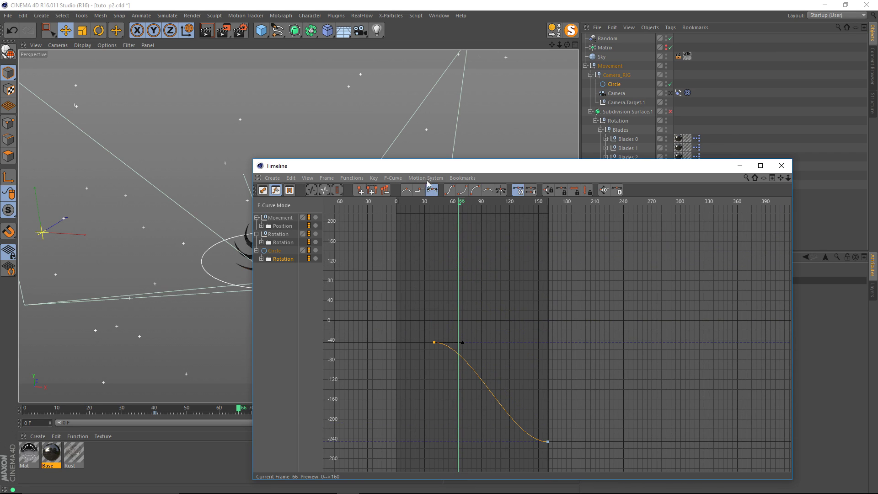
Reshape the Circle's bank curve with a long flat tangent from the frame 40 key and a steep arrival at frame 160, then close the timeline
drag(428, 166, 607, 139)
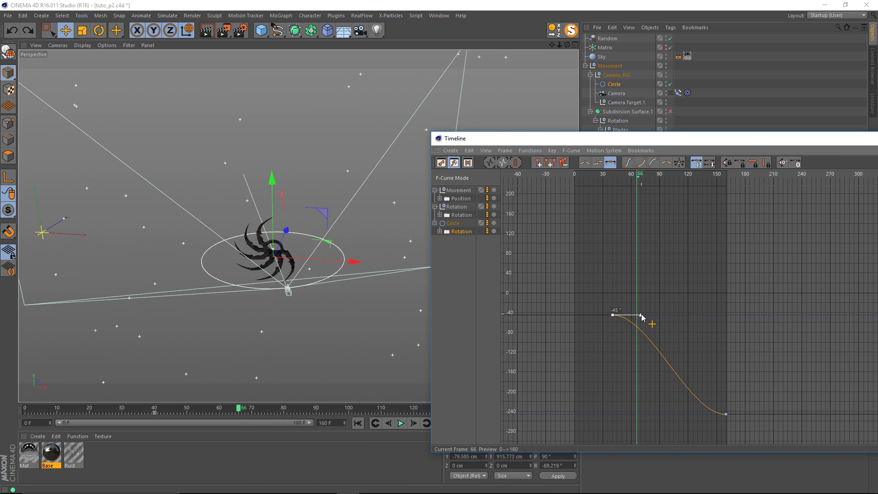
drag(642, 315, 698, 311)
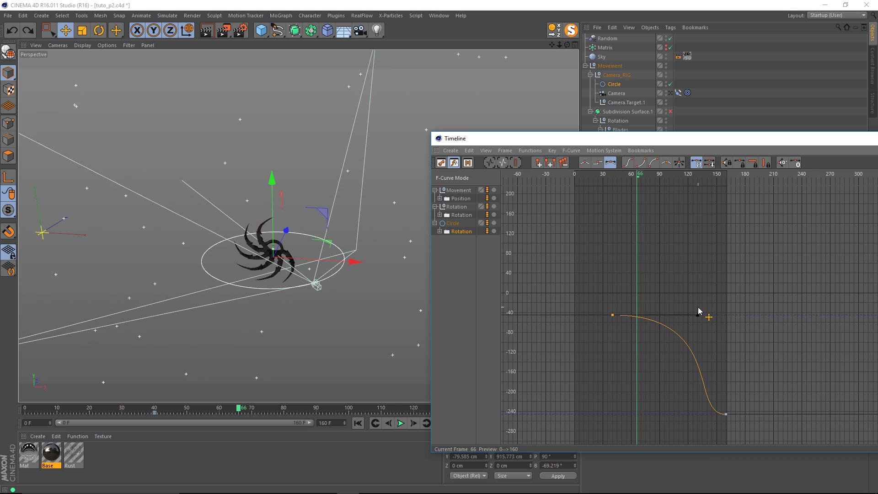
alt+right_drag(609, 310, 615, 342)
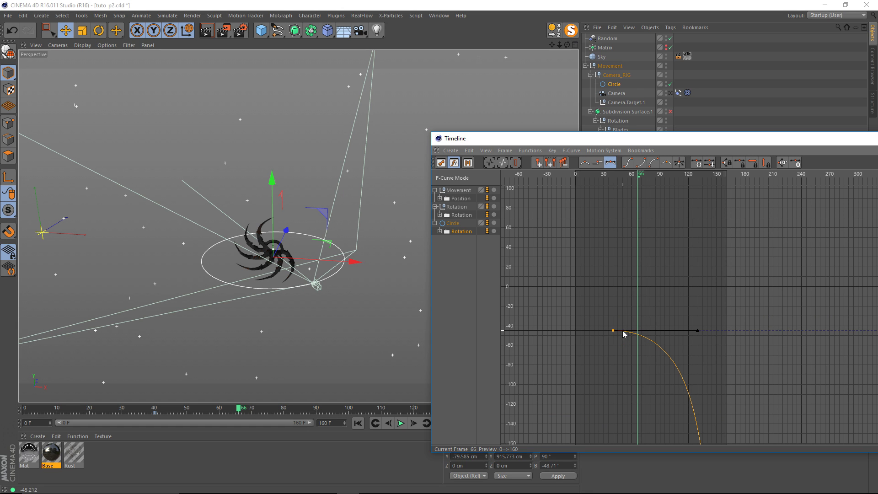
alt+right_drag(652, 336, 652, 299)
alt+middle_drag(767, 400, 730, 377)
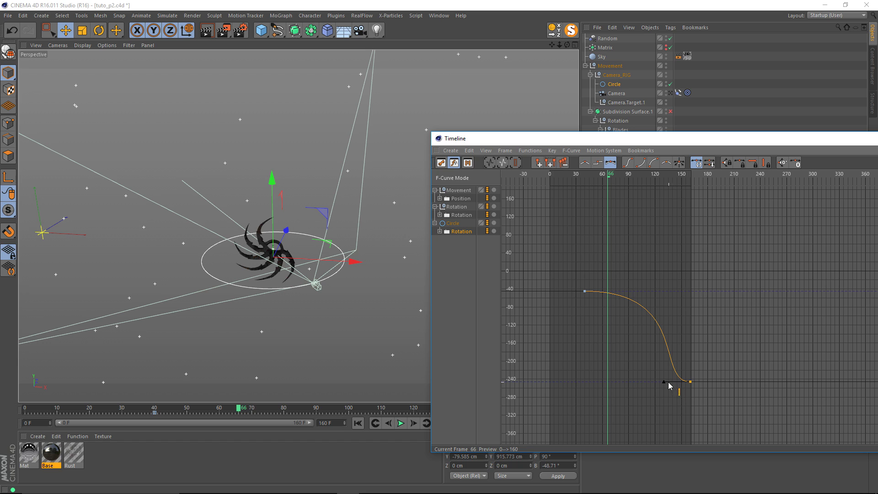
drag(668, 384, 679, 357)
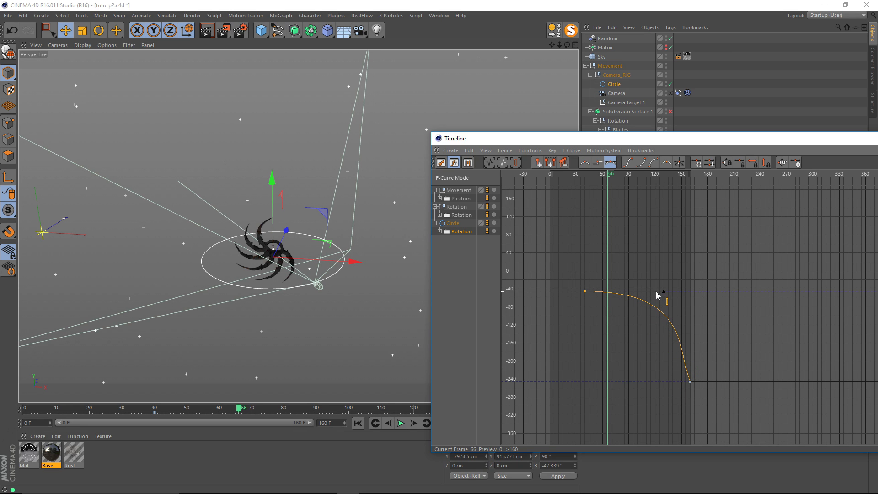
drag(664, 293, 653, 293)
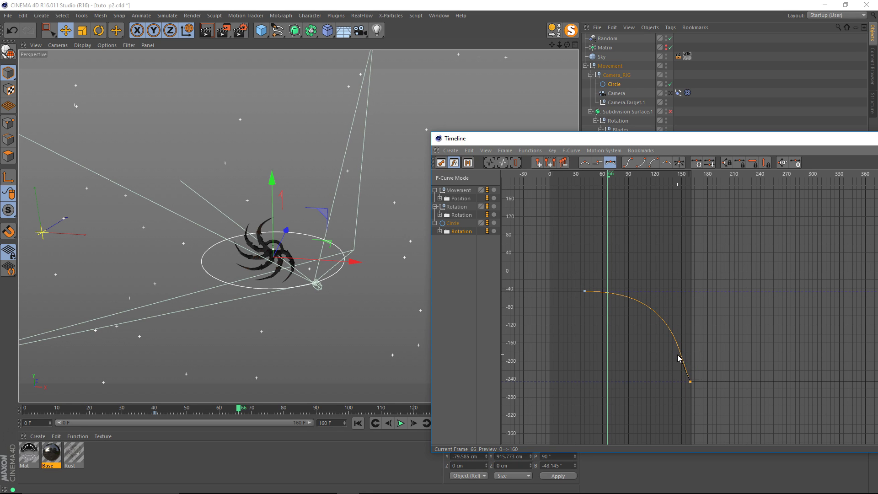
mouse_move(682, 361)
mouse_down()
mouse_move(678, 380)
mouse_move(680, 369)
mouse_up()
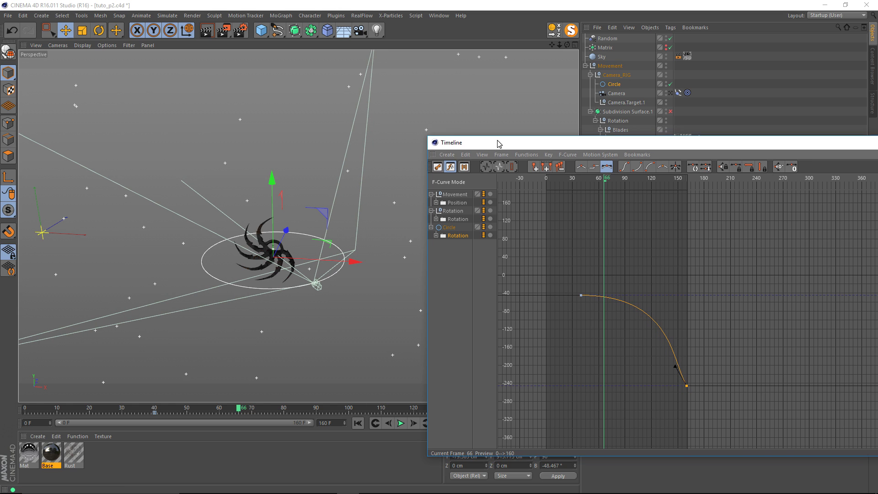
drag(720, 143, 460, 180)
click(698, 176)
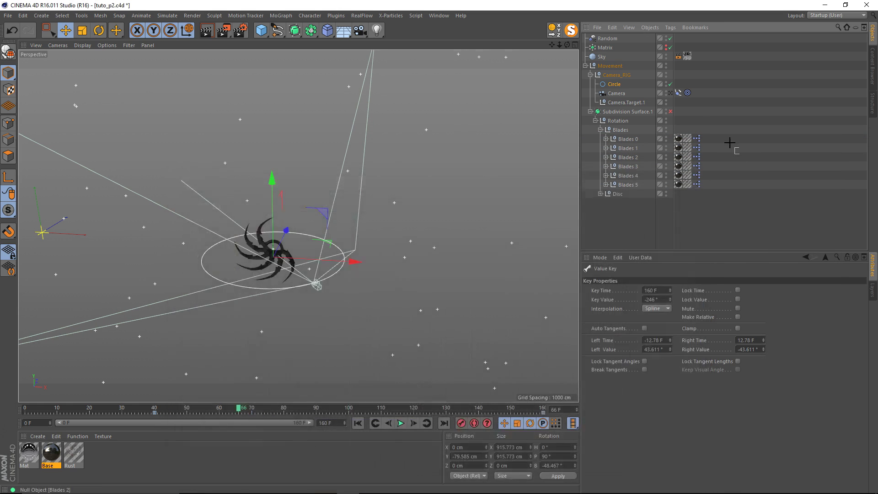
Look through the Camera, play the animation from the start, and scrub back to frame 131
click(730, 143)
click(670, 93)
click(358, 423)
click(400, 423)
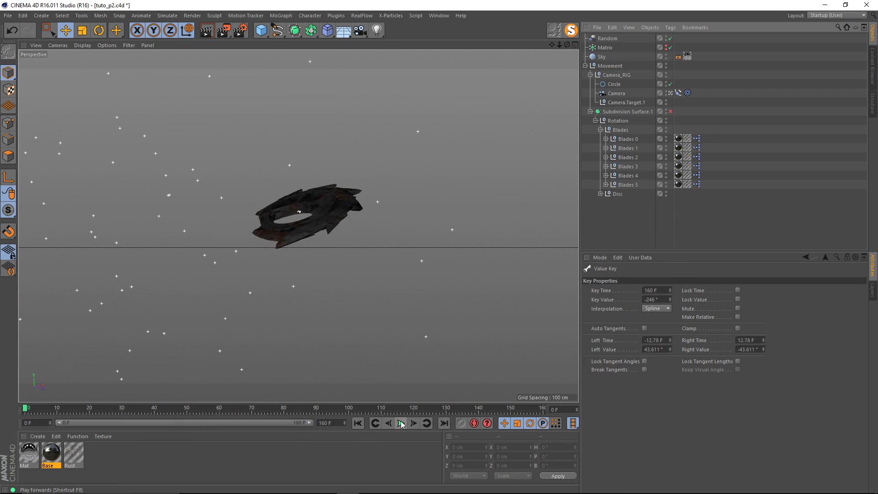
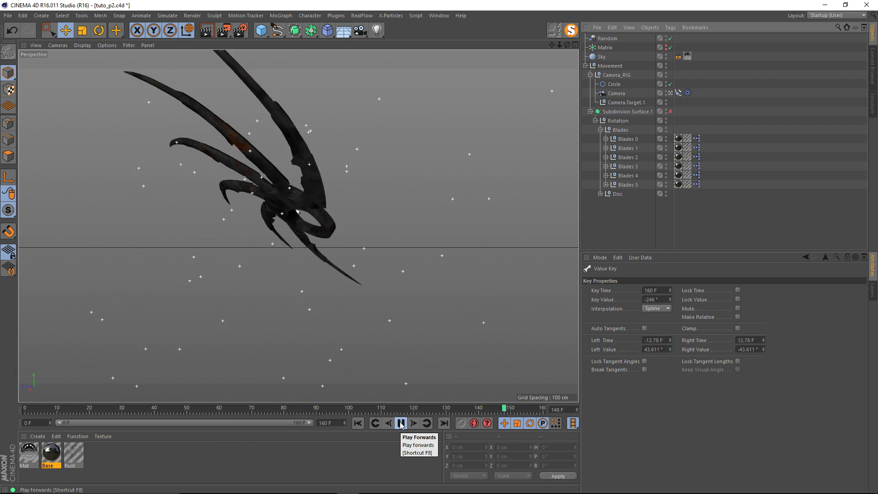
click(401, 423)
drag(496, 409, 450, 408)
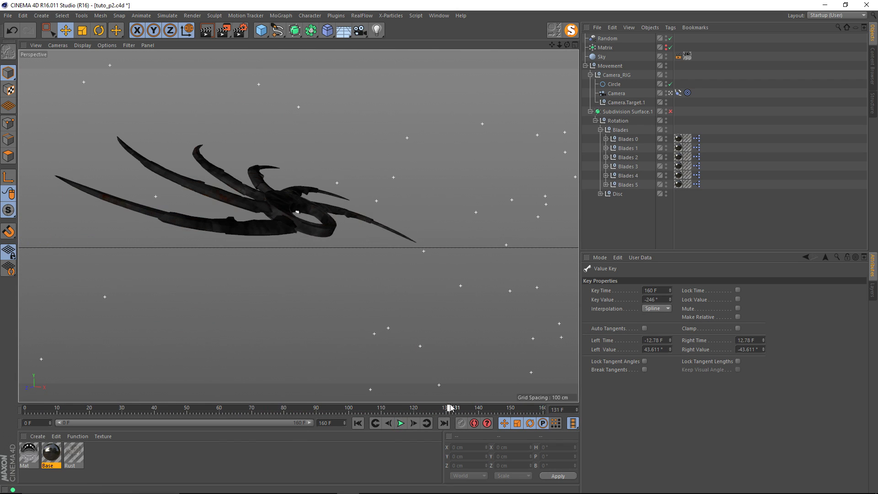
Lower the Circle's frame 160 bank key to about -306° in the F-Curve timeline and preview the camera view up to frame 160
key(shift+F3)
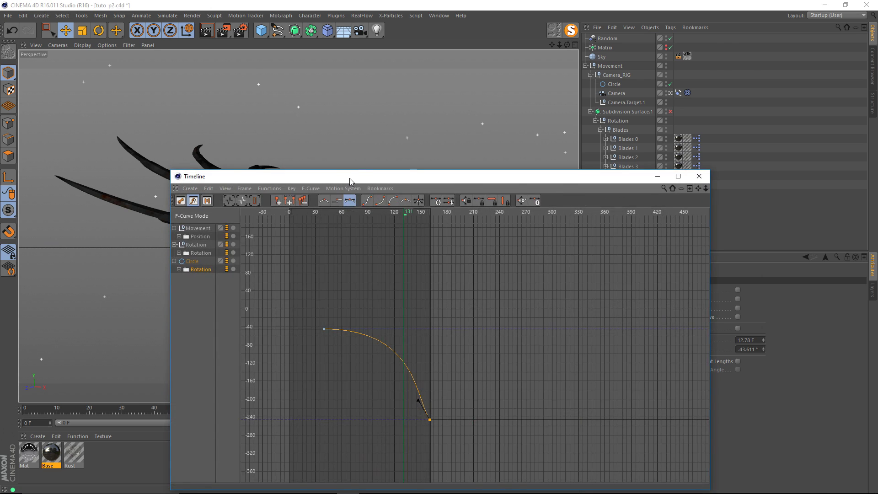
drag(349, 180, 597, 131)
drag(624, 372, 620, 398)
drag(503, 127, 703, 130)
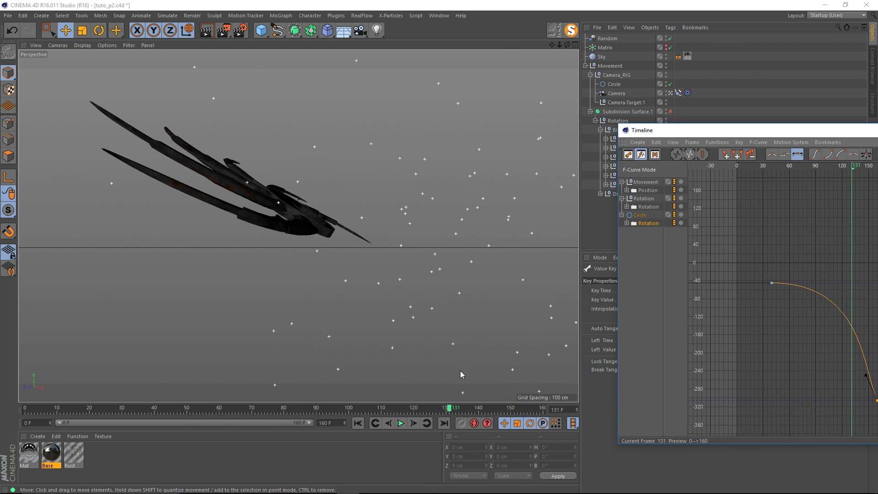
drag(449, 407, 563, 409)
drag(694, 131, 284, 147)
click(737, 145)
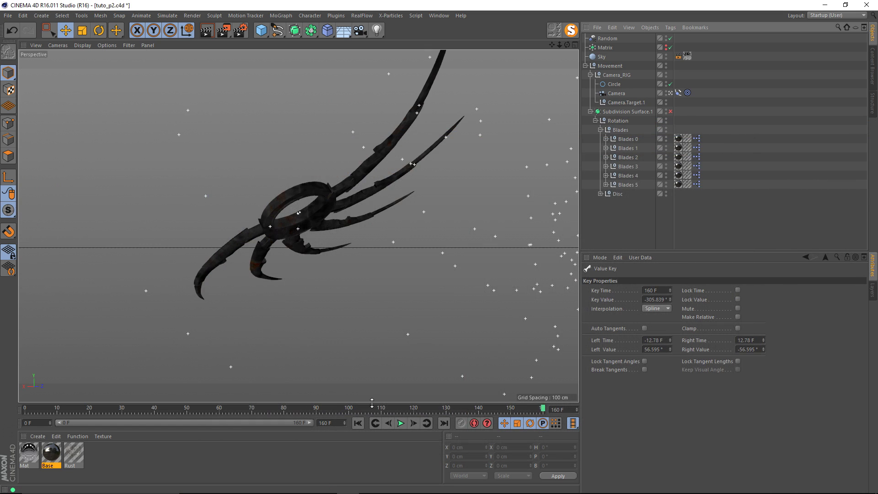
Scrub through the whole flight in the camera view to examine the camera's swing, ending at frame 160
drag(226, 410, 201, 412)
drag(105, 412, 258, 372)
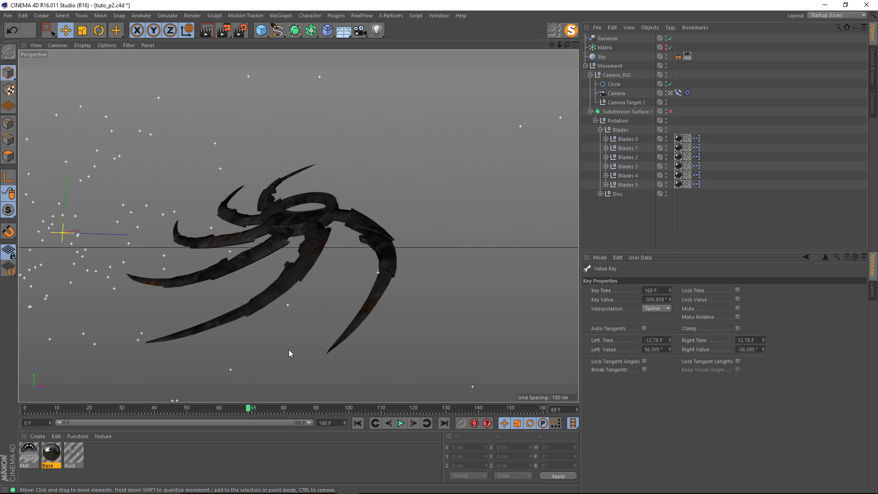
drag(251, 408, 39, 409)
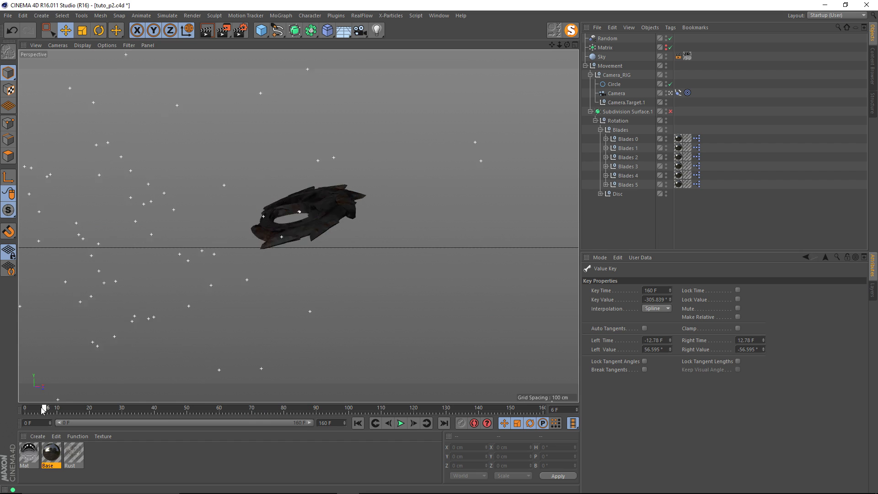
drag(165, 408, 543, 390)
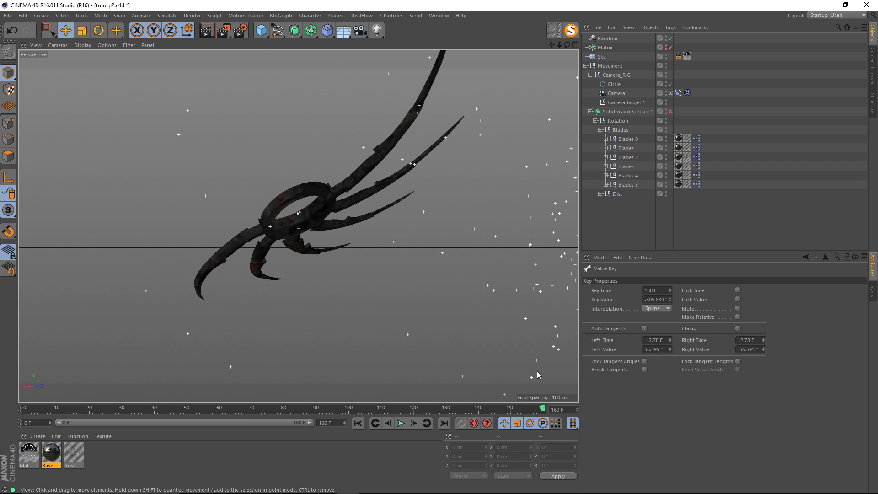
Keyframe the Circle spline's radius at about 458 cm on frame 80
click(617, 86)
click(631, 279)
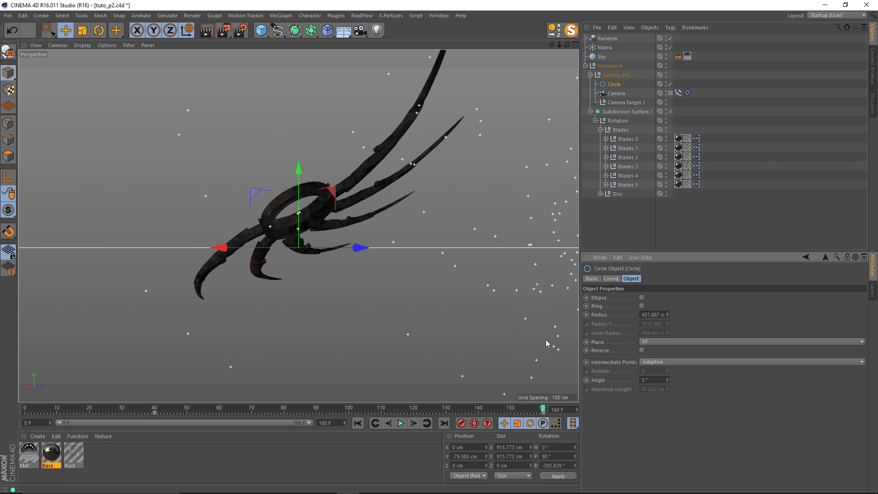
click(283, 408)
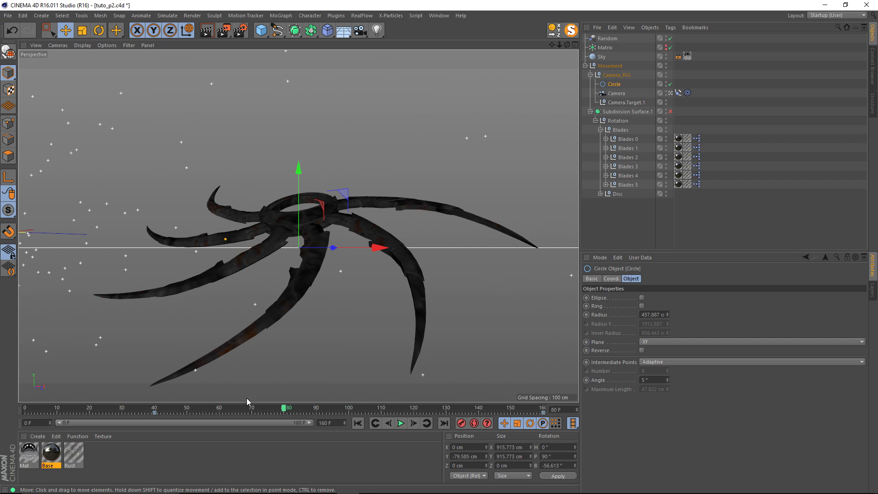
ctrl+click(586, 315)
Go to frame 160, enlarge the Circle spline's radius to about 2980 cm and keyframe it
drag(291, 409, 542, 411)
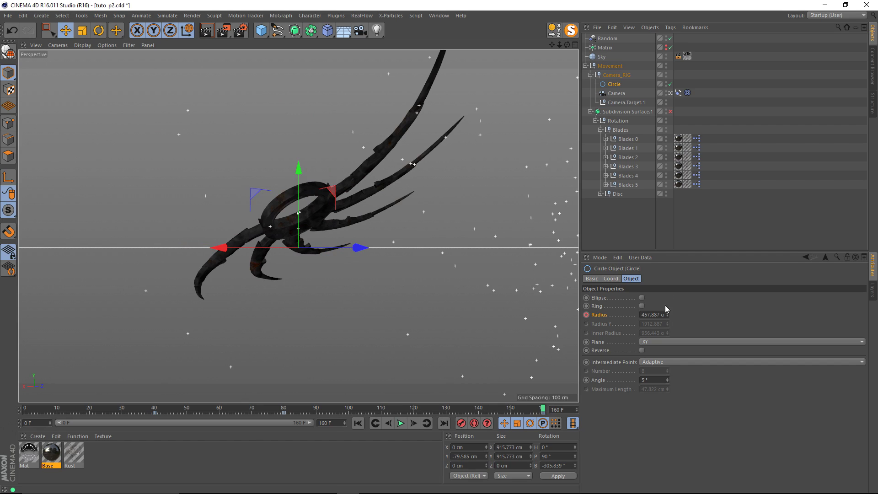
drag(668, 315, 590, 325)
click(586, 315)
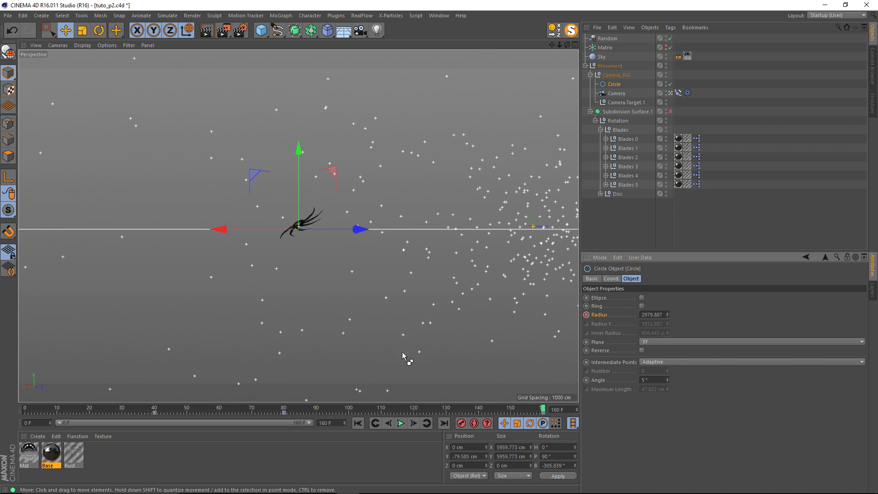
Return to frame 0, set the Circle spline's radius to about 2328 cm, and open the F-Curve timeline
drag(343, 406, 135, 415)
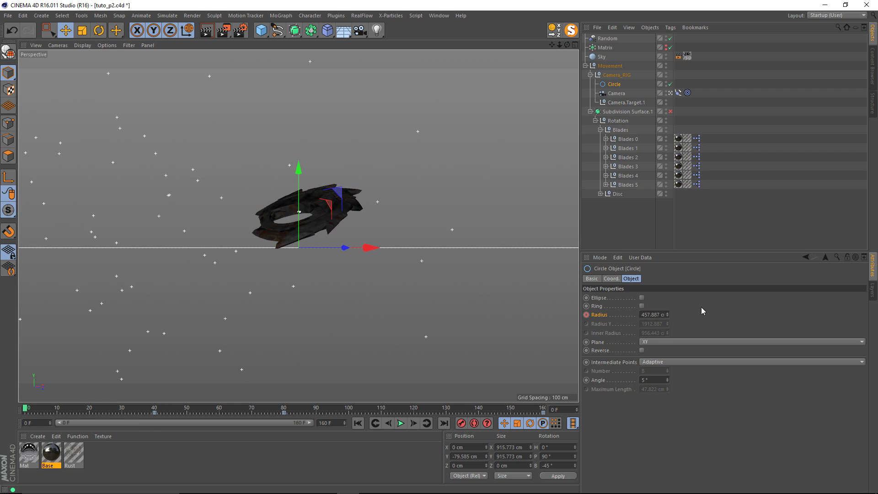
mouse_move(667, 314)
mouse_down()
mouse_move(707, 275)
mouse_move(660, 309)
mouse_up()
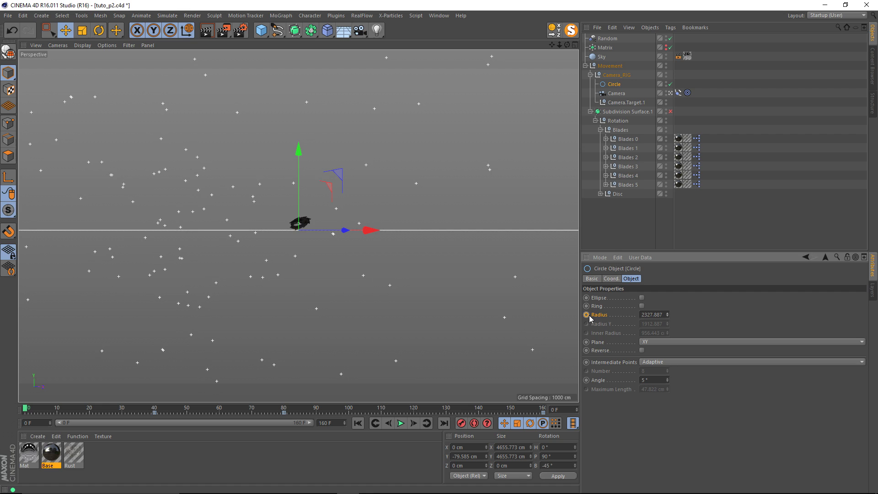
key(shift+F3)
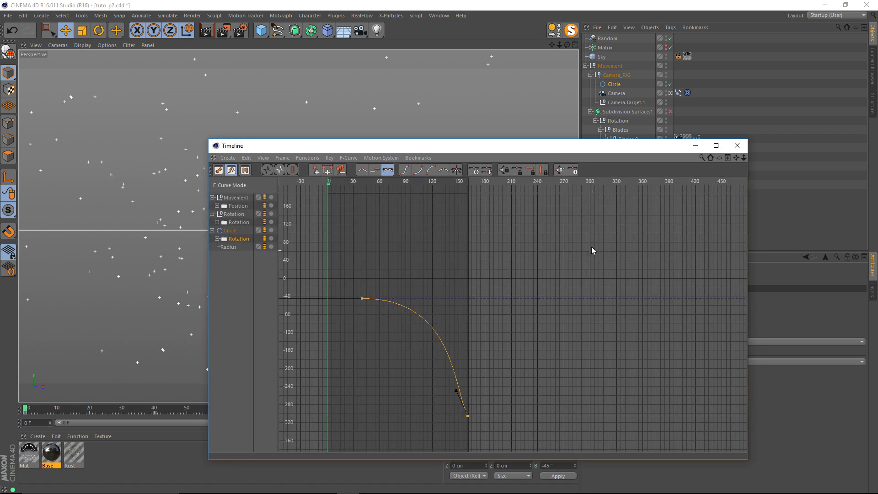
Show the Circle's Radius curve and lengthen both tangents of its middle key at frame 80 to widen the low section
click(224, 247)
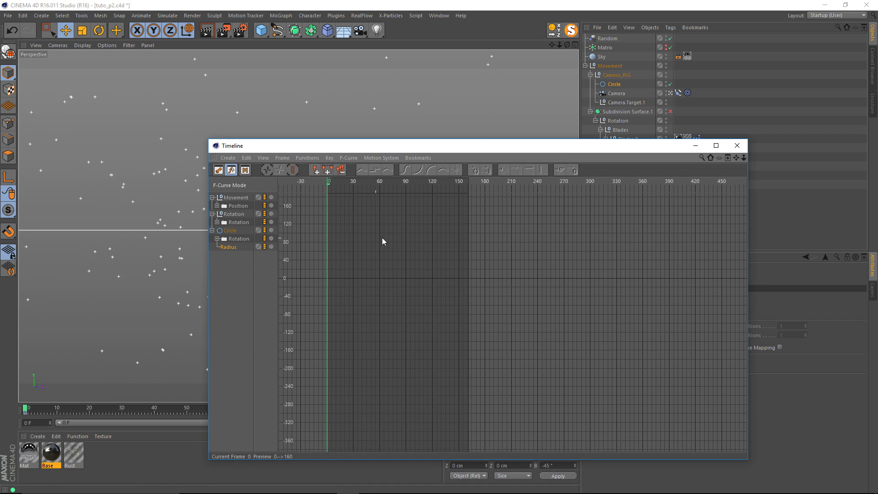
alt+right_drag(418, 236, 461, 219)
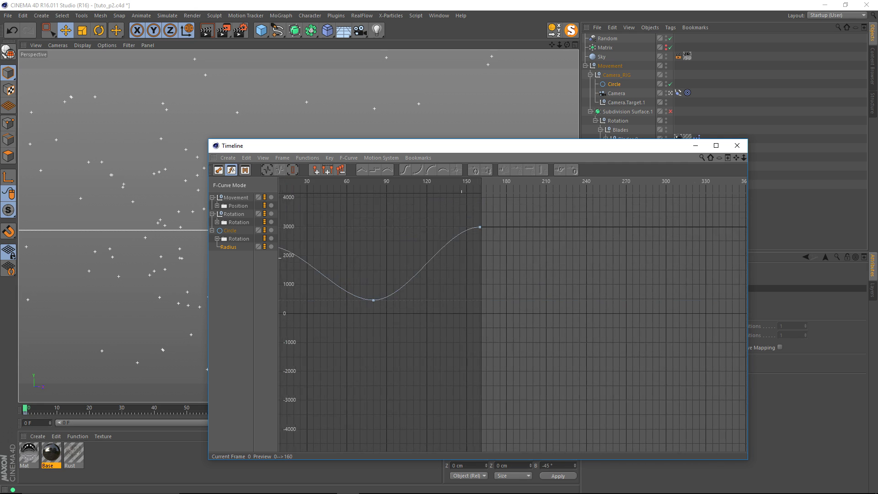
alt+middle_drag(293, 215, 371, 256)
alt+right_drag(372, 256, 366, 245)
drag(339, 280, 363, 298)
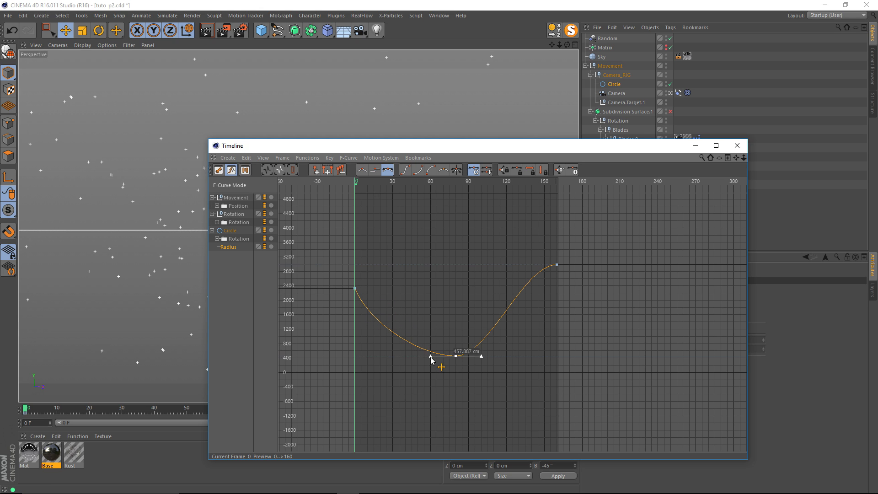
drag(431, 360, 410, 360)
drag(482, 359, 510, 360)
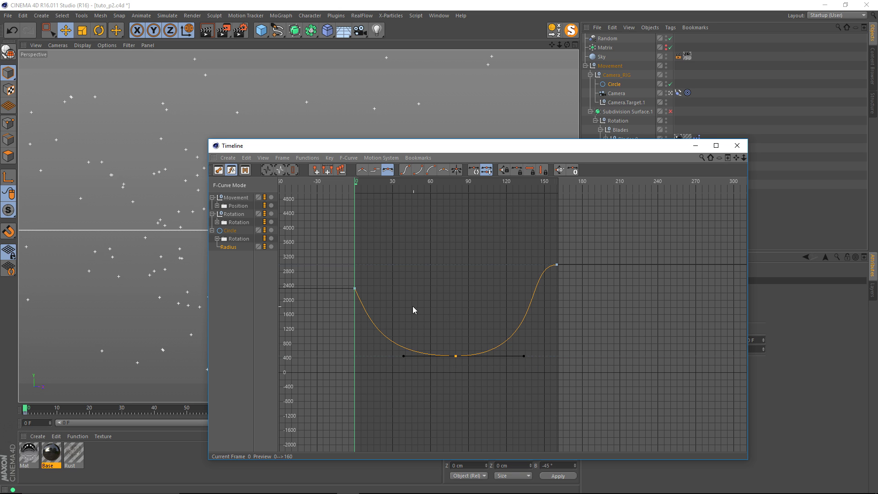
Steepen the incoming tangent of the Radius curve's last key and shorten the middle key's right tangent to about 47.19 F
drag(356, 181, 425, 205)
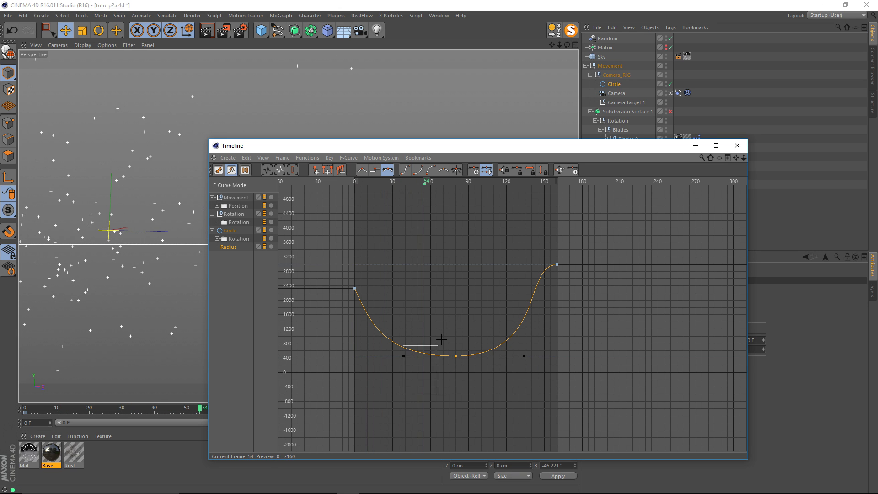
drag(441, 339, 514, 294)
click(553, 275)
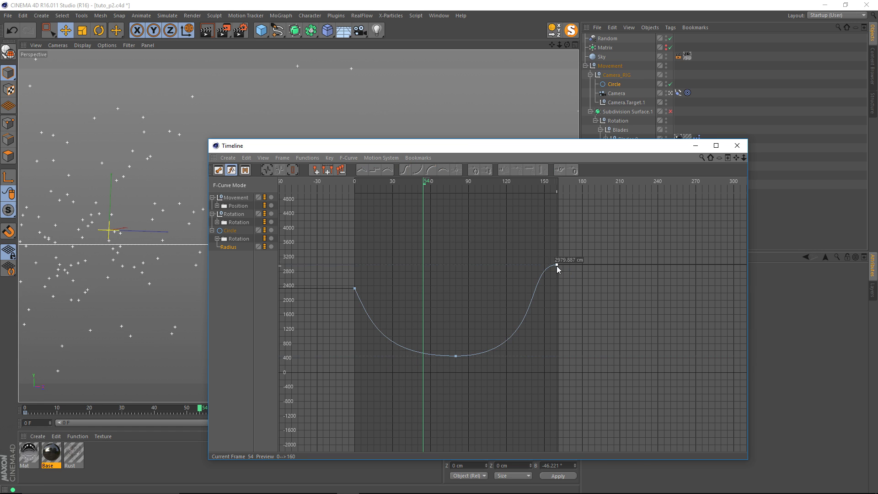
click(557, 265)
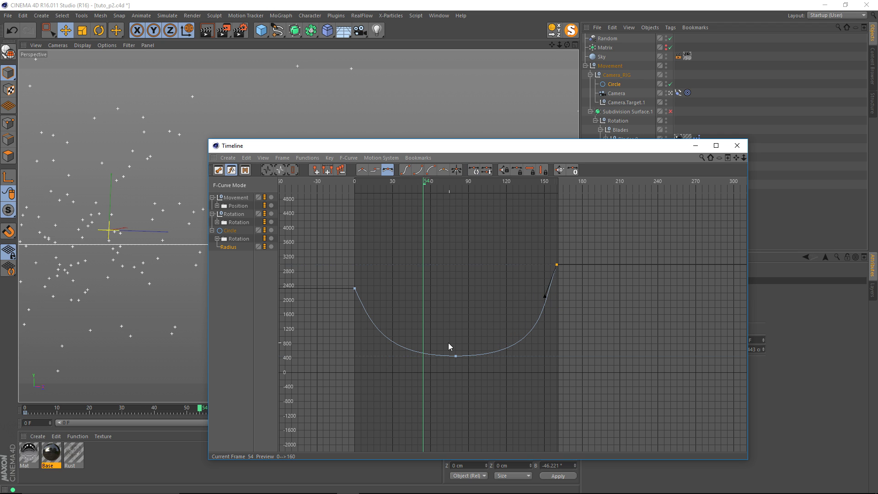
click(456, 356)
drag(523, 356, 510, 357)
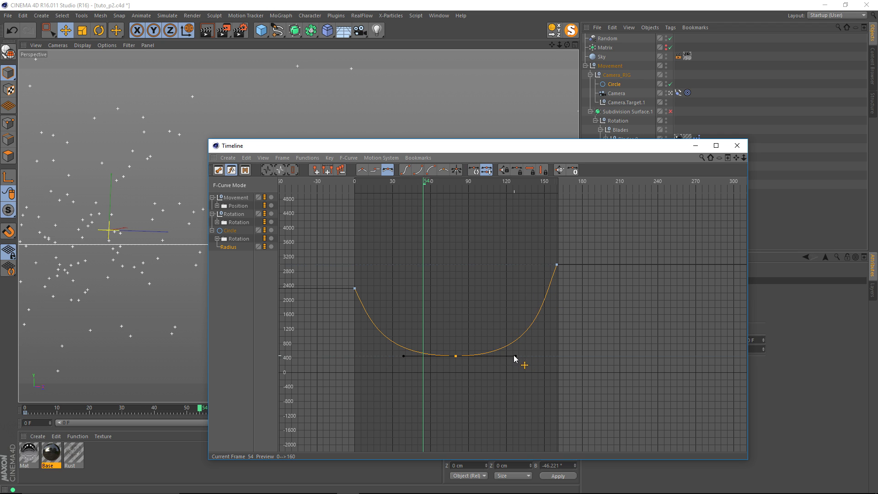
Close the timeline and review the camera animation through to frame 160
click(735, 149)
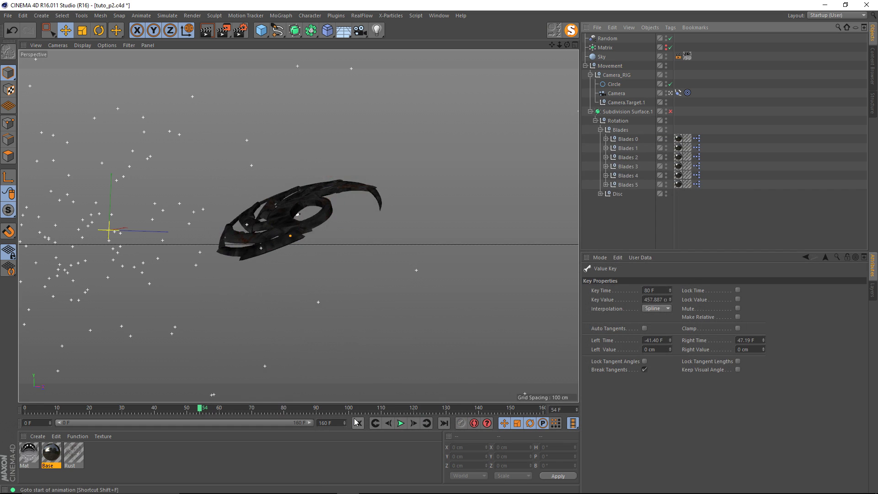
click(401, 423)
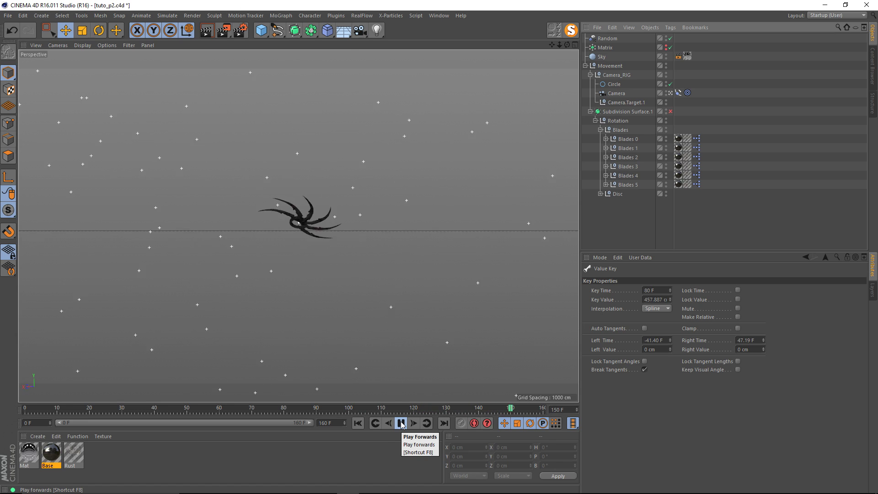
drag(484, 410, 601, 395)
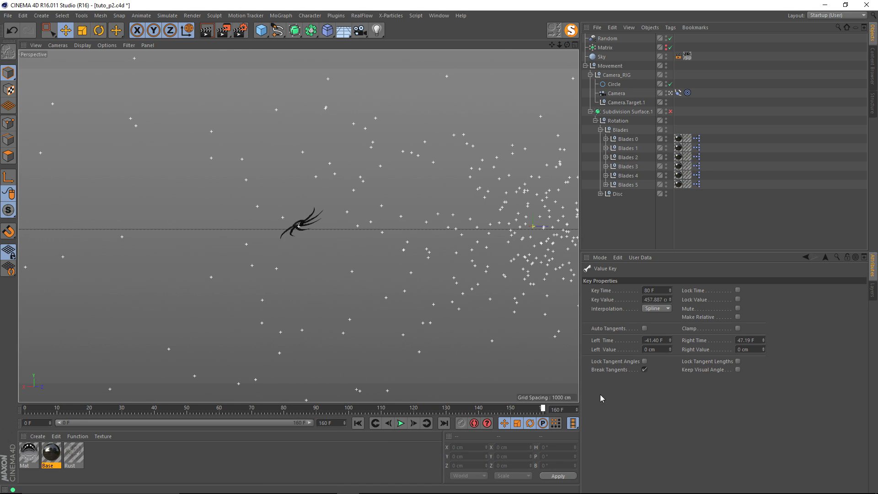
Move the last key of the Circle's Rotation curve to frame 150 and flatten its tangent with a left time of about -24.81 F
key(shift+F3)
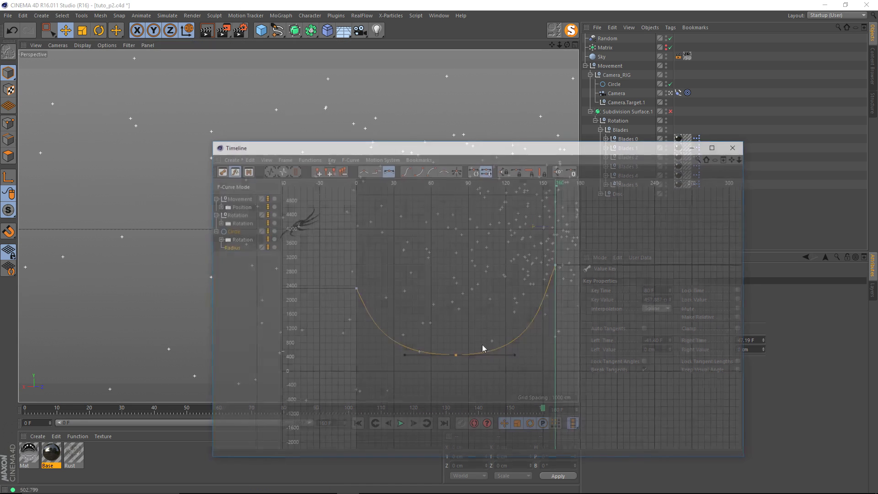
click(239, 239)
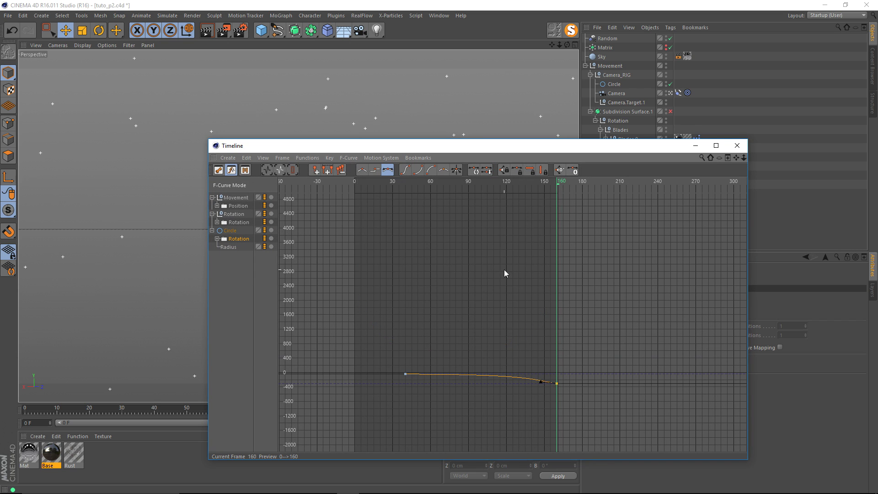
alt+middle_drag(521, 389, 496, 315)
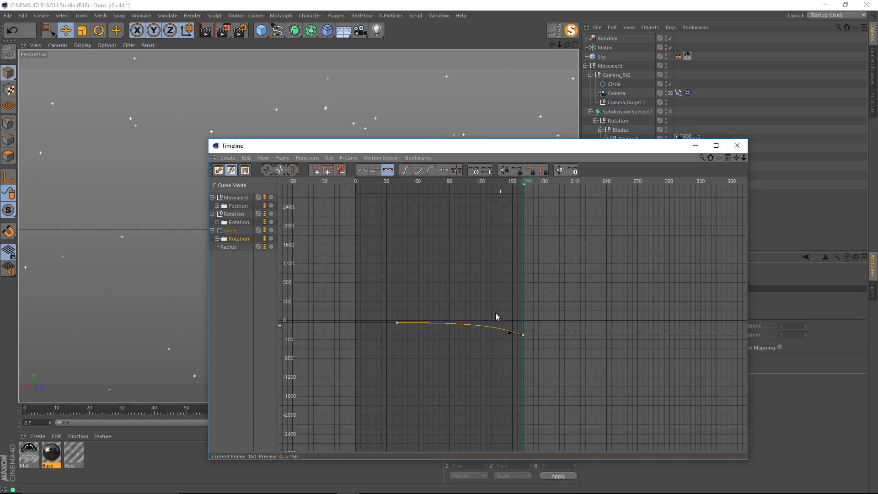
alt+right_drag(495, 315, 522, 444)
alt+middle_drag(522, 443, 507, 393)
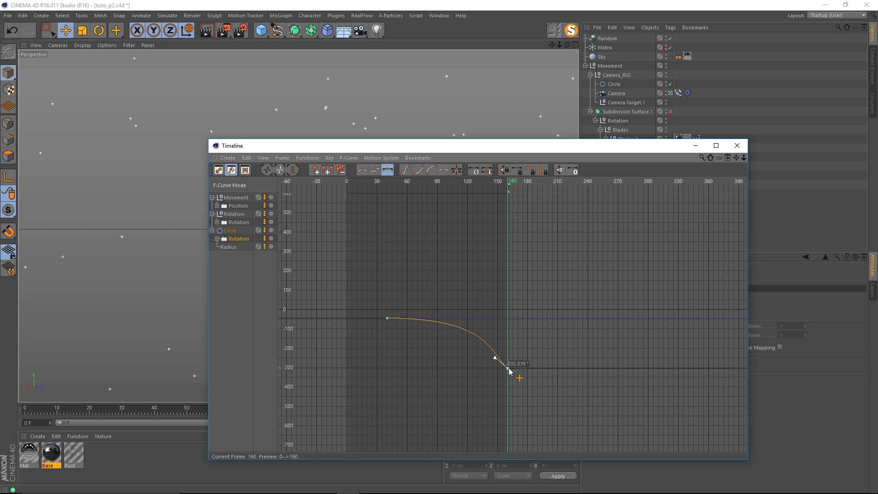
click(493, 368)
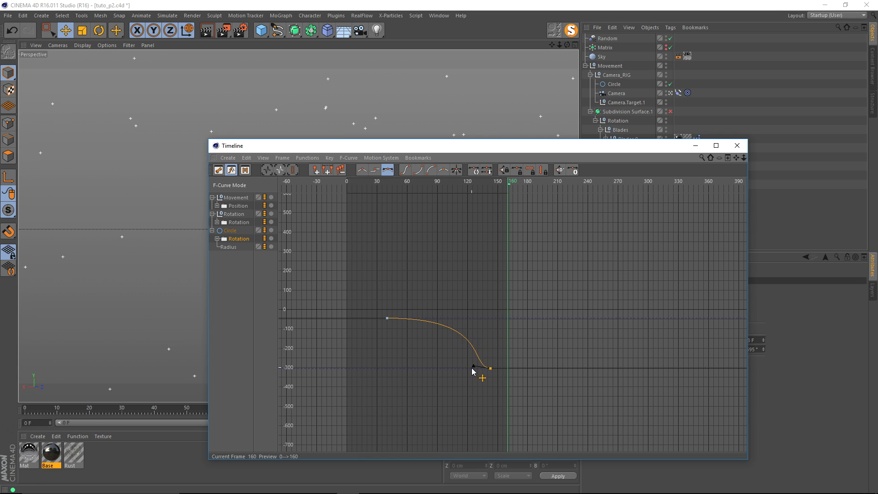
drag(470, 370, 469, 370)
alt+right_drag(469, 369, 463, 424)
alt+middle_drag(463, 423, 477, 380)
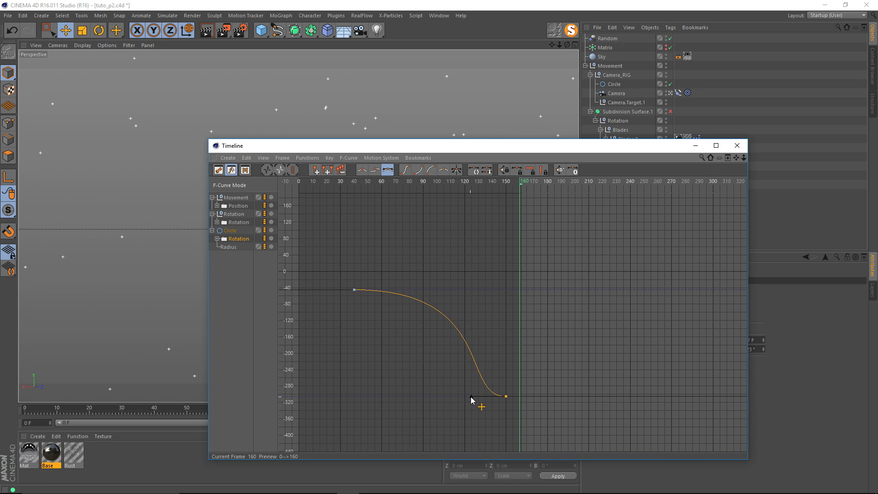
Close the timeline, play the animation and scrub through it to check the revised camera rotation
click(737, 146)
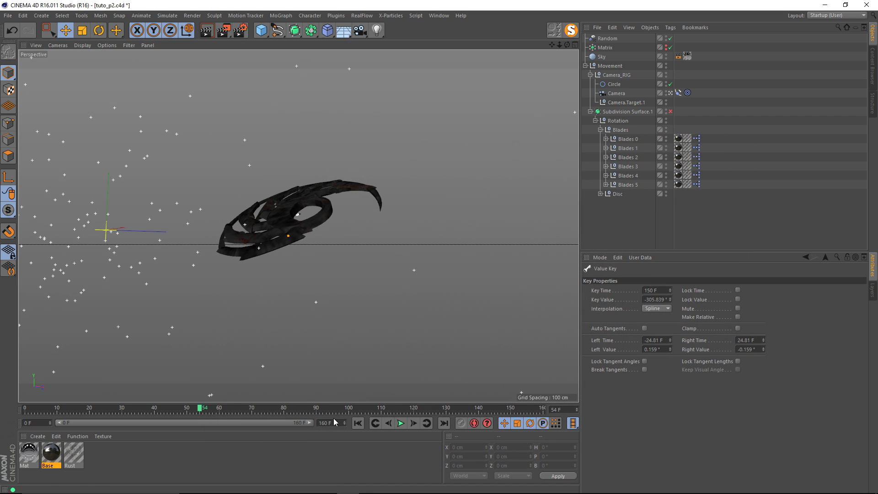
click(399, 424)
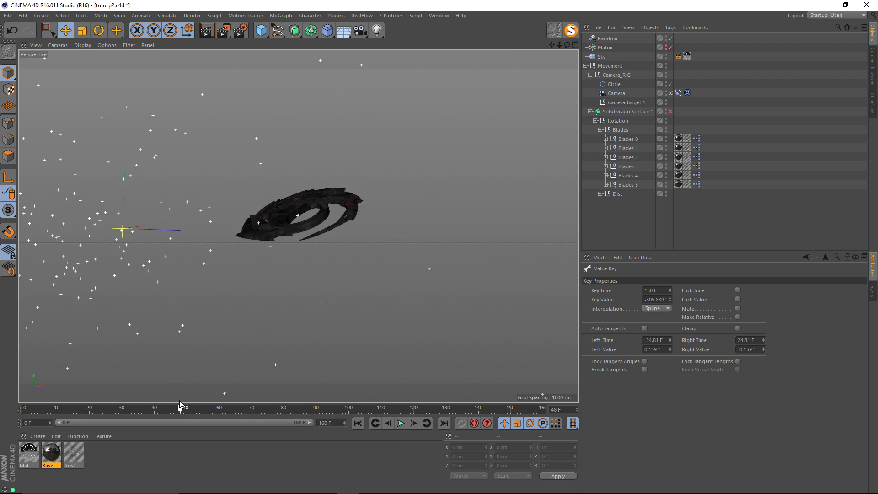
drag(416, 397, 395, 401)
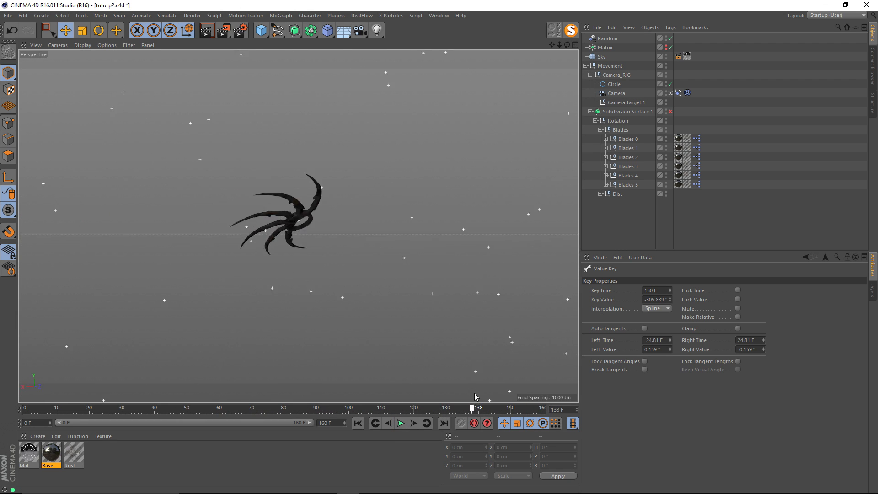
drag(502, 392, 206, 413)
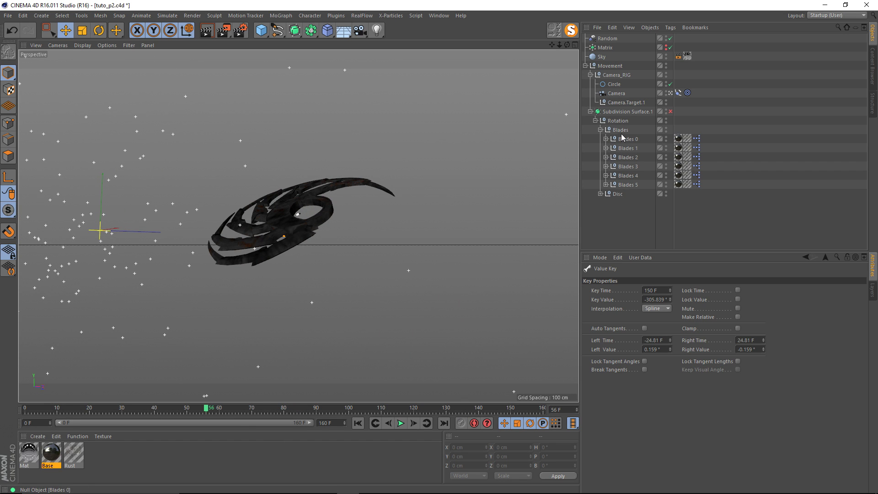
Select the Rotation null and show its coordinates
click(618, 120)
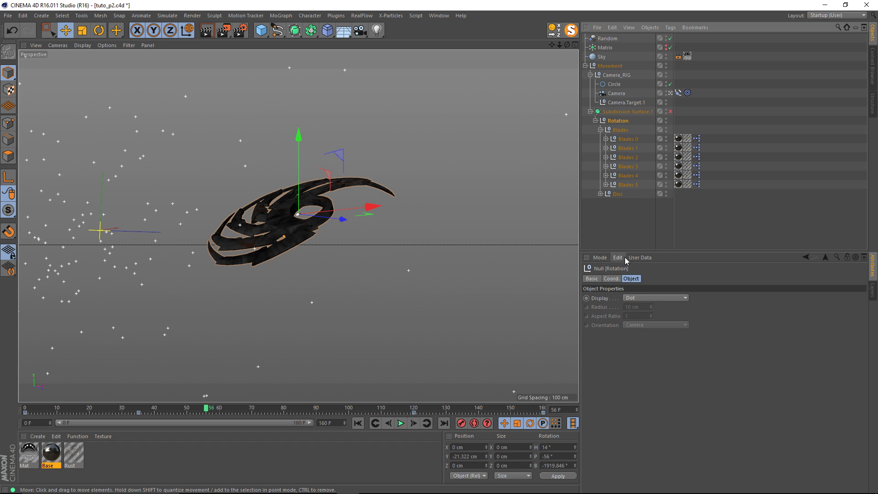
click(611, 279)
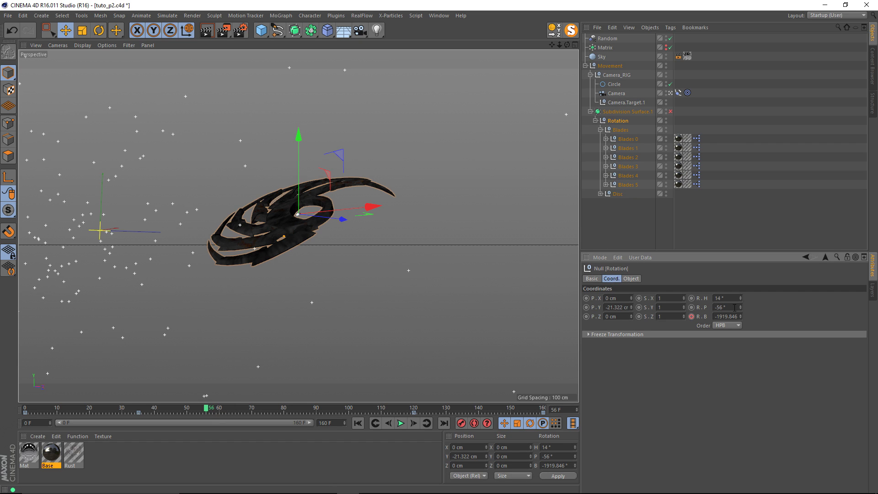
drag(742, 310, 742, 303)
mouse_move(207, 409)
mouse_down()
mouse_move(229, 408)
mouse_move(219, 410)
mouse_up()
key(ctrl+z)
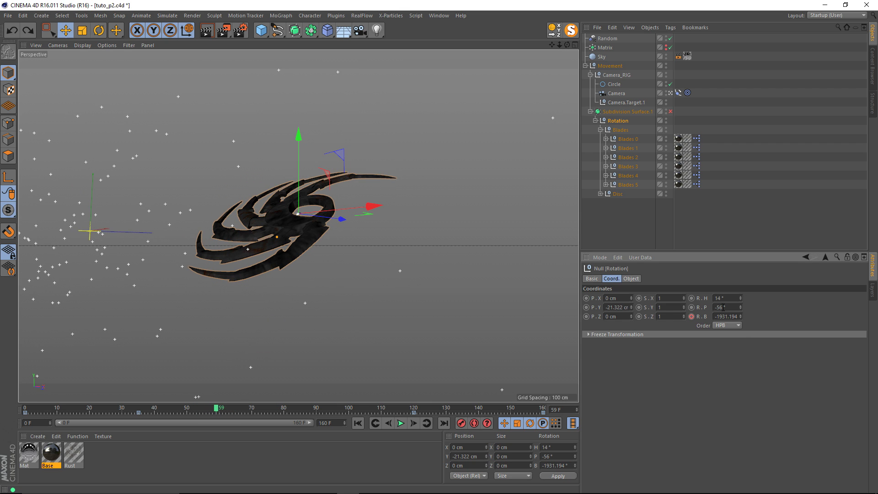
Keyframe the Rotation null's pitch at -56° on frame 80 and at -35° on frame 0, and deselect it
drag(235, 413, 286, 414)
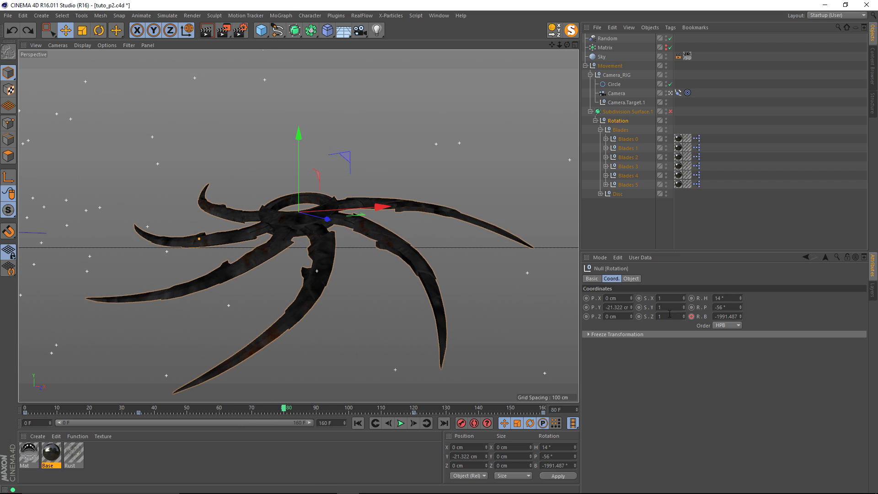
click(692, 308)
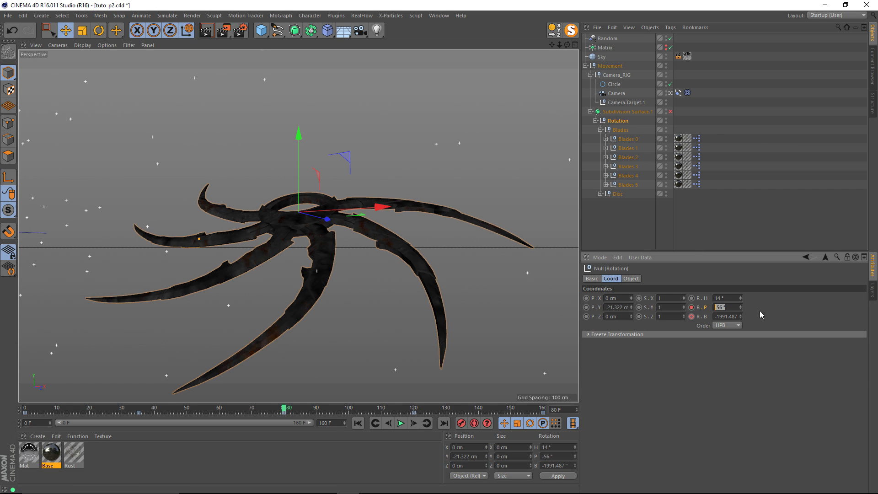
drag(275, 413, 31, 408)
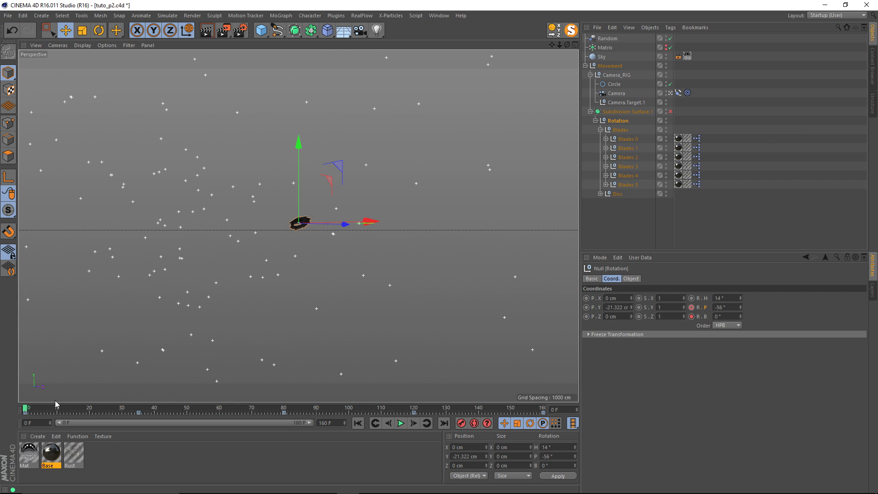
drag(741, 311, 741, 320)
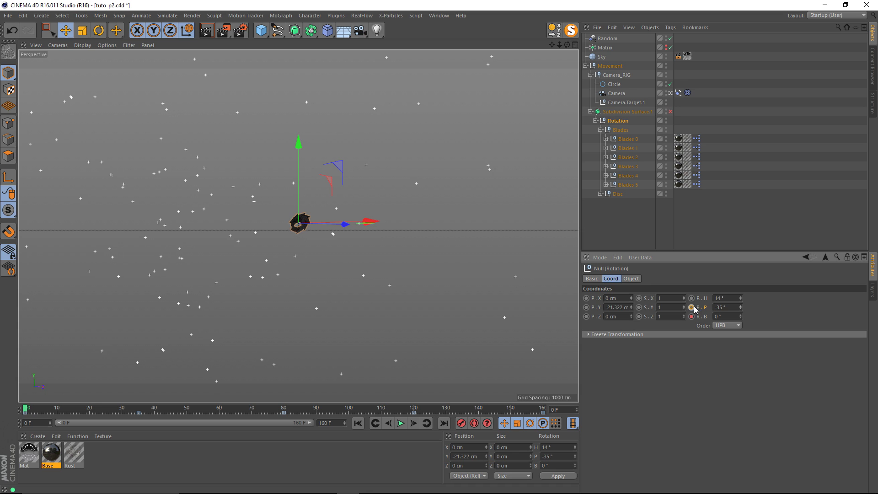
mouse_move(29, 412)
mouse_down()
mouse_move(543, 406)
mouse_move(14, 406)
mouse_up()
click(286, 284)
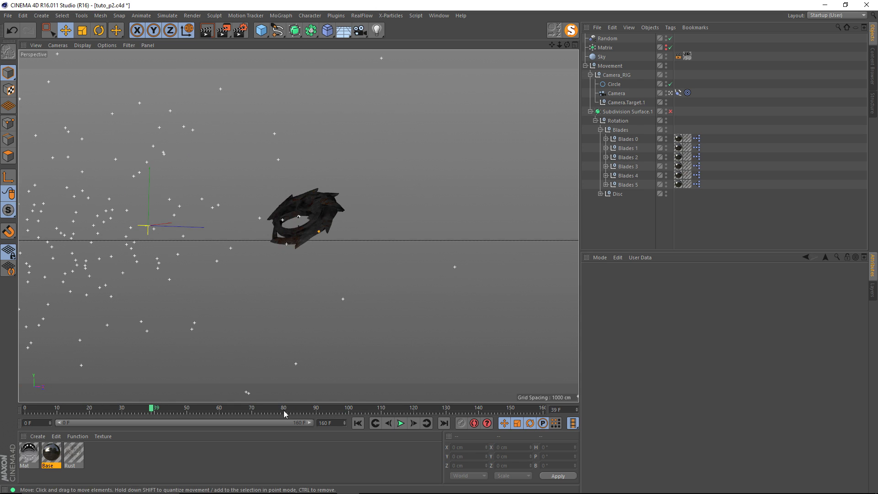
Play the animation from the start to check the pitch change, and go to frame 81
click(358, 423)
click(401, 423)
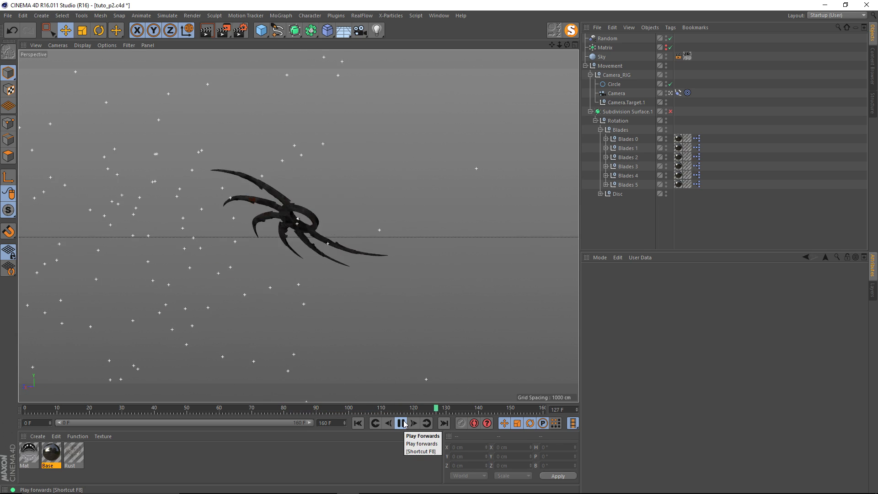
click(401, 423)
click(287, 408)
Change the output frame range in the render settings, view the image saving options and close the settings
key(ctrl+b)
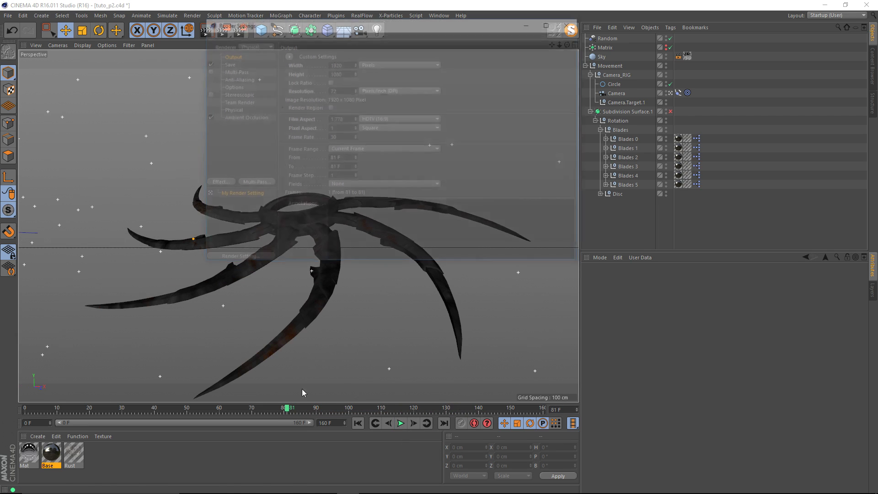
drag(264, 25, 407, 120)
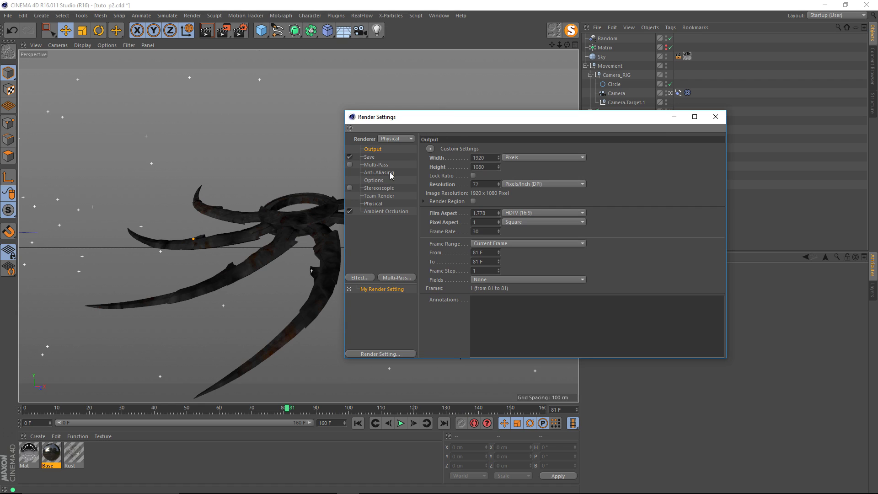
click(489, 244)
click(520, 268)
click(369, 157)
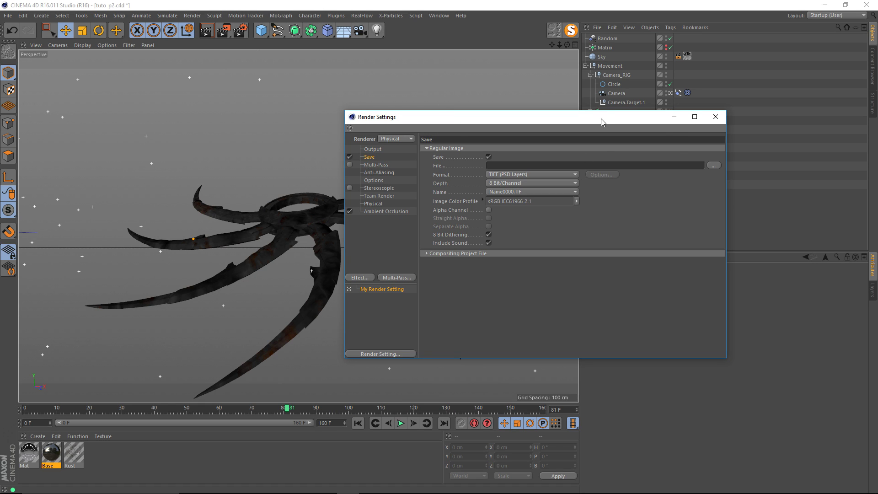
drag(601, 119, 355, 125)
click(469, 123)
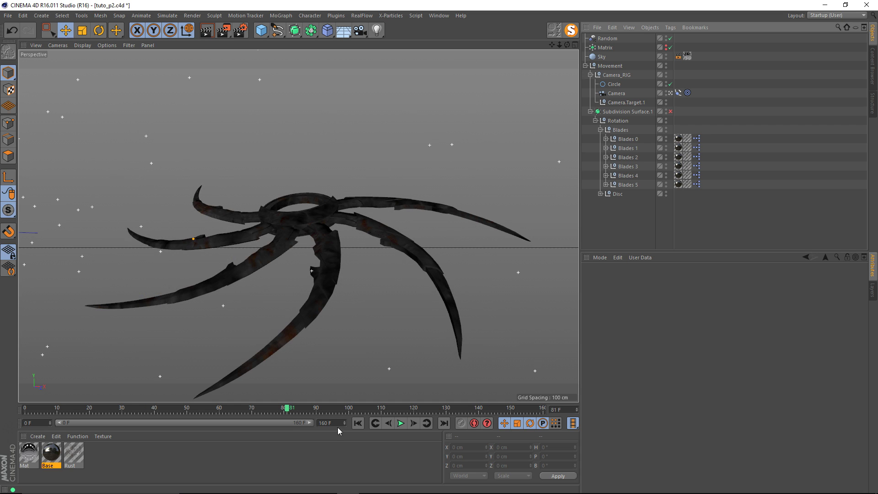
drag(286, 409, 64, 398)
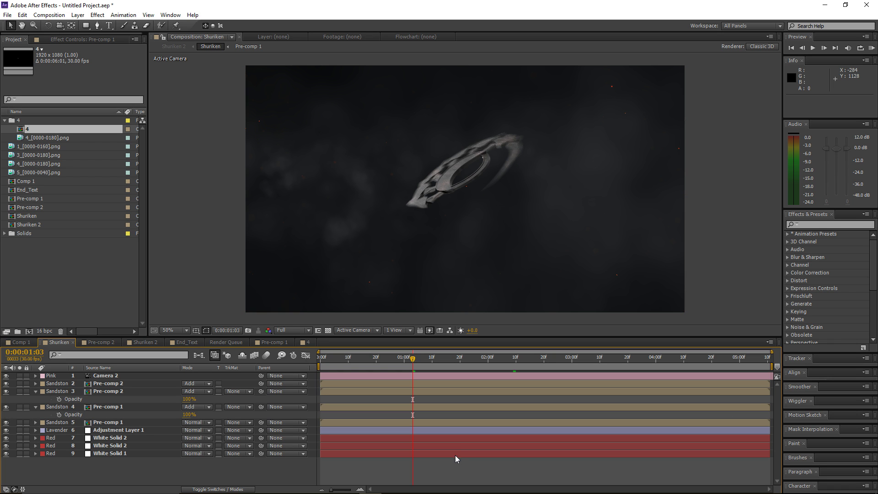
Preview the Shuriken composition at 0:00:01:24
click(460, 446)
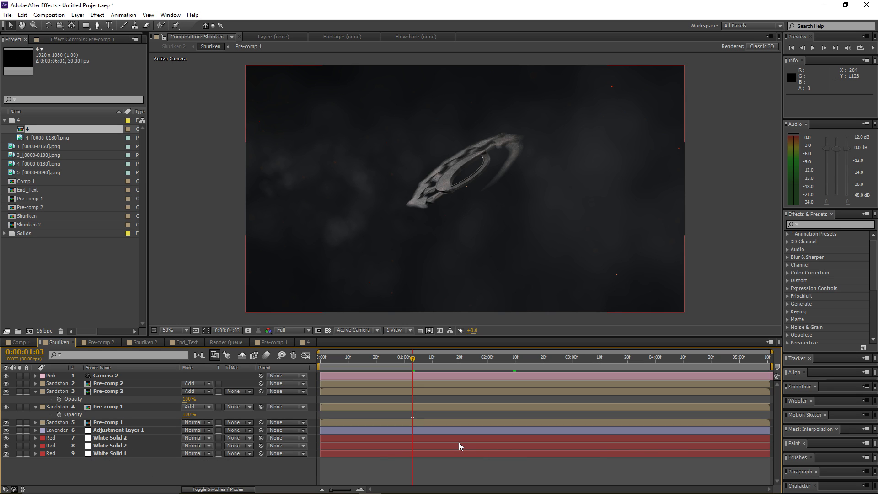
click(471, 358)
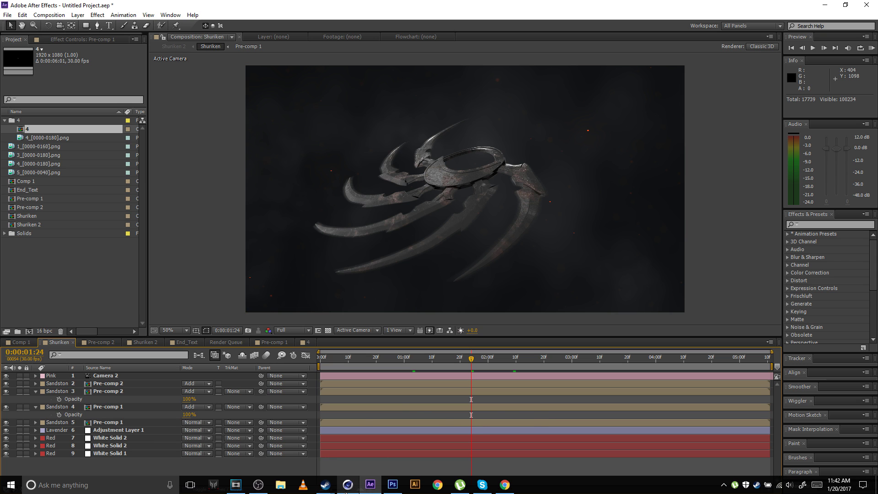
Switch to Cinema 4D, go to frame 67 and enable the Subdivision Surface
click(347, 485)
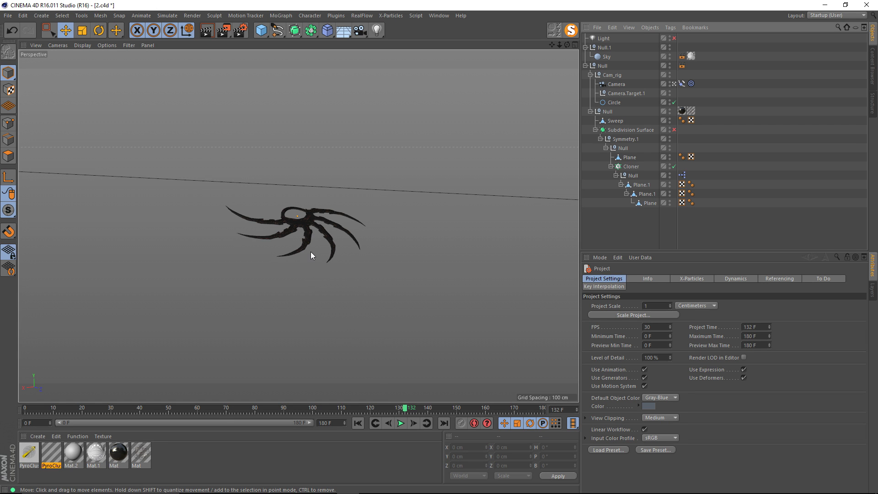
drag(263, 407, 218, 408)
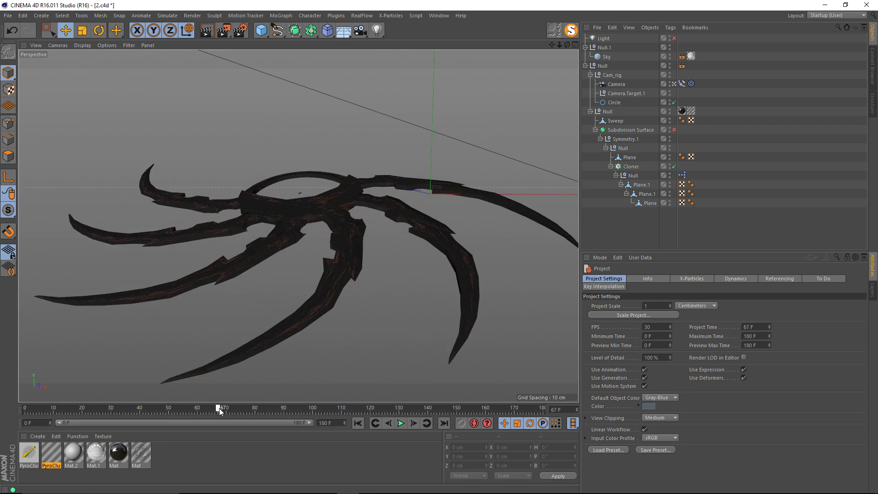
click(674, 129)
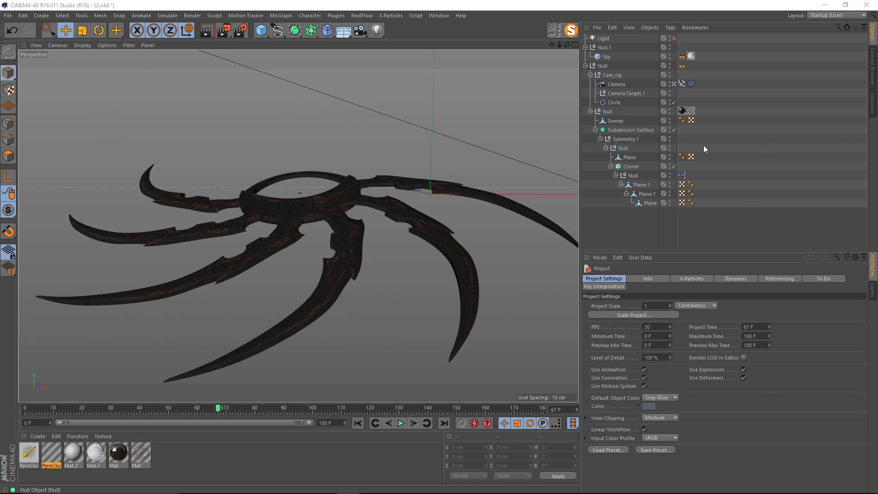
Enable Motion Blur in the Physical renderer's settings, go to frame 48 and close the render settings
key(ctrl+b)
drag(445, 116, 530, 125)
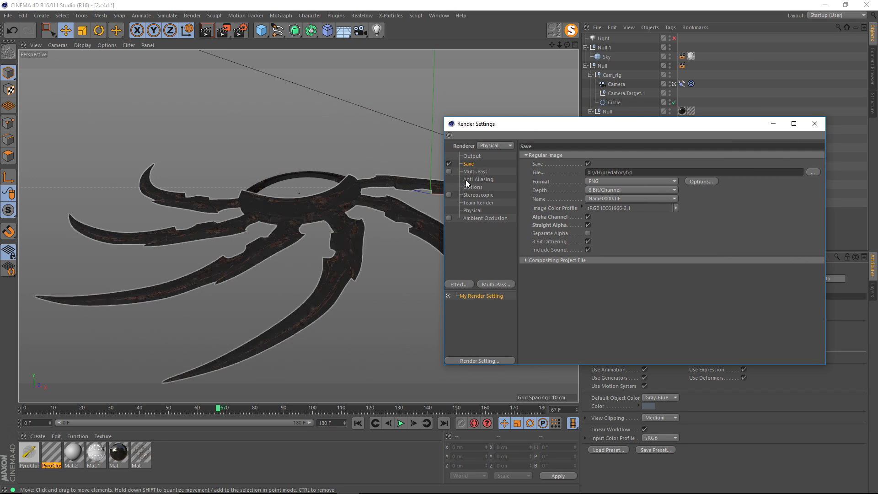
mouse_move(176, 405)
mouse_down()
mouse_move(42, 407)
mouse_move(164, 407)
mouse_up()
drag(477, 141, 556, 131)
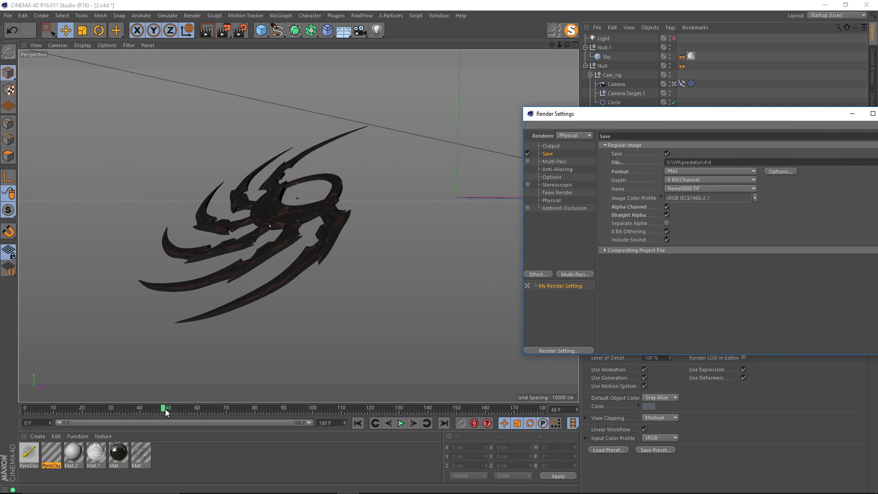
mouse_move(165, 408)
mouse_down()
mouse_move(251, 407)
mouse_move(174, 408)
mouse_up()
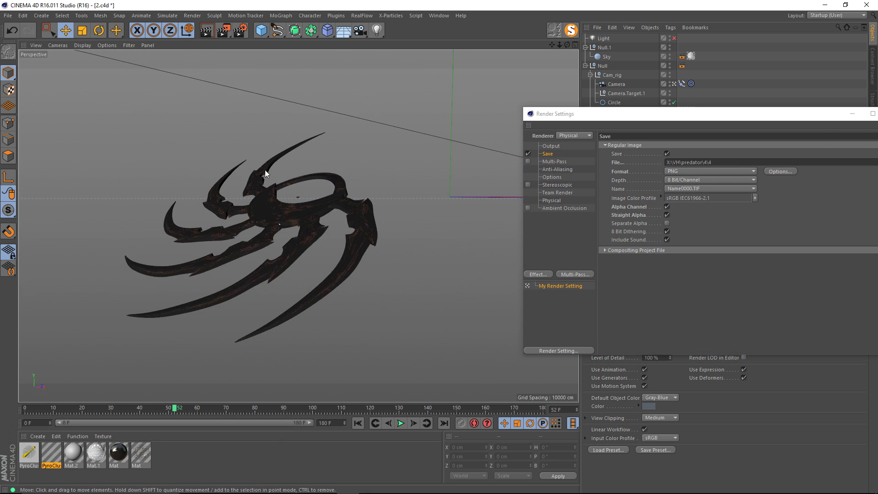
drag(555, 131, 484, 121)
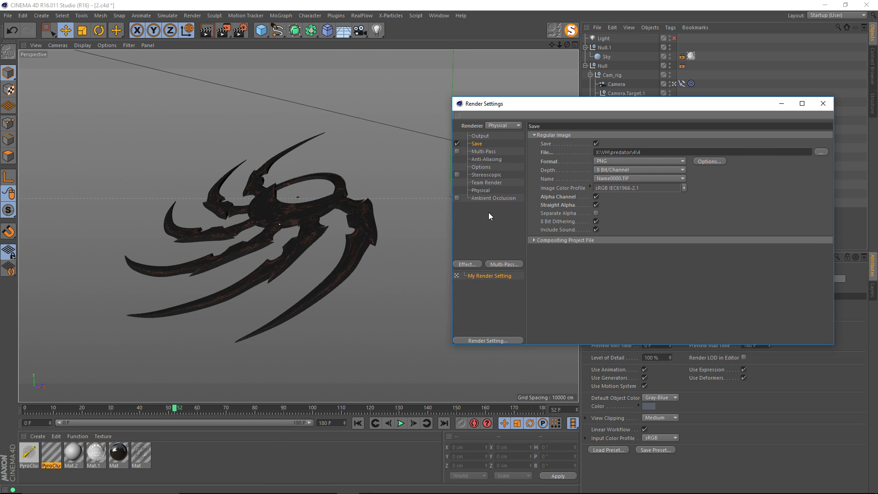
click(485, 189)
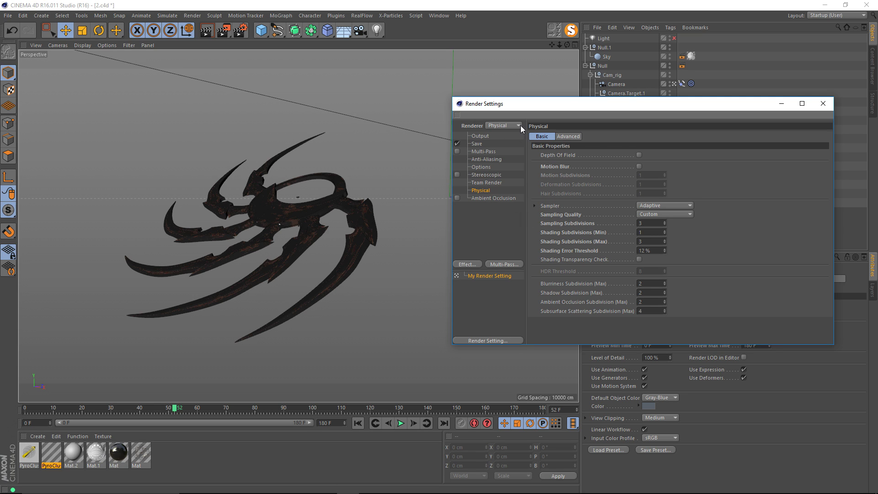
click(639, 166)
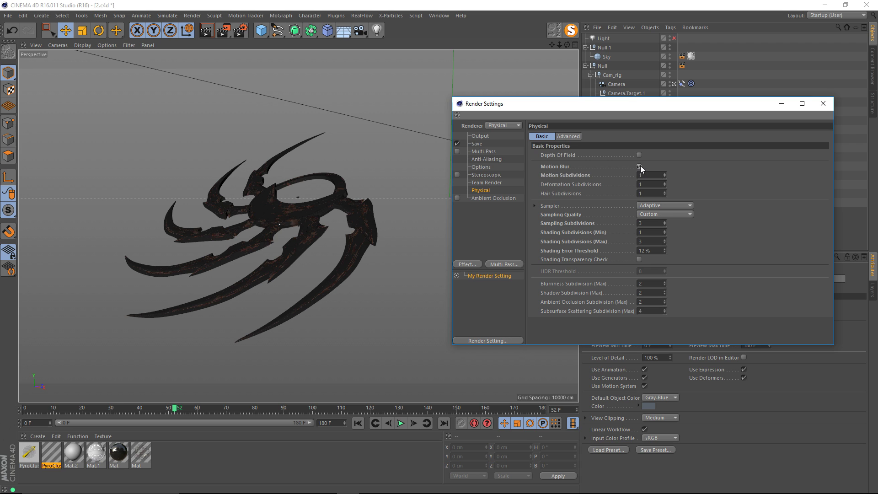
mouse_move(158, 406)
mouse_down()
mouse_move(265, 406)
mouse_move(163, 407)
mouse_up()
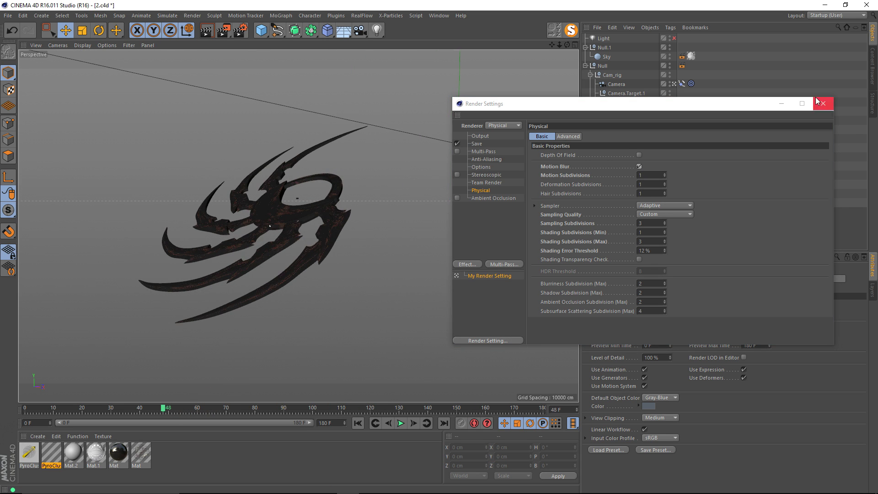
click(823, 103)
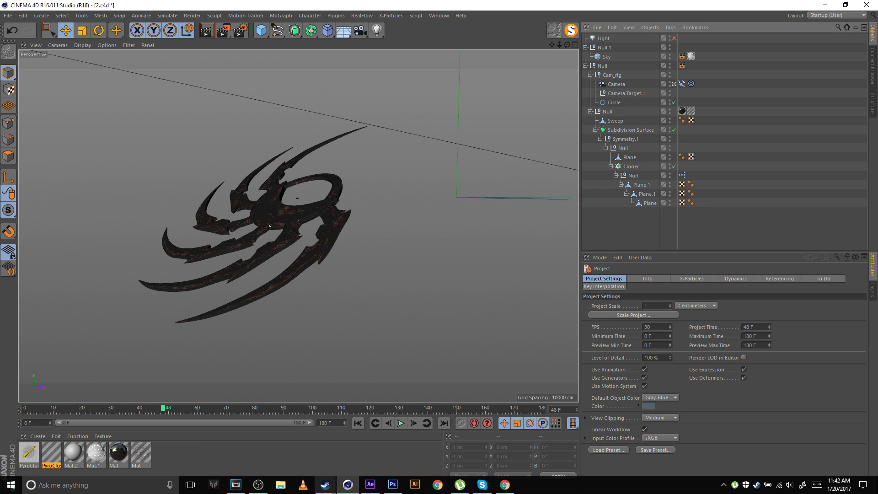
Switch to After Effects and create a new composition from the unfiled 4_[0000-0180].png sequence
click(373, 488)
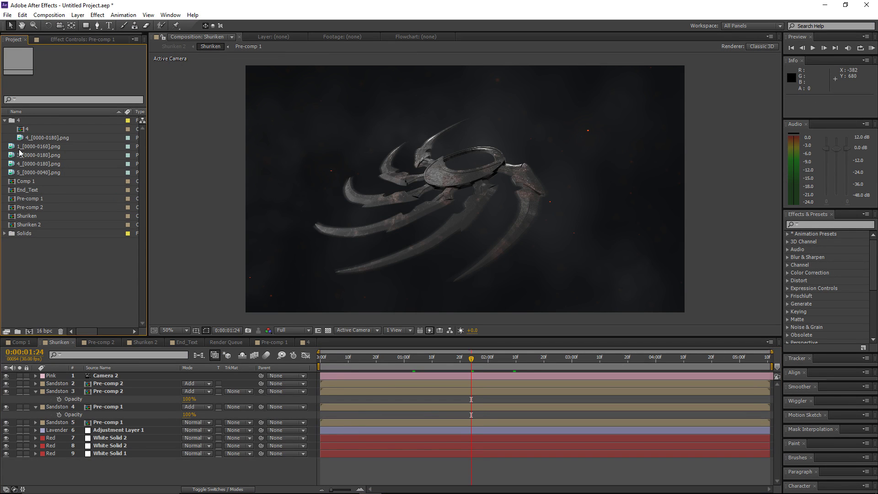
click(33, 157)
click(37, 164)
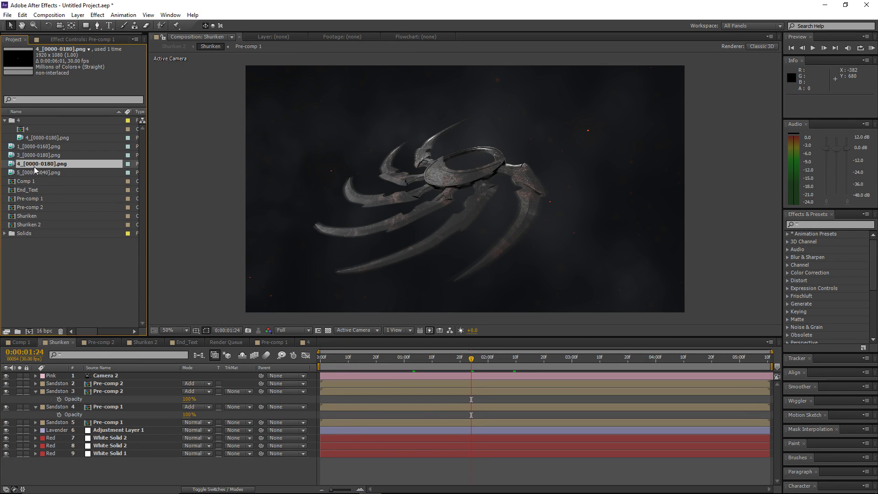
drag(33, 165, 28, 331)
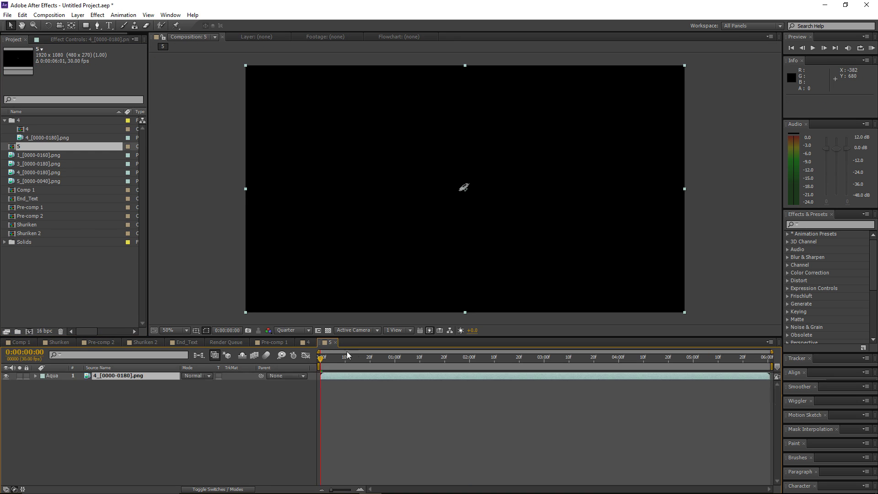
Go to 0:00:02:04 in the new composition and set its preview resolution to Full
drag(400, 368, 478, 425)
click(294, 330)
click(294, 354)
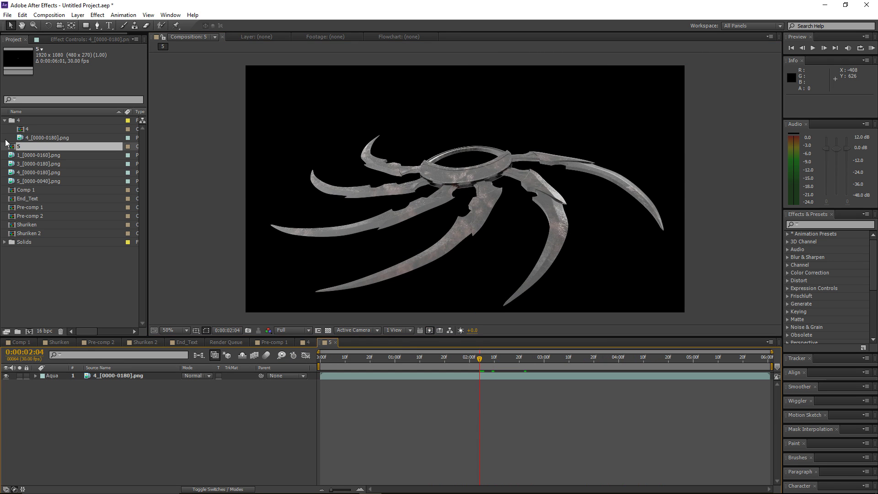
Add the 3_[0000-0180].png sequence above the 4_[0000-0180].png layer, preview it soloed up to 0:00:02:10 and end the solo
drag(23, 167, 80, 377)
click(22, 376)
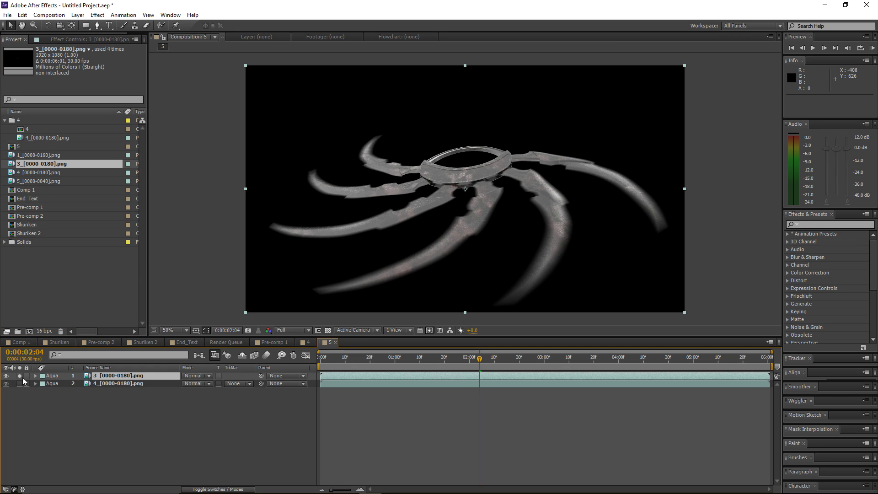
drag(457, 364, 496, 373)
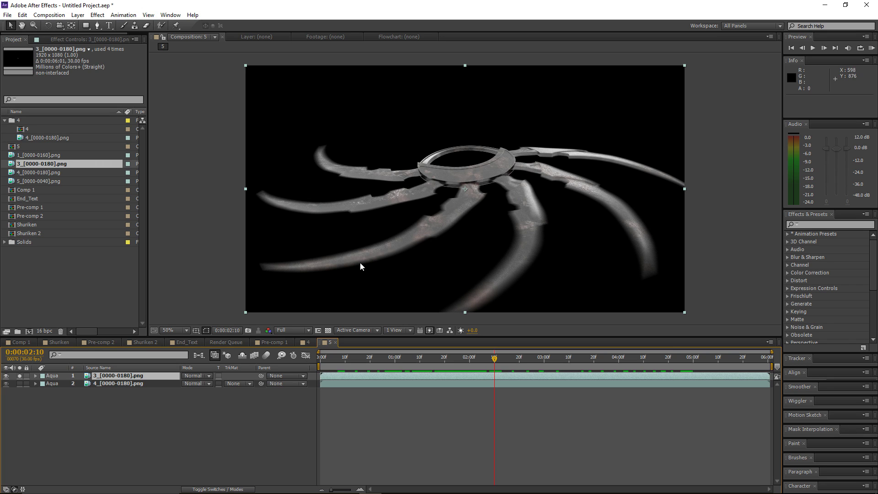
middle_drag(416, 228, 399, 227)
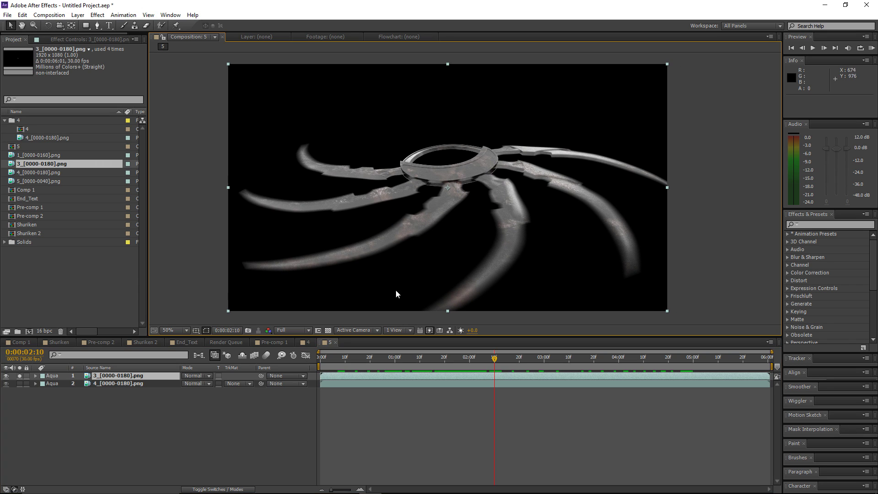
click(18, 382)
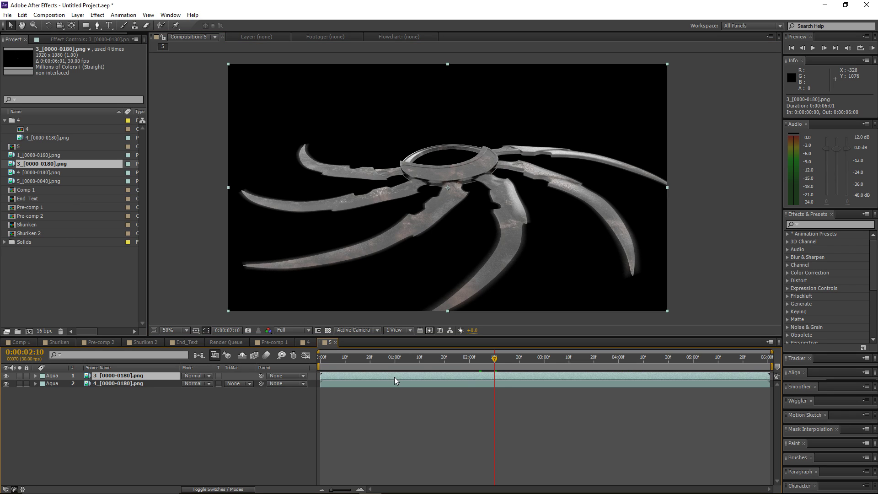
Split the 3_[0000-0180].png layer at 0:00:02:10, end its first part at 0:00:01:18 and start its second part at 0:00:03:13
key(ctrl+shift+d)
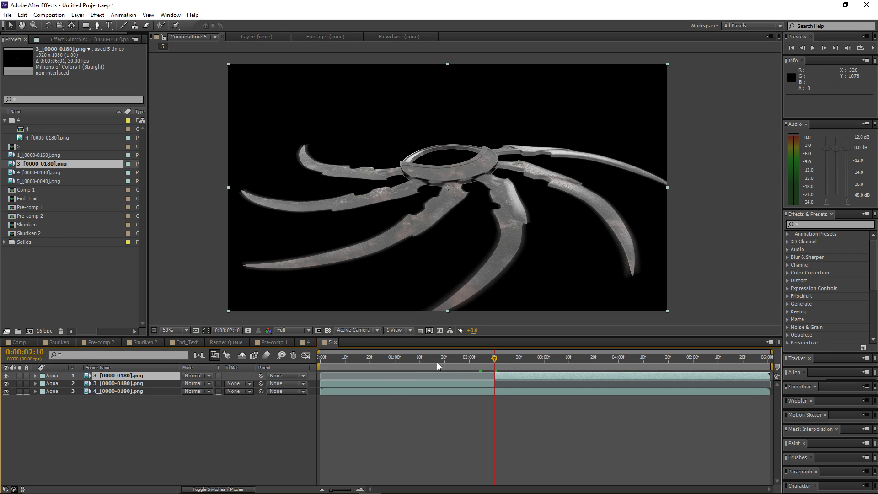
drag(491, 360, 439, 365)
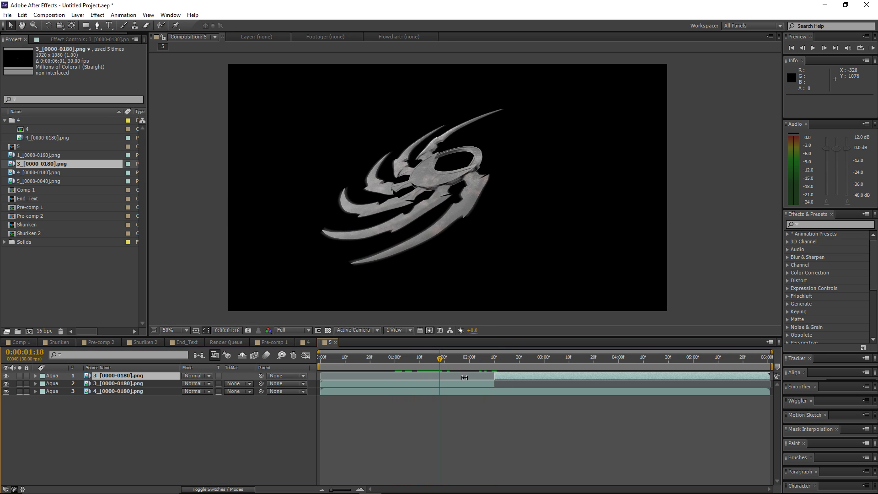
drag(494, 384, 439, 386)
key(space)
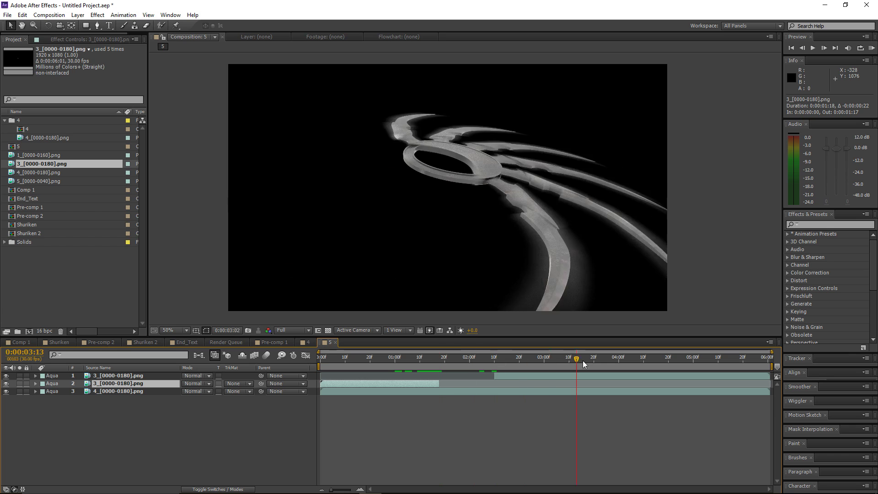
drag(495, 374, 576, 375)
Check the stretch between the two 3_[0000-0180].png parts around 0:00:02:07 and compare the layers
drag(565, 361, 486, 371)
click(435, 387)
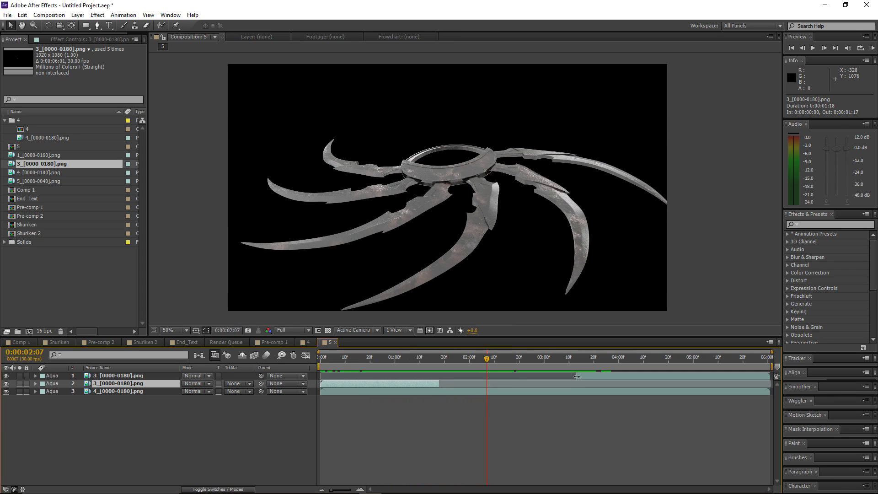
click(587, 377)
click(417, 388)
click(471, 418)
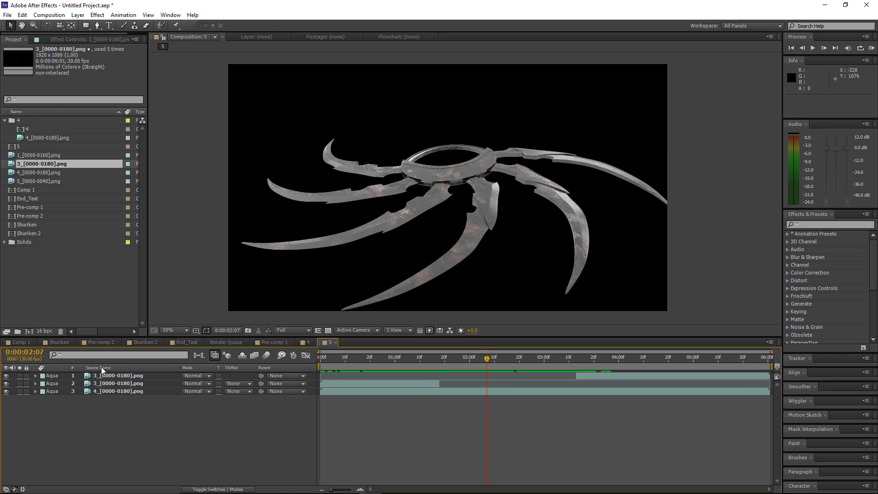
click(83, 377)
click(105, 384)
click(387, 447)
Keyframe the second 3_[0000-0180].png part's opacity from 0% at 0:00:03:13 to 100% at 0:00:03:27
drag(476, 364, 579, 365)
click(599, 375)
key(t)
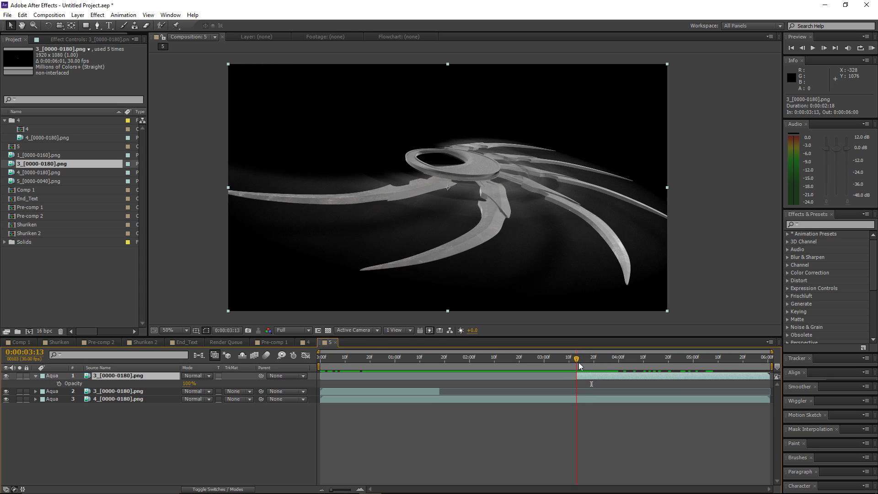
click(59, 384)
drag(597, 386, 580, 388)
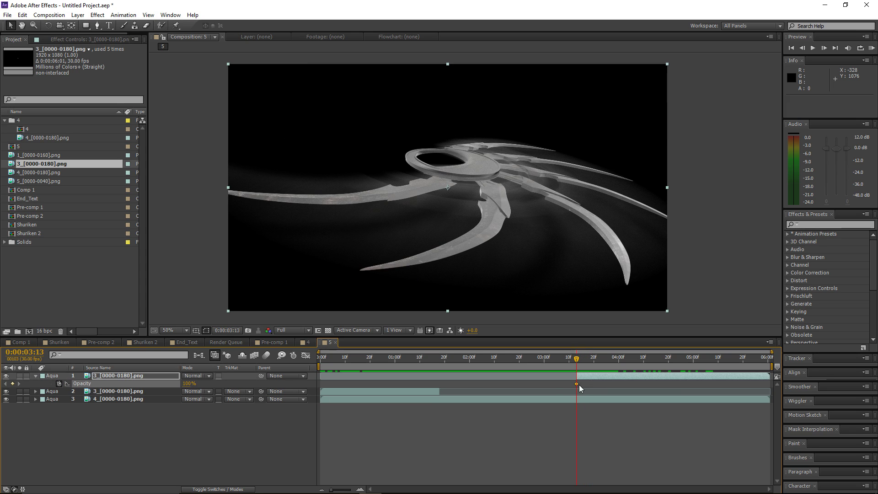
click(185, 385)
text(0)
key(Return)
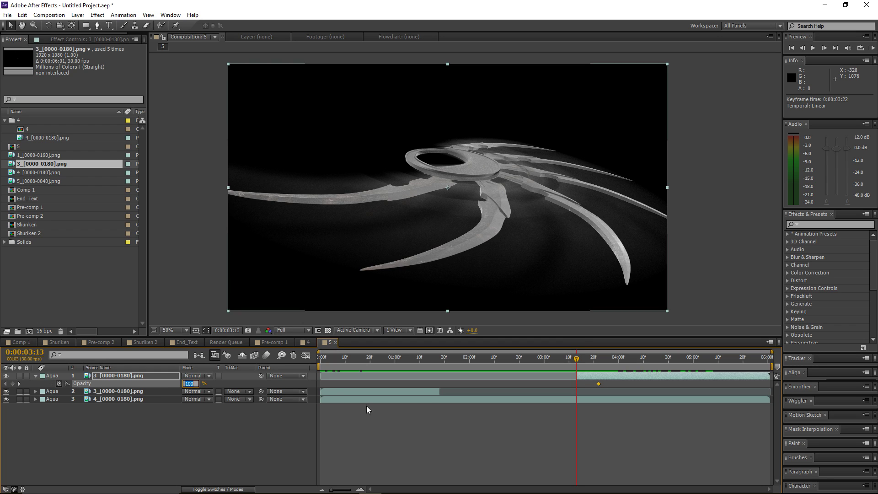
click(592, 436)
drag(575, 368, 611, 367)
Keyframe the 4_[0000-0180].png layer's opacity to fade from 100% down to 0% at 0:00:04:03
click(582, 399)
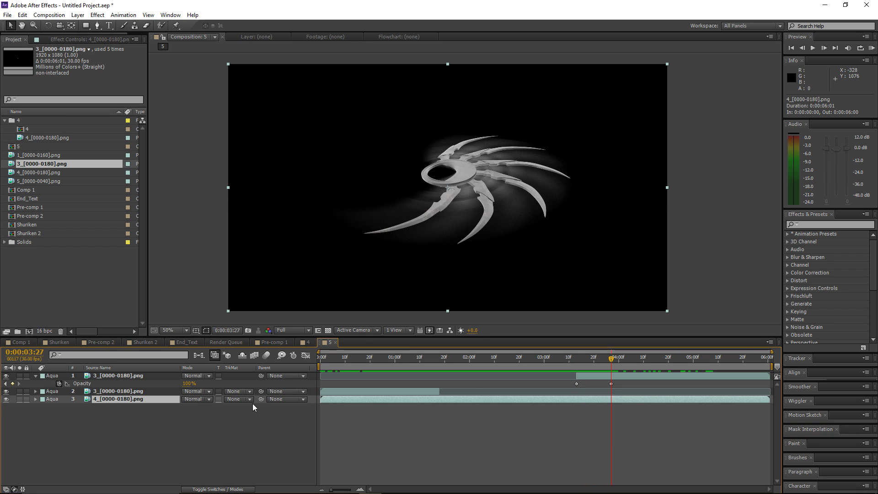
click(58, 406)
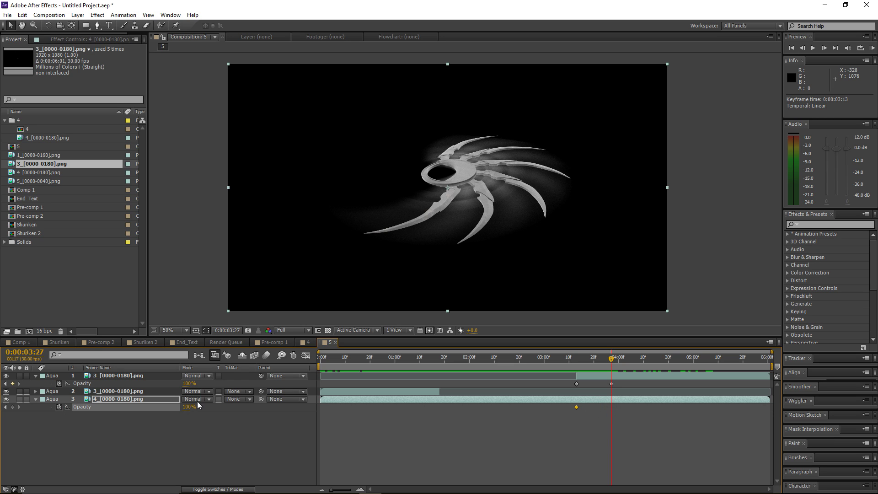
drag(185, 411, 151, 411)
drag(576, 407, 626, 407)
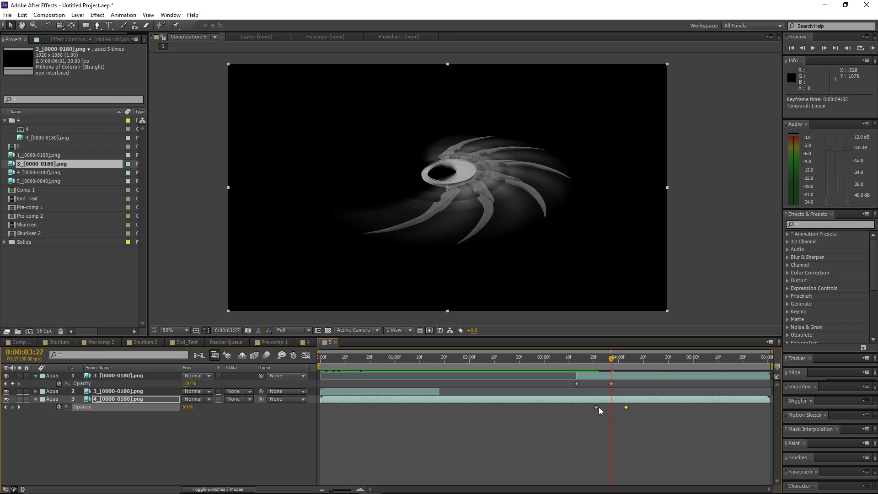
click(583, 421)
Keyframe the first 3_[0000-0180].png part's opacity to fade from 100% down to 0% at its end, 0:00:01:18
drag(611, 361, 439, 363)
click(405, 392)
key(t)
click(59, 399)
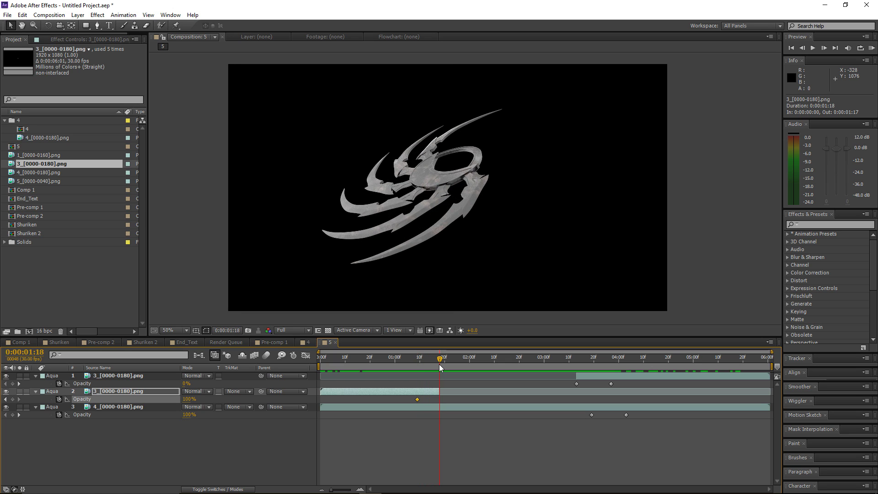
click(188, 399)
text(0)
Keyframe the 4_[0000-0180].png layer's opacity at 0% on 0:00:01:07 and at 100% on 0:00:01:18
click(418, 407)
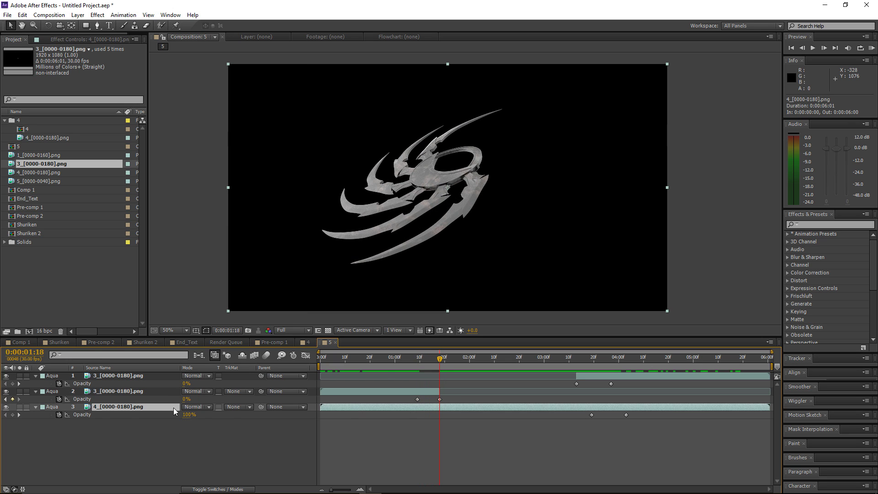
click(13, 415)
drag(432, 363, 412, 364)
click(188, 415)
text(0)
key(Return)
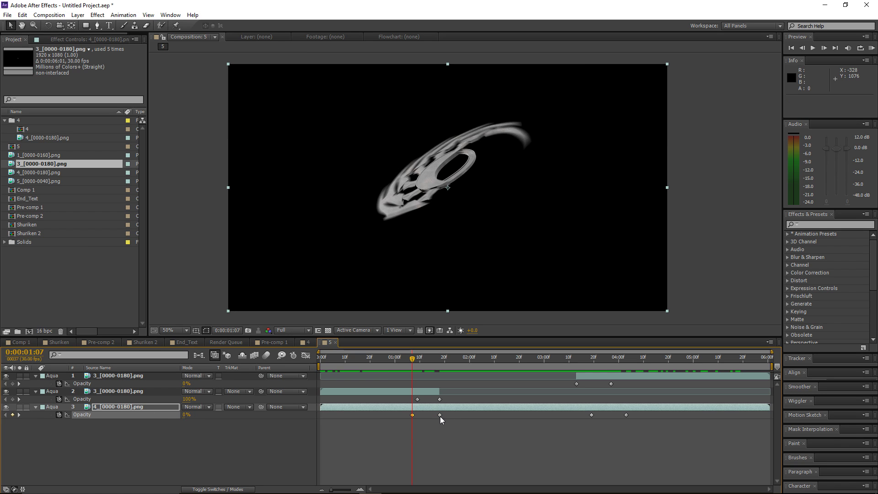
Shorten the 4_[0000-0180].png layer's fade-in and move the second 3_[0000-0180].png part's start and fade-in earlier, ending the fade at 0:00:03:15
drag(440, 415, 429, 414)
drag(412, 359, 678, 361)
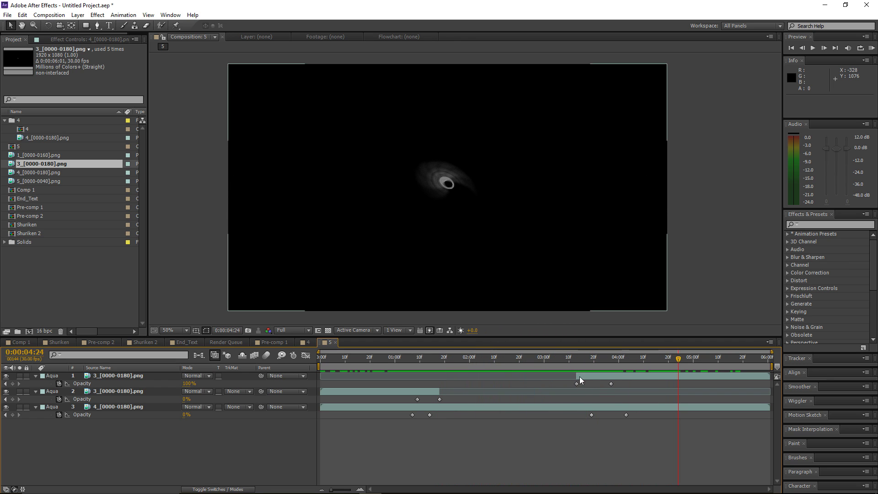
drag(577, 376, 554, 384)
drag(611, 384, 581, 384)
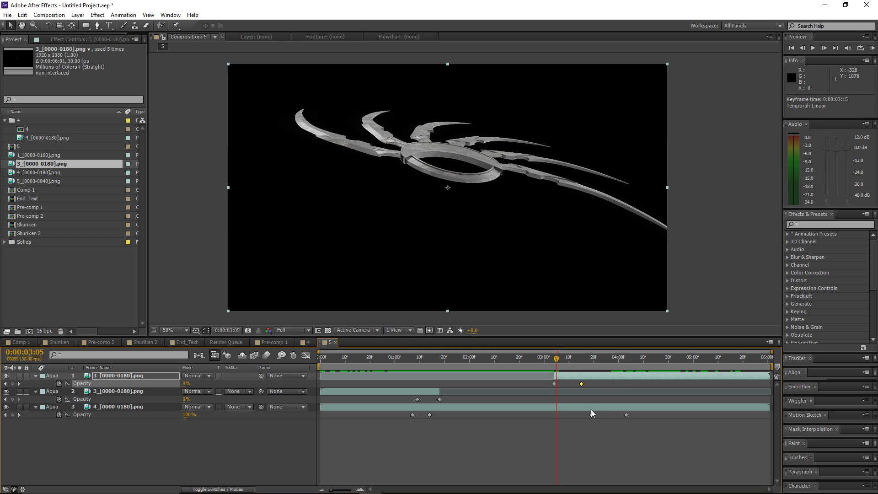
Move the 4_[0000-0180].png layer's fade-out keyframes earlier, ending at 0:00:03:29, and lengthen the second 3_[0000-0180].png part's fade-in
drag(591, 414, 616, 415)
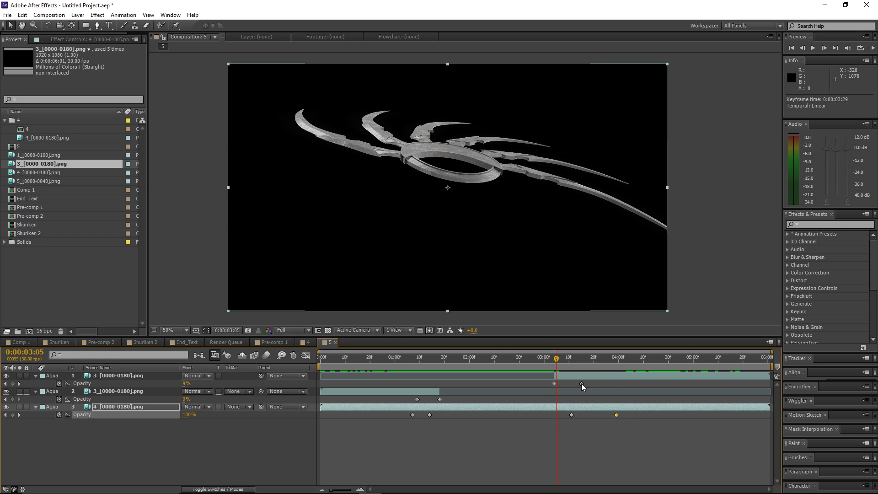
drag(582, 383, 503, 397)
click(591, 426)
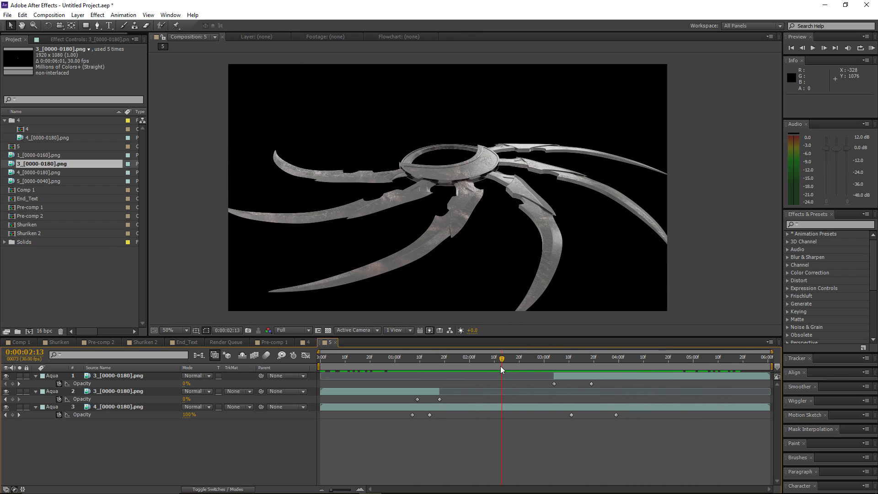
mouse_move(501, 367)
mouse_down()
mouse_move(456, 366)
mouse_move(525, 362)
mouse_move(364, 374)
mouse_move(509, 370)
mouse_up()
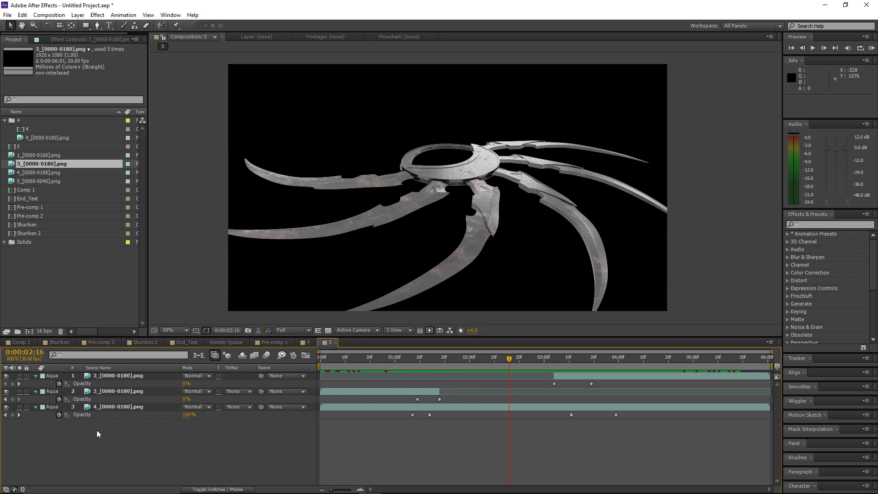
Pre-compose all three image sequence layers into a new composition named Shuriken, moving all attributes into it
drag(97, 434, 137, 376)
key(ctrl+shift+c)
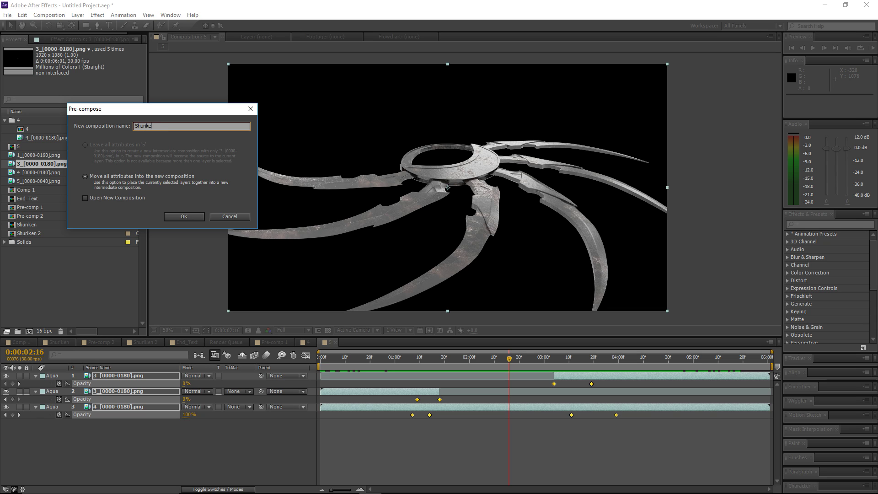
key(Return)
click(302, 447)
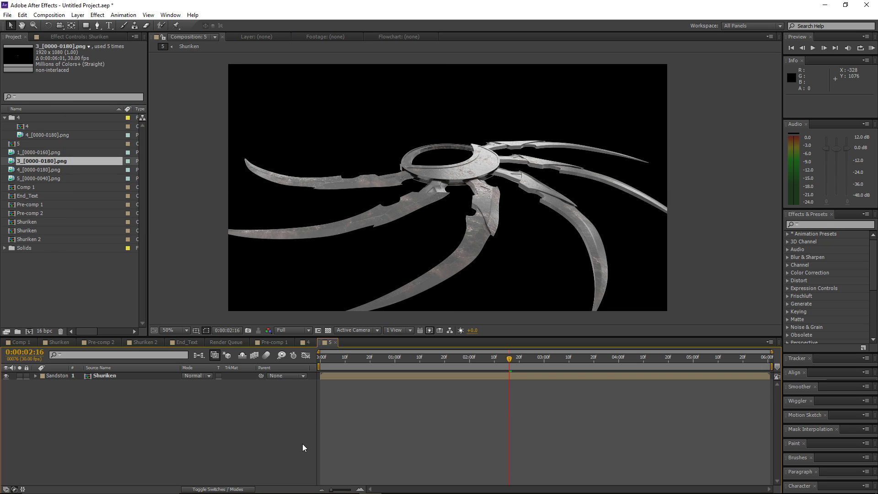
Rename composition 5 as Main_Render in its composition settings
click(49, 15)
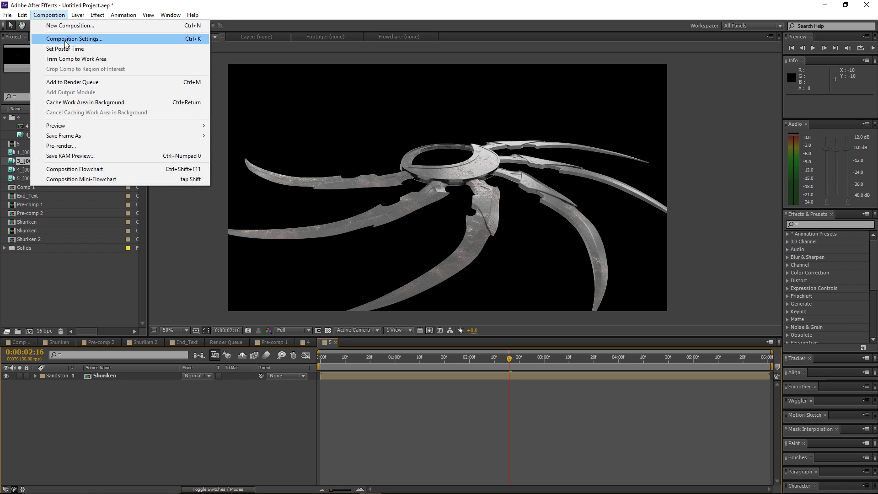
click(65, 43)
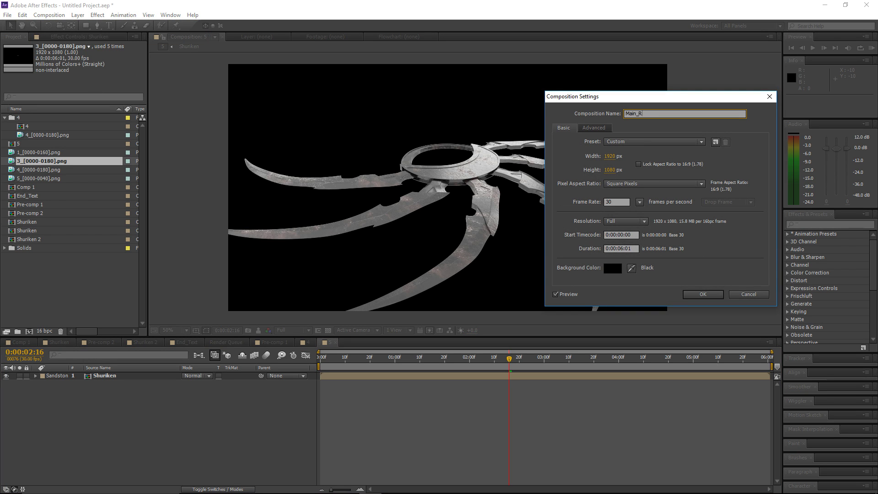
key(Return)
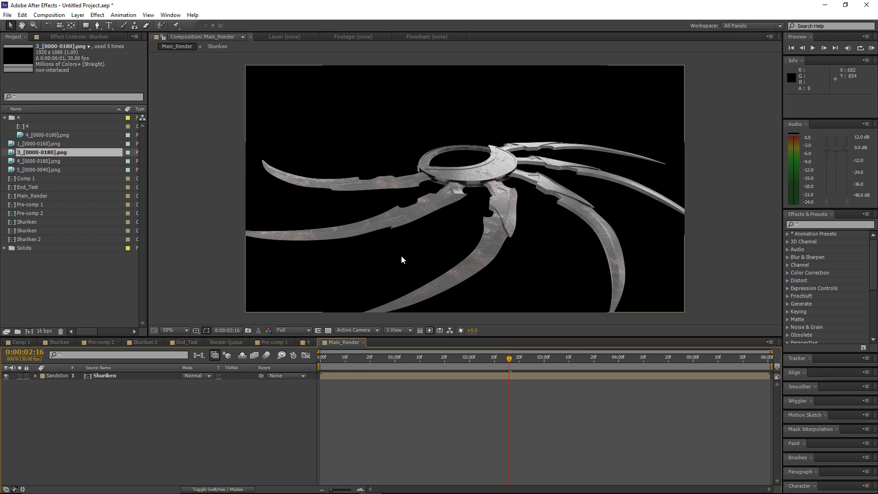
Create a full-frame white solid and place it beneath the Shuriken layer as the background
key(ctrl+y)
key(Return)
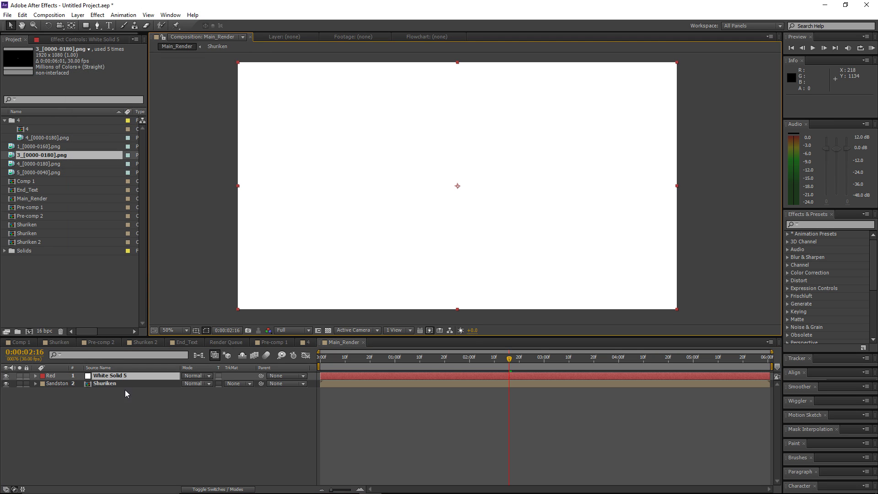
key(ctrl+shift+bracketleft)
Apply a Ramp effect to the white solid and set its shape to Radial Ramp
click(97, 15)
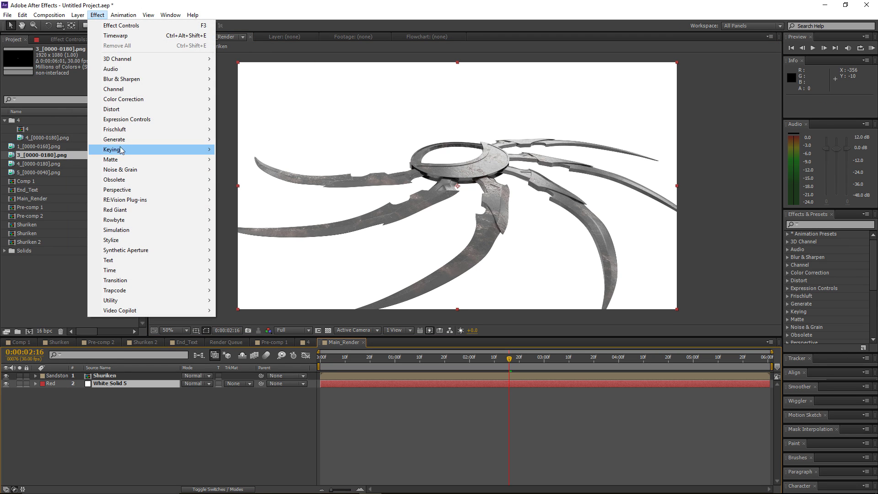
mouse_move(119, 140)
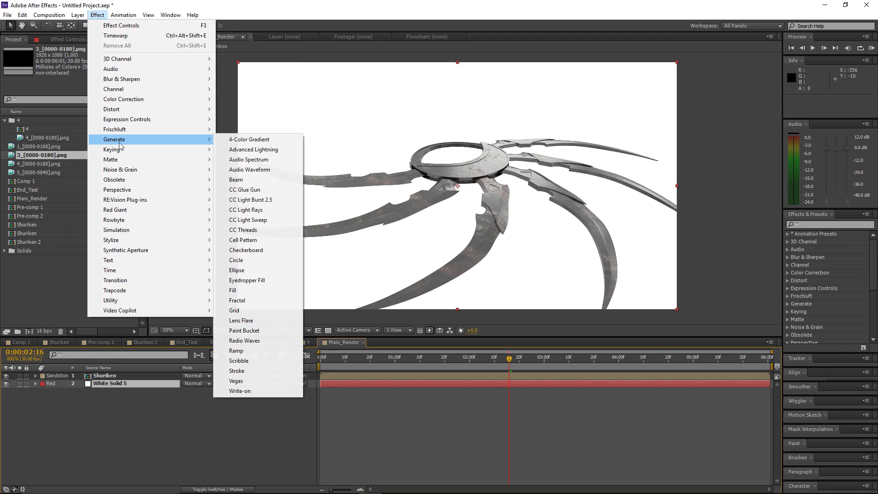
click(249, 351)
click(86, 88)
key(Escape)
click(94, 96)
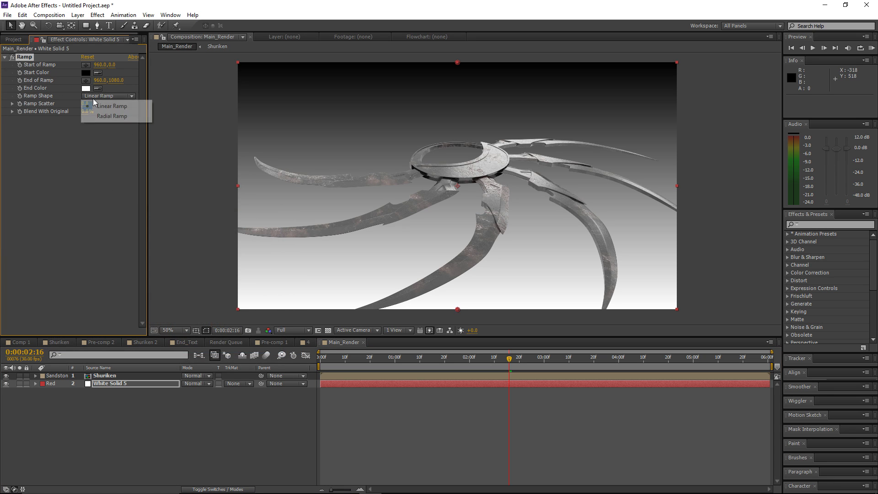
click(103, 117)
Position the ramp's start at about 1560, 1088 near the frame's lower edge and its end at about 1316, -372 above the frame
scroll(396, 187, down, 2)
drag(462, 126, 410, 232)
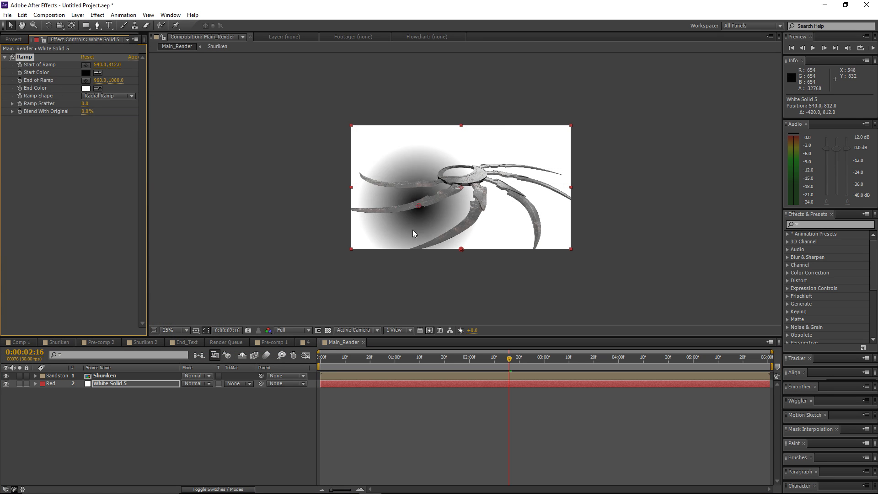
drag(461, 249, 502, 83)
drag(410, 232, 530, 250)
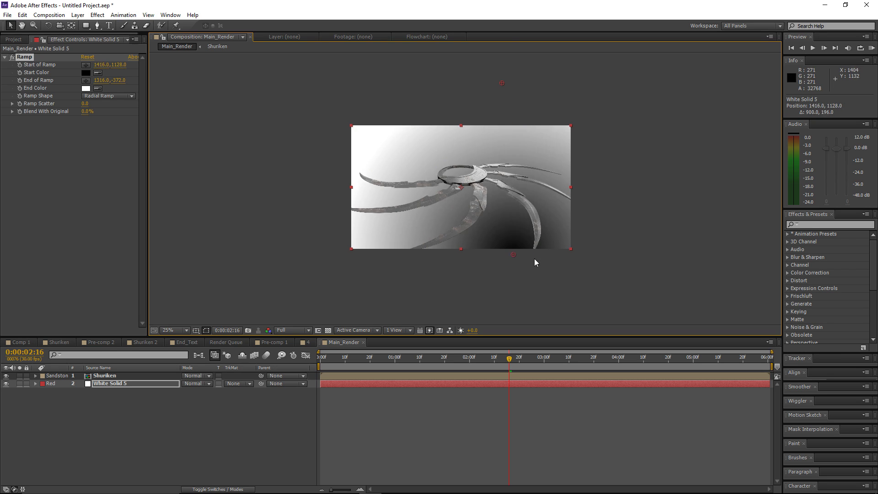
Set the ramp's end color to black
click(86, 73)
key(Escape)
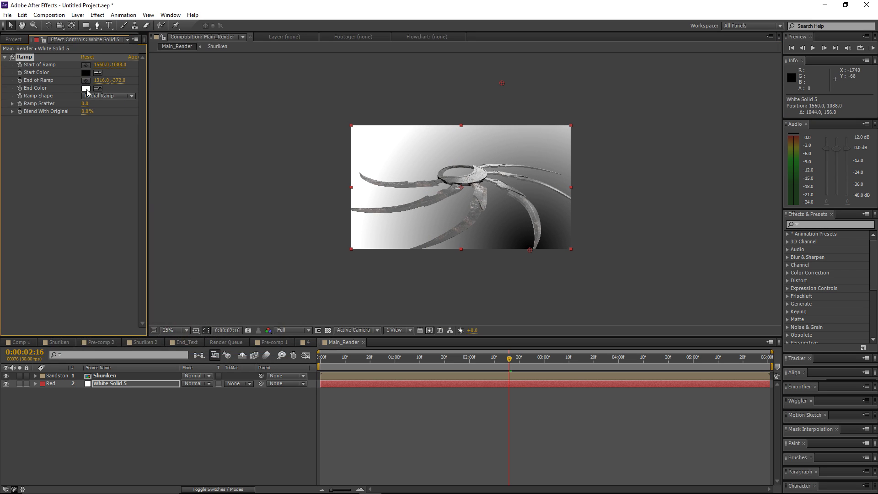
click(85, 89)
drag(121, 282, 57, 349)
key(Return)
Set the ramp's start color to a very dark desaturated blue
click(85, 74)
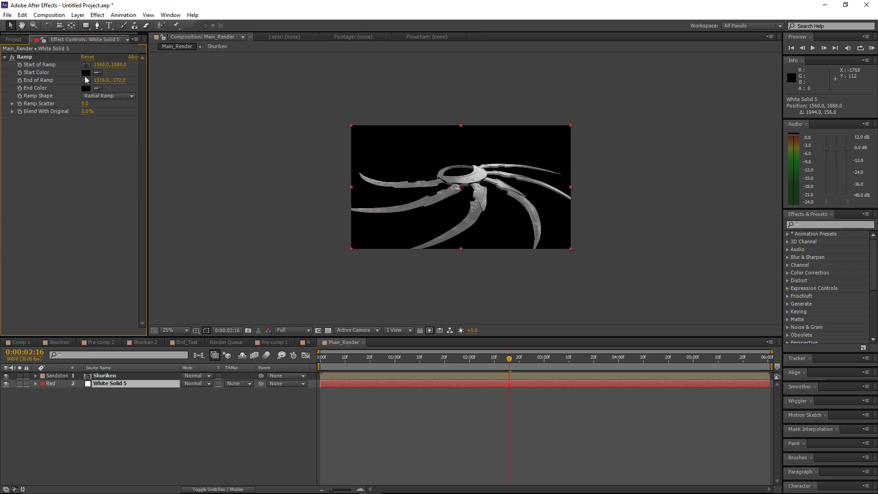
click(102, 329)
click(186, 282)
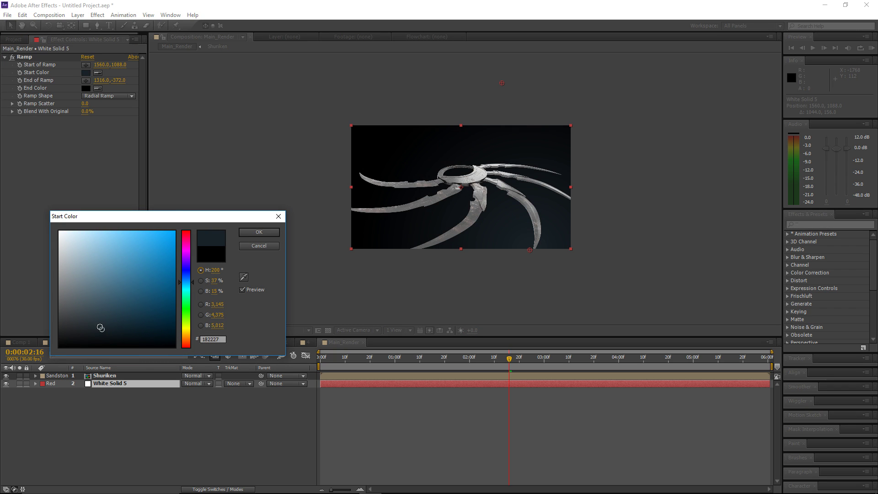
key(Return)
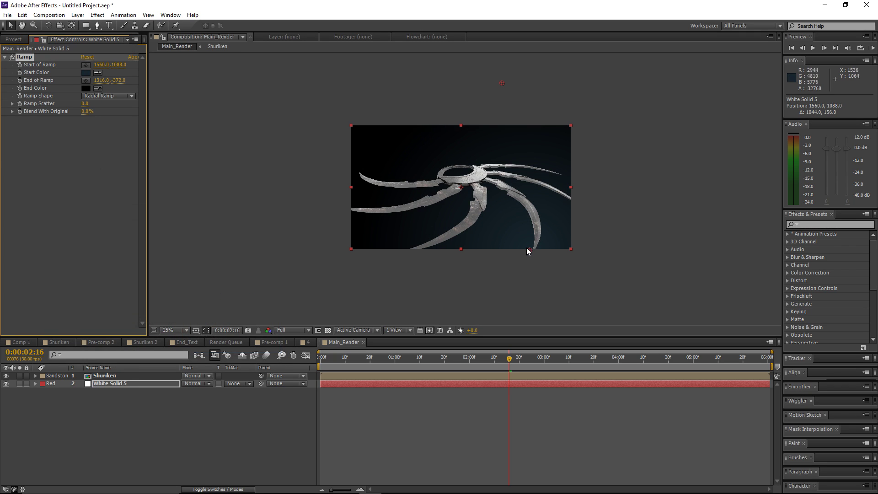
Spread the gradient by moving the ramp's start to about 1832, 1864 below the frame and its end to about 740, -1396 above it
drag(529, 250, 535, 298)
key(comma)
drag(485, 136, 450, 55)
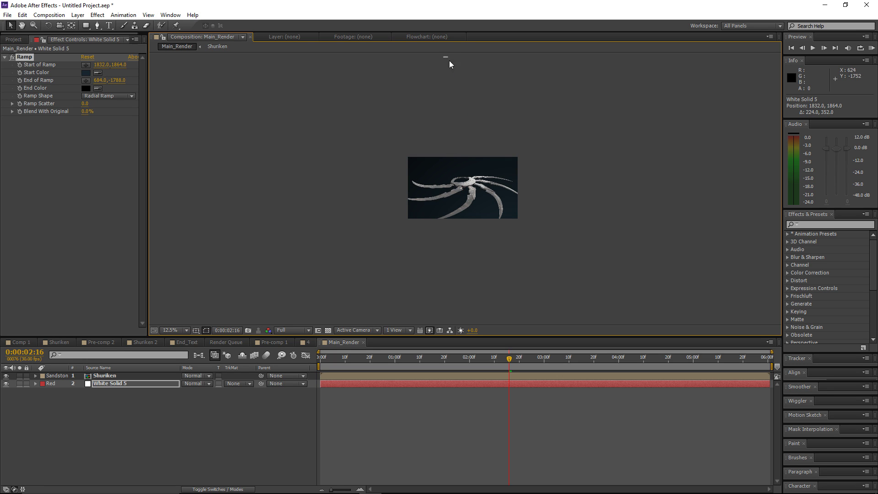
click(302, 136)
click(29, 57)
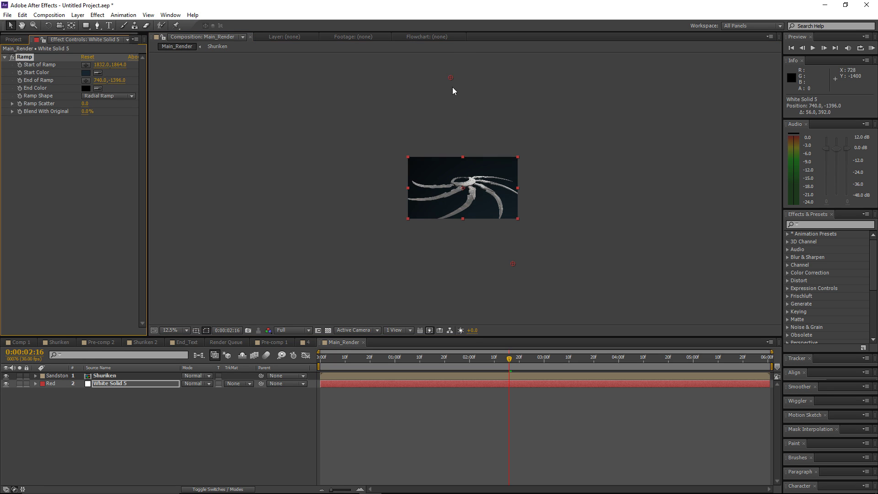
drag(452, 87, 452, 83)
scroll(473, 160, up, 2)
Apply a Curves effect to the Shuriken layer
click(505, 402)
mouse_move(506, 361)
mouse_down()
mouse_move(414, 367)
mouse_move(514, 354)
mouse_up()
click(240, 217)
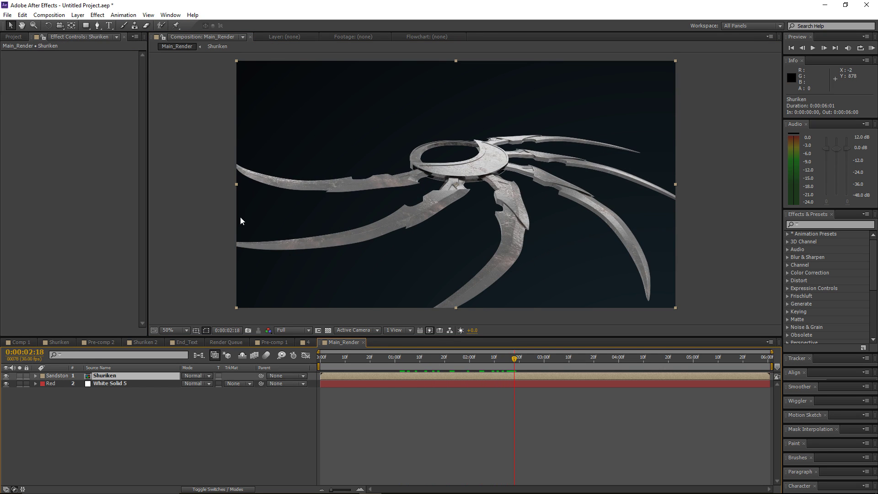
click(97, 15)
mouse_move(145, 96)
click(246, 280)
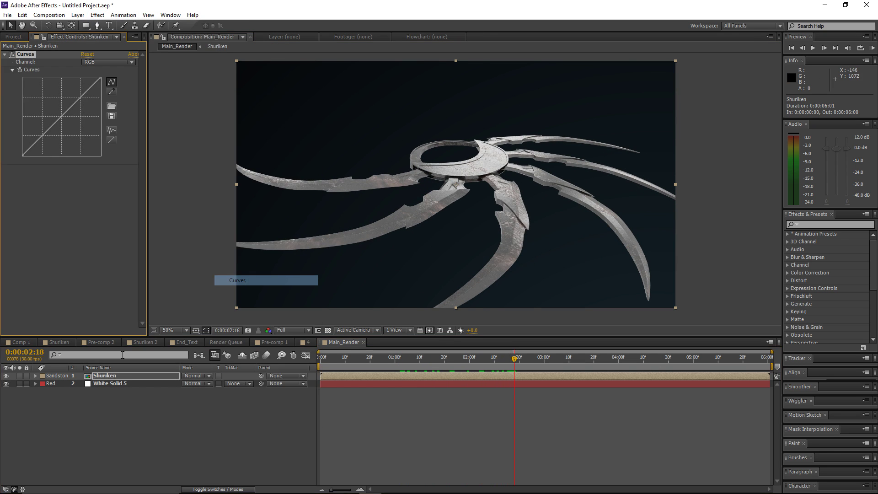
Shape the Shuriken layer's RGB curve with lowered shadows and a steep upper section to darken it and increase contrast
drag(51, 145, 57, 153)
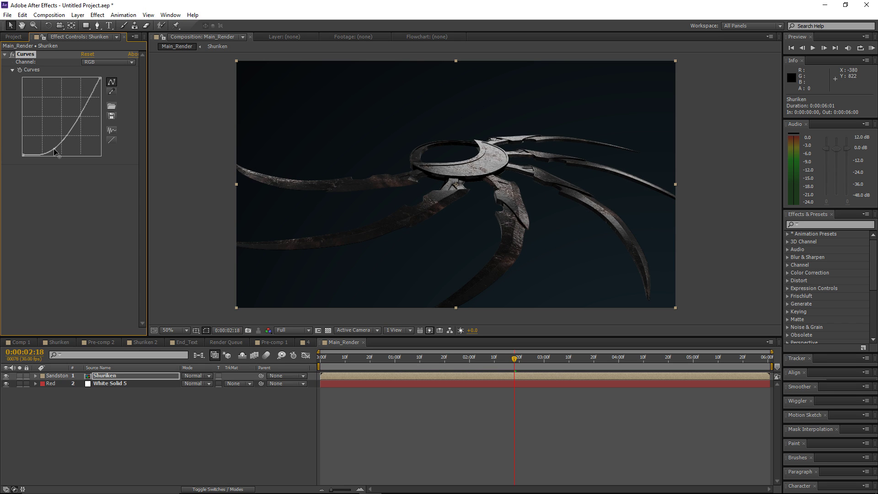
drag(85, 110, 88, 110)
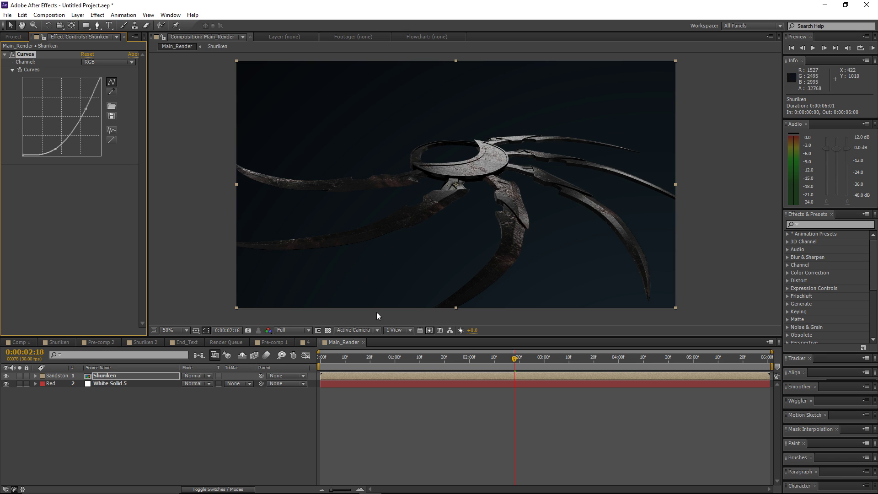
mouse_move(514, 359)
mouse_down()
mouse_move(364, 372)
mouse_move(535, 366)
mouse_move(510, 373)
mouse_up()
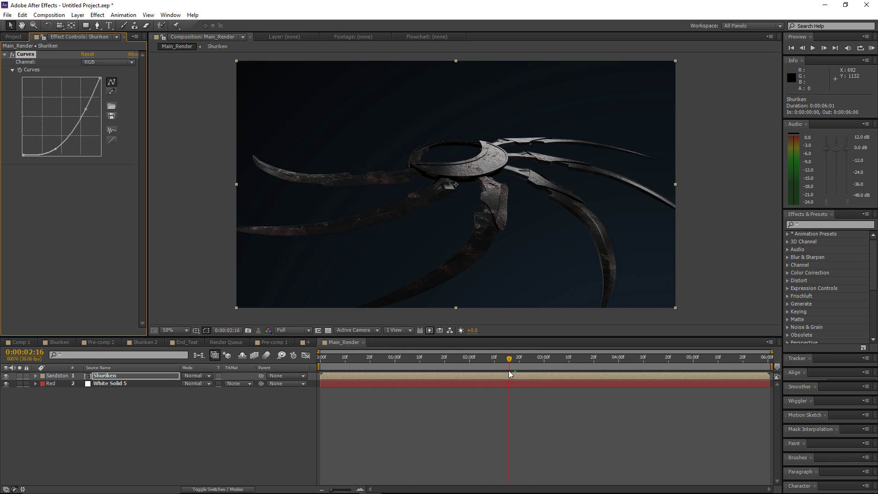
drag(56, 148, 55, 146)
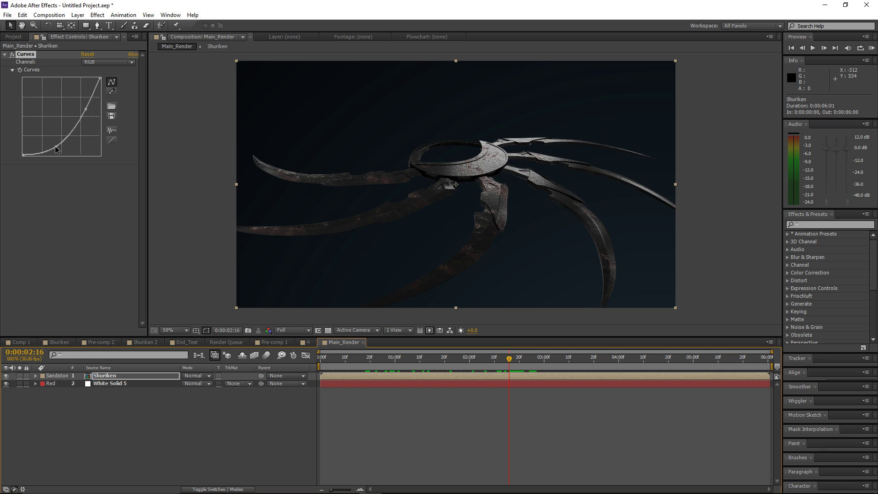
drag(84, 104, 84, 105)
drag(54, 148, 58, 147)
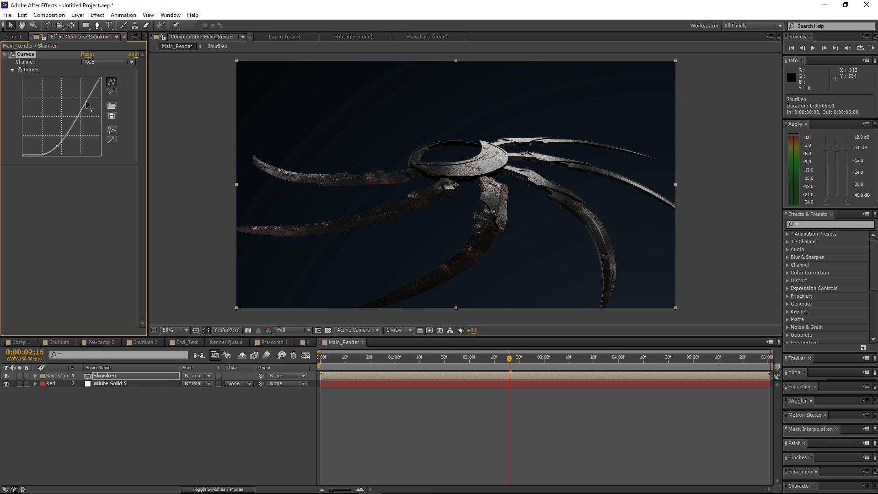
drag(499, 360, 488, 377)
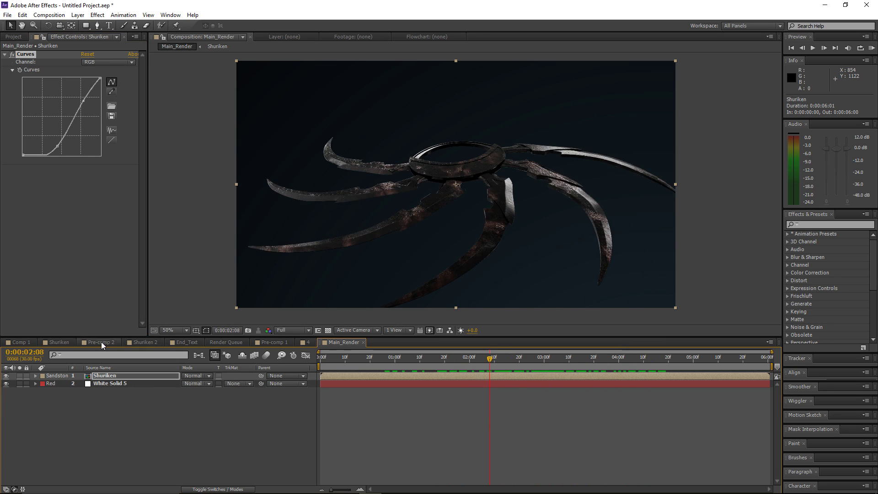
Duplicate the Shuriken layer with its Curves effect and solo the upper copy
key(Return)
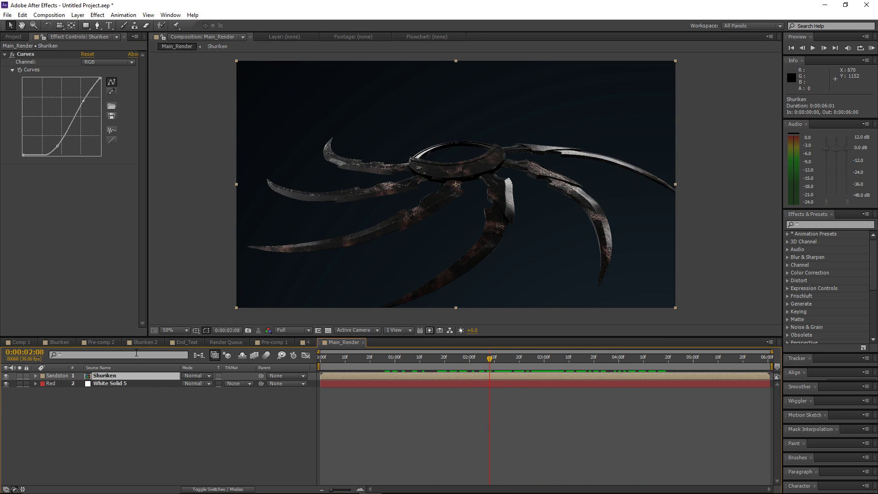
drag(463, 366, 479, 365)
click(133, 392)
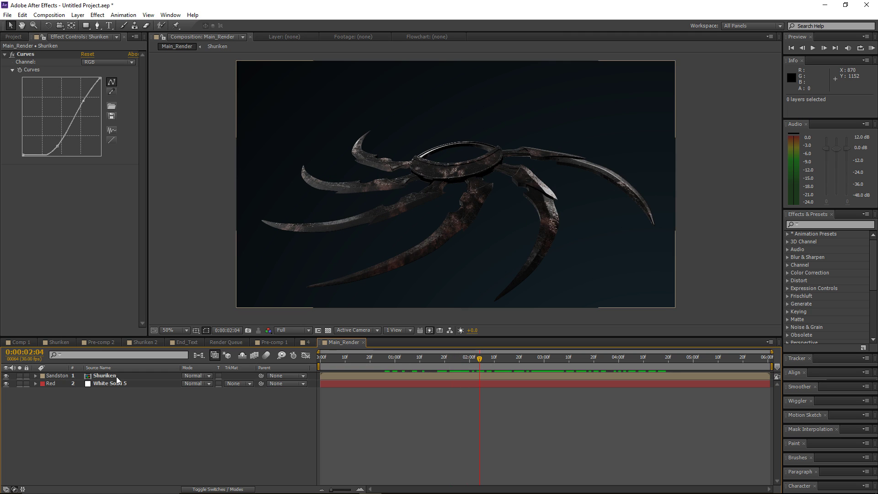
click(110, 375)
key(ctrl+d)
click(19, 376)
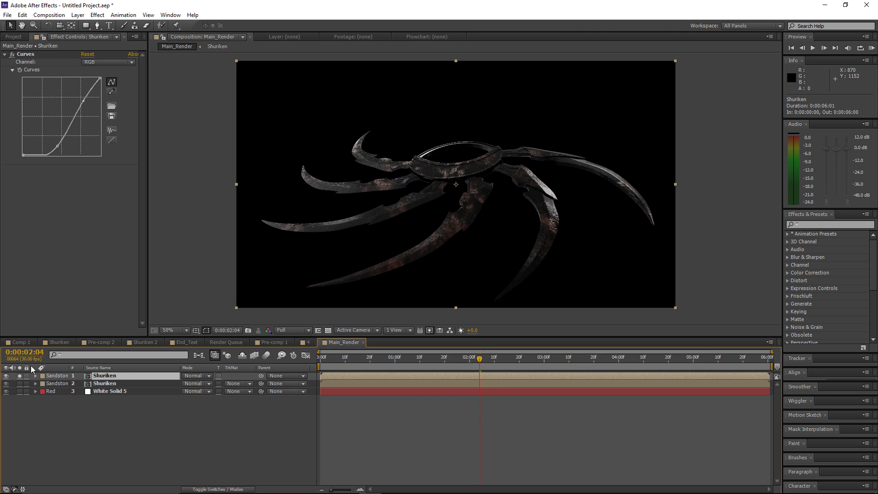
Reshape the upper Shuriken copy's RGB curve with crushed shadows and a steep upper section to isolate its brightest highlights
drag(56, 147, 64, 151)
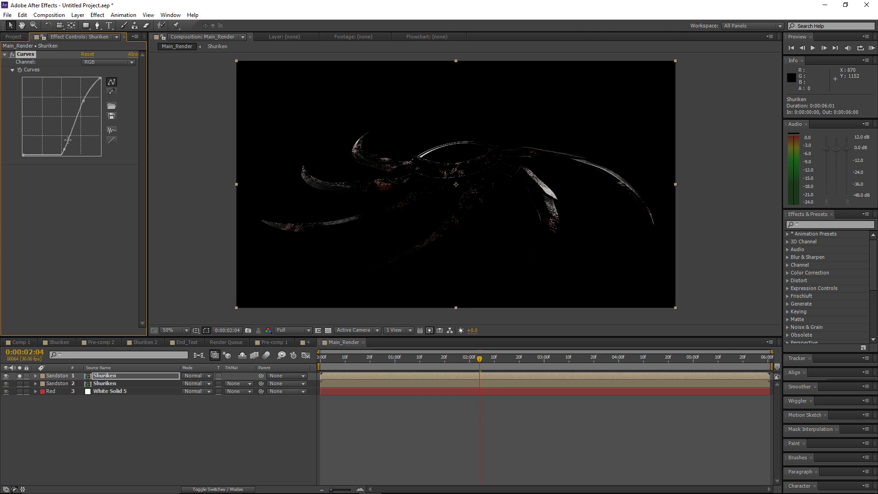
drag(84, 97, 88, 100)
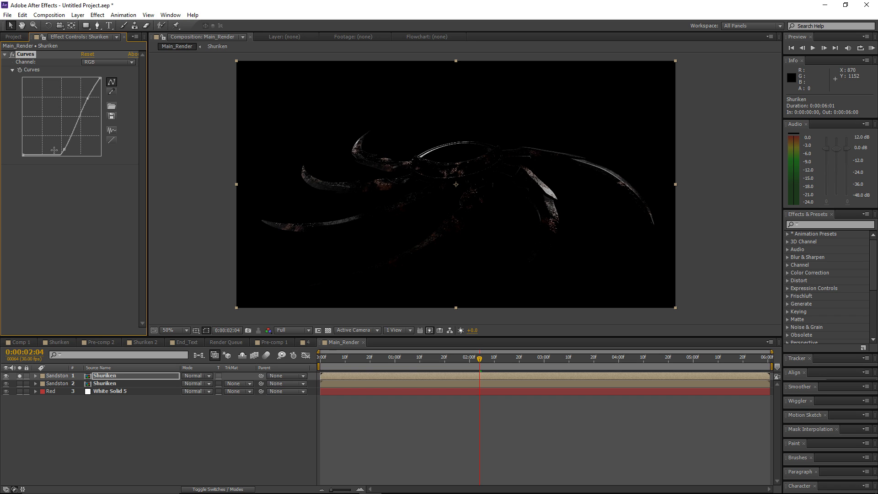
drag(64, 150, 65, 149)
drag(92, 98, 87, 98)
Add a Glow effect to the upper Shuriken copy with radius 87 and threshold 37.6%
click(97, 15)
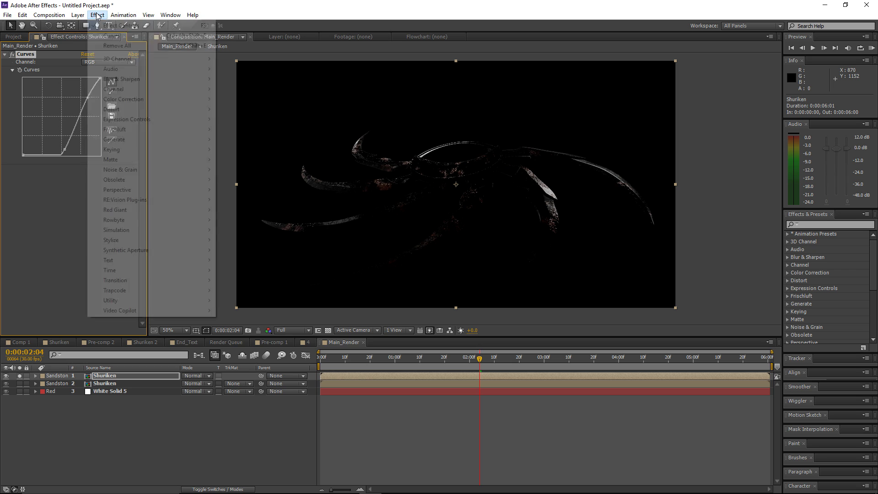
mouse_move(118, 240)
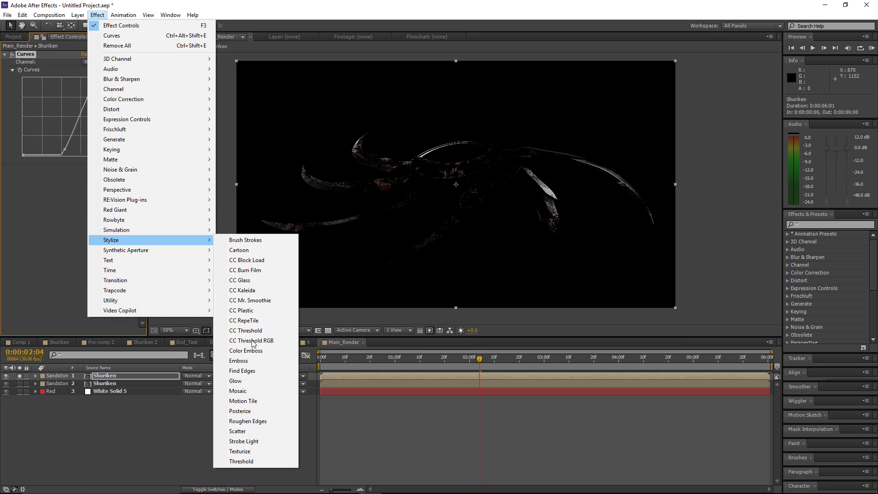
click(251, 382)
drag(102, 192, 117, 191)
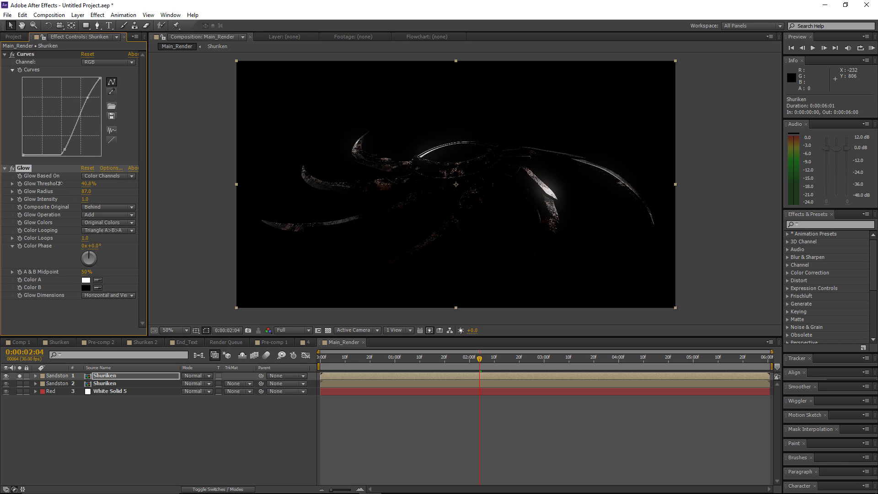
drag(42, 184, 57, 187)
Unsolo the upper Shuriken layer and set its blending mode to Add
click(19, 375)
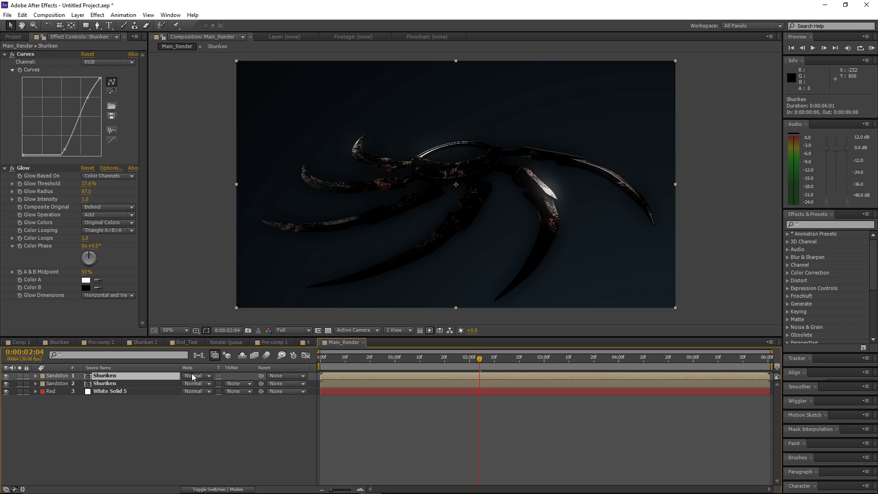
click(202, 375)
click(229, 189)
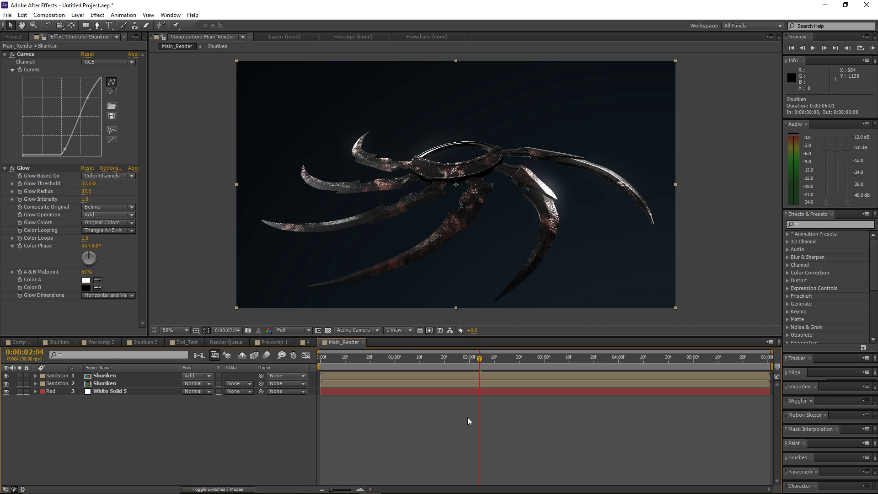
Check the glow at 0:00:02:20 and lower the upper Shuriken layer's opacity to 24%
drag(479, 358, 522, 369)
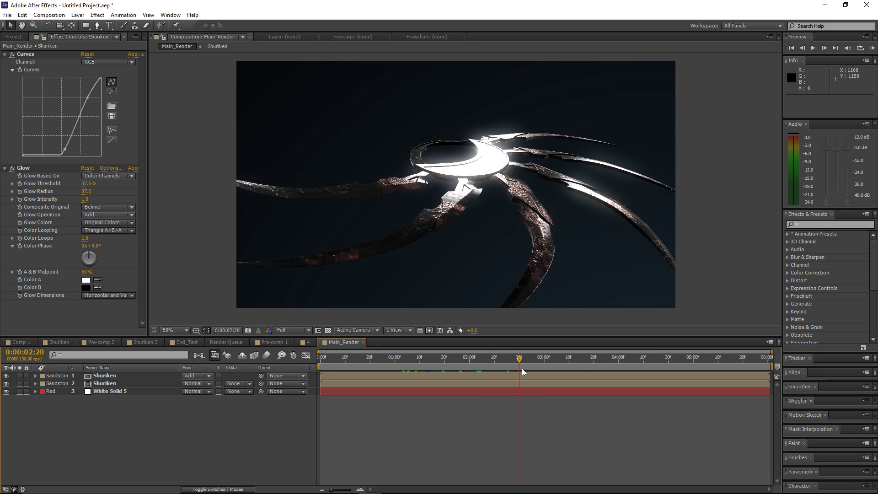
click(96, 376)
key(t)
drag(190, 387, 100, 392)
Refine the lower Shuriken layer's RGB curve by raising its upper section, and check the look at 0:00:02:15
drag(54, 147, 59, 153)
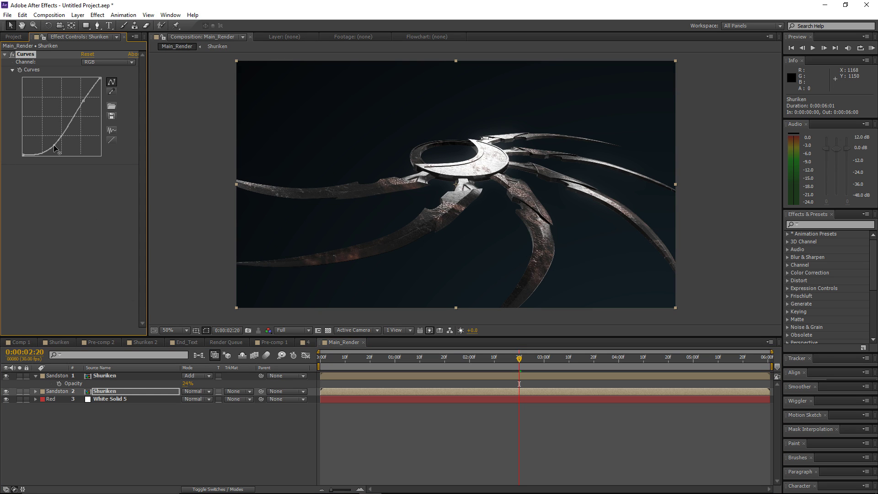
drag(87, 99, 83, 95)
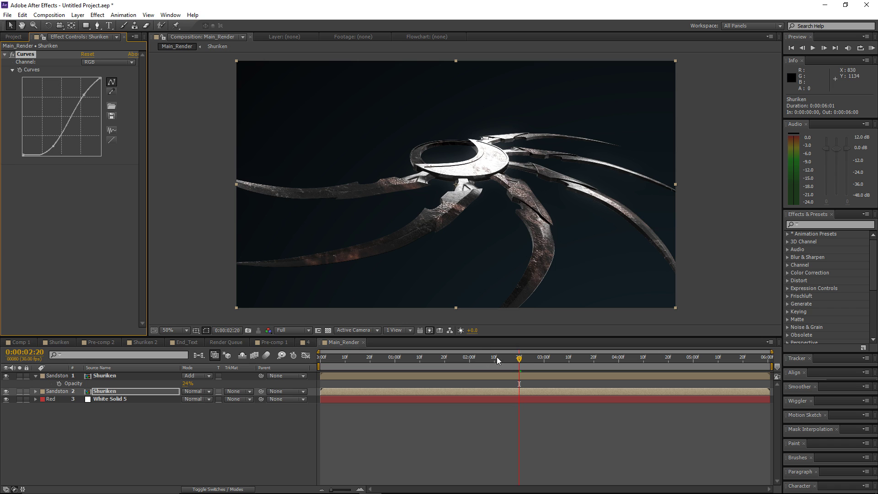
mouse_move(497, 357)
mouse_down()
mouse_move(411, 366)
mouse_move(656, 365)
mouse_move(496, 365)
mouse_move(523, 364)
mouse_move(507, 364)
mouse_up()
Darken the start color of the White Solid 5 ramp to a near-black blue and check the background at 0:00:03:08
click(128, 399)
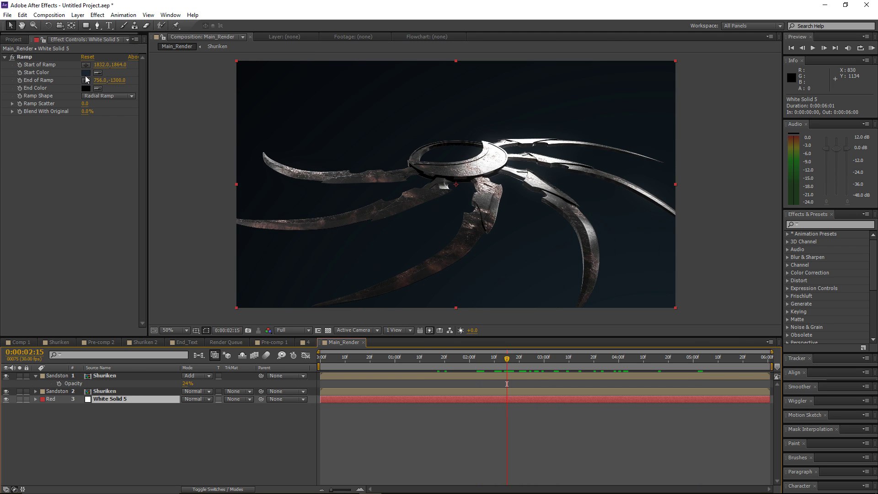
click(85, 74)
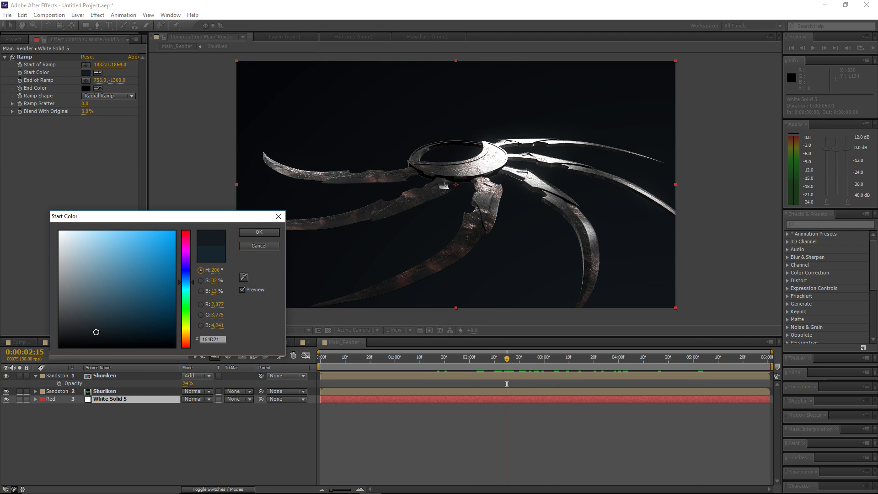
drag(98, 331, 99, 338)
click(259, 232)
drag(512, 359, 564, 358)
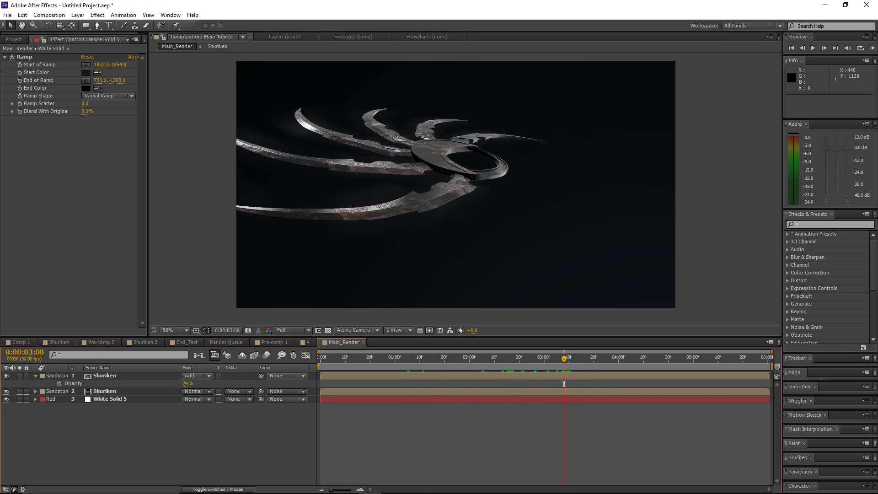
Switch to Cinema 4D and set the render output's frame range to All Frames
click(347, 485)
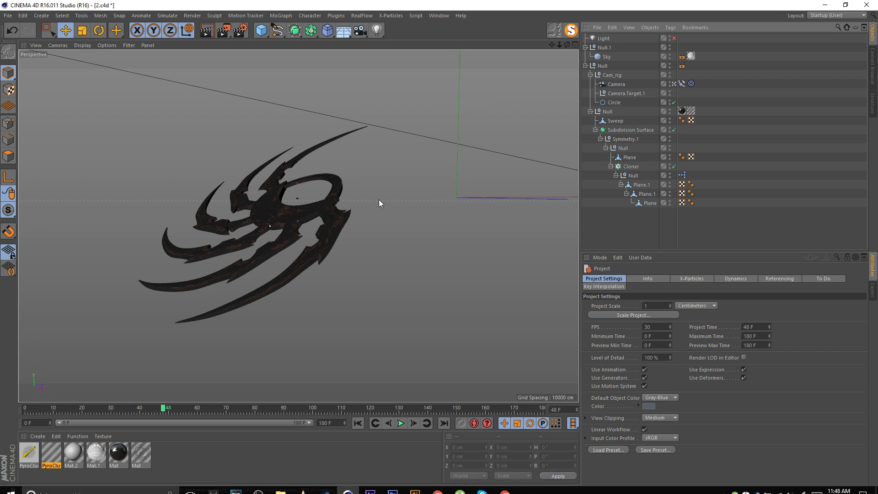
key(ctrl+b)
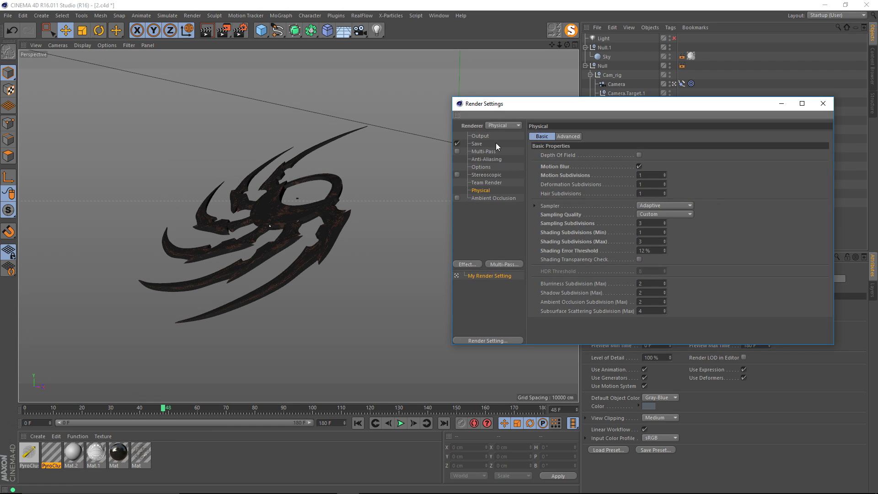
click(476, 136)
drag(503, 106, 336, 104)
click(438, 229)
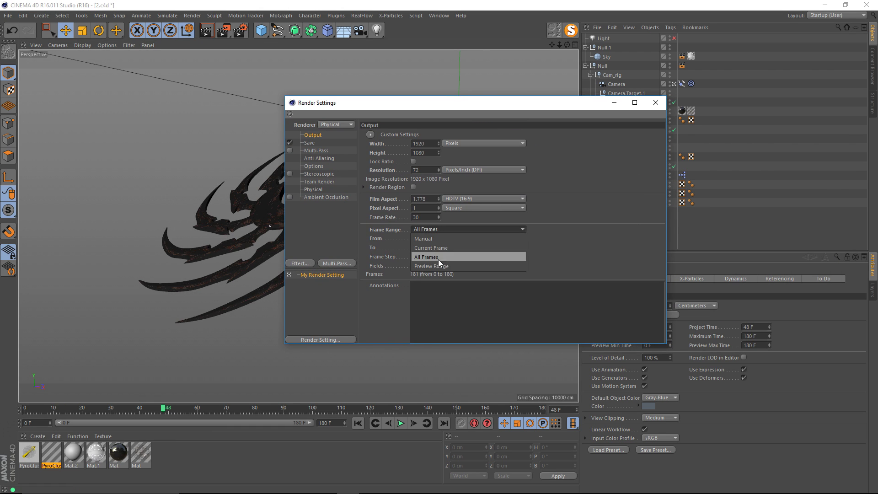
click(437, 254)
Save an After Effects compositing project file with 3D data as cam_1 in the predator folder
click(309, 143)
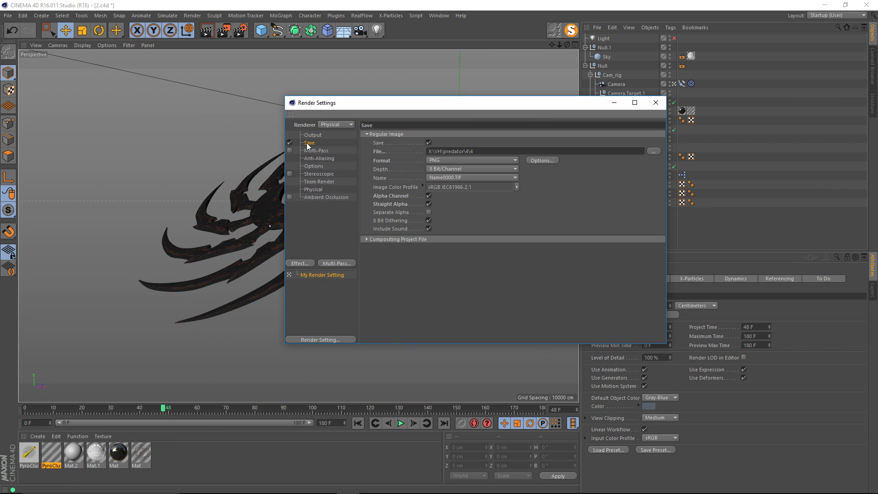
click(414, 240)
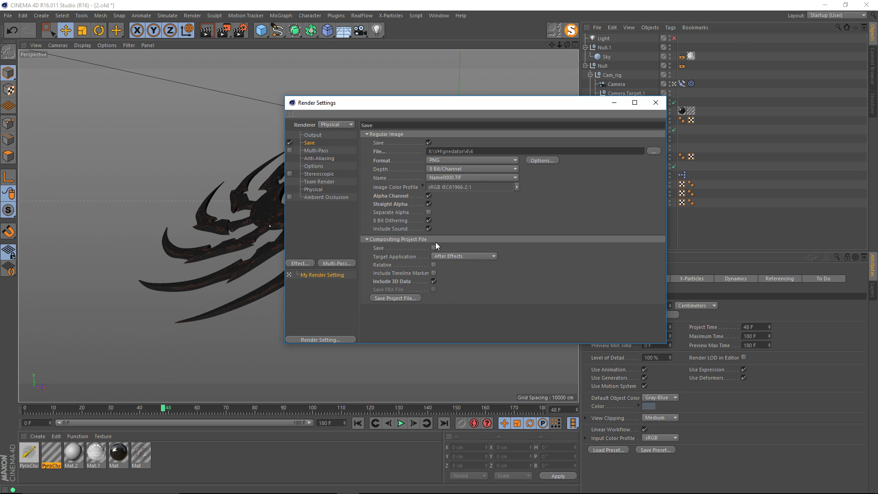
click(390, 298)
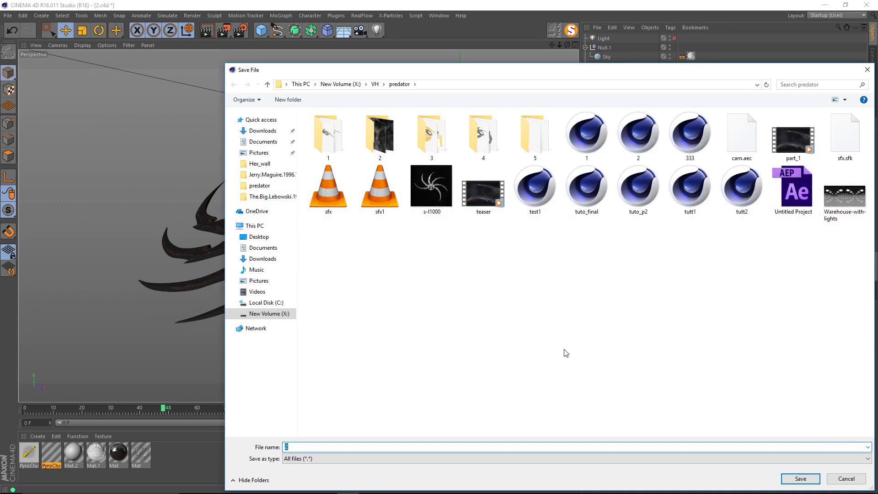
text(cam)
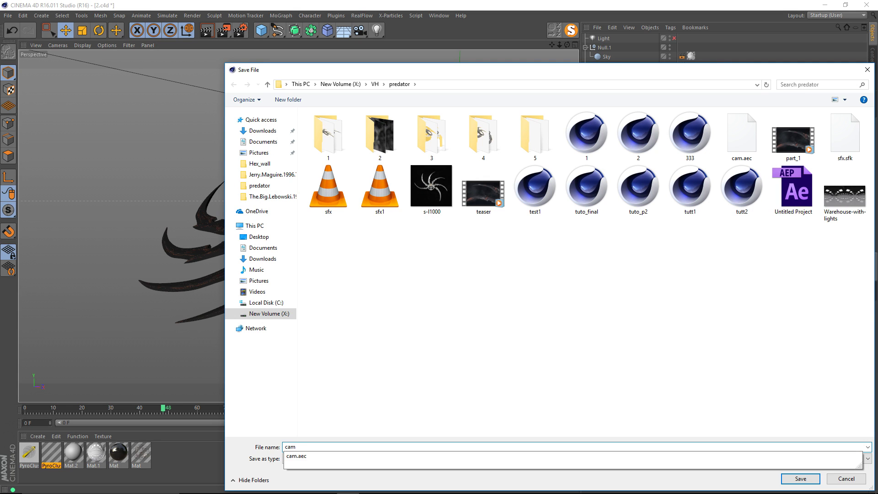
text(_1)
key(Return)
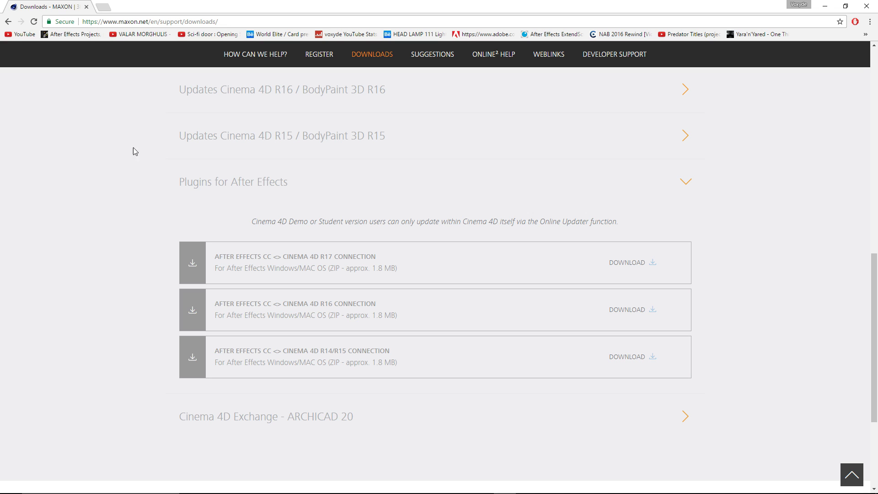
Examine the Plugins for After Effects section of Maxon's downloads page for the Cinema 4D connection plugins
drag(228, 18, 68, 19)
click(76, 106)
scroll(139, 251, up, 3)
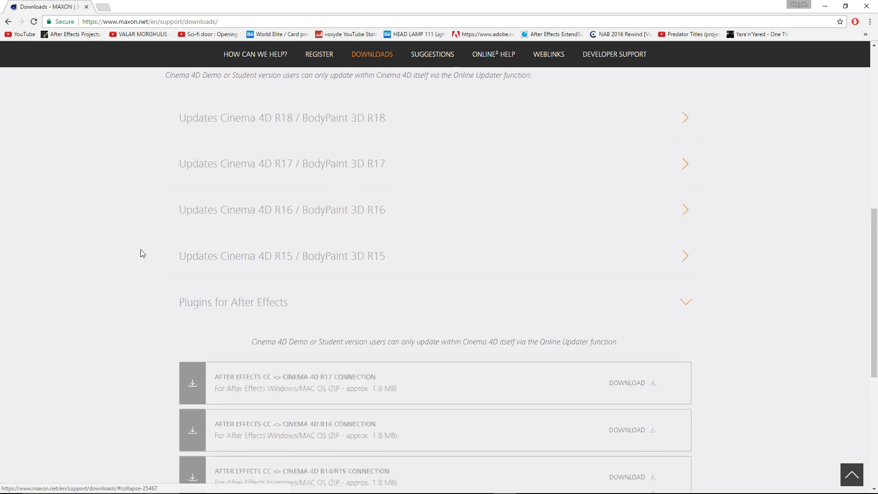
click(204, 319)
click(204, 319)
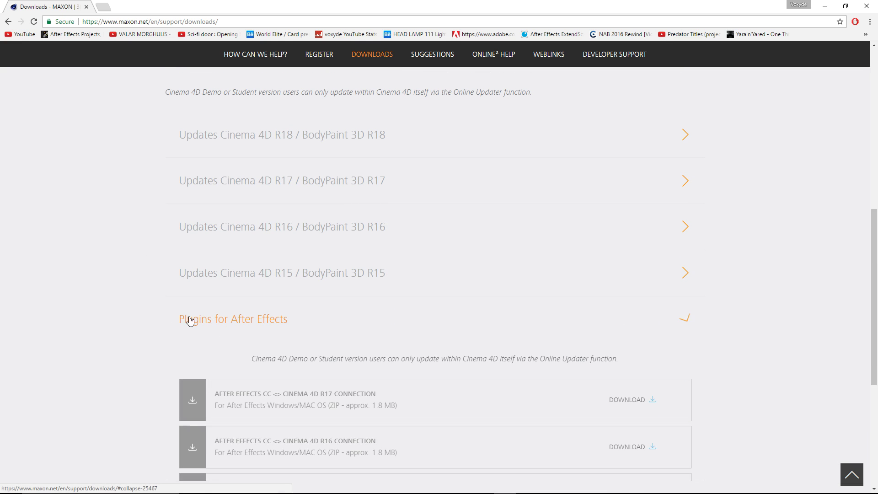
scroll(118, 280, down, 3)
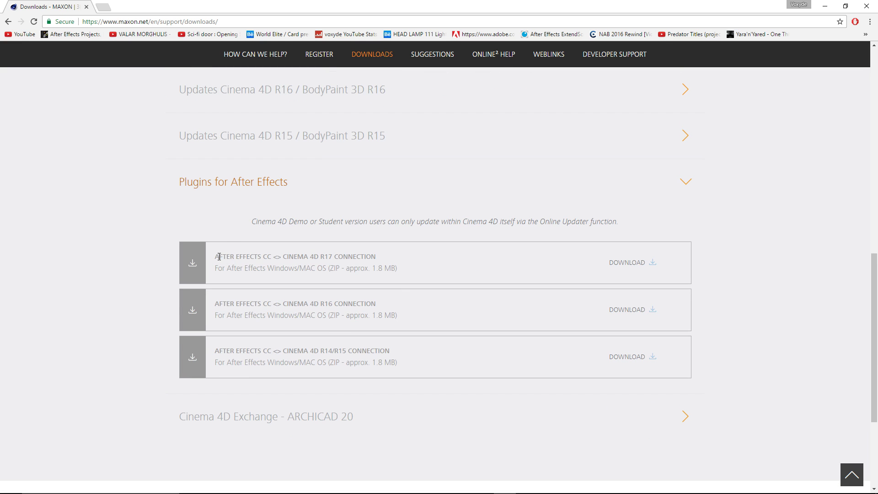
drag(219, 257, 357, 258)
click(357, 258)
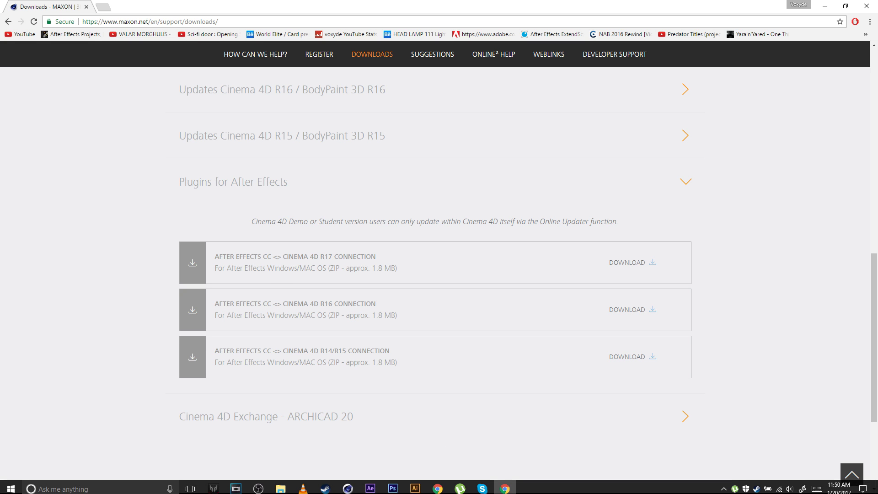
Return to After Effects and import the Cinema 4D composition file cam.aec from the predator folder into the project
click(371, 484)
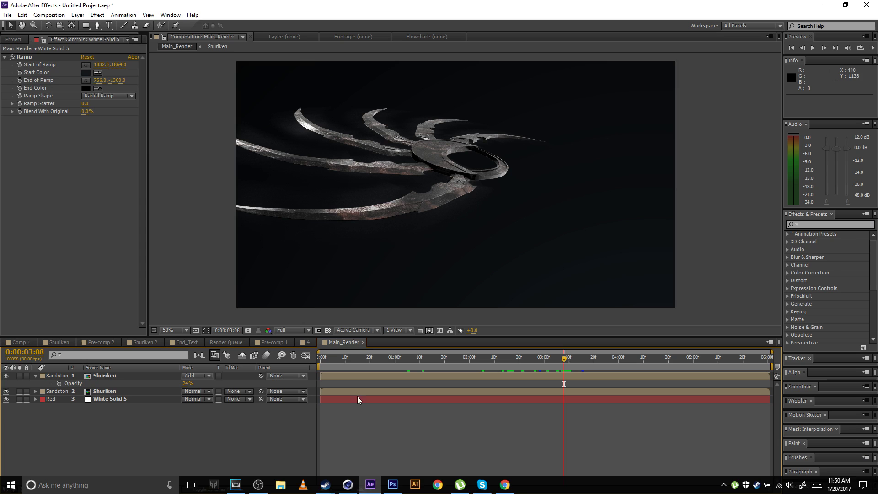
click(14, 39)
click(28, 132)
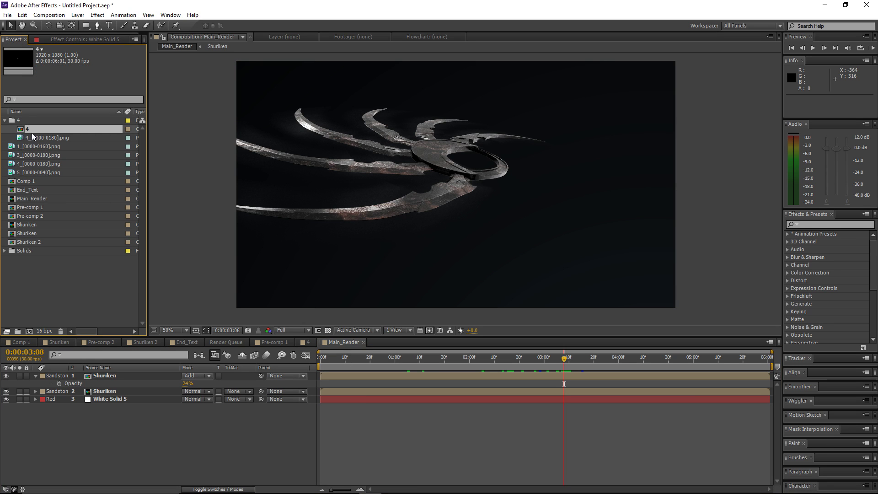
click(51, 293)
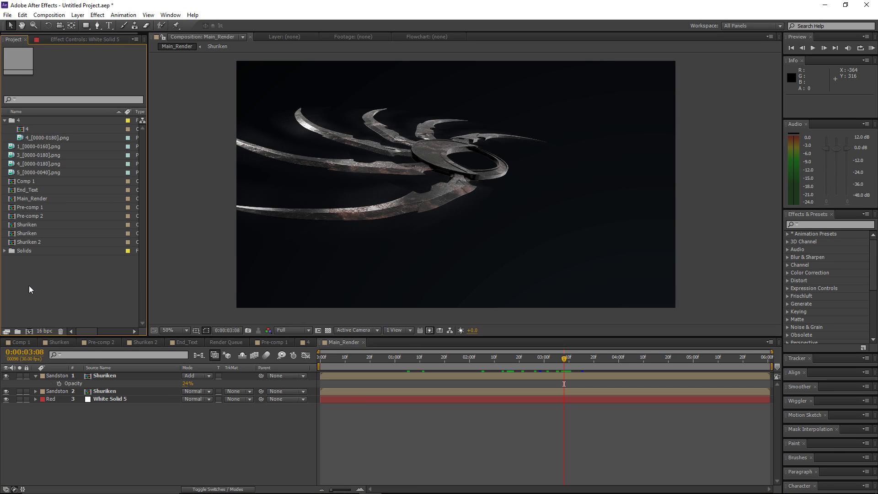
double_click(30, 289)
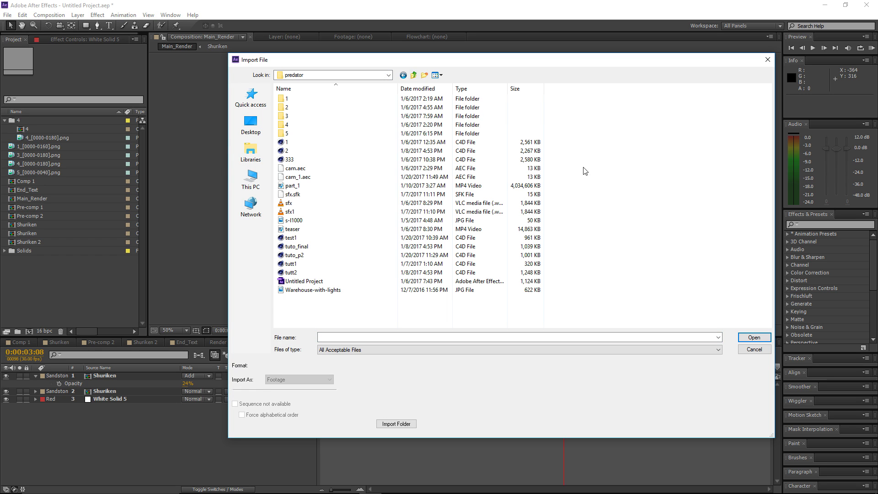
click(299, 168)
click(313, 178)
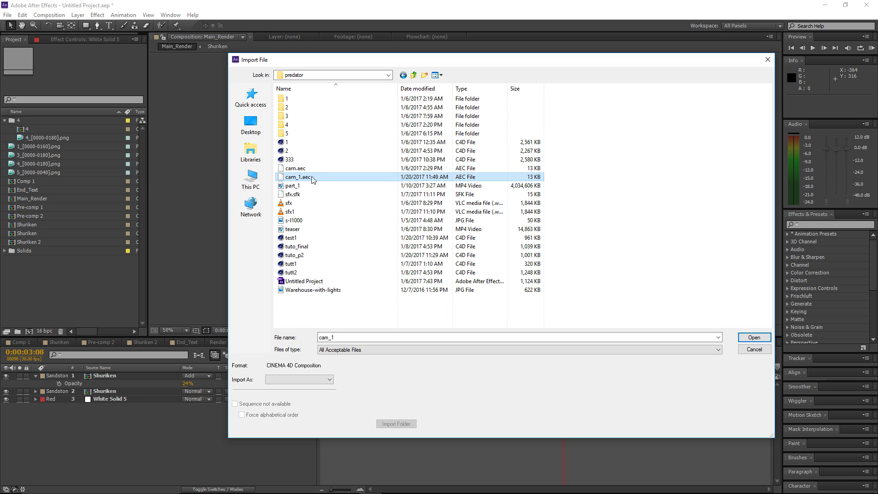
click(307, 170)
click(612, 177)
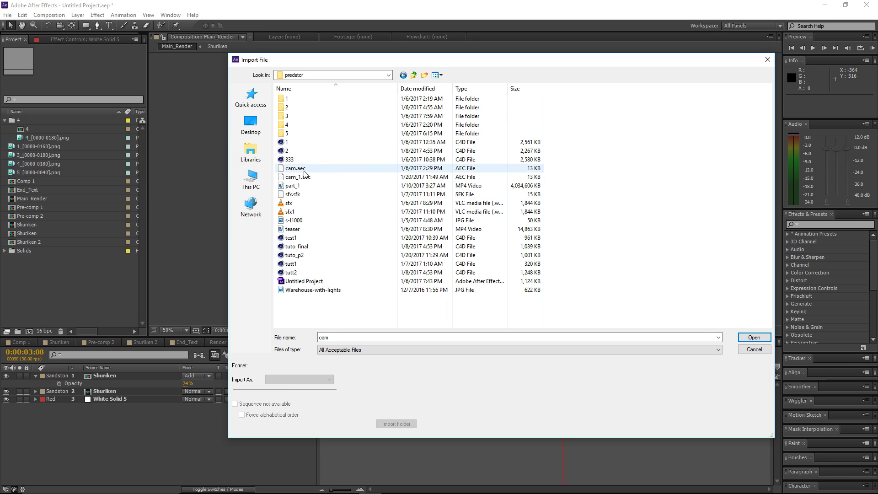
click(304, 171)
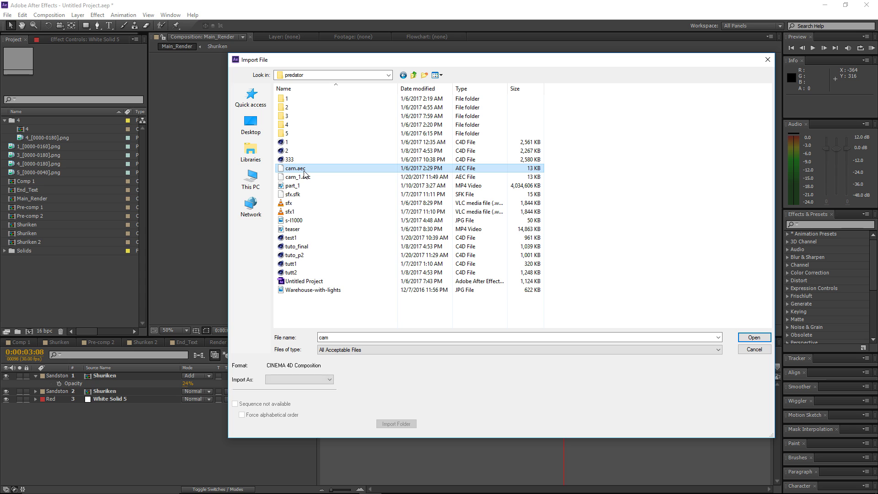
double_click(301, 173)
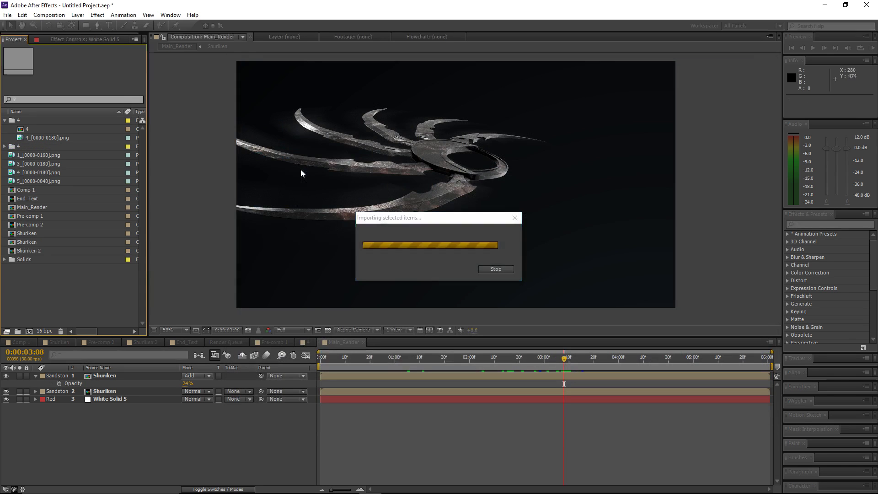
Open composition 4 from the newly imported folder, go to 0:00:02:29 and select its Camera layer
click(5, 147)
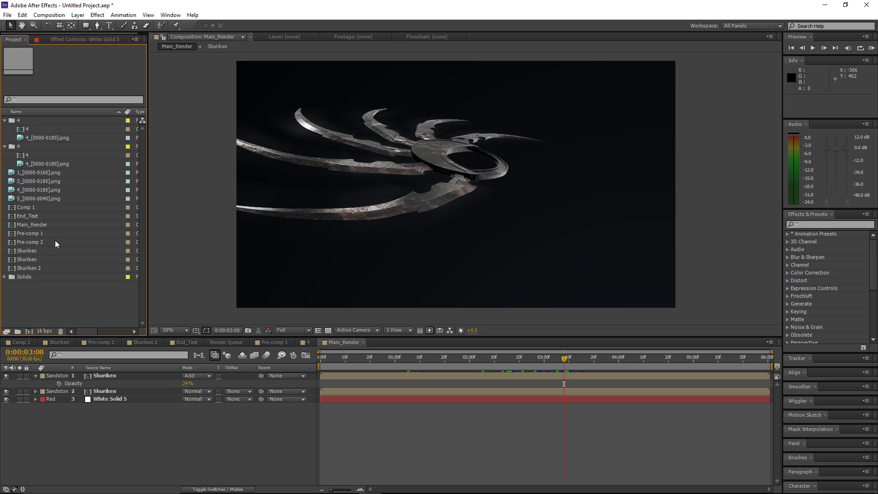
double_click(27, 155)
drag(346, 356, 541, 352)
click(156, 377)
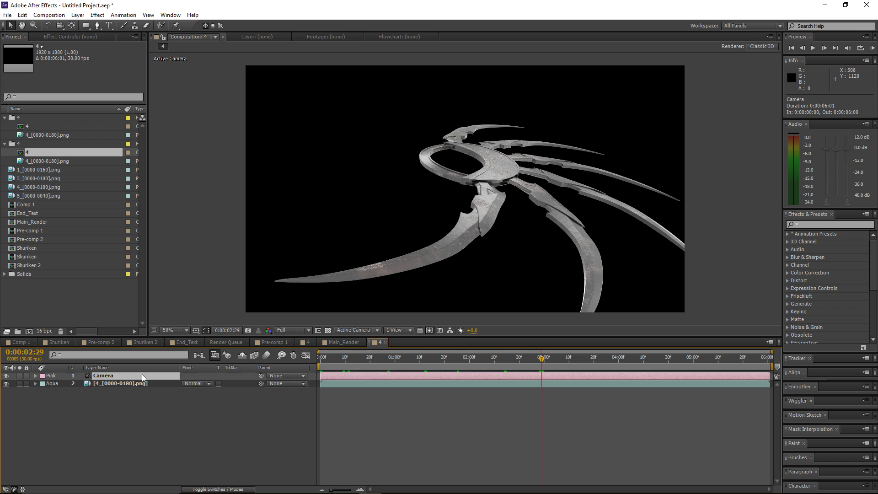
Copy the imported Camera layer from composition 4 into Main_Render, above the Shuriken layers
click(467, 420)
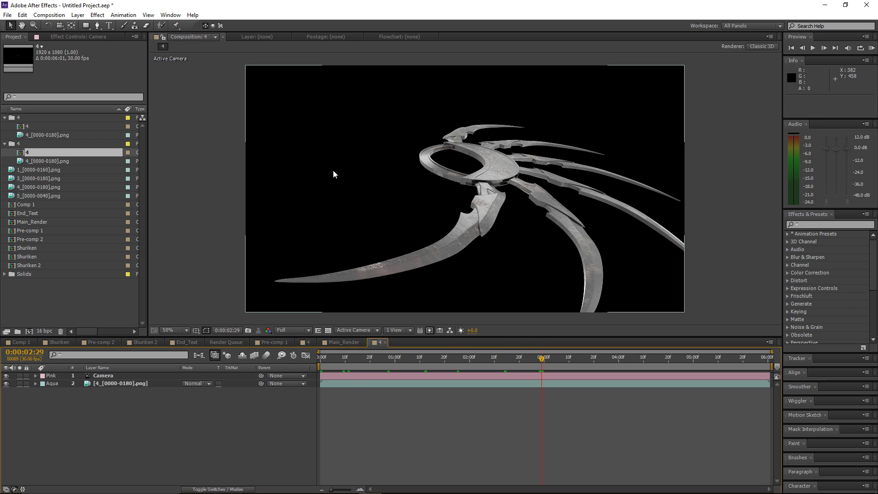
click(110, 379)
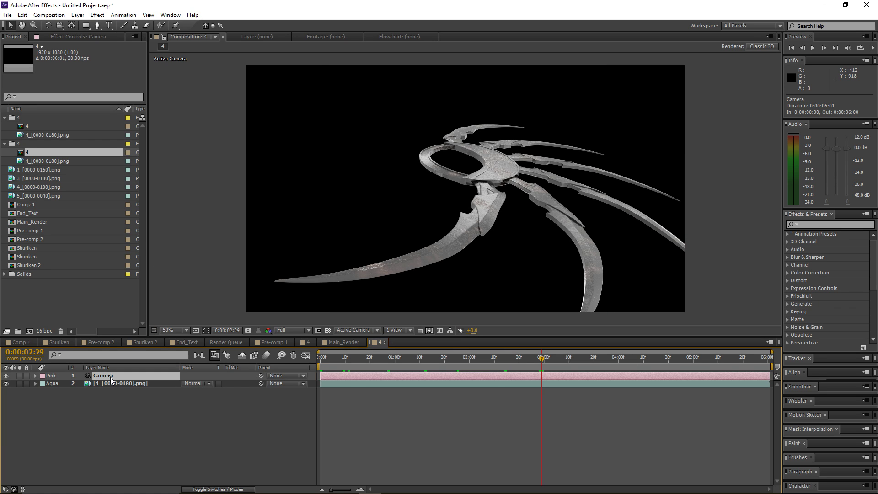
click(343, 342)
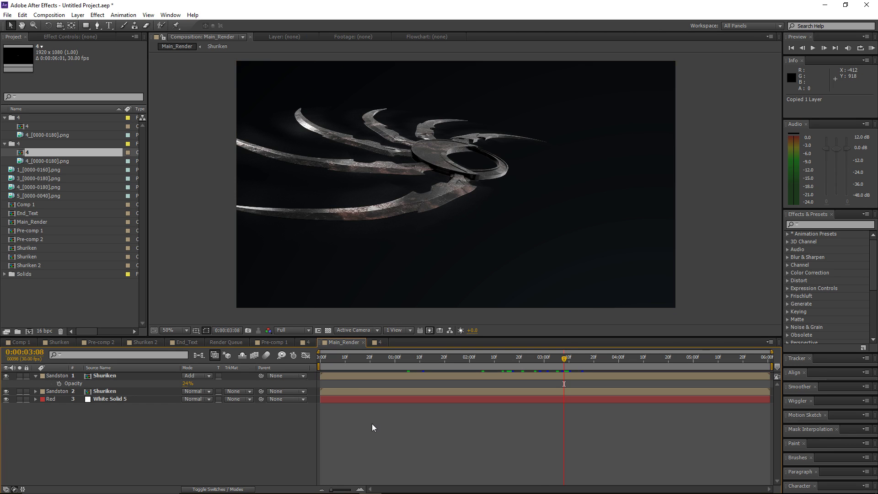
key(ctrl+v)
click(472, 366)
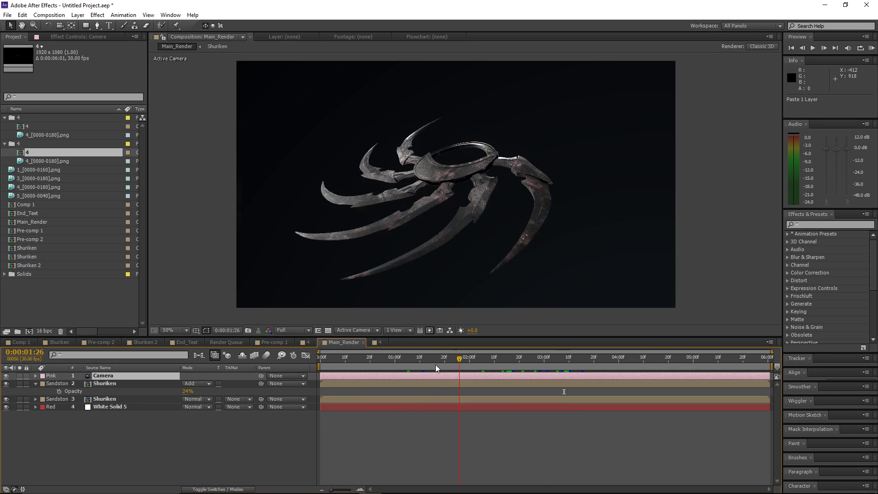
mouse_move(498, 369)
mouse_down()
mouse_move(551, 366)
mouse_move(484, 366)
mouse_up()
click(460, 448)
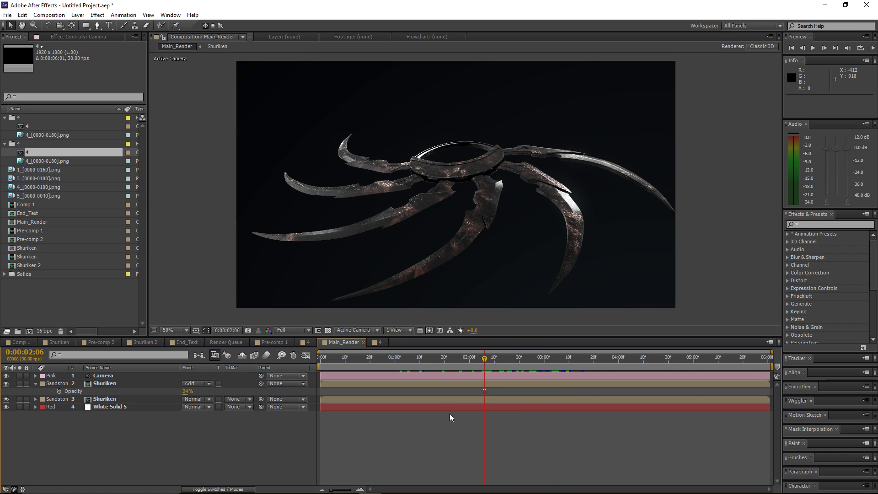
Create a white solid named FOG in Main_Render and apply the Trapcode Particular effect to it
key(ctrl+y)
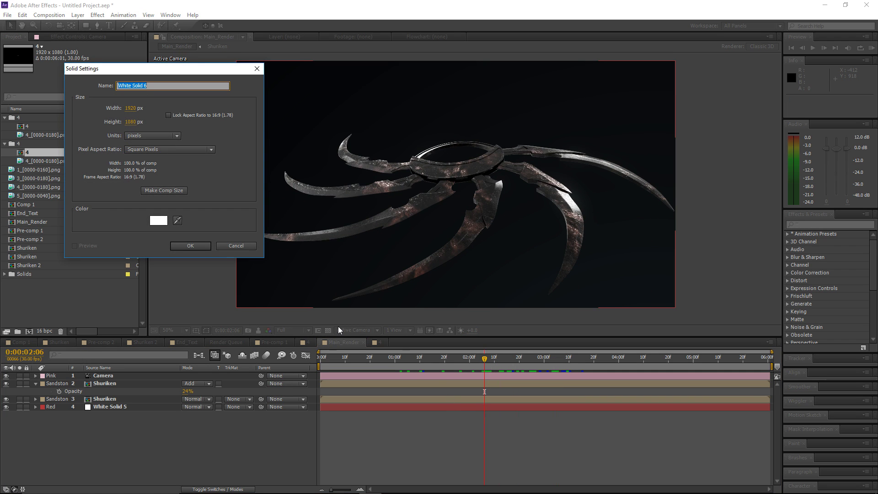
text(FOG)
key(Return)
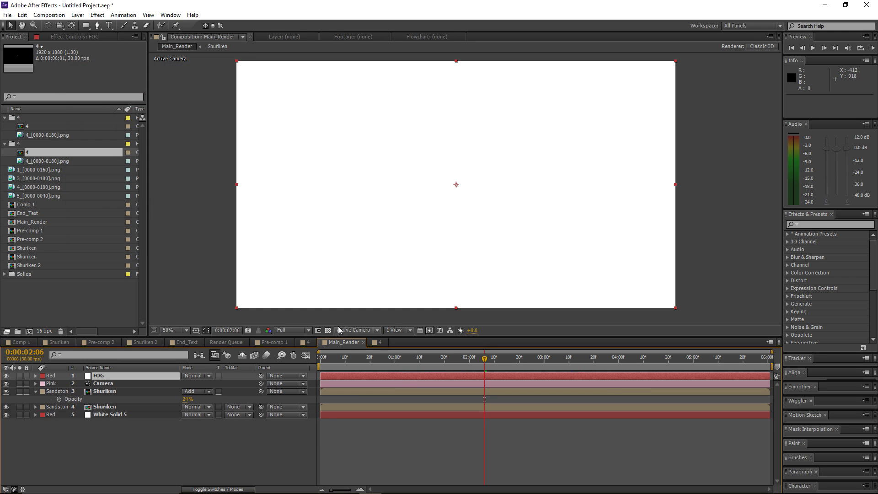
click(97, 15)
mouse_move(147, 294)
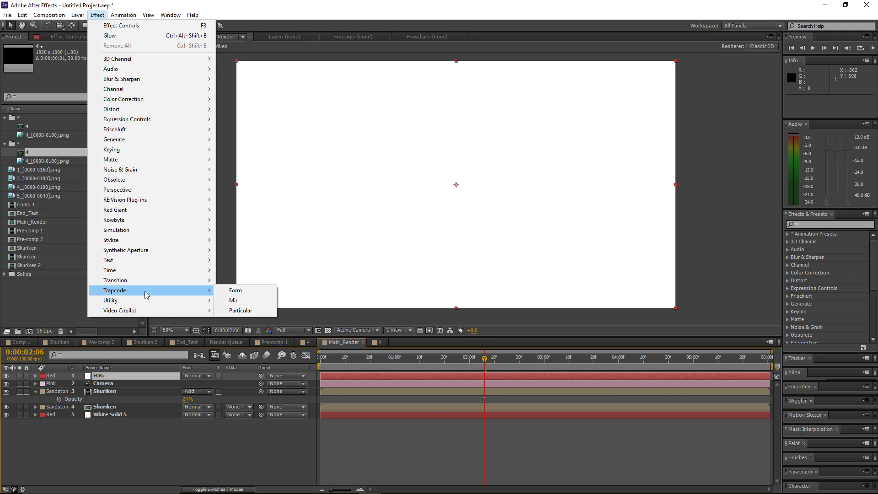
click(241, 310)
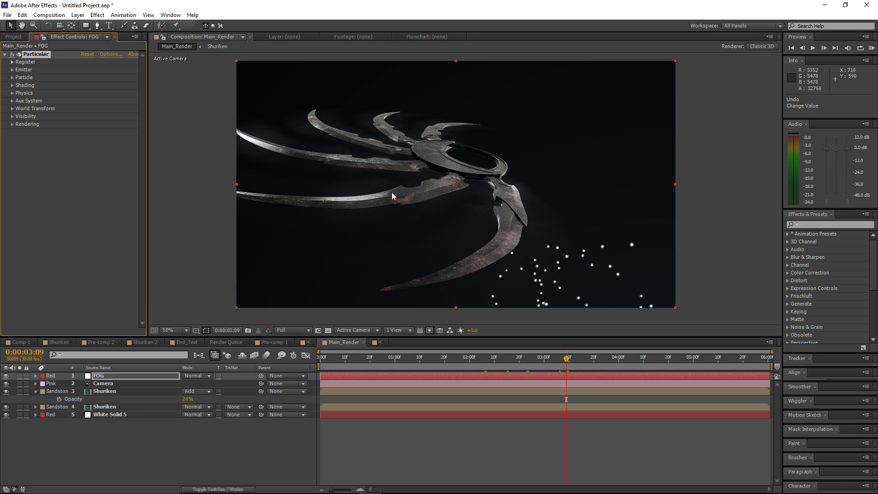
Set Particular's emitter type to Box and its Position XY to 0, 0
mouse_move(582, 358)
mouse_down()
mouse_move(539, 358)
mouse_move(573, 358)
mouse_up()
click(12, 69)
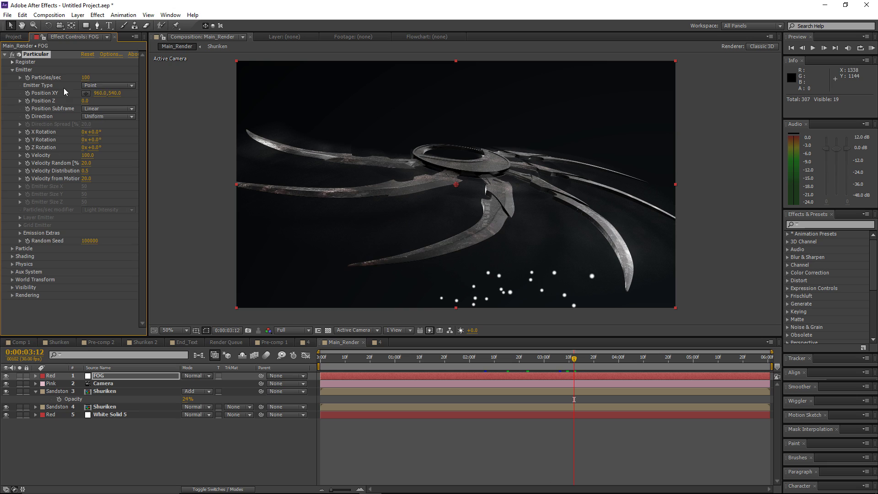
click(89, 87)
click(94, 97)
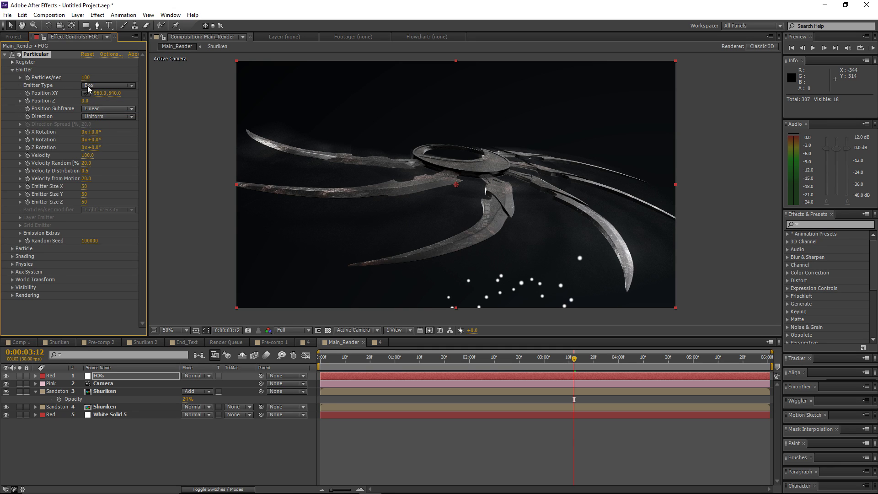
click(98, 95)
text(0)
key(Return)
click(106, 94)
text(0)
key(Return)
Set the emitter's Velocity, Velocity Random, Velocity Distribution and Velocity from Motion to 0
click(83, 157)
text(0)
click(85, 164)
text(0)
click(86, 172)
text(0)
click(85, 179)
text(0)
key(Return)
Enlarge the box emitter to X 12530, Y 1200 and Z 2600, checking the particle spread at different times
key(comma)
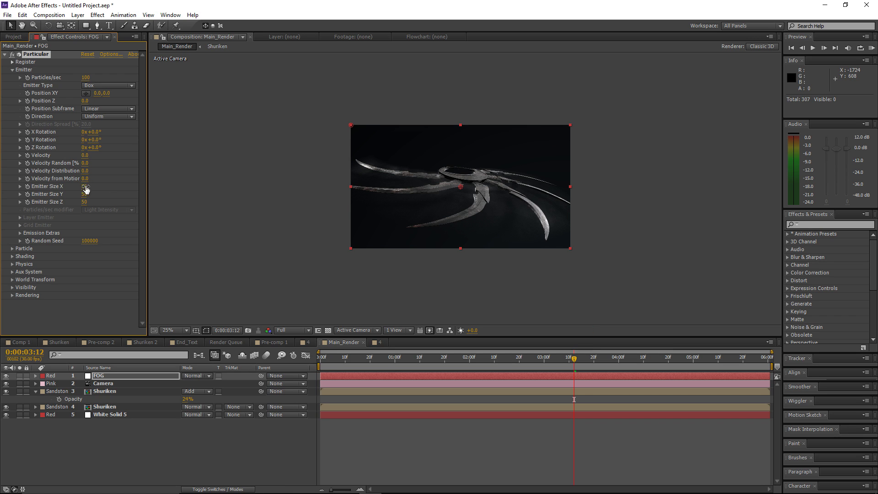
drag(85, 186, 183, 182)
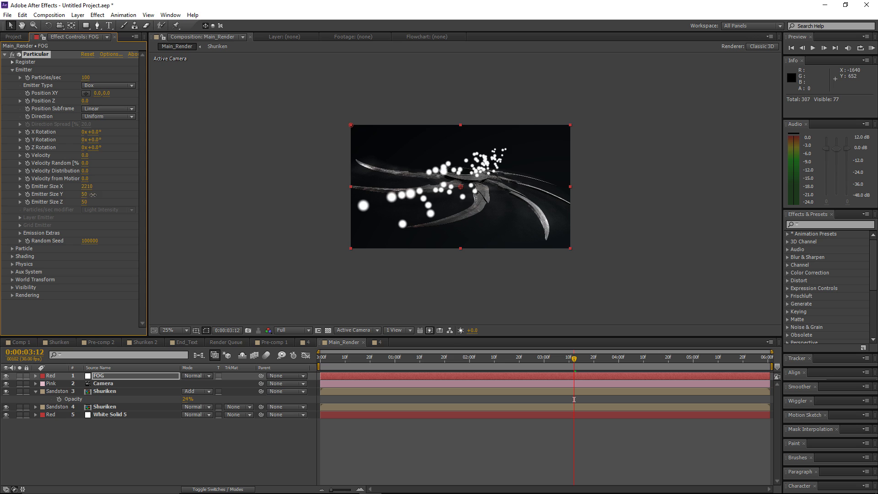
drag(85, 194, 112, 188)
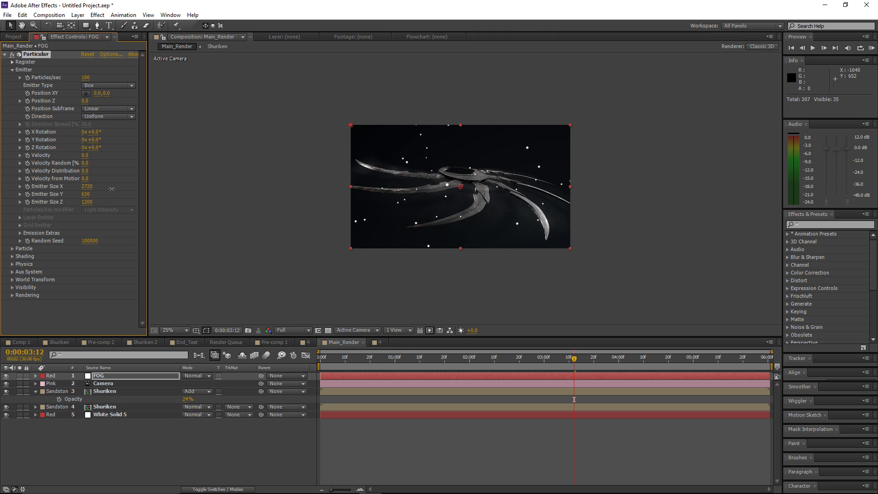
drag(552, 357, 708, 372)
scroll(396, 238, up, 2)
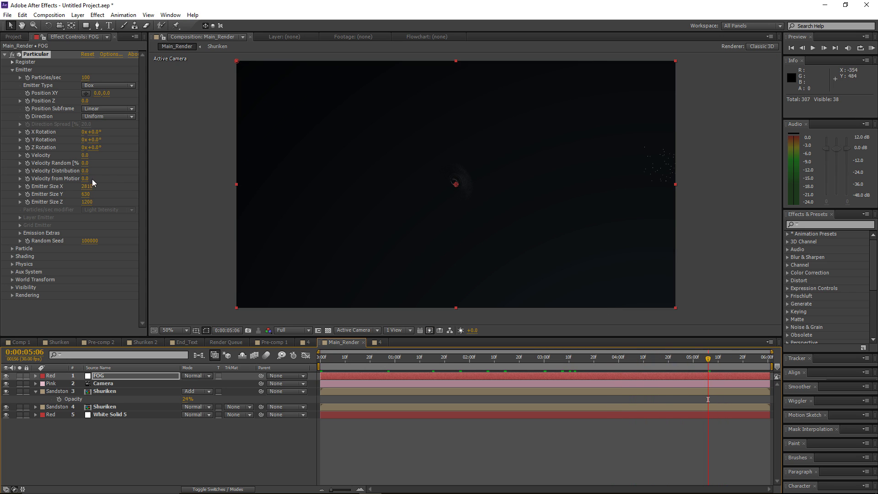
drag(87, 187, 234, 186)
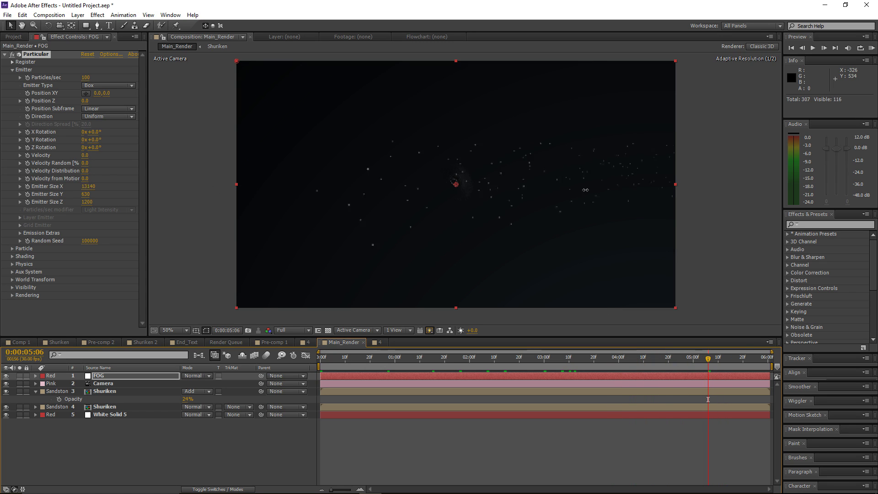
drag(586, 189, 450, 188)
drag(87, 187, 90, 188)
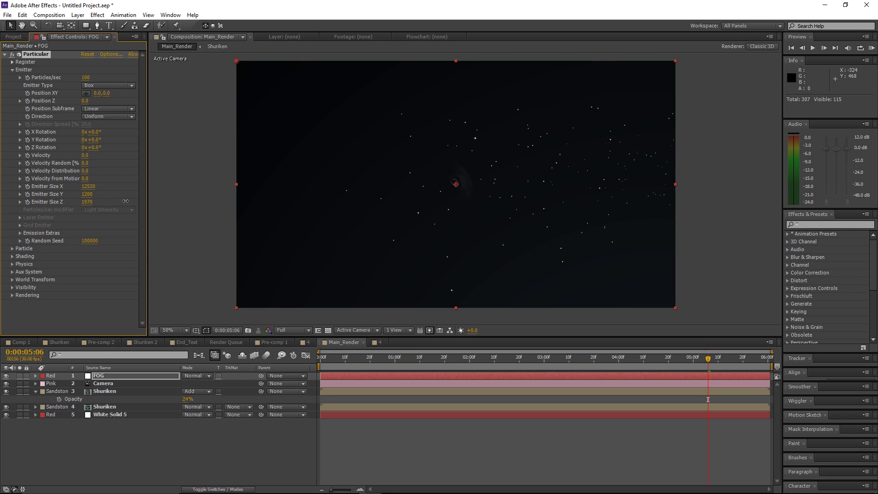
drag(143, 198, 221, 202)
key(ctrl+z)
drag(677, 362, 487, 362)
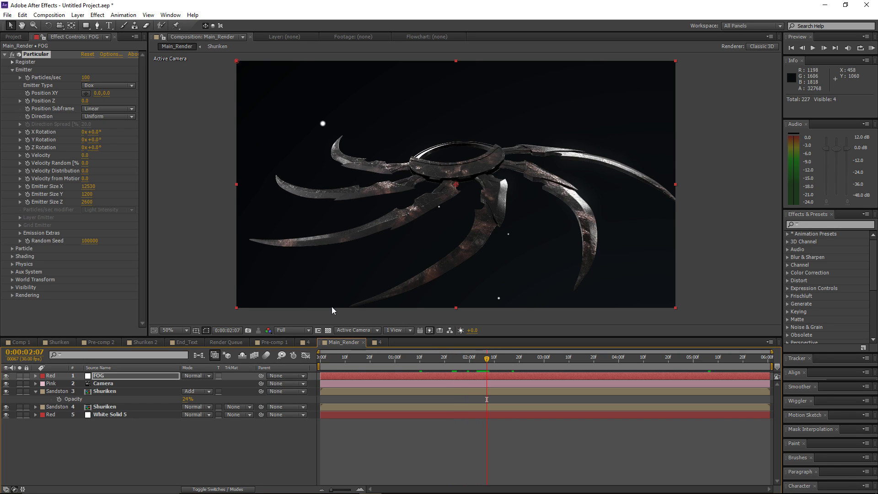
Move the FOG layer below both Shuriken layers, just above White Solid 5, and go to 0:00:03:13
drag(103, 376, 108, 416)
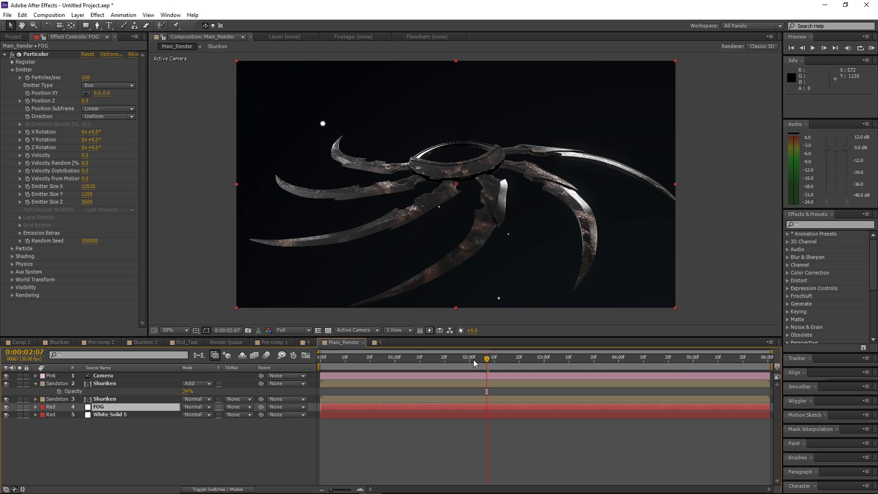
click(529, 359)
click(576, 359)
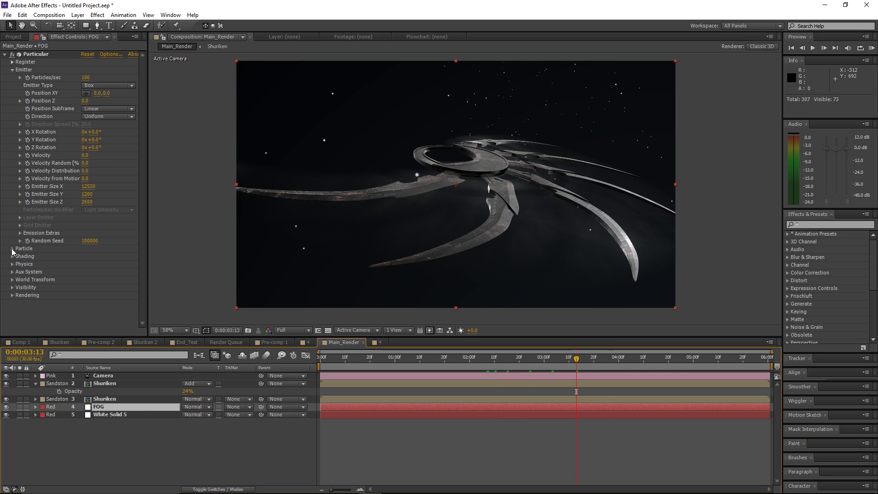
Change the fog particles to Cloudlet type with size 179, size random 55% and opacity 3
click(12, 249)
scroll(87, 215, down, 3)
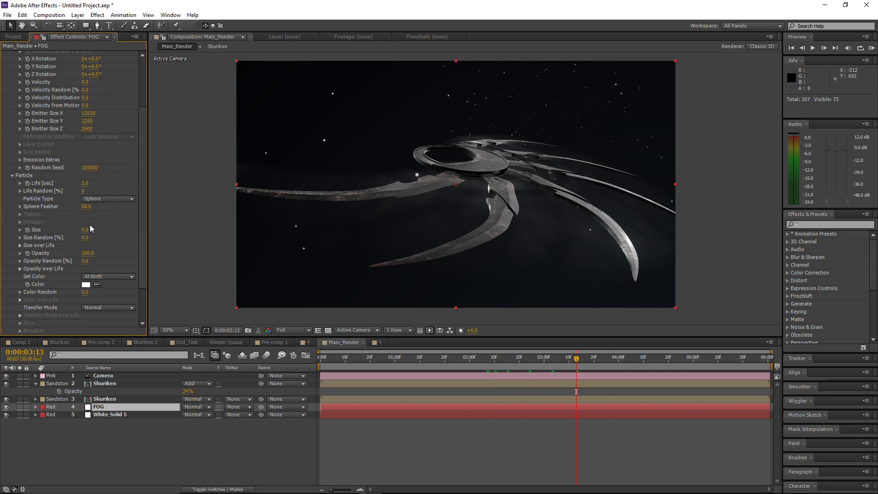
drag(86, 230, 132, 229)
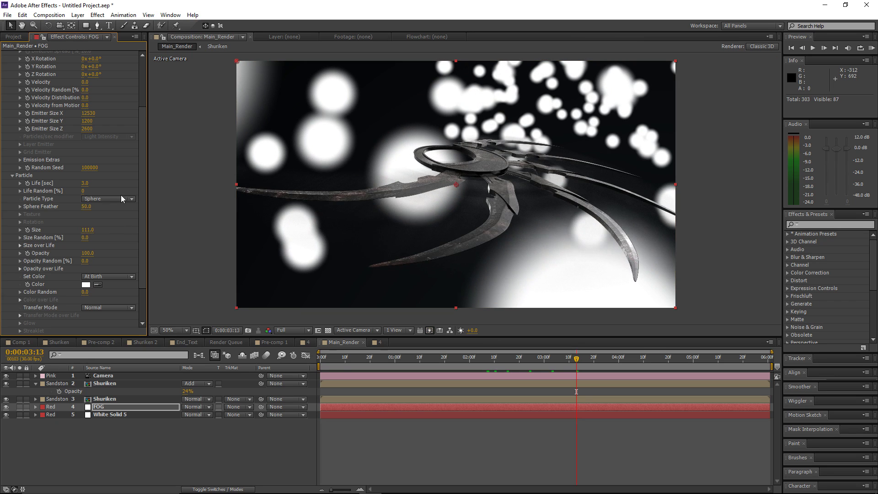
click(123, 199)
click(123, 239)
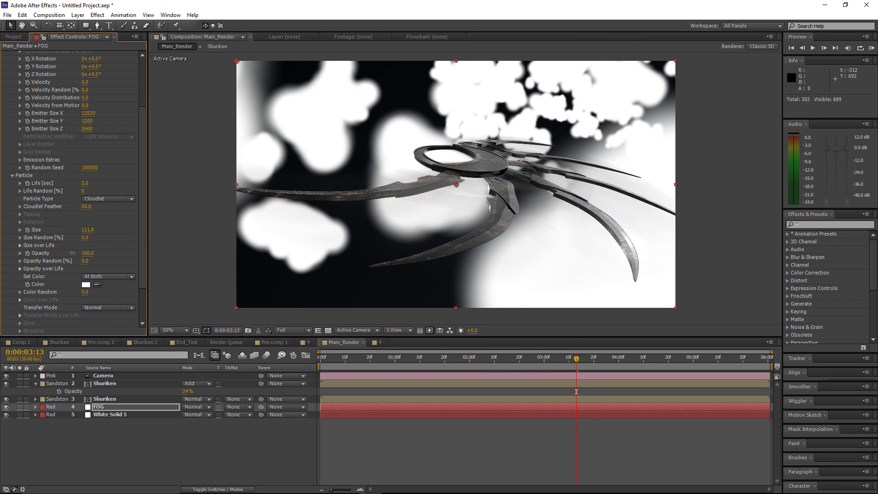
drag(72, 253, 40, 261)
drag(88, 229, 110, 233)
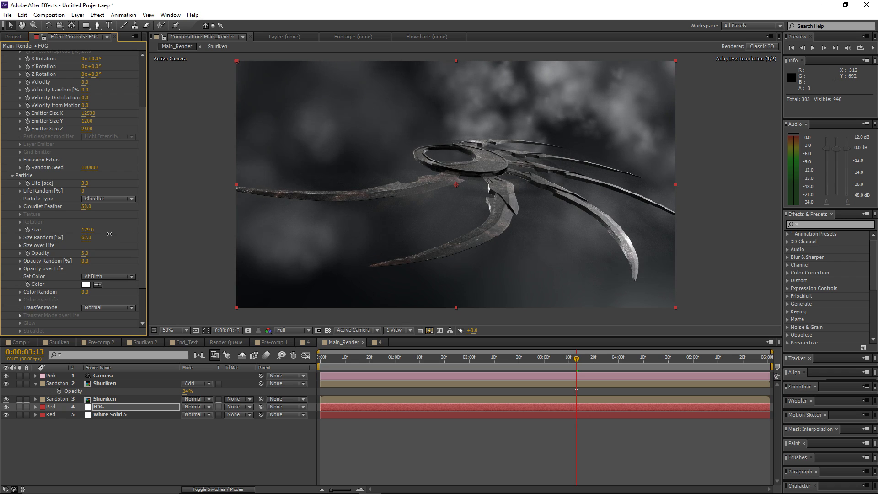
Set the emitter's Pre Run to 100 in Emission Extras and preview the fog from the start of the composition
drag(576, 359, 380, 366)
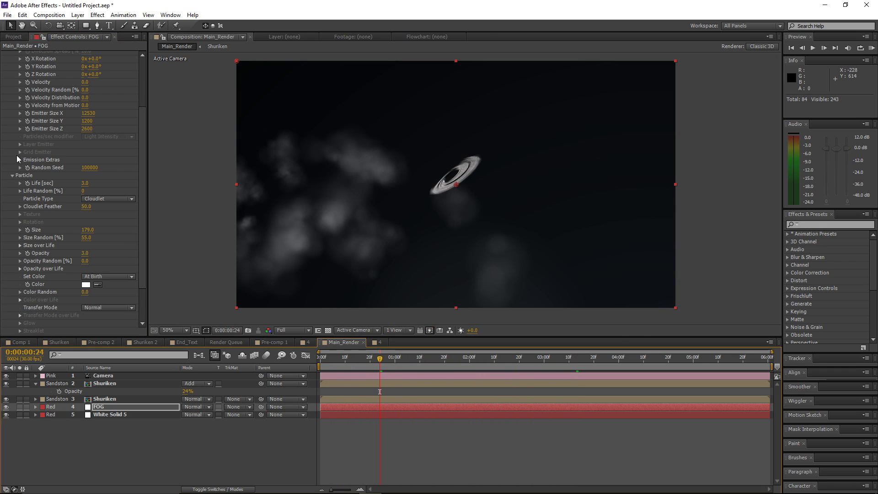
click(21, 160)
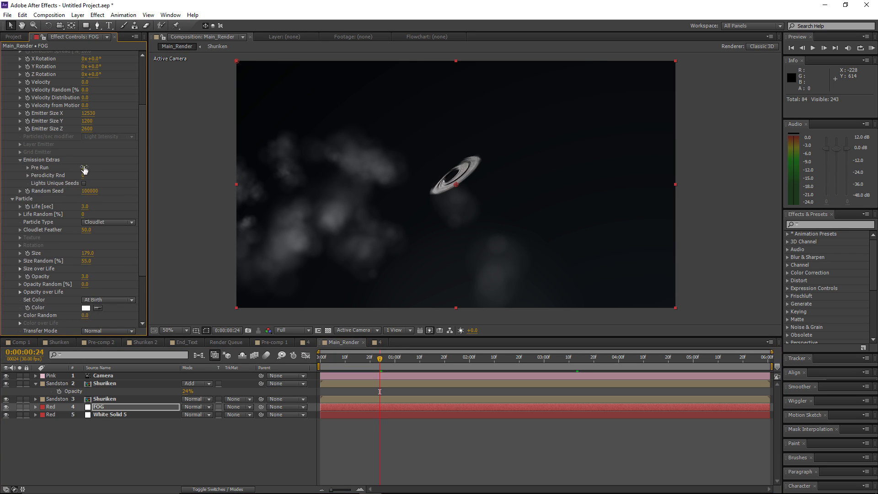
drag(83, 170, 377, 191)
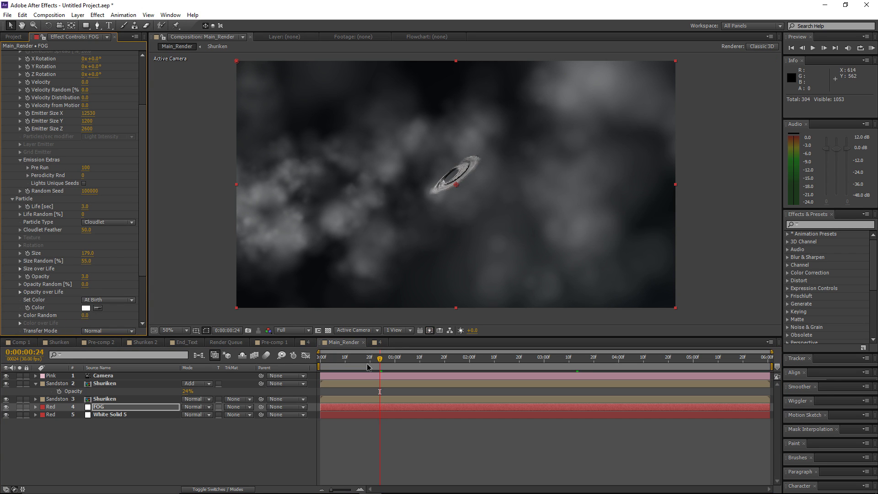
drag(368, 365, 345, 367)
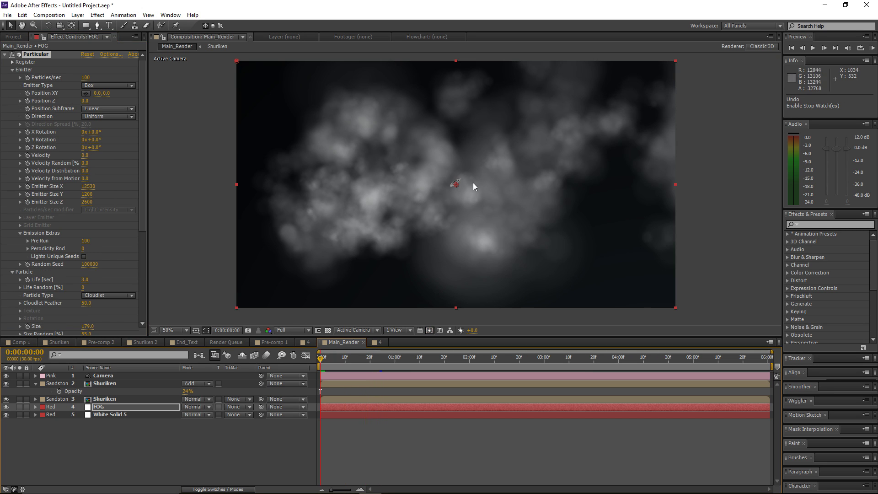
click(342, 344)
key(space)
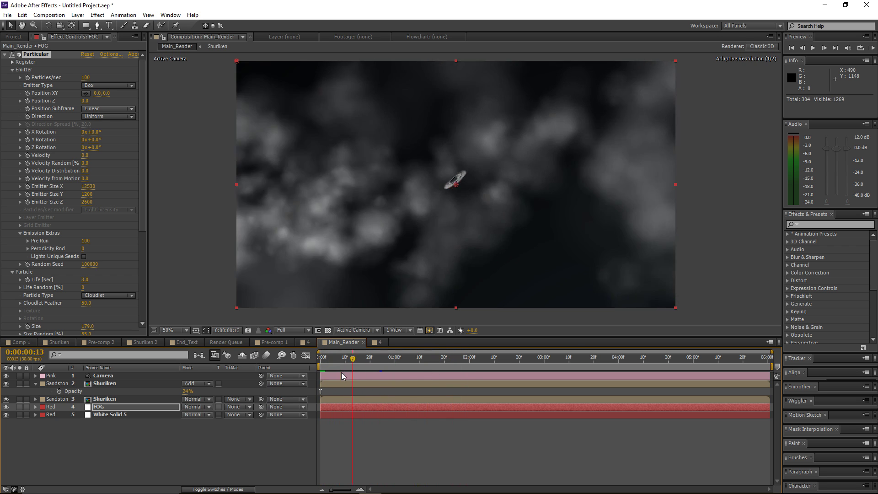
drag(465, 369, 415, 376)
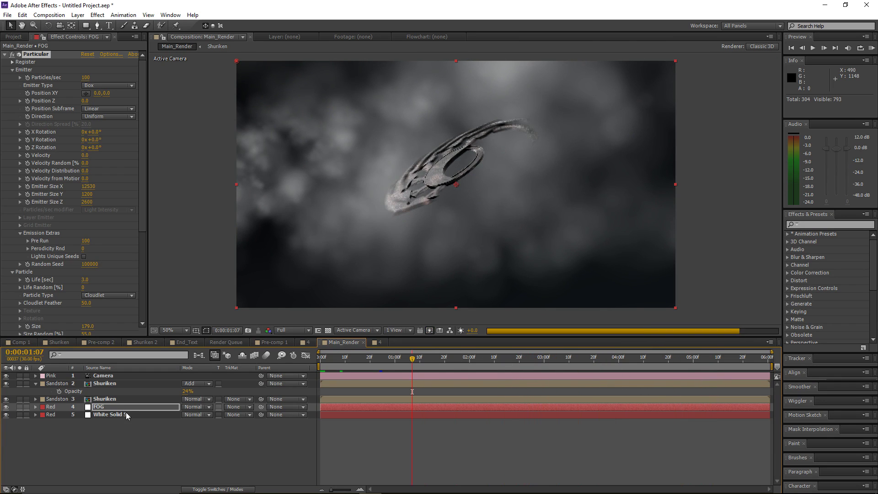
Set the FOG layer's opacity to 50% and check the early frames of the composition
click(100, 406)
key(t)
drag(185, 415, 193, 416)
click(186, 415)
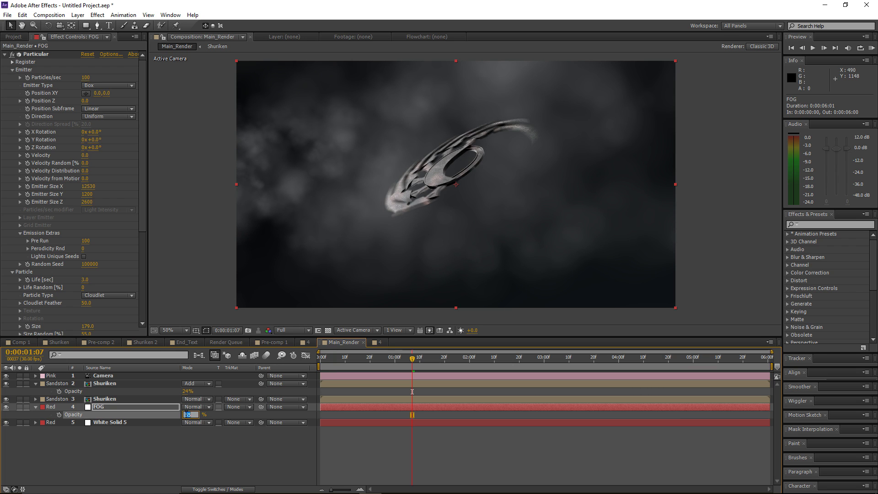
text(50)
key(Return)
drag(443, 364, 380, 374)
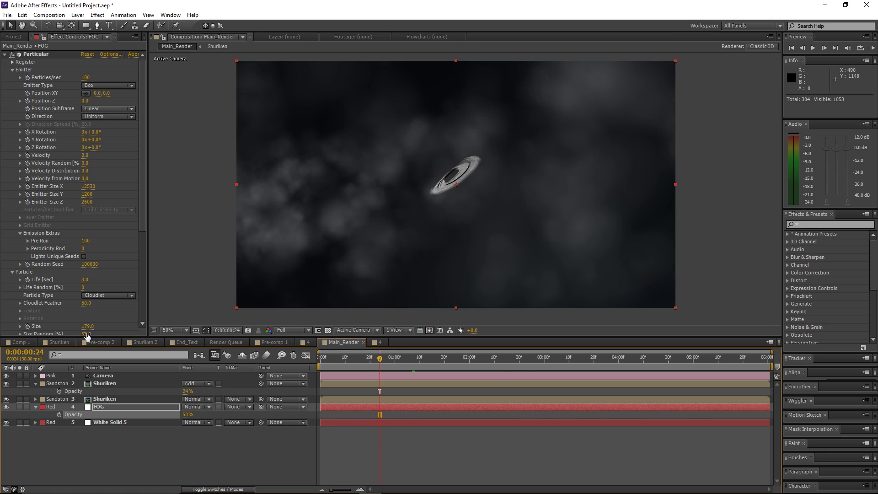
Set the fog particle size to 206 and Particles/sec to 70, then check the fog through to 0:00:04:10
drag(89, 326, 104, 326)
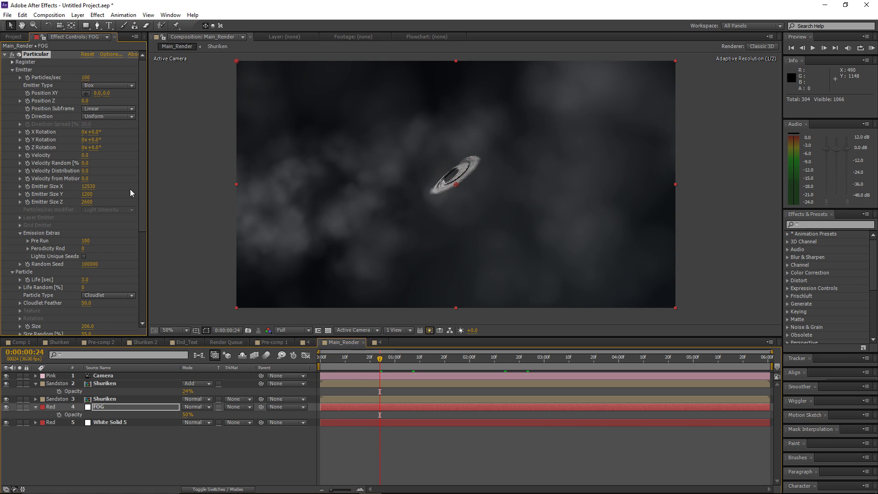
text(70)
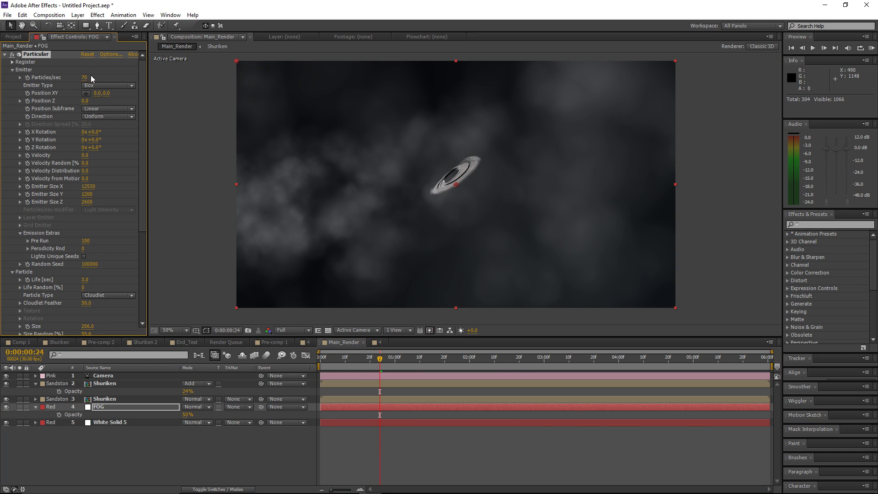
drag(378, 359, 643, 369)
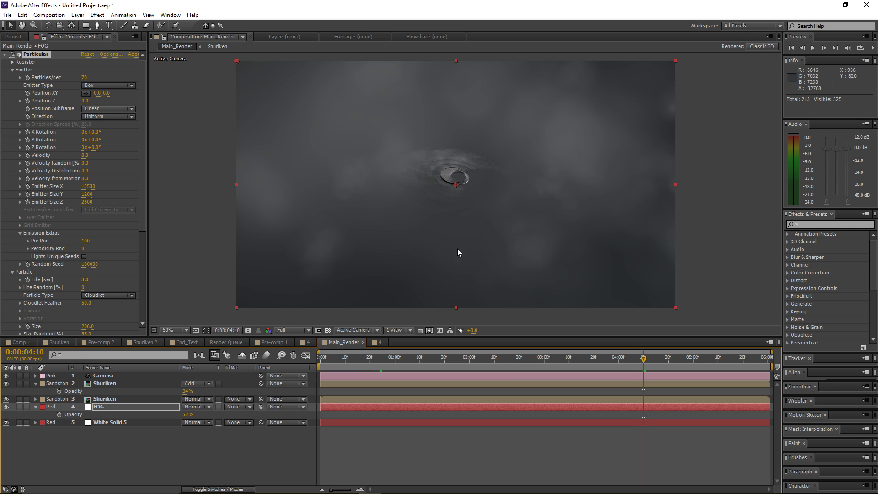
Set the fog's Near Vanish to 421 and Near Start Fade to 610 under Visibility, then check the end of the composition
scroll(101, 168, down, 5)
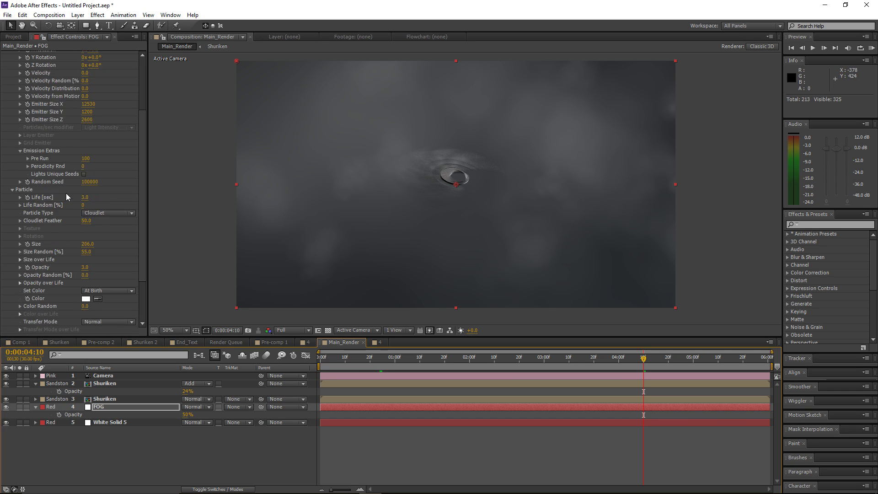
click(12, 322)
scroll(71, 231, down, 3)
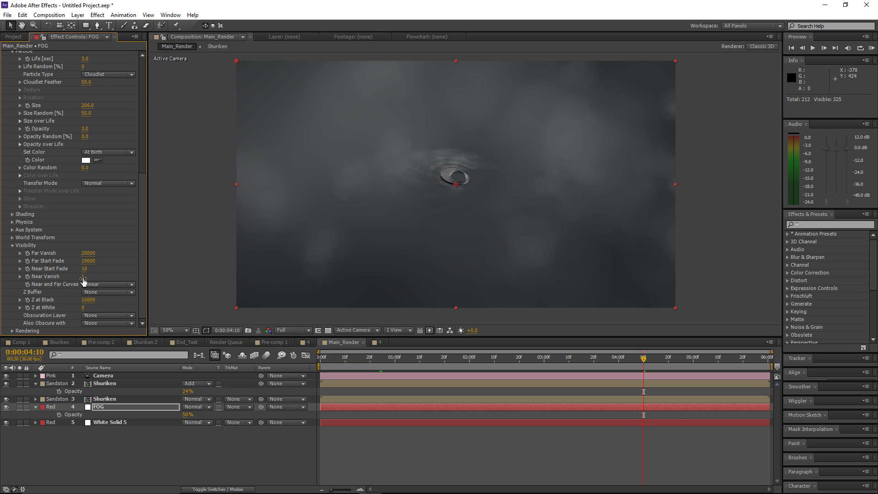
drag(88, 276, 104, 280)
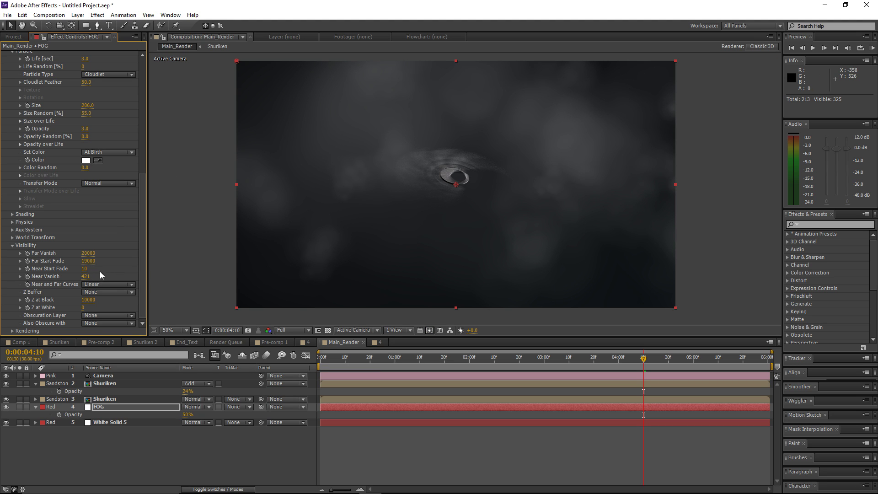
mouse_move(92, 270)
mouse_down()
mouse_move(148, 271)
mouse_move(3, 269)
mouse_move(85, 274)
mouse_up()
drag(628, 366, 761, 375)
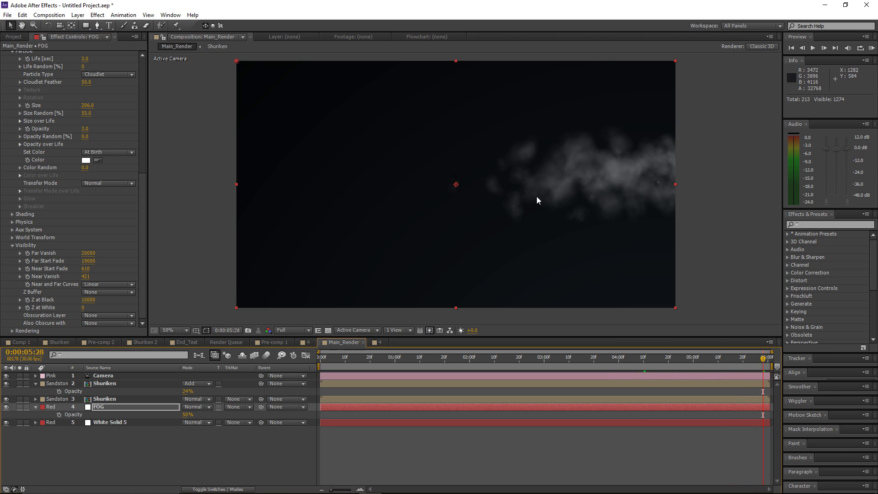
Enlarge the fog emitter to 20080 in X, 2280 in Y and 5350 in Z, then check the frames around 0:00:01:03
scroll(89, 188, up, 8)
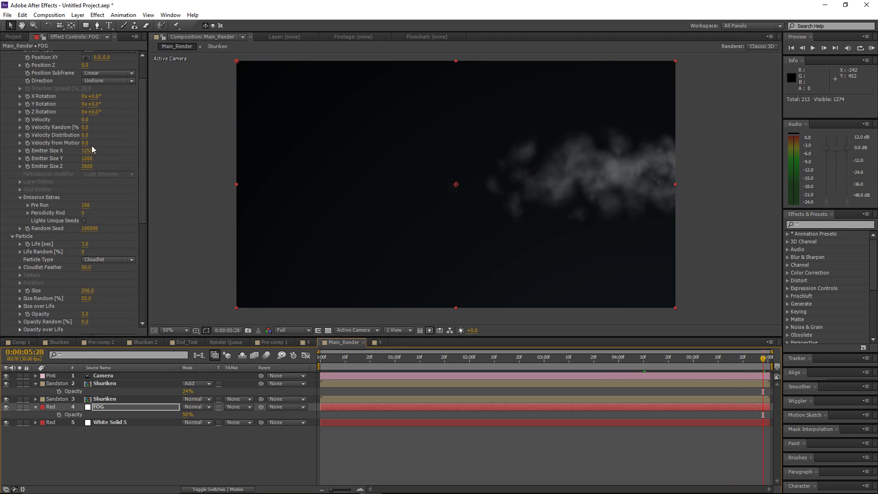
drag(89, 150, 146, 147)
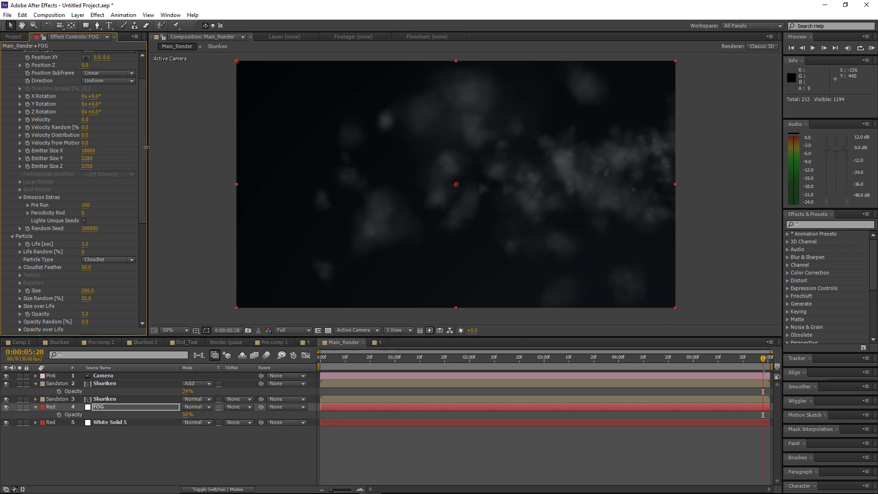
drag(93, 151, 111, 151)
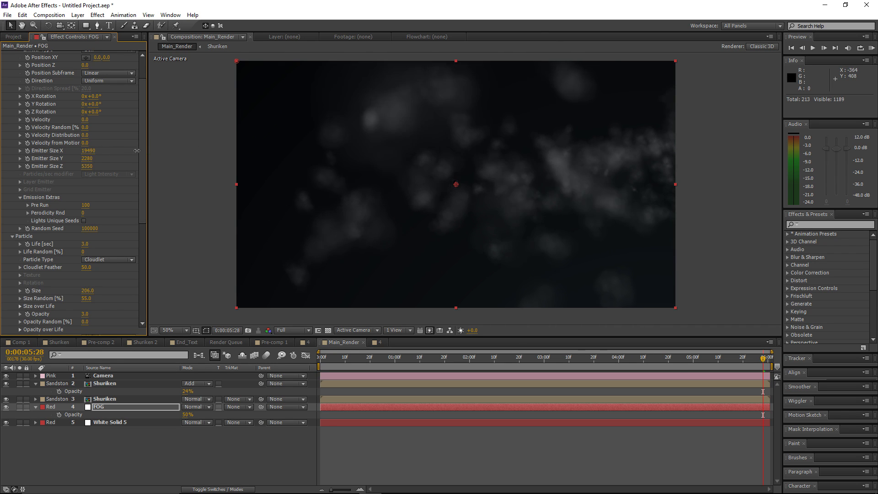
drag(666, 359, 402, 355)
scroll(109, 154, up, 3)
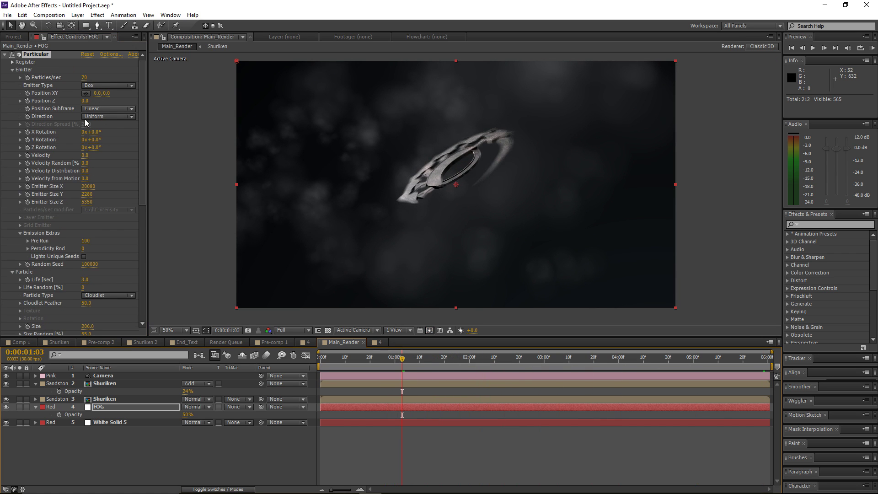
scroll(119, 198, down, 2)
click(401, 362)
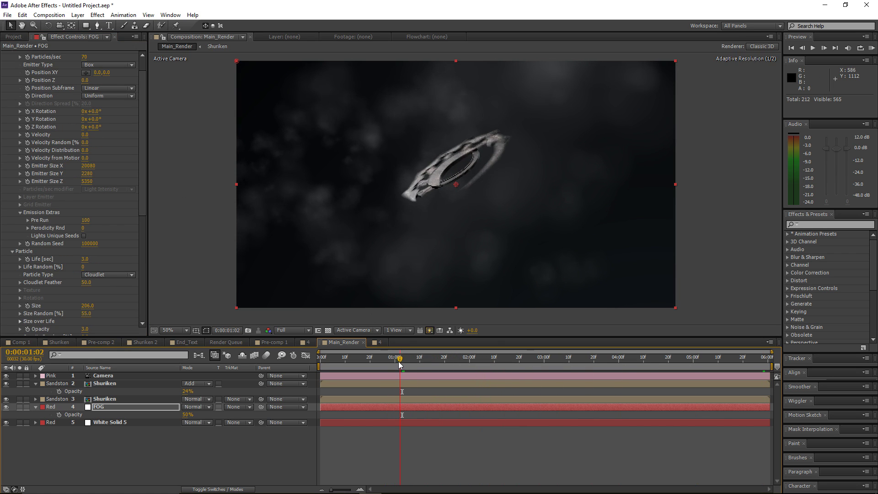
drag(400, 359, 398, 356)
Apply the trapezoid Opacity over Life curve so the fog particles fade in at birth and fade out before death
scroll(105, 218, down, 4)
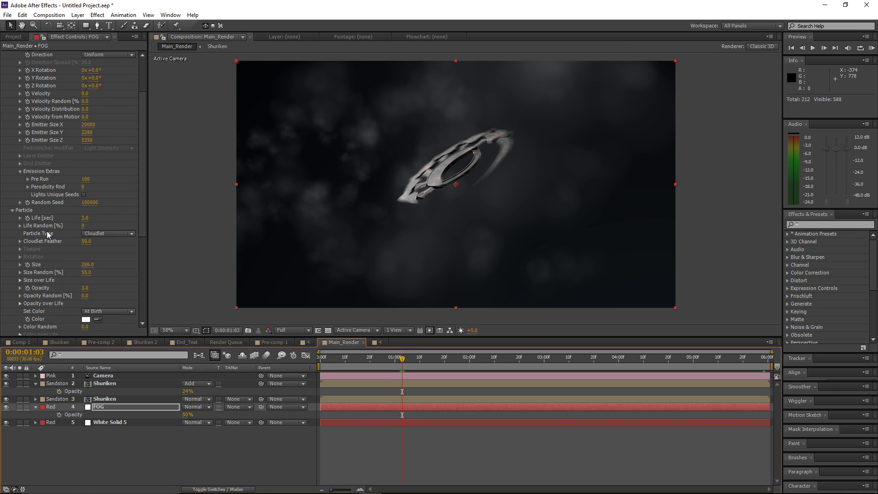
click(20, 303)
scroll(110, 244, down, 5)
drag(148, 258, 178, 258)
click(147, 282)
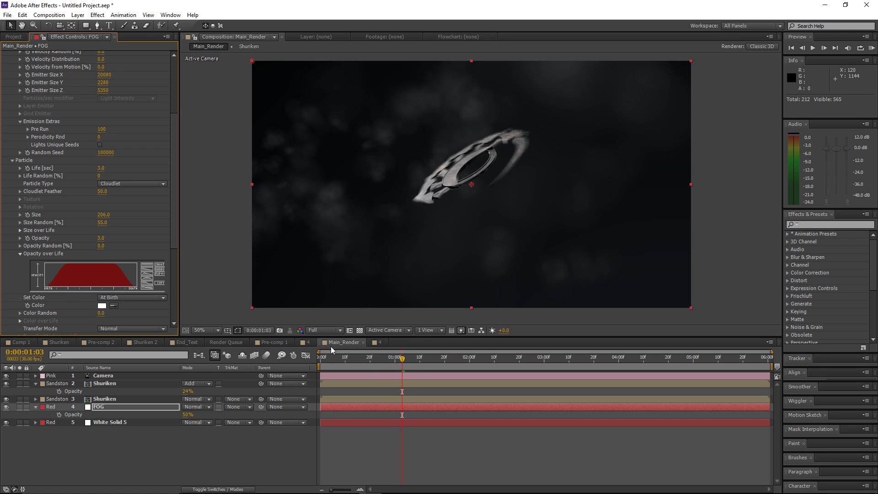
mouse_move(406, 366)
mouse_down()
mouse_move(341, 370)
mouse_move(451, 365)
mouse_move(402, 368)
mouse_up()
Set the fog's Particles/sec to 170 and particle size to 284, then check the fog through to 0:00:05:04
scroll(115, 185, up, 5)
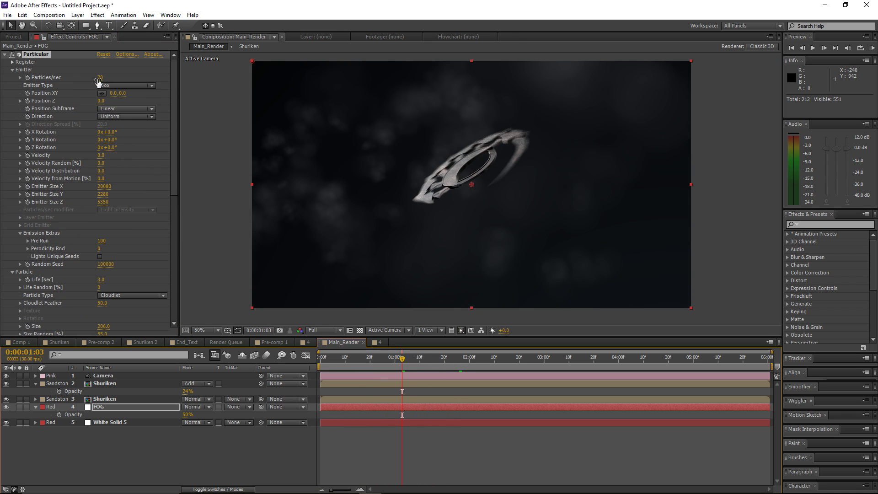
drag(103, 79, 112, 80)
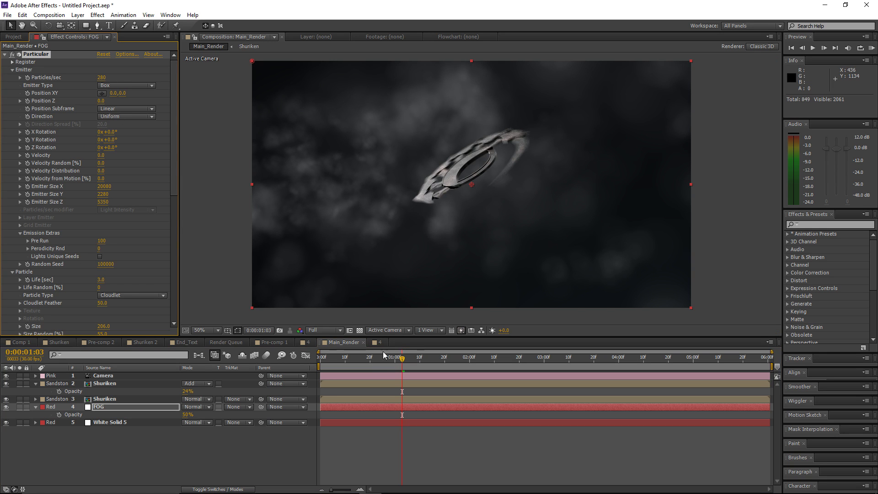
drag(383, 351, 447, 373)
drag(103, 326, 136, 326)
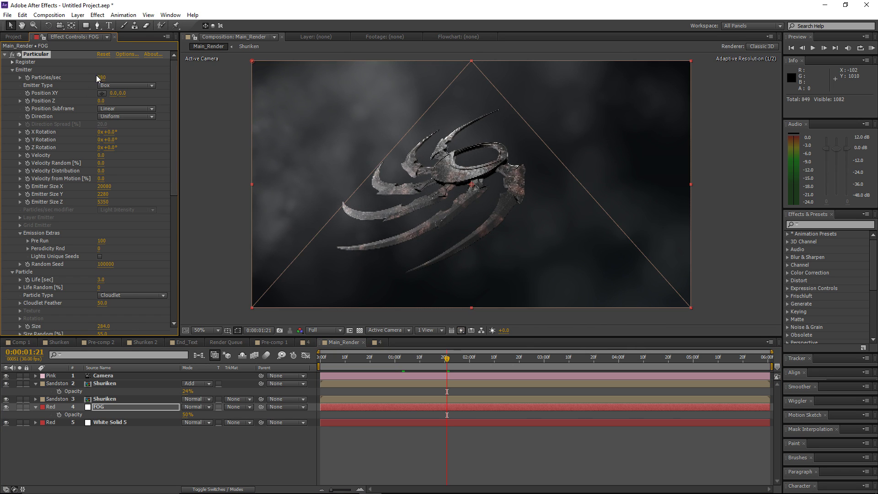
click(106, 77)
text(17)
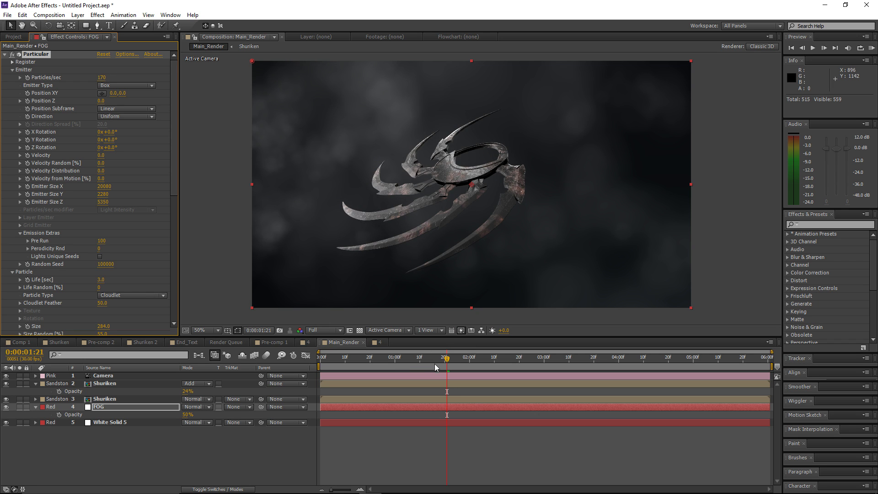
drag(434, 364, 712, 325)
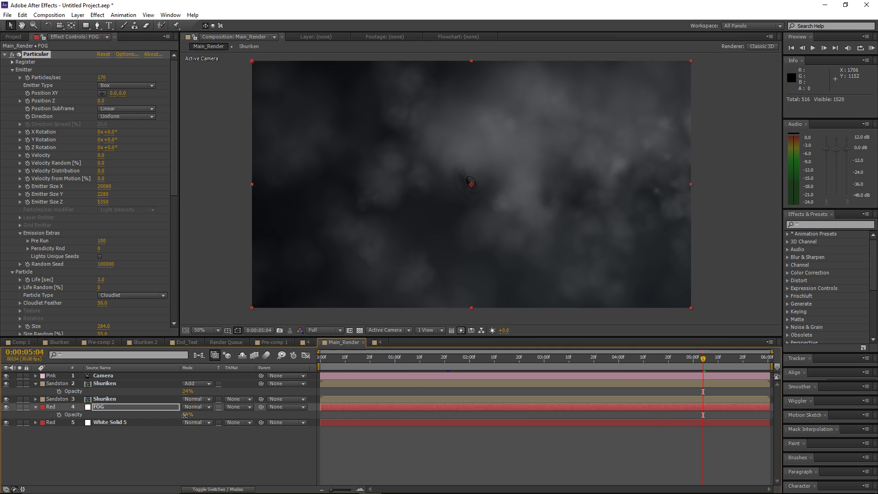
Lower the FOG layer's opacity to 40% and review the shuriken at 0:00:02:01
click(187, 414)
text(40)
key(Return)
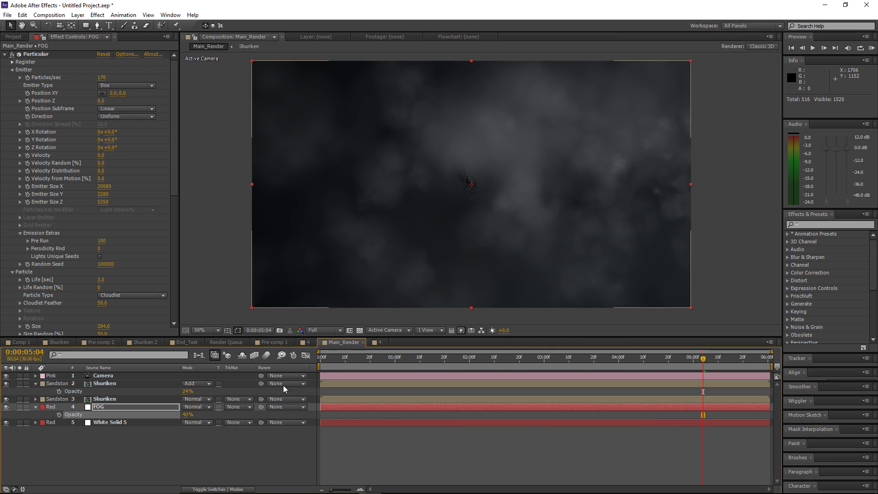
drag(640, 357, 472, 379)
click(435, 438)
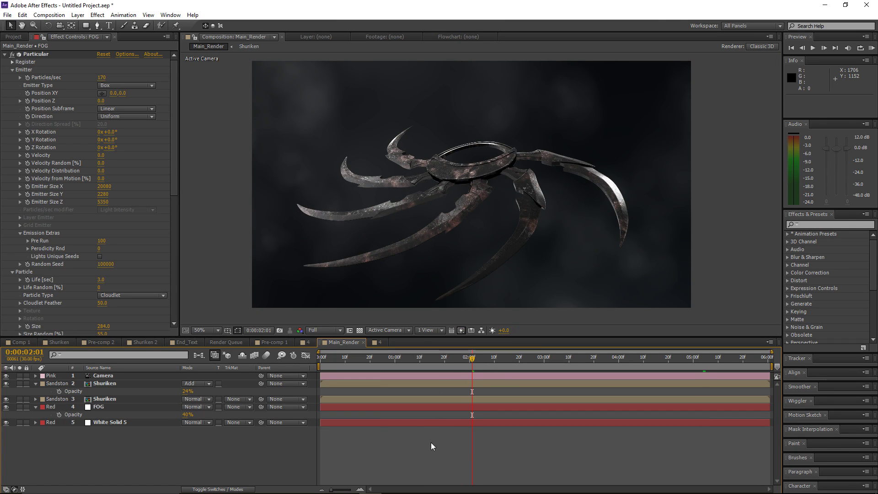
Create an adjustment layer and place it directly above the FOG layer, beneath both Shuriken layers
click(78, 15)
mouse_move(92, 25)
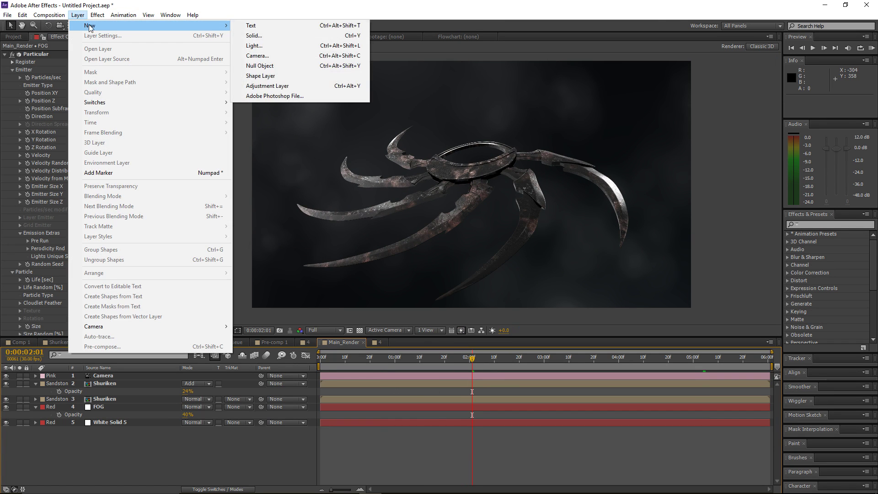
click(289, 86)
drag(118, 377, 117, 408)
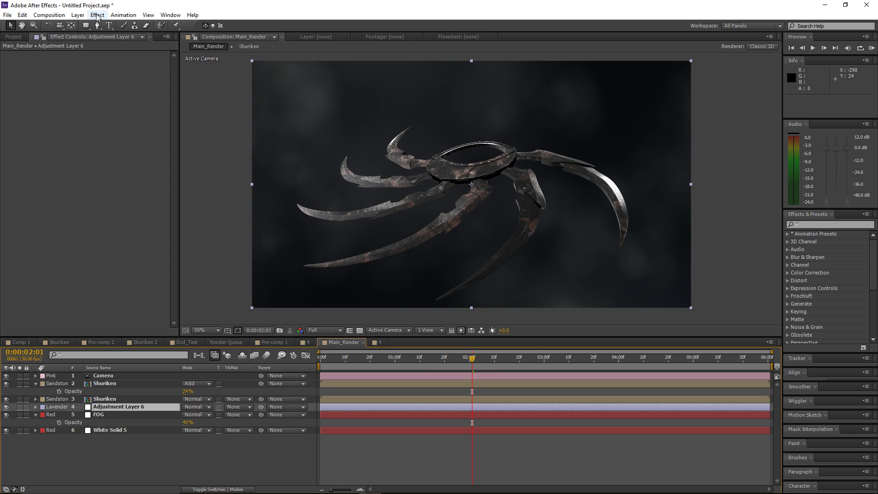
Add a Curves effect to the adjustment layer and shape an S-curve that darkens shadows and lifts highlights, checking several frames
click(97, 15)
mouse_move(128, 99)
click(238, 280)
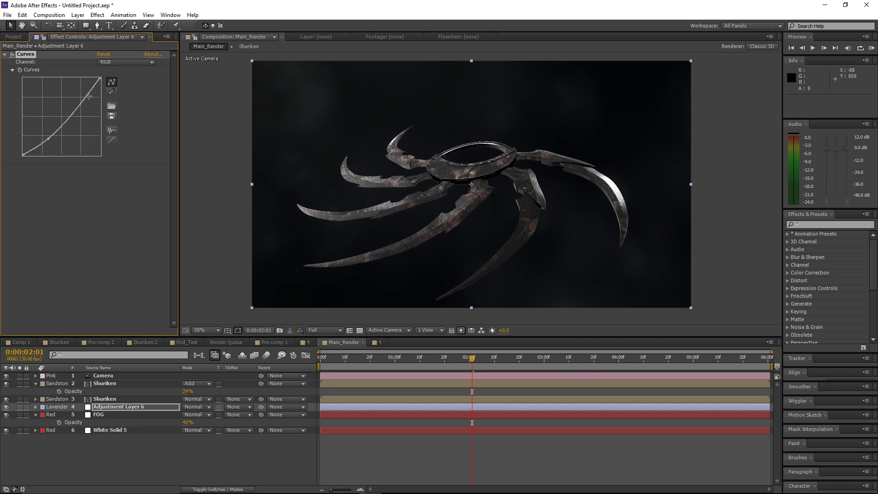
drag(89, 96, 86, 93)
drag(448, 357, 489, 360)
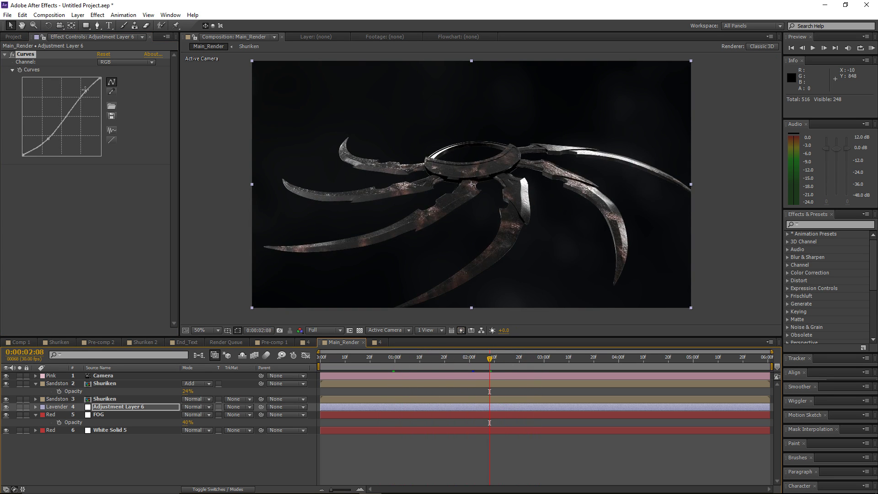
drag(85, 89, 80, 90)
drag(49, 137, 45, 138)
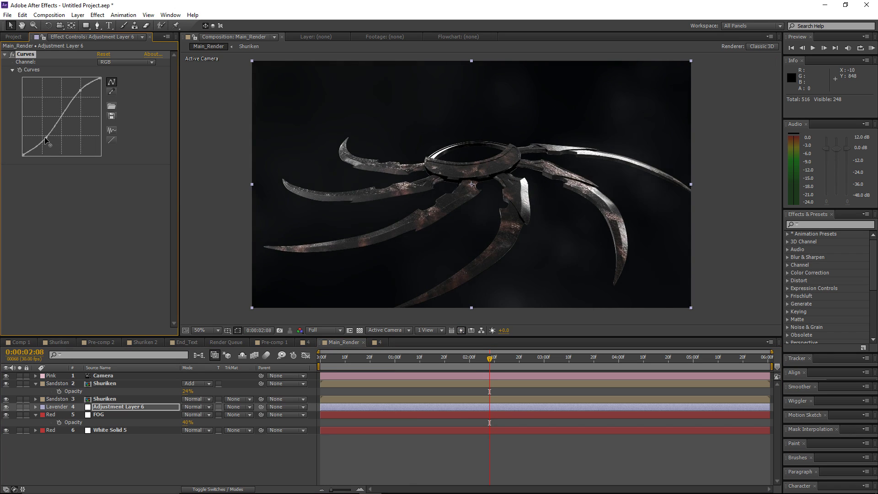
drag(488, 358, 425, 382)
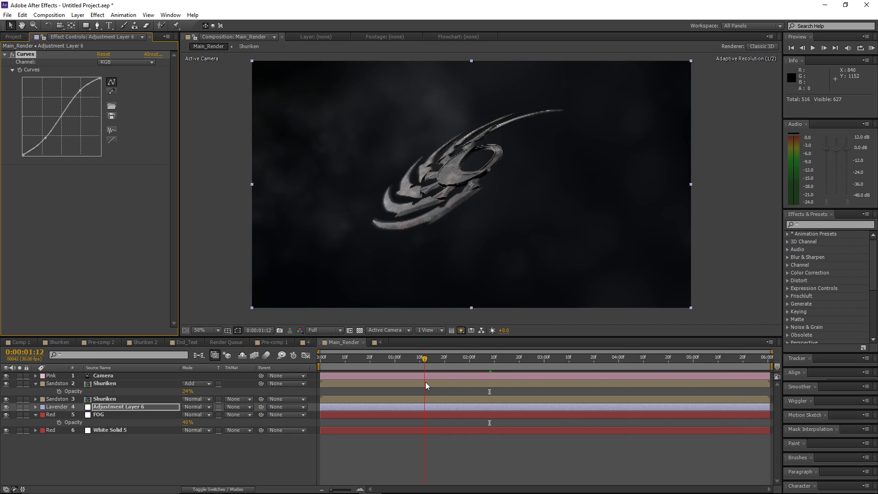
Compare the composition with the FOG layer hidden and shown across the timeline
click(6, 414)
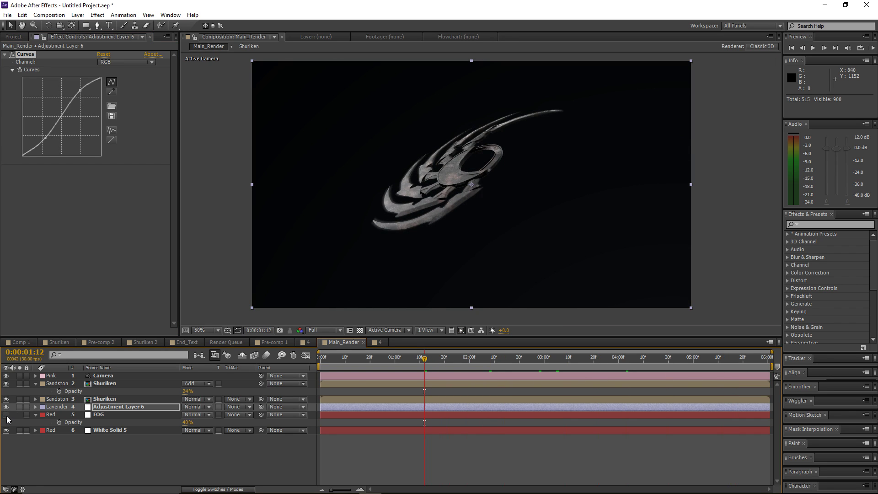
click(240, 471)
drag(425, 358, 639, 378)
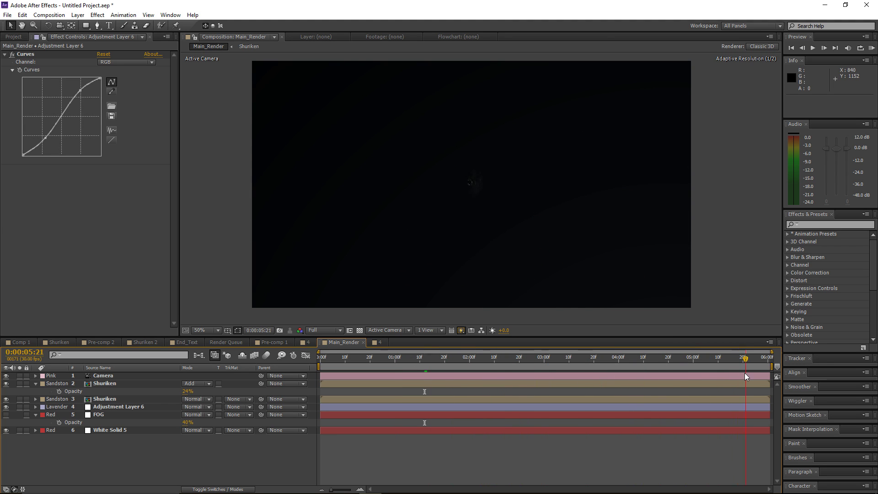
drag(744, 375, 497, 370)
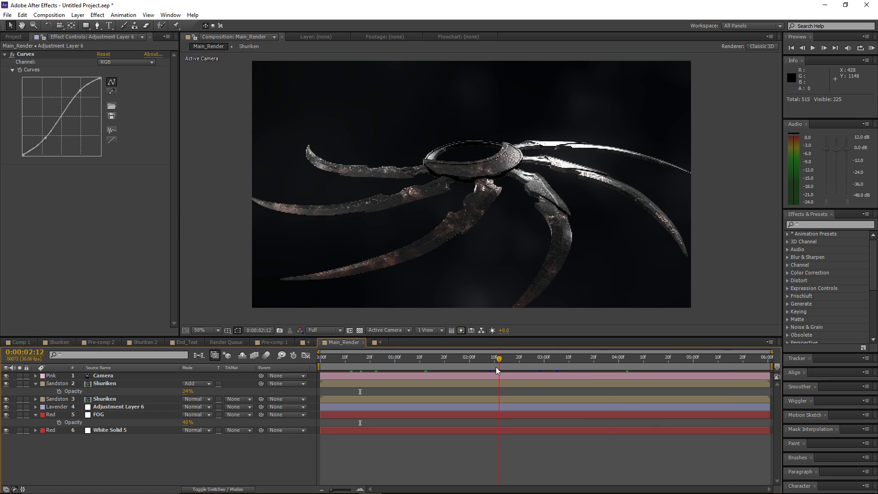
Duplicate the FOG layer, move the copy to the top of the layer stack and rename it Embers
click(101, 415)
key(ctrl+d)
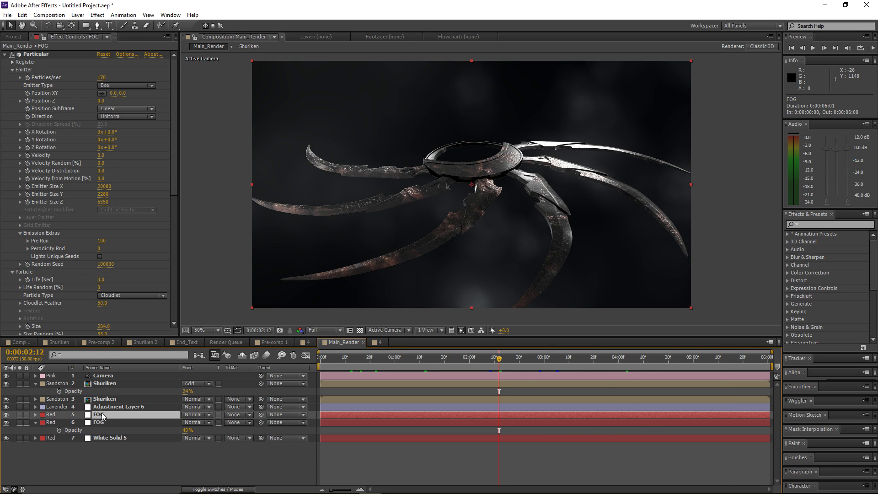
drag(101, 415, 120, 373)
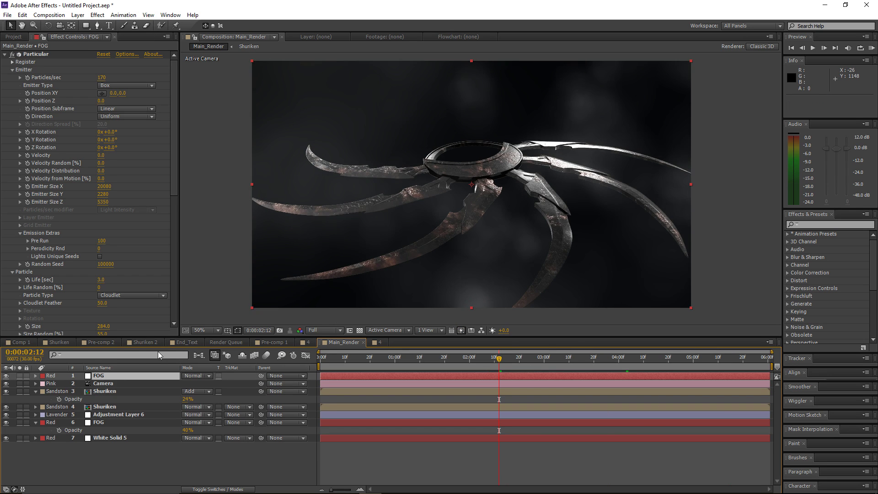
key(Return)
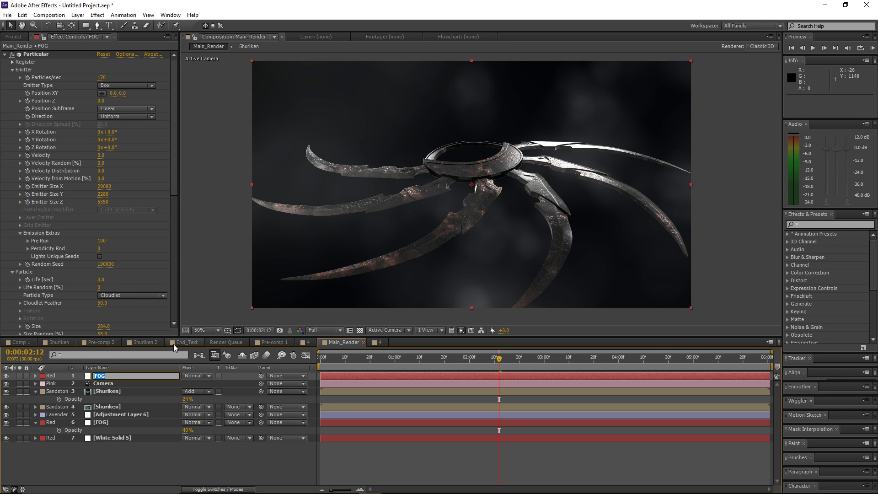
text(Embers)
key(Return)
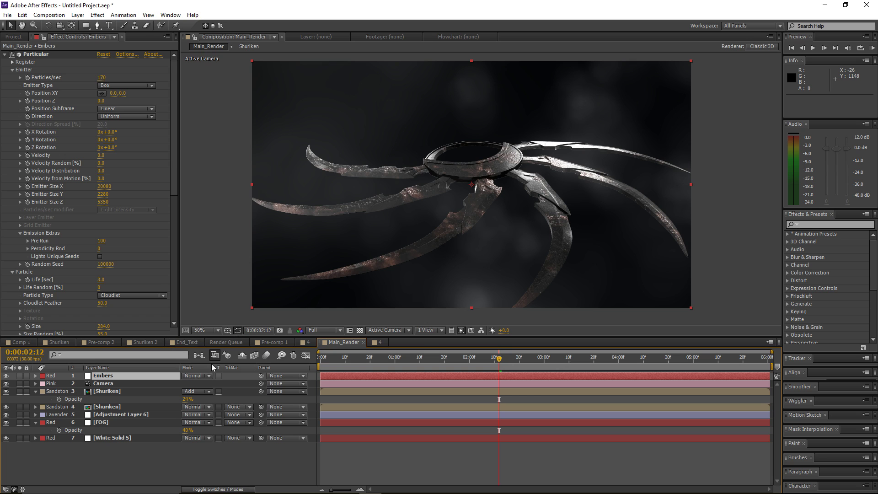
Set the Embers layer's blending mode to Add and solo the layer
click(197, 375)
click(245, 189)
click(19, 376)
Set the Embers particles' opacity to 100 and size to 3, with the layer's own opacity at 100%
scroll(130, 302, down, 3)
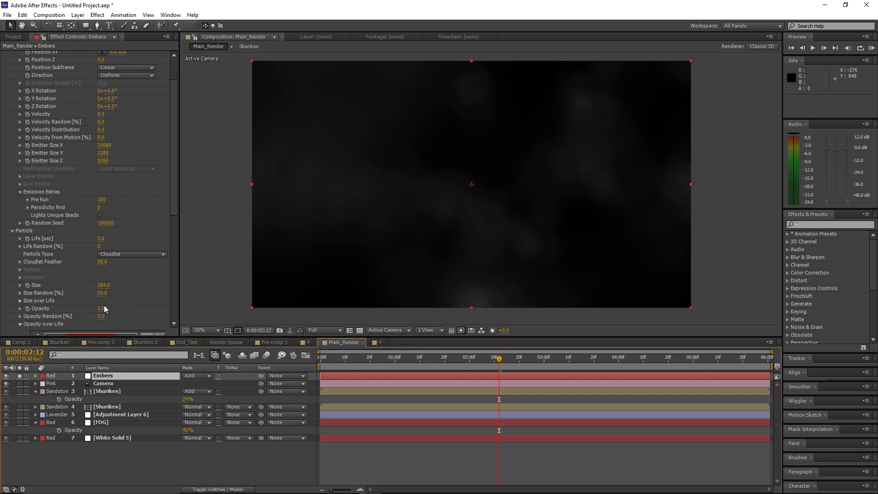
drag(114, 309, 137, 308)
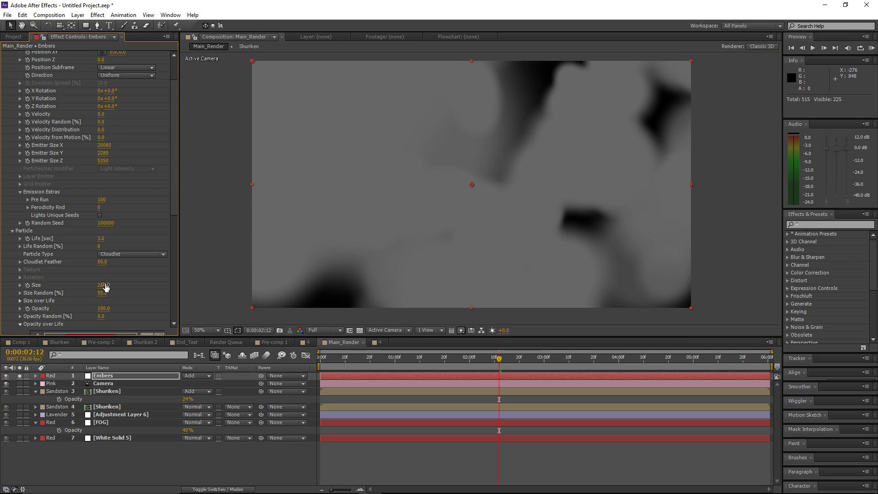
text(5)
key(Return)
key(t)
drag(187, 383, 230, 382)
click(144, 373)
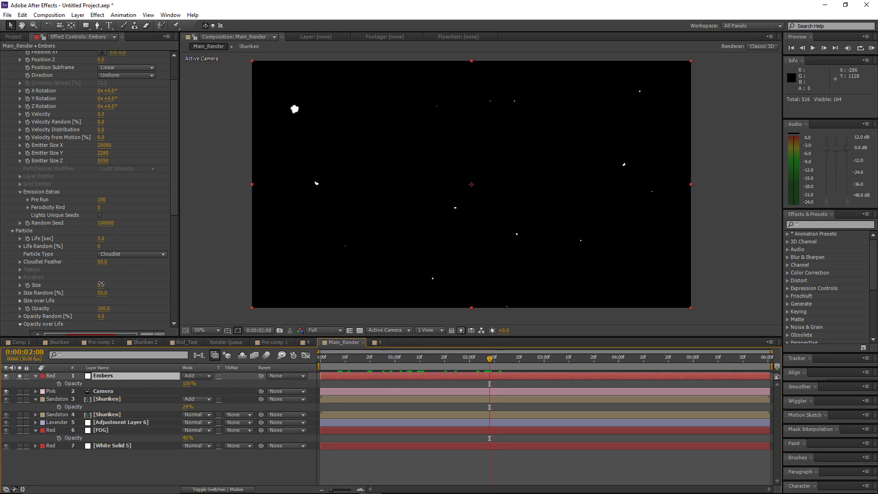
click(101, 285)
text(3)
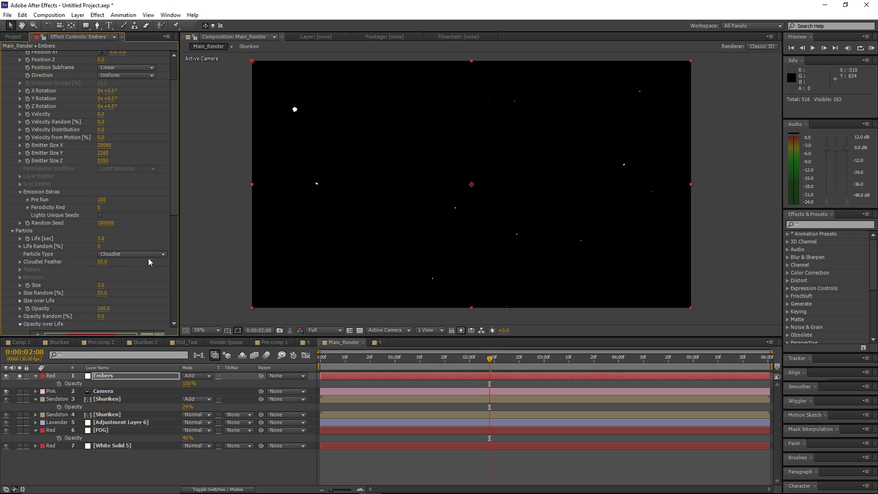
Change the Embers particle type to Sphere and set the particle colour to orange-red
click(145, 255)
click(133, 260)
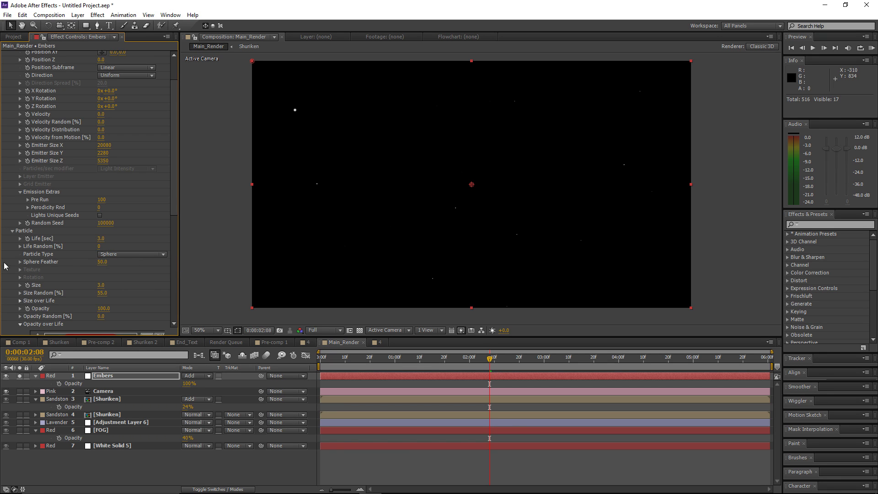
click(107, 377)
scroll(135, 233, down, 3)
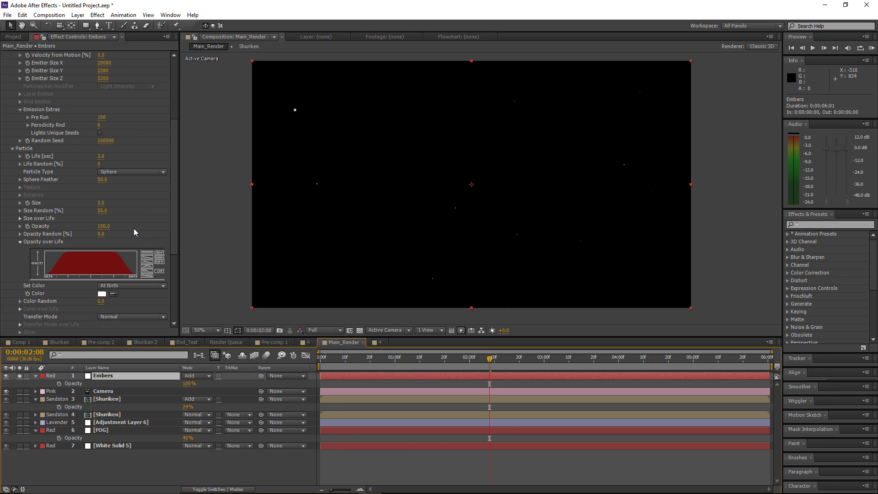
click(102, 294)
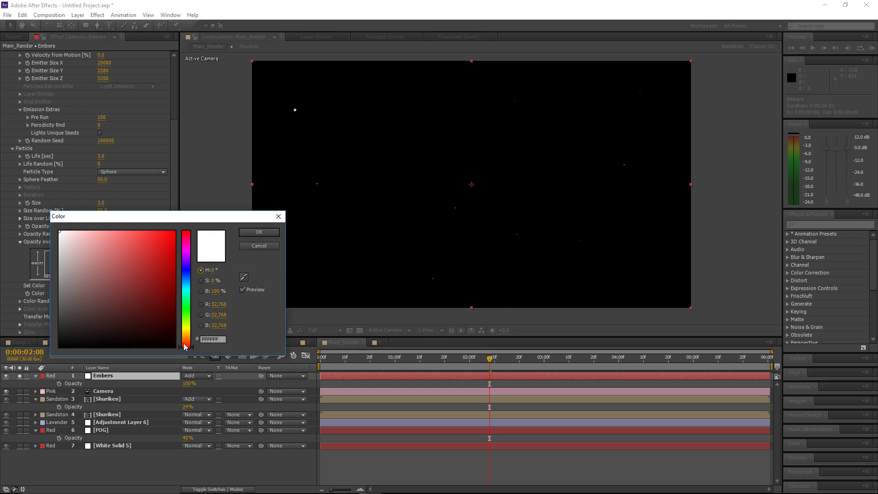
click(185, 342)
drag(173, 234, 241, 188)
click(258, 233)
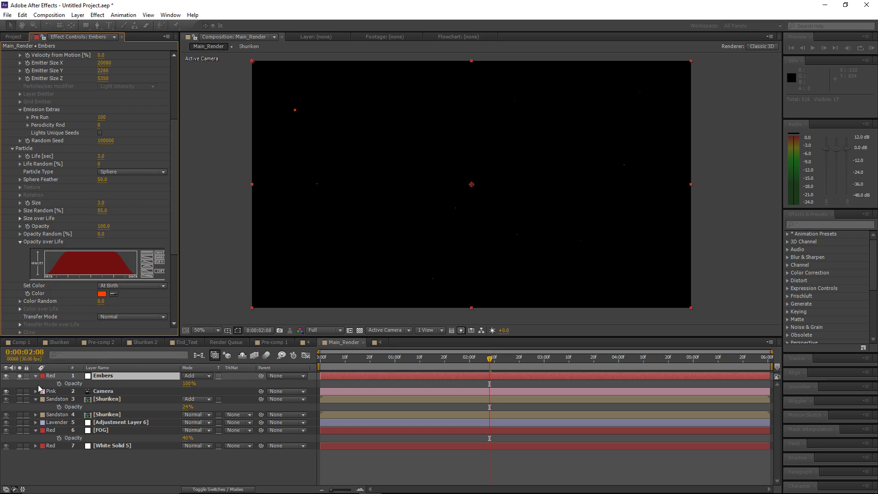
Turn off solo on the Embers layer and set its particle size to 4
click(19, 375)
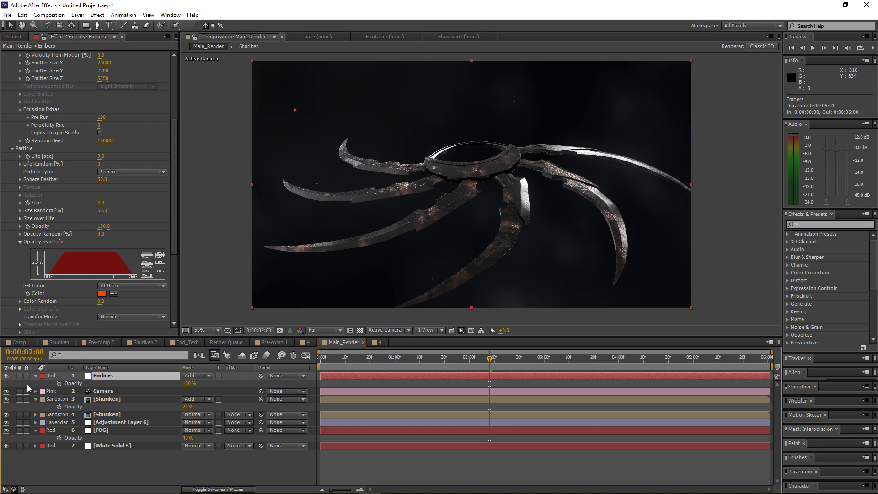
drag(493, 362, 464, 359)
click(104, 202)
text(4)
key(Return)
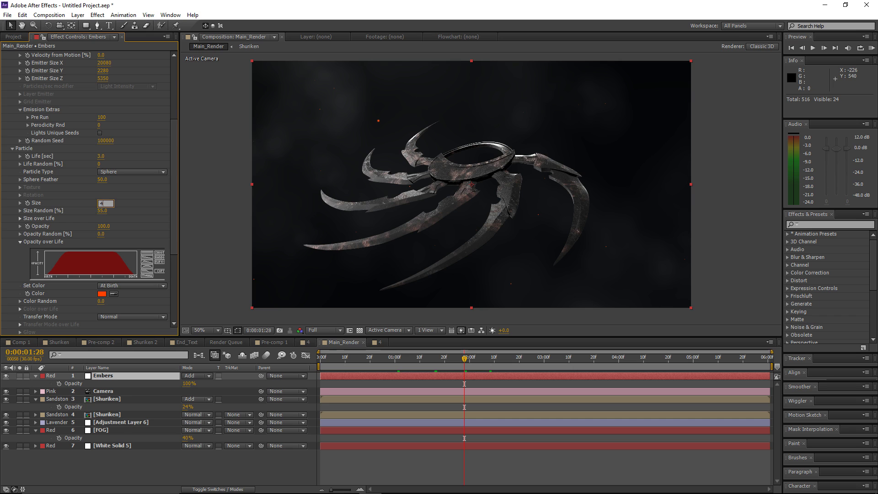
Add a Glow with a 26.7% threshold to Embers, then duplicate it with a 57.3% threshold and a radius of 60
click(97, 15)
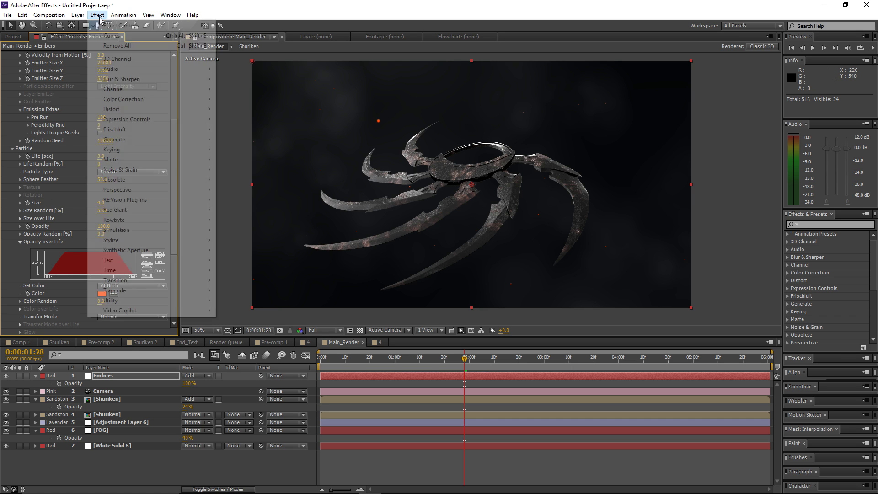
mouse_move(127, 240)
click(240, 381)
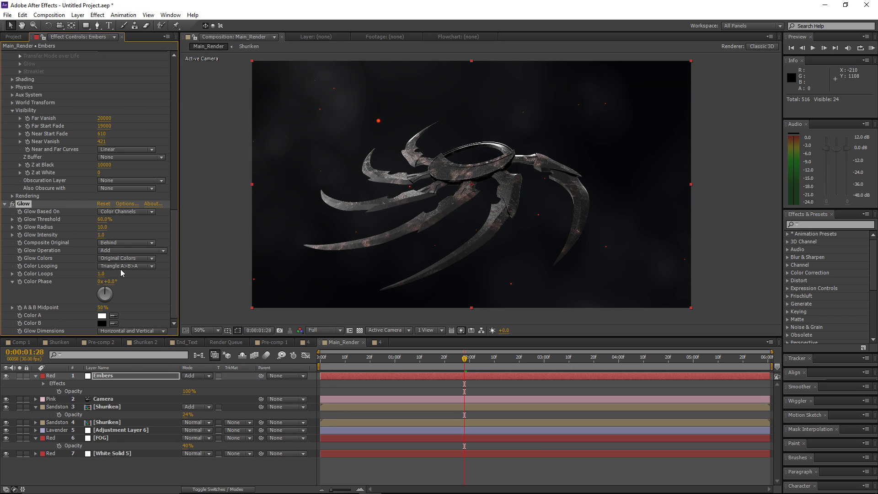
drag(108, 222, 76, 223)
key(ctrl+d)
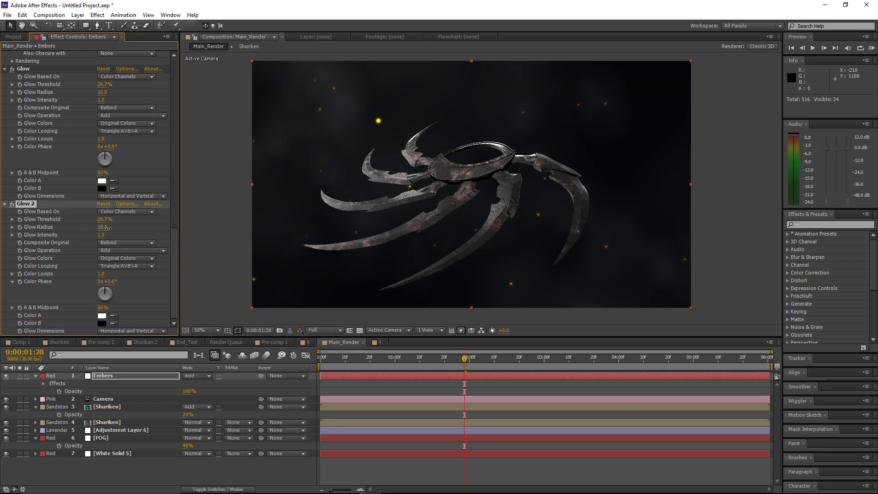
drag(108, 227, 140, 220)
key(space)
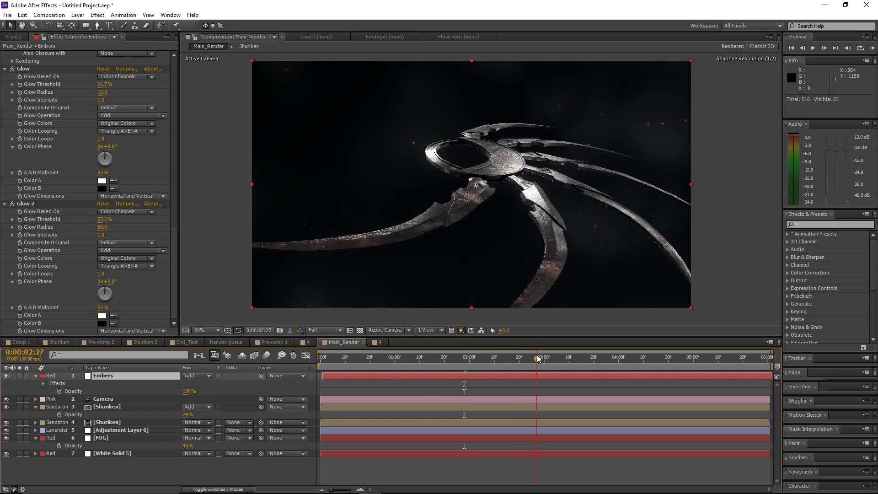
Duplicate the Embers layer and set the copy's Random Seed to 100190
click(126, 375)
key(ctrl+d)
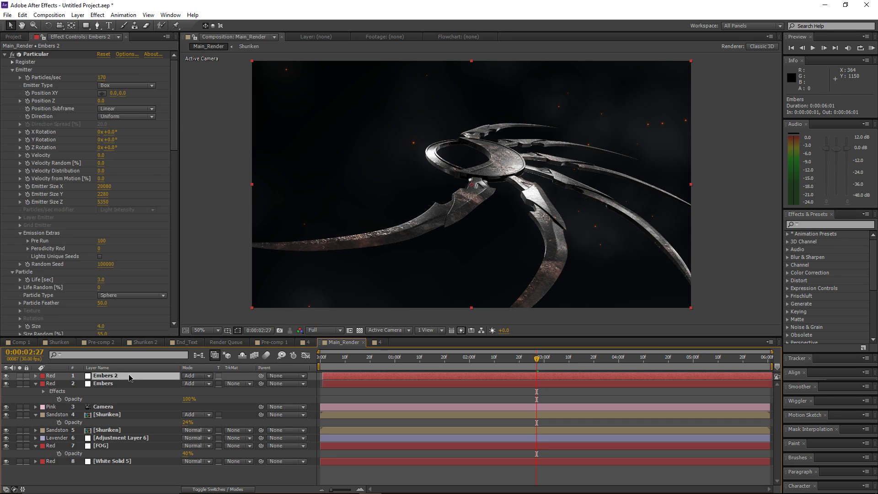
drag(516, 366, 342, 374)
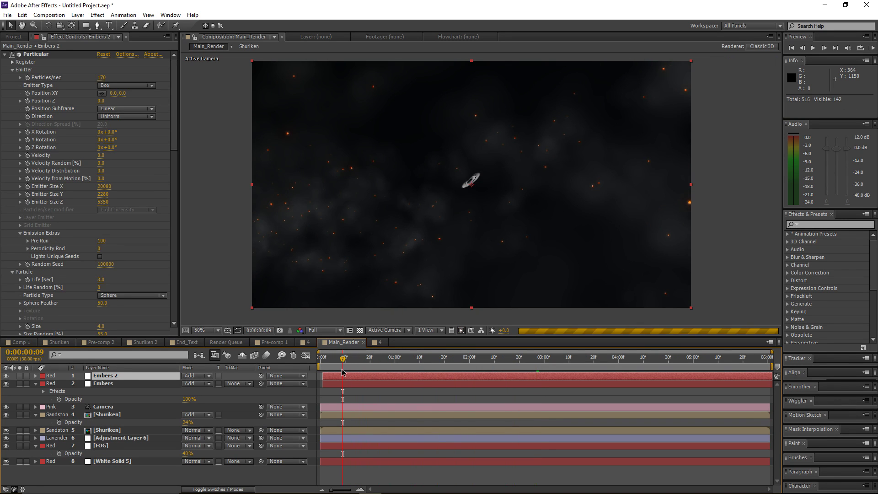
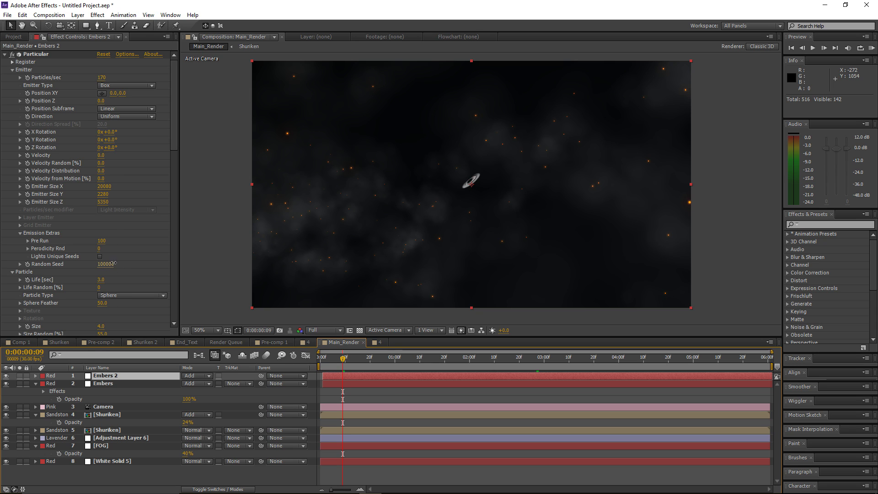
drag(114, 264, 118, 263)
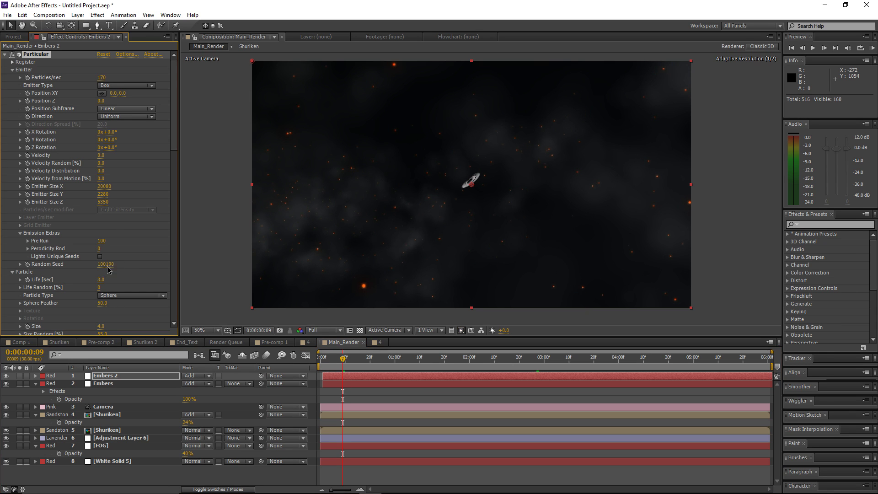
click(117, 264)
Set the original Embers layer's Random Seed to 100190 and delete the Embers 2 layer
click(117, 383)
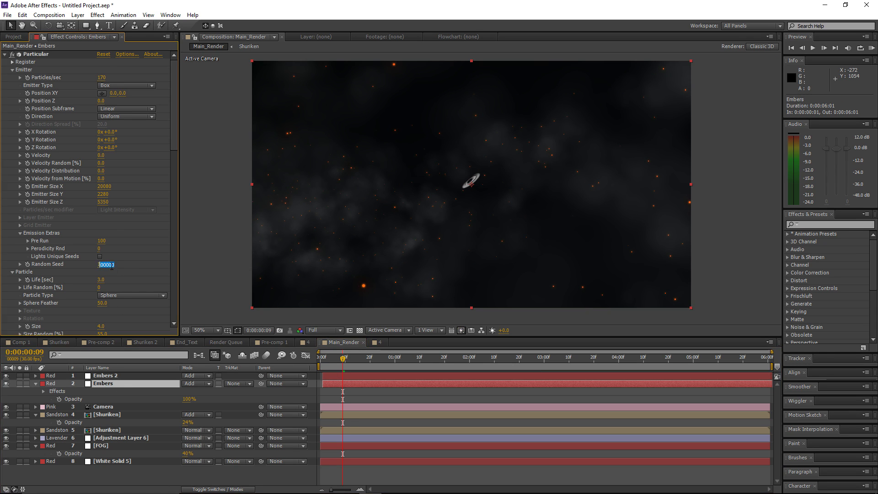
drag(114, 263, 117, 268)
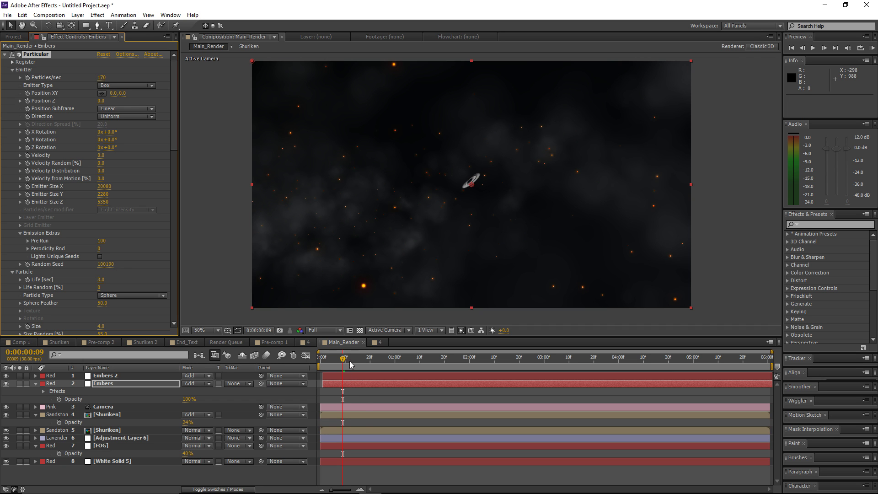
drag(344, 361, 698, 361)
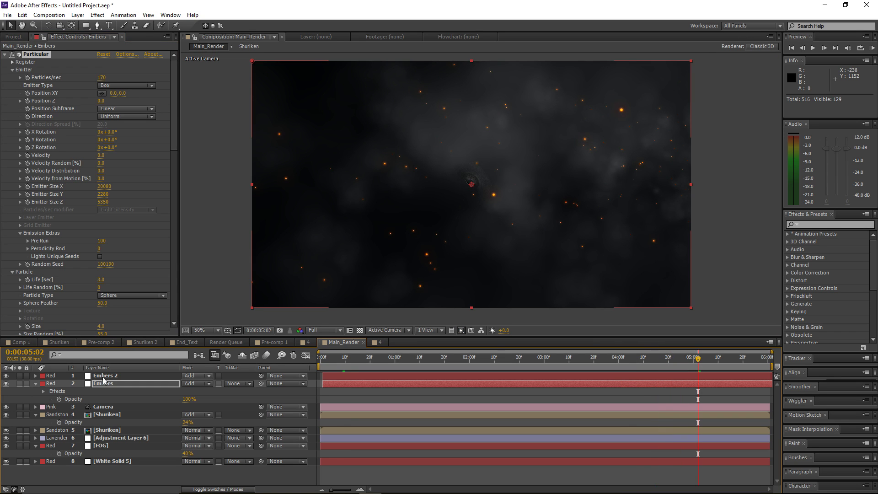
click(103, 375)
key(Delete)
click(102, 377)
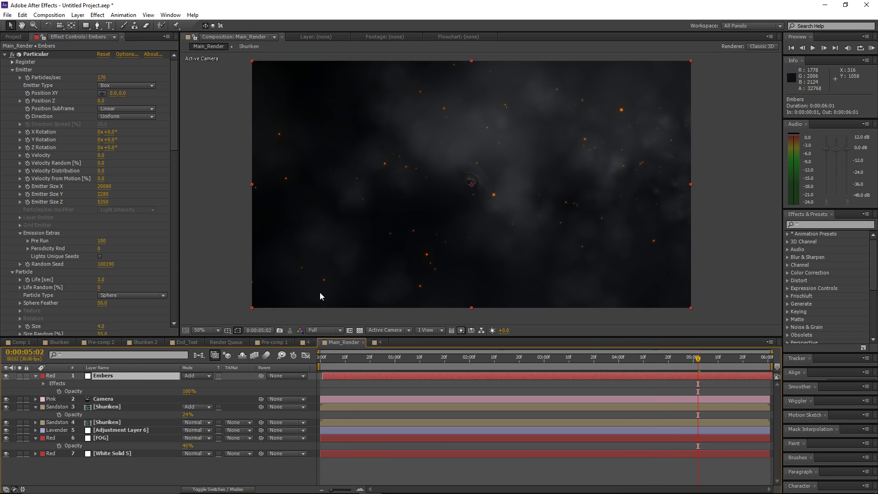
Set the Embers particles' Far Vanish distance to 5000 and check the result across the timeline
scroll(120, 245, down, 15)
scroll(123, 239, down, 2)
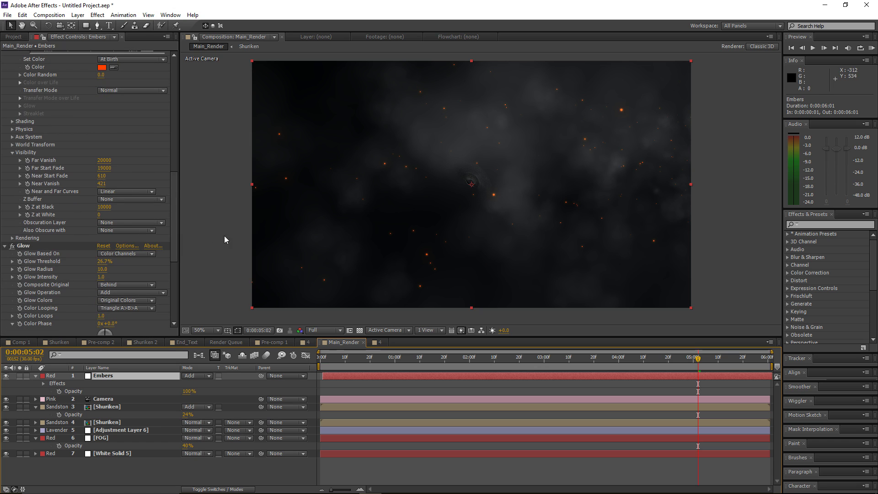
scroll(117, 228, up, 3)
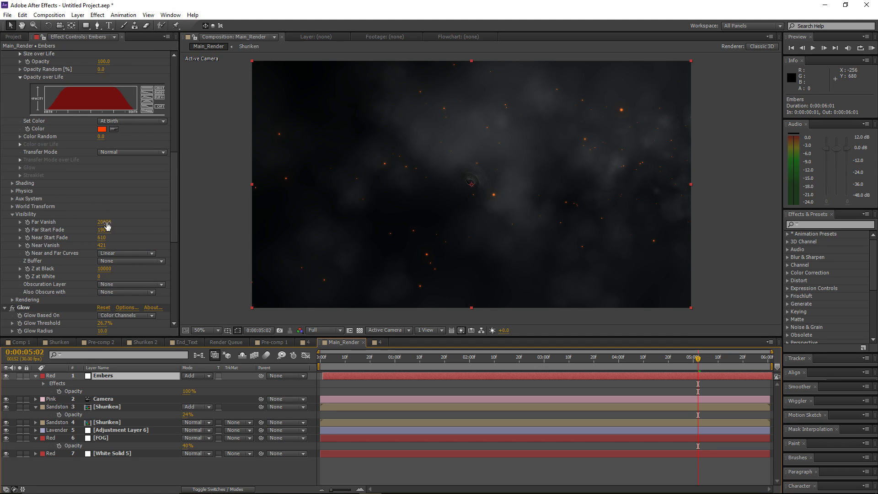
drag(105, 223, 78, 226)
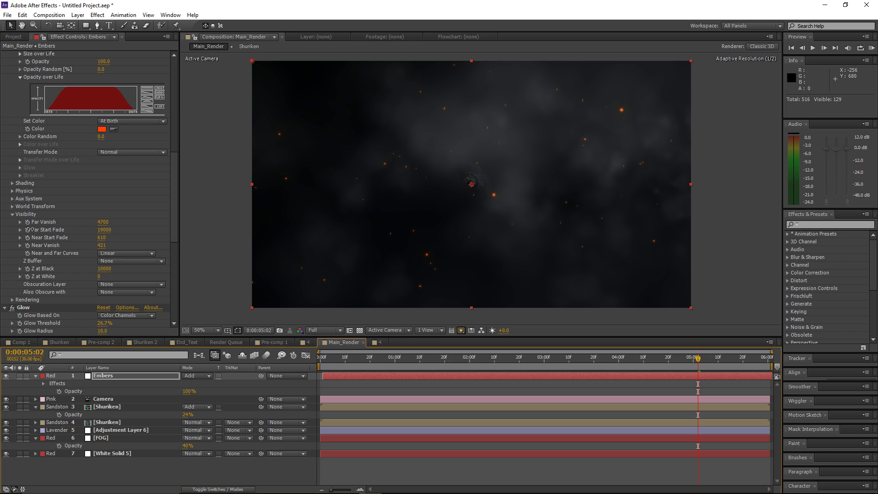
drag(382, 360, 362, 362)
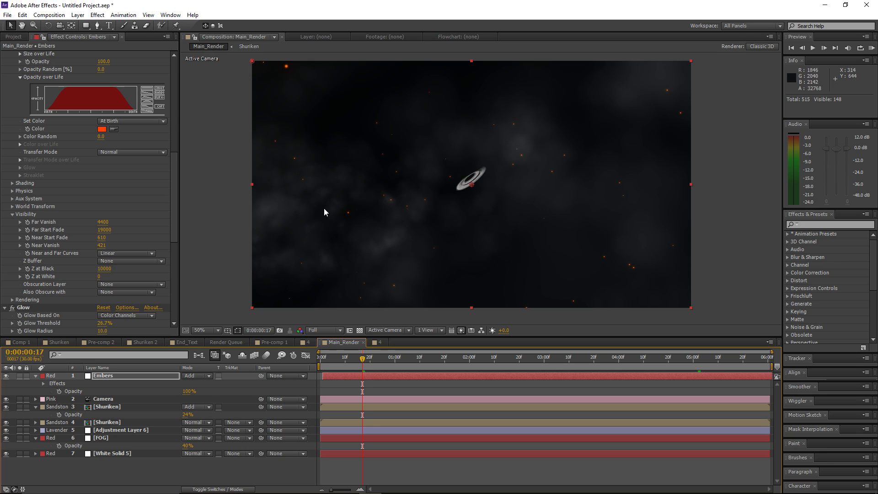
mouse_move(102, 223)
mouse_down()
mouse_move(116, 223)
mouse_move(105, 223)
mouse_up()
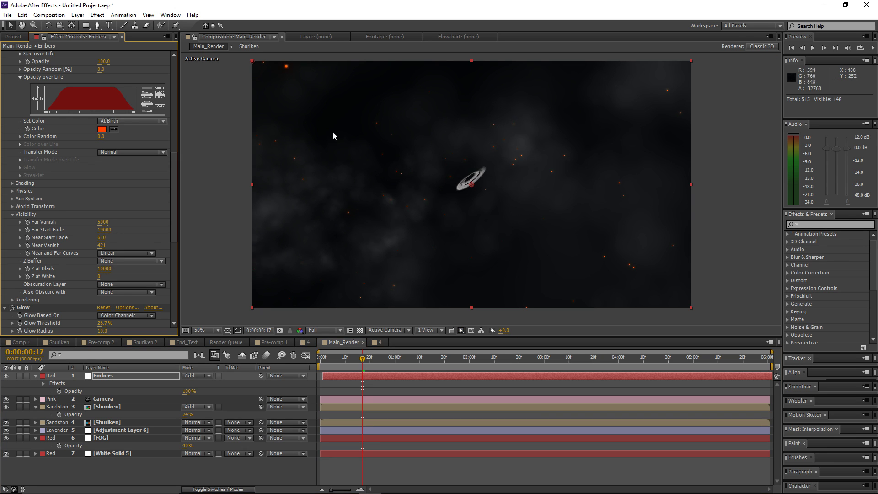
key(space)
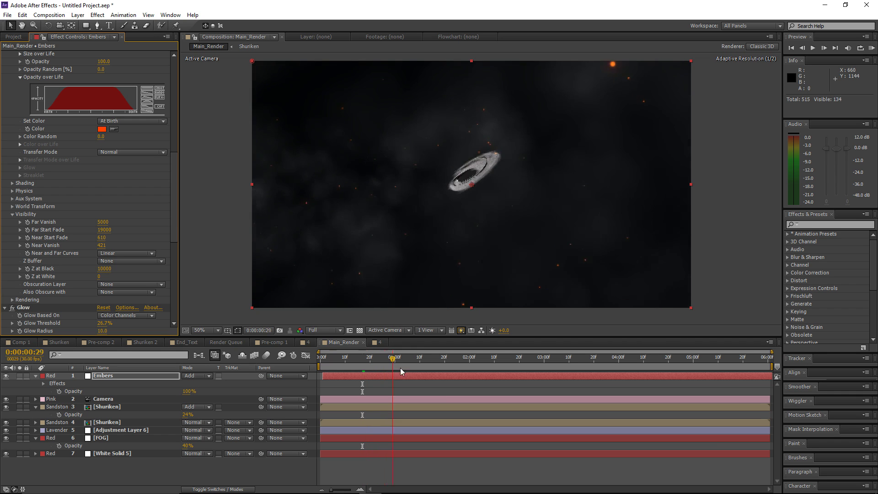
drag(465, 375, 633, 374)
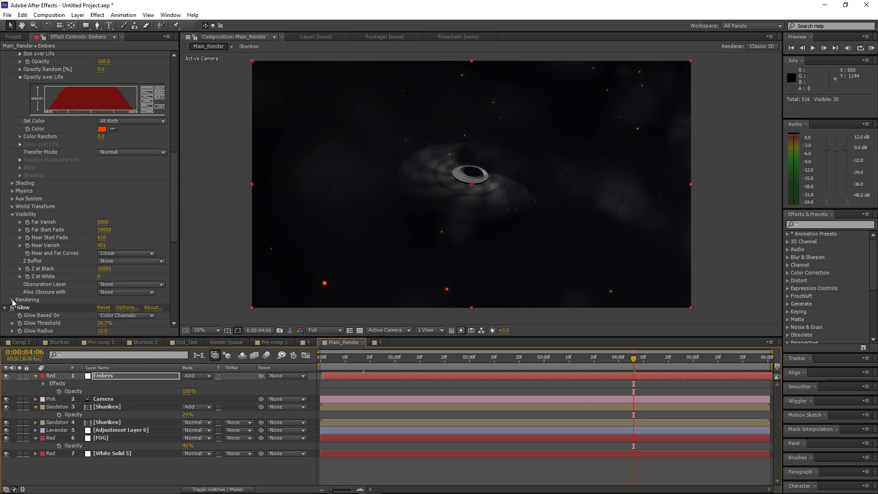
Turn on motion blur in the Embers layer's Particular rendering settings with a Shutter Angle of 80
click(12, 300)
scroll(70, 253, down, 2)
click(20, 310)
scroll(76, 312, down, 2)
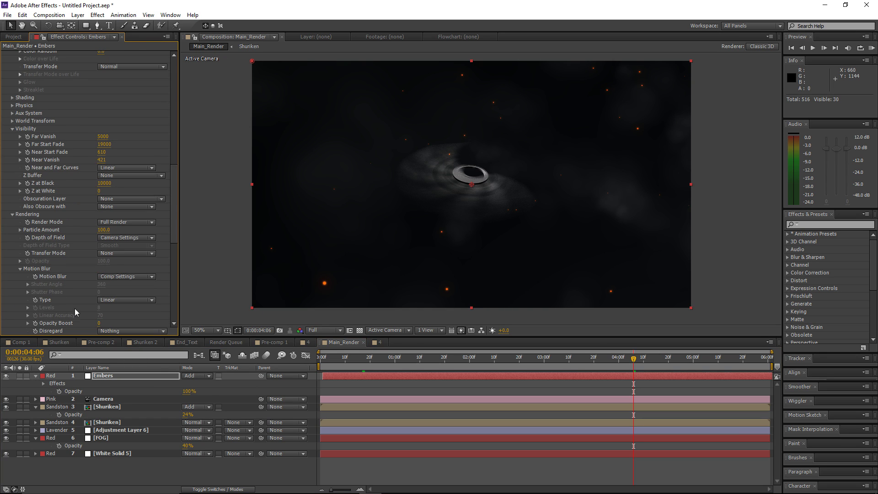
click(119, 277)
click(105, 304)
drag(627, 363, 521, 352)
click(104, 284)
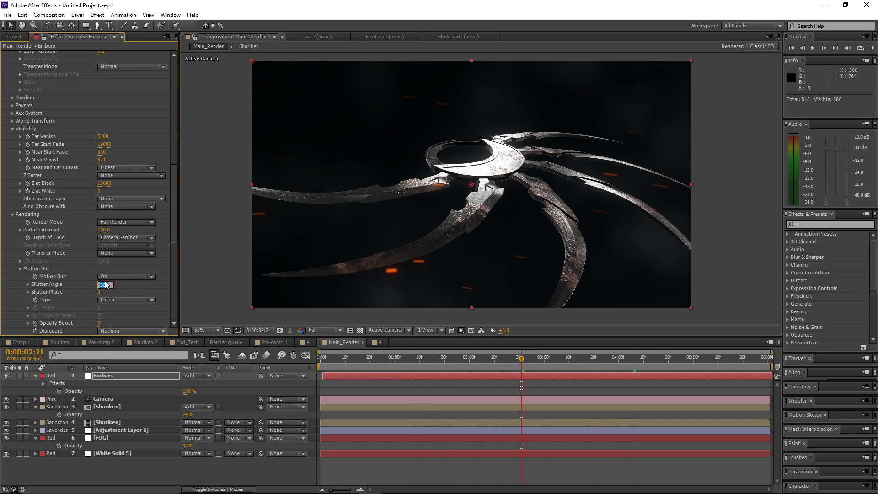
key(Return)
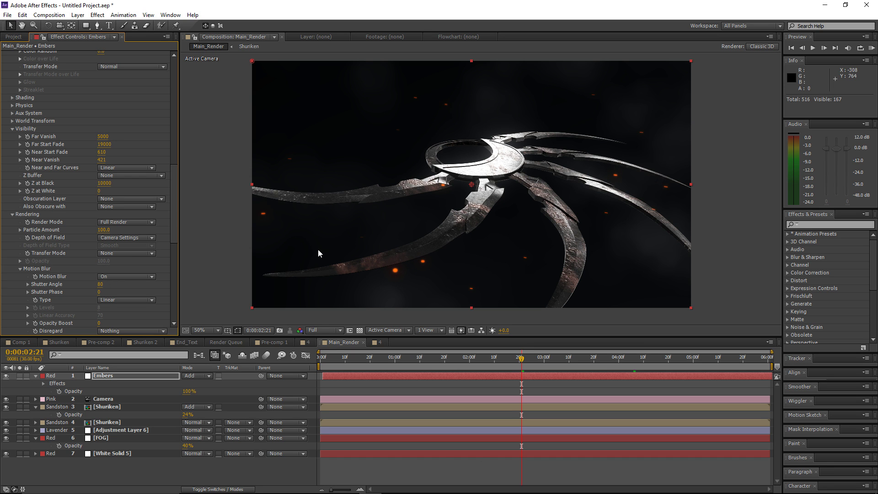
drag(540, 357, 694, 349)
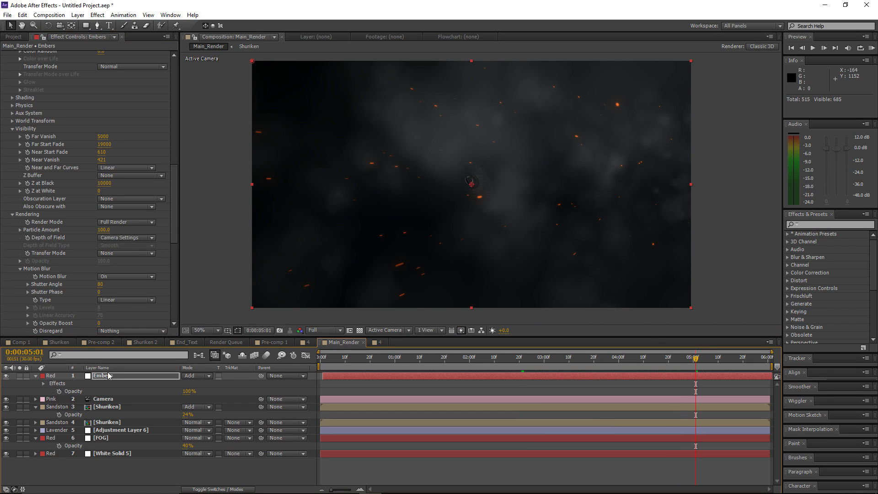
Set the Embers particle size to 3 and duplicate the Embers layer
scroll(125, 279, up, 10)
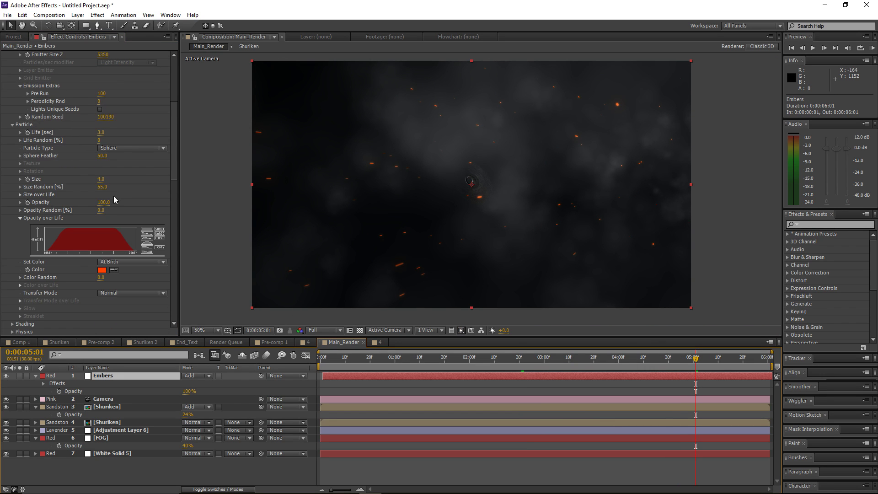
click(101, 179)
text(3)
key(Return)
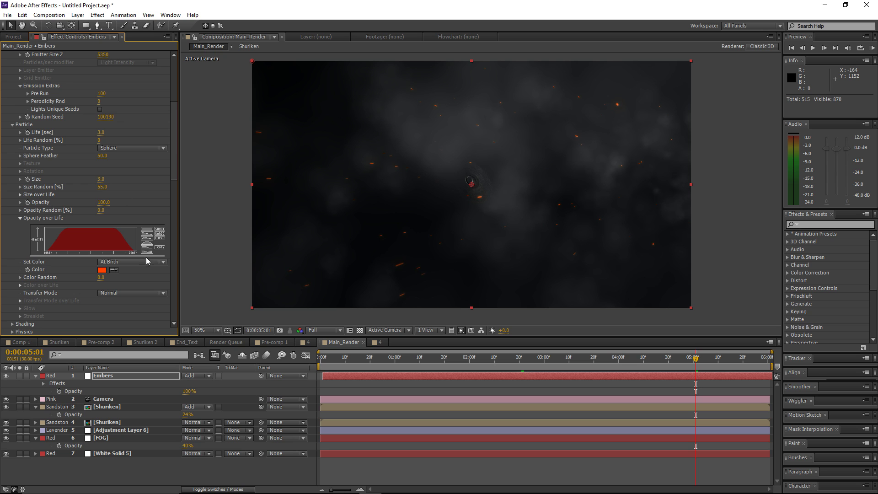
key(ctrl+d)
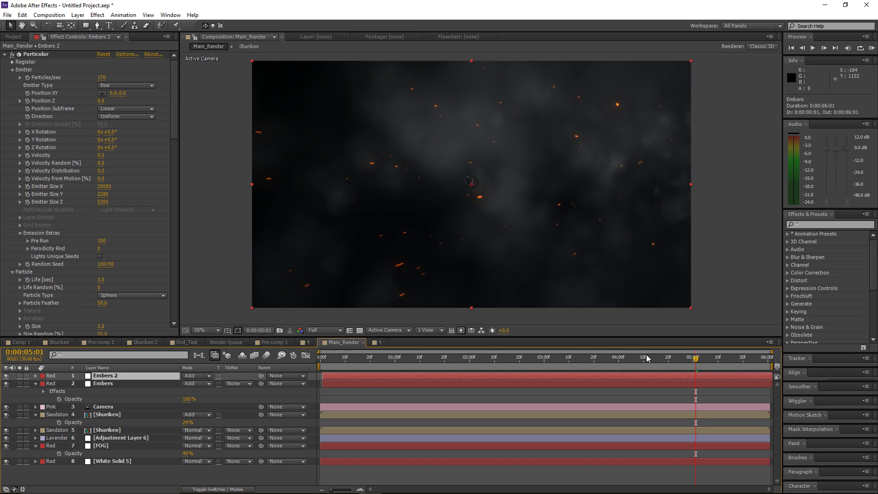
drag(647, 358, 705, 353)
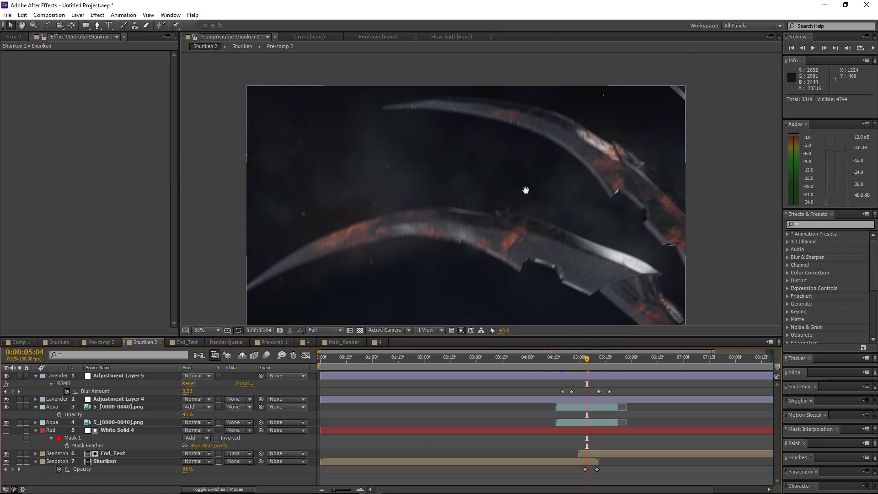
Review the Shuriken 2 composition from the blade close-up to the end text
scroll(501, 184, down, 2)
middle_drag(475, 175, 437, 175)
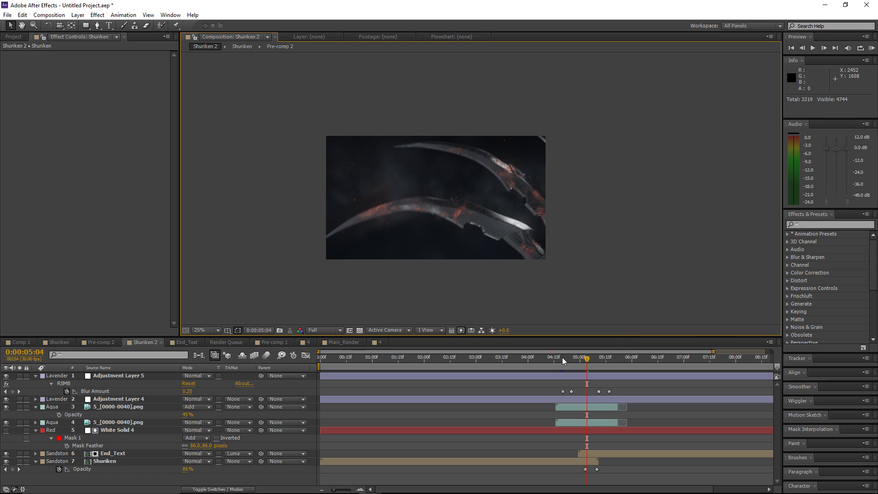
drag(587, 360, 674, 363)
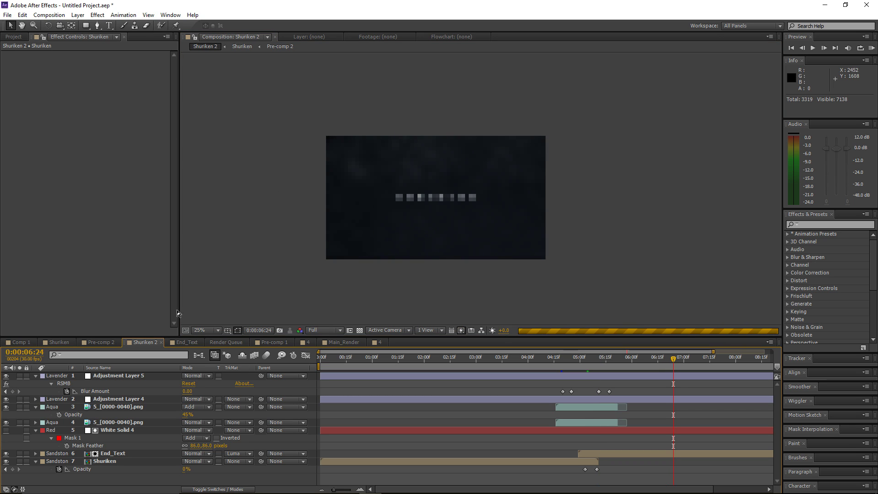
Examine the end text in the Shuriken 2 composition at a larger magnification around 0:00:06:14
scroll(366, 201, up, 1)
middle_drag(363, 196, 421, 177)
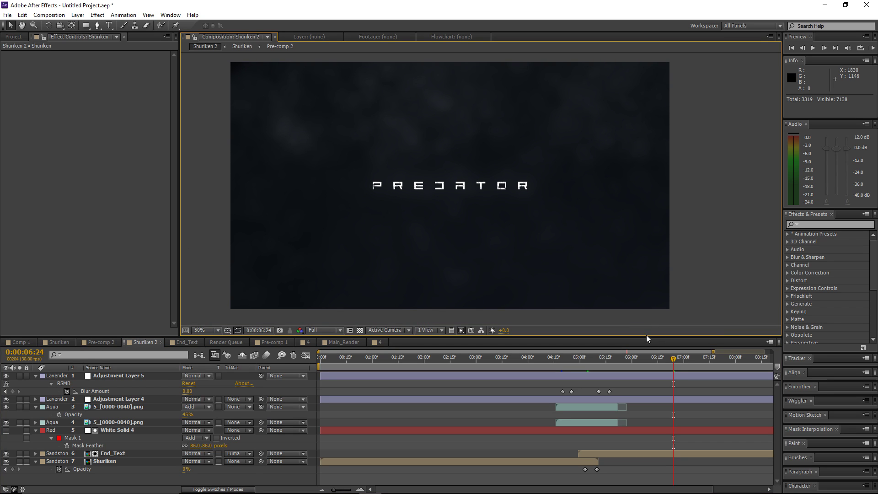
drag(675, 367, 656, 366)
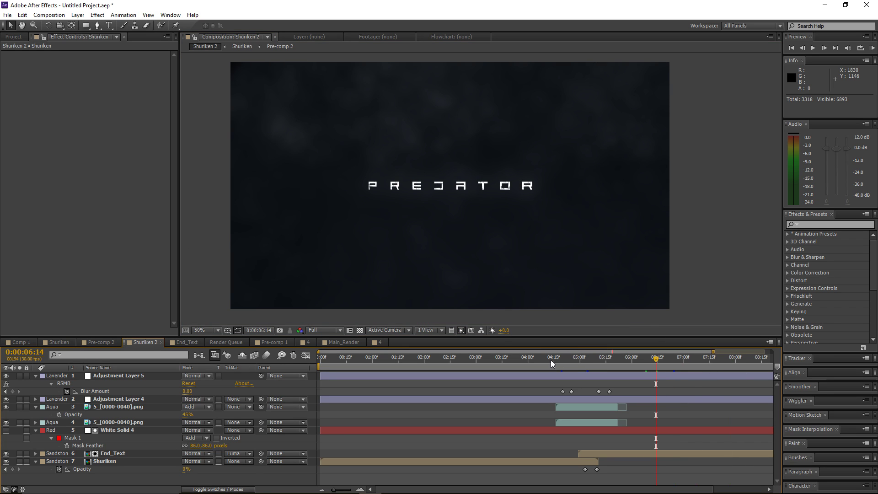
Add a new adjustment layer at the top of the Main_Render composition and apply the Curves effect to it
click(354, 343)
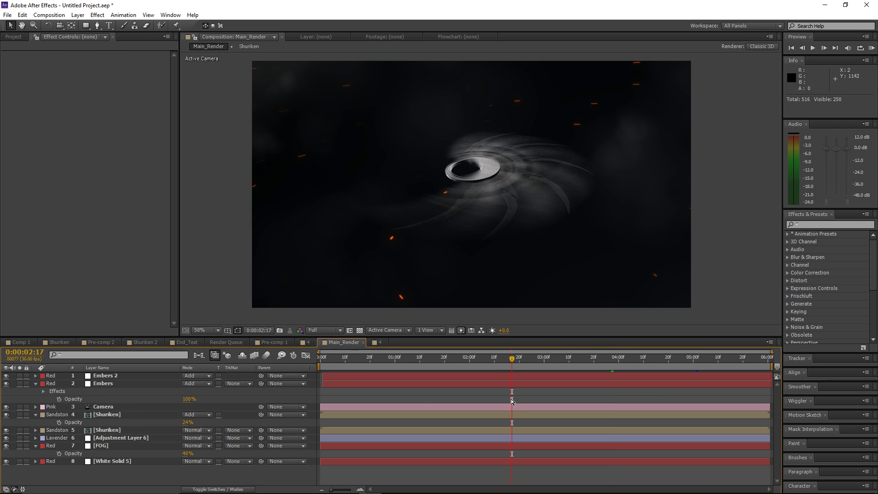
click(78, 14)
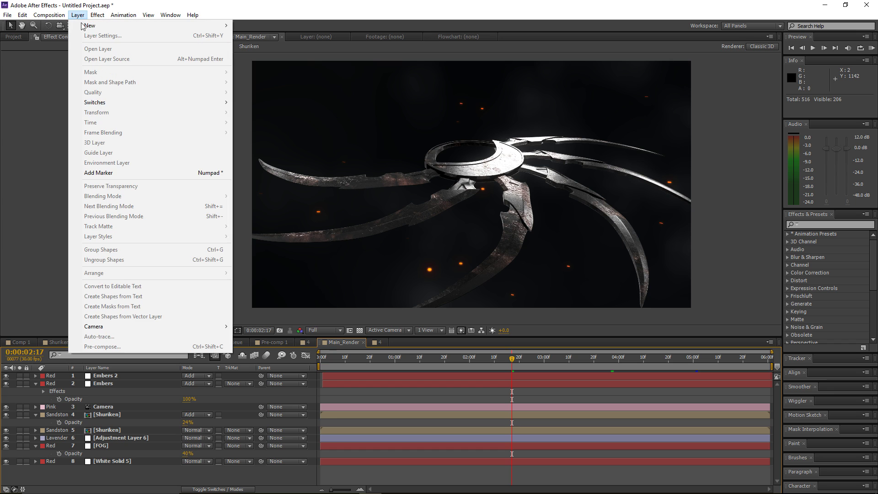
mouse_move(83, 26)
click(276, 87)
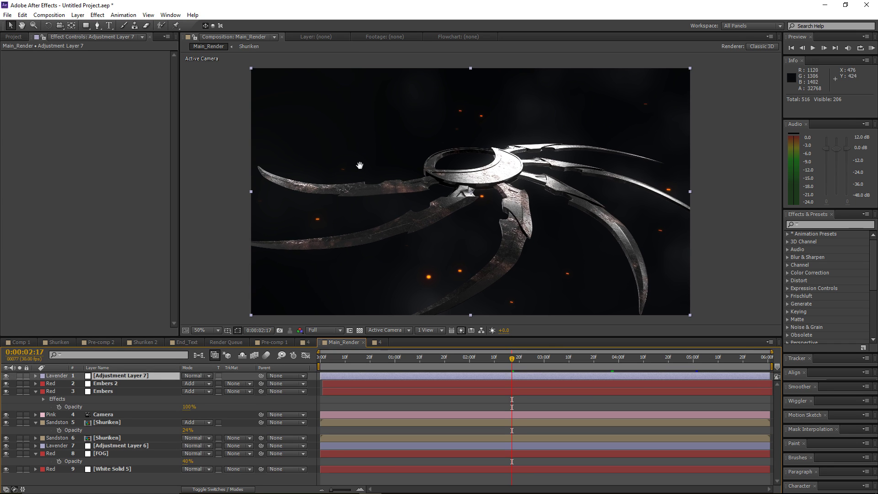
click(97, 15)
mouse_move(151, 99)
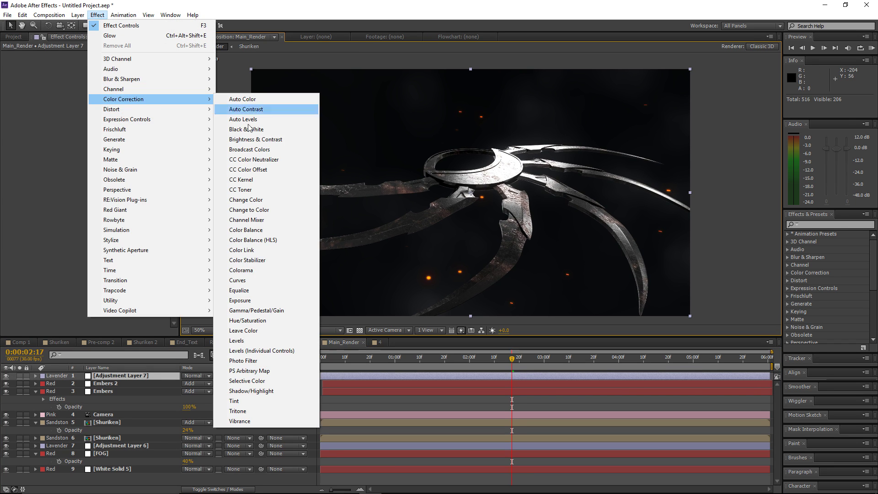
click(237, 280)
Raise the upper part of the RGB curve and slightly lift the Blue channel's black point in the adjustment layer's Curves
drag(77, 103, 75, 96)
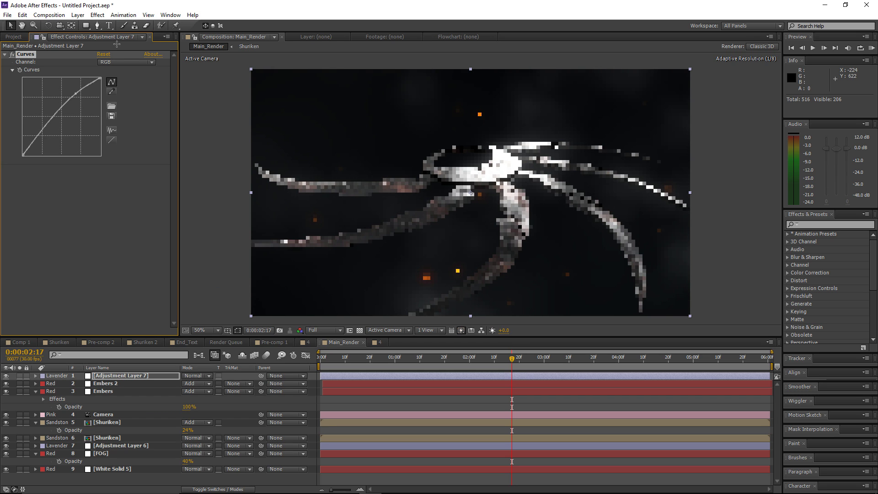
click(125, 62)
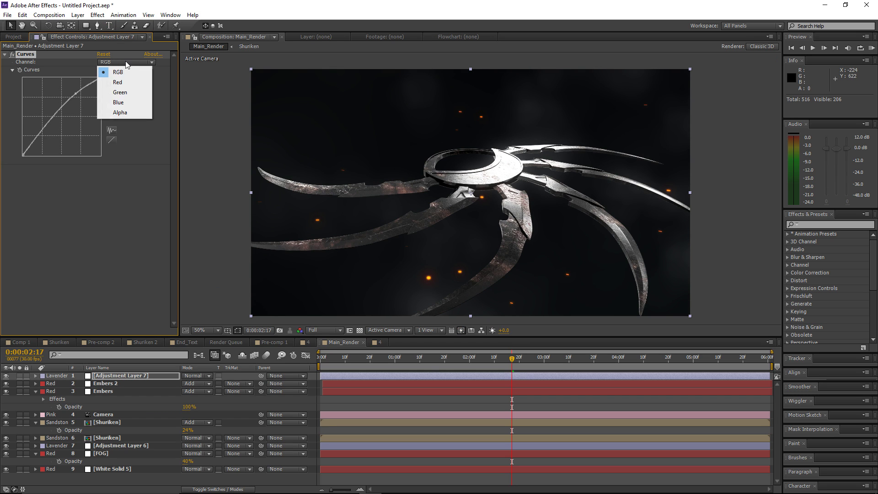
click(127, 106)
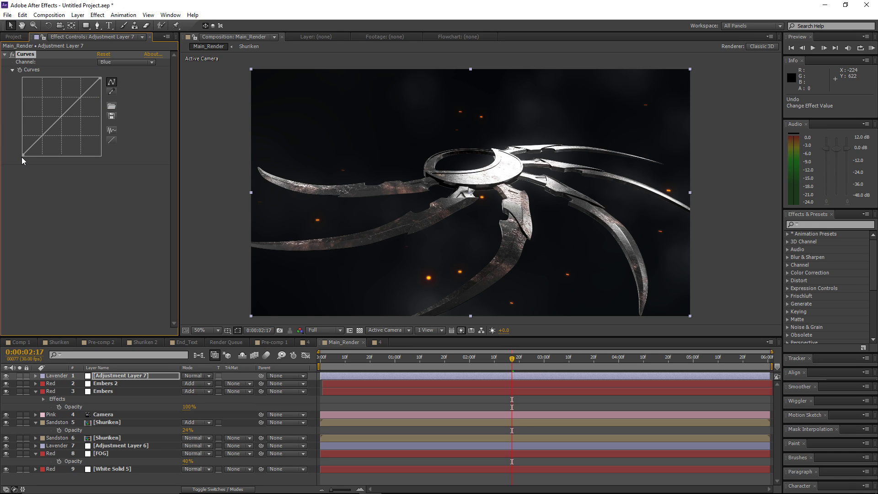
drag(22, 157, 17, 153)
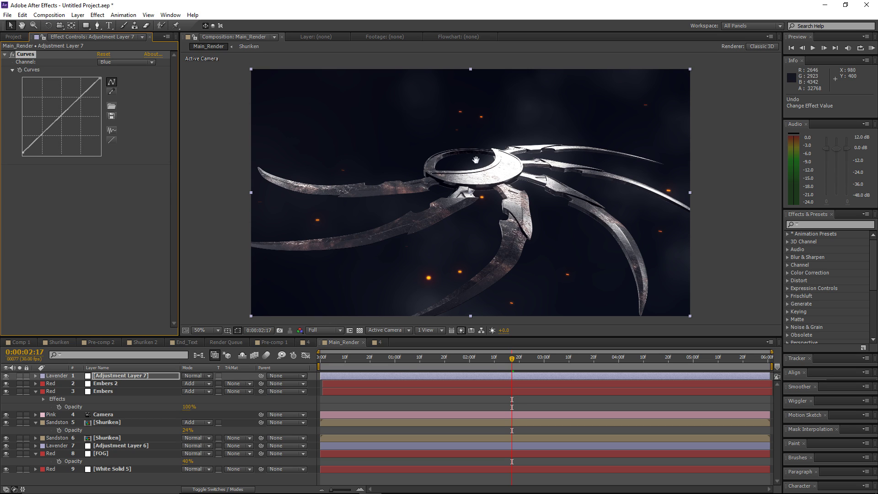
middle_drag(475, 159, 480, 157)
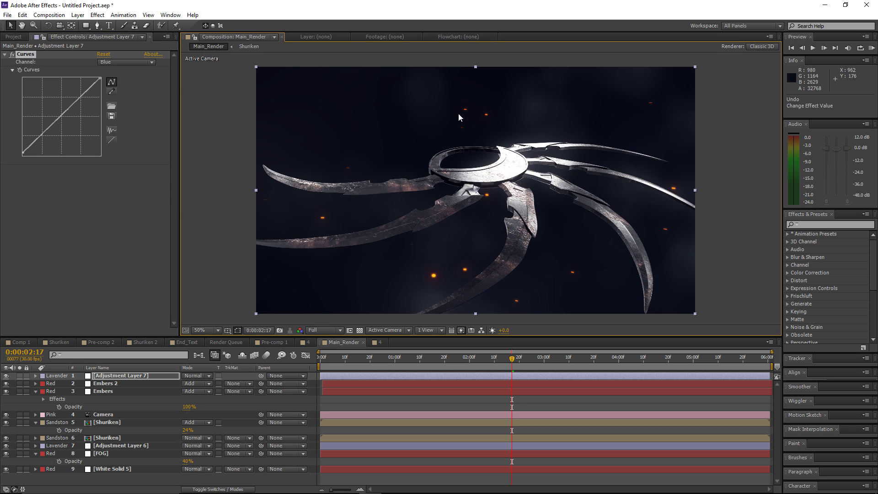
Slightly boost the Red channel's highlights and add a barely raised midpoint to the Green channel in Curves
click(113, 62)
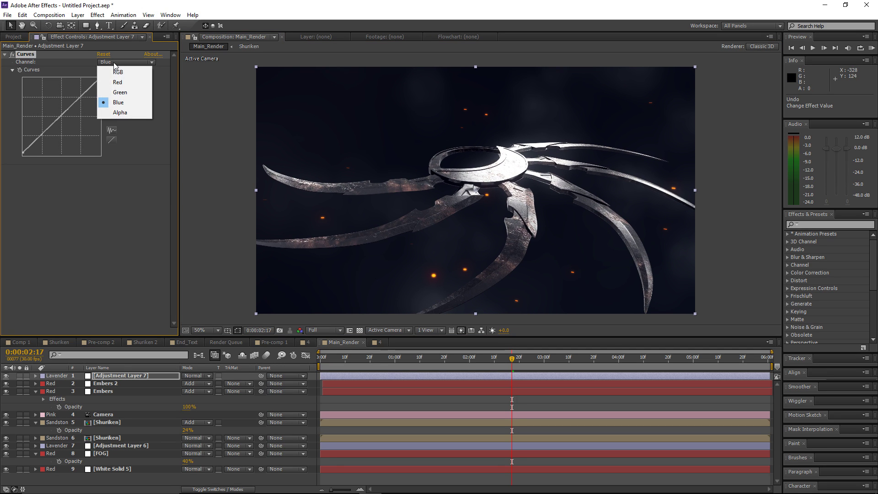
click(125, 85)
drag(98, 78, 95, 79)
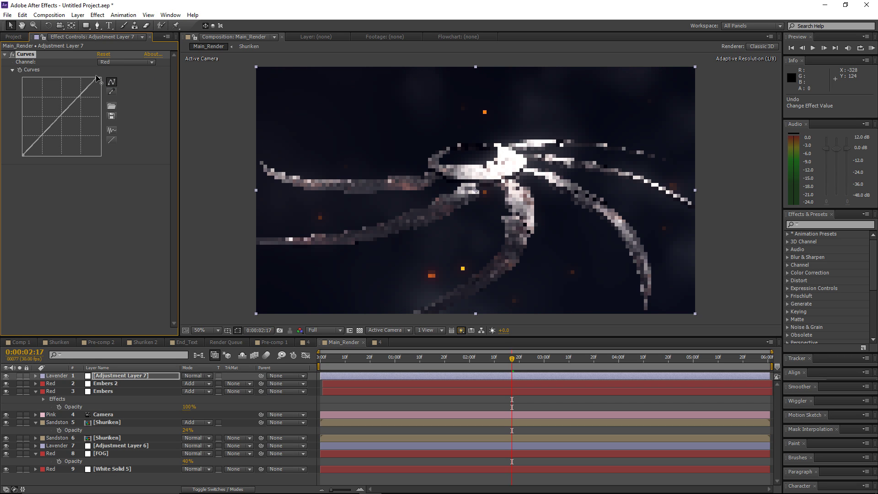
drag(97, 78, 100, 81)
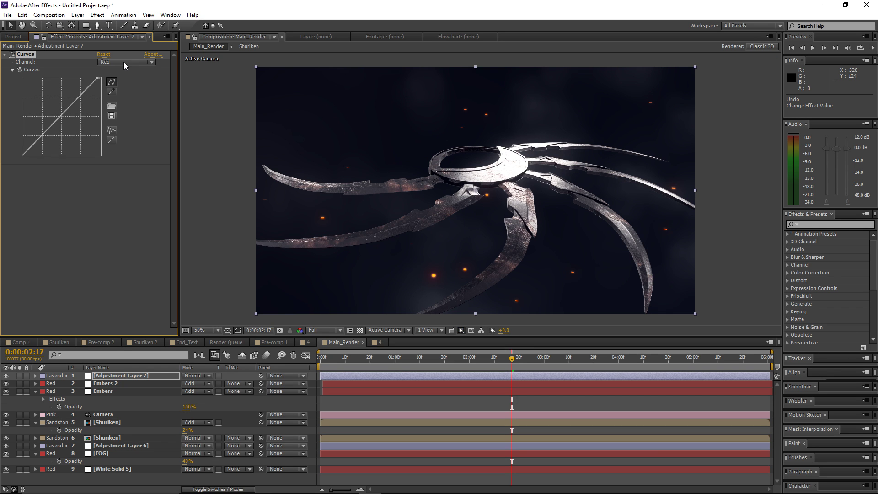
click(125, 63)
click(125, 93)
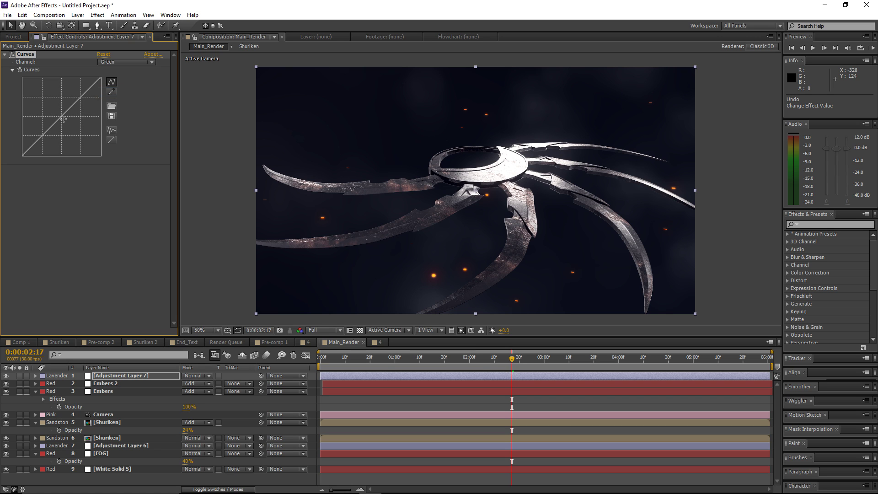
drag(63, 114, 62, 114)
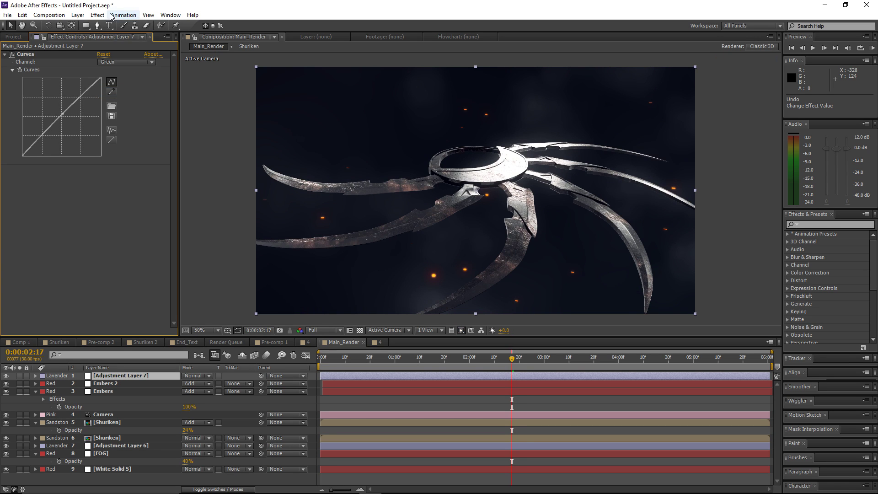
Apply the Color Balance effect to the new adjustment layer and turn its Curves effect off
click(97, 15)
mouse_move(133, 99)
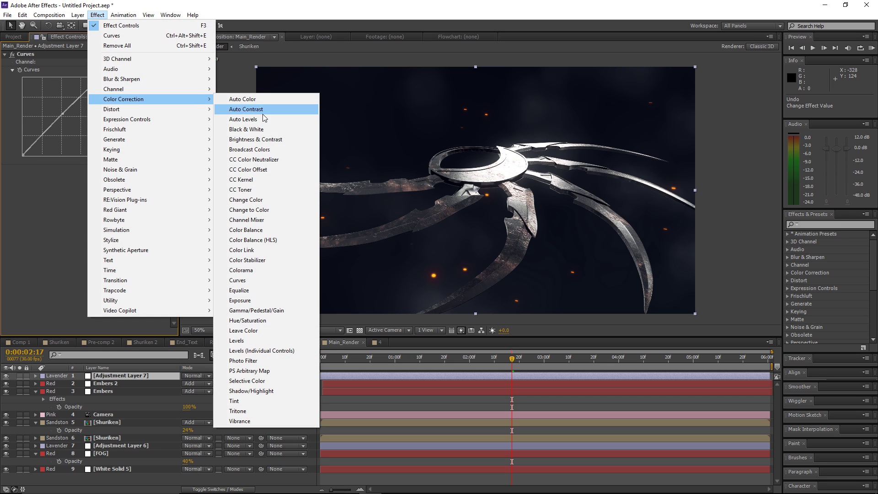
click(266, 230)
click(117, 280)
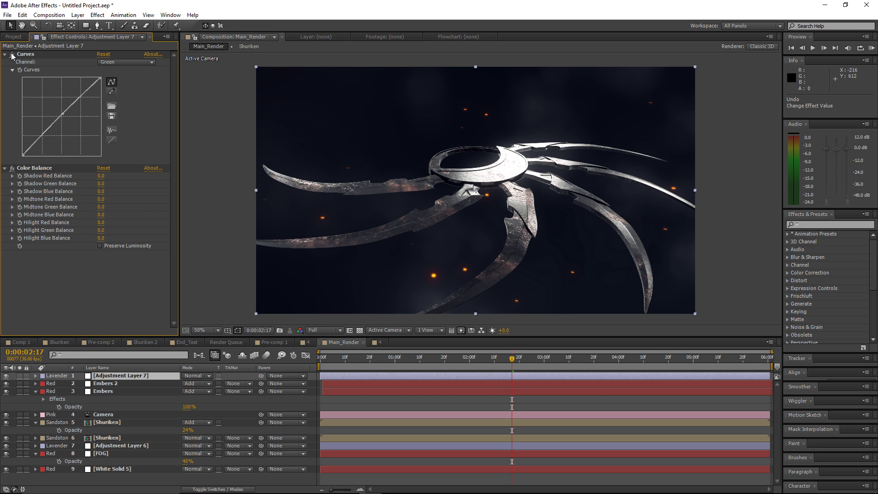
click(12, 55)
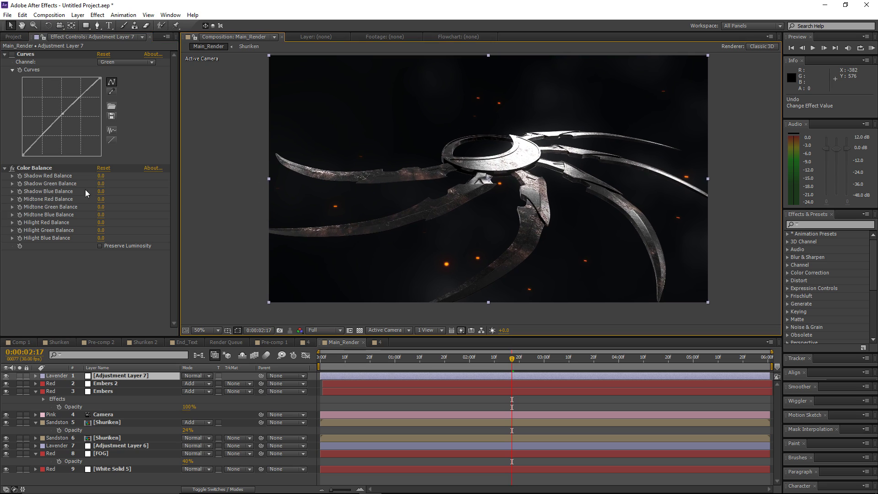
click(36, 169)
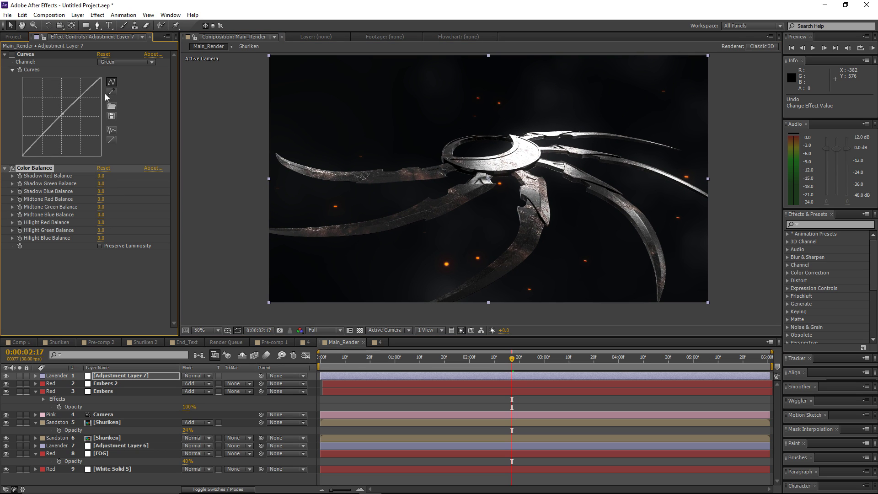
click(115, 268)
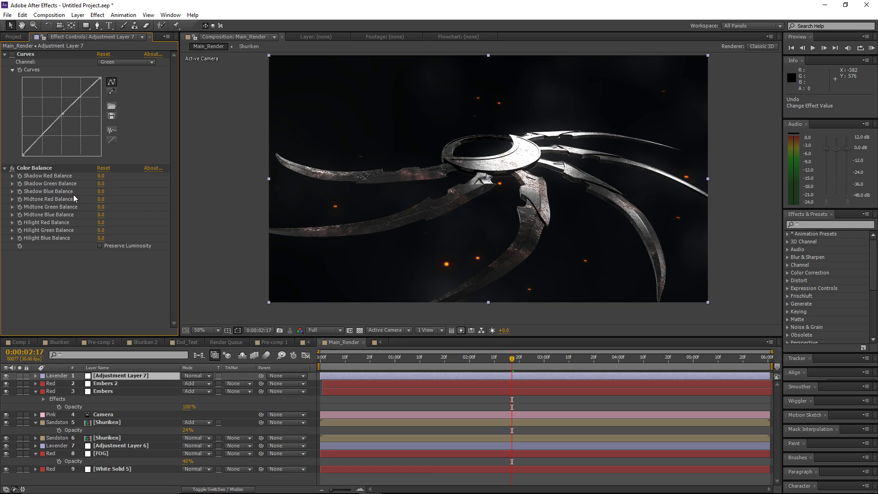
Set Color Balance to Shadow Blue 50, Midtone Green 7 and Hilight Red 6
drag(103, 194, 112, 194)
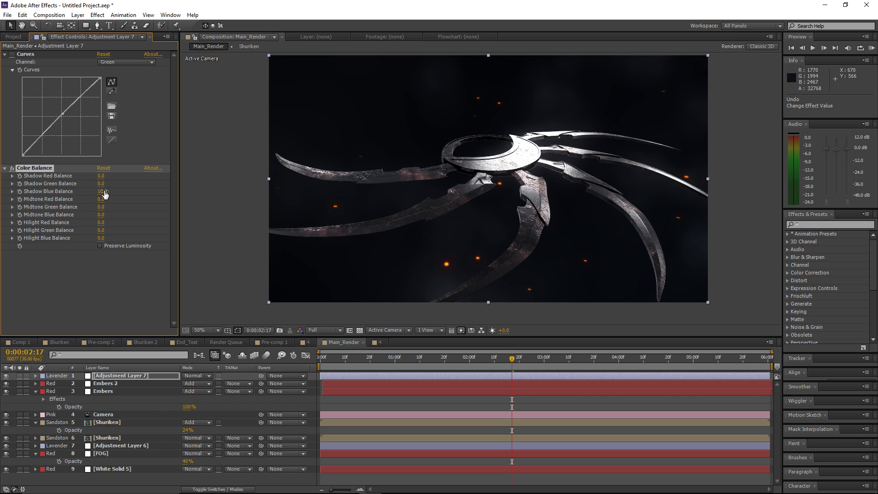
drag(105, 192, 114, 191)
drag(101, 207, 104, 208)
drag(101, 223, 104, 223)
middle_drag(440, 171, 394, 173)
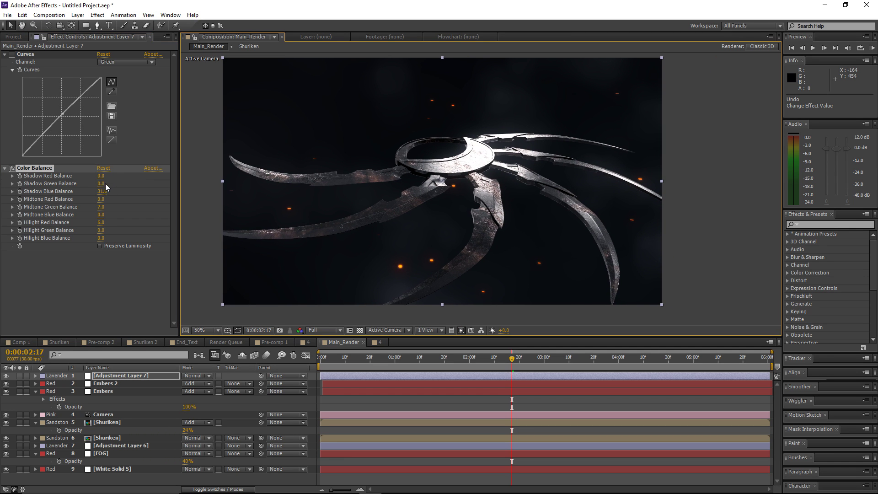
mouse_move(102, 192)
mouse_down()
mouse_move(118, 192)
mouse_move(109, 192)
mouse_up()
middle_drag(333, 164, 337, 173)
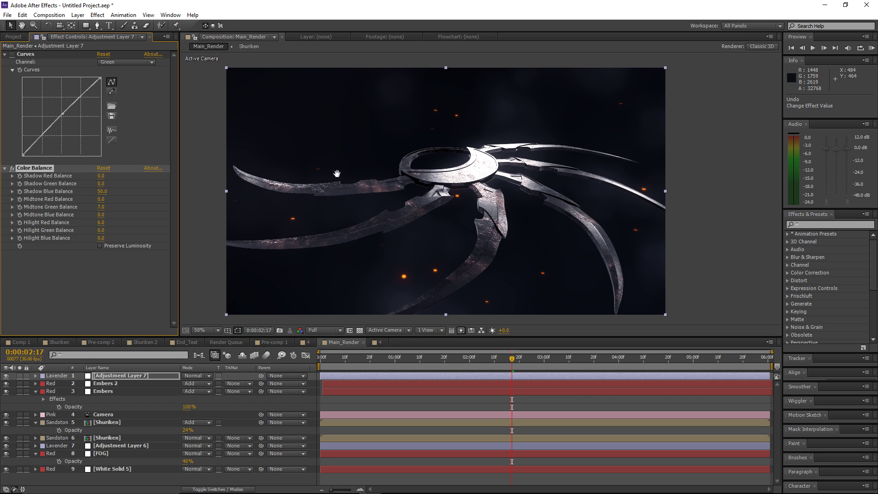
Turn off the Color Balance effect, re-enable Curves and check the graded shuriken frame
click(12, 167)
click(13, 55)
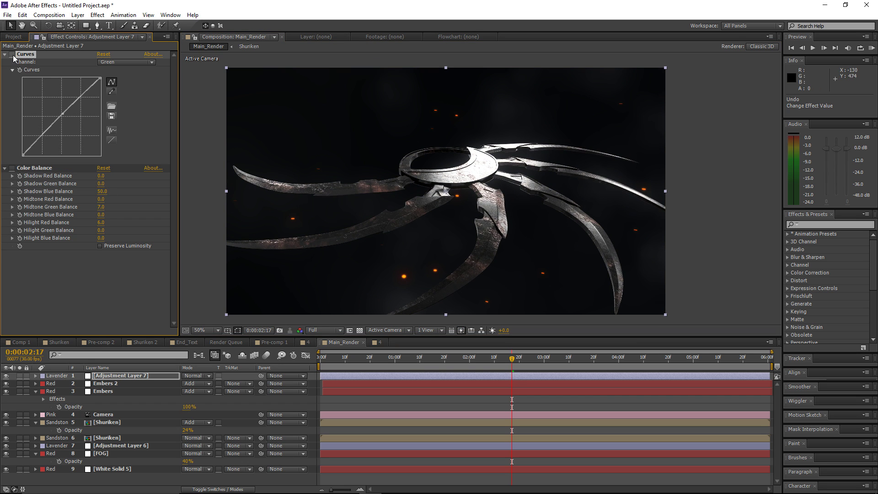
click(14, 56)
middle_drag(359, 167, 369, 165)
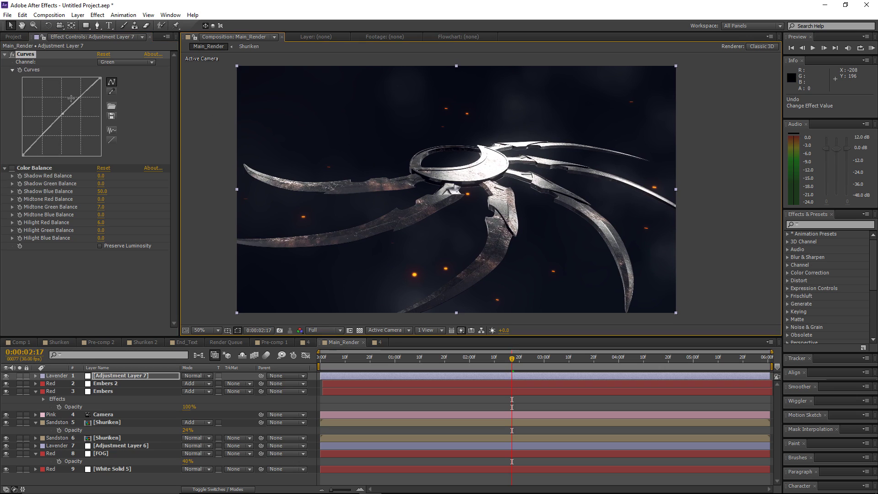
mouse_move(382, 215)
middle_down()
mouse_move(400, 215)
mouse_move(376, 215)
middle_up()
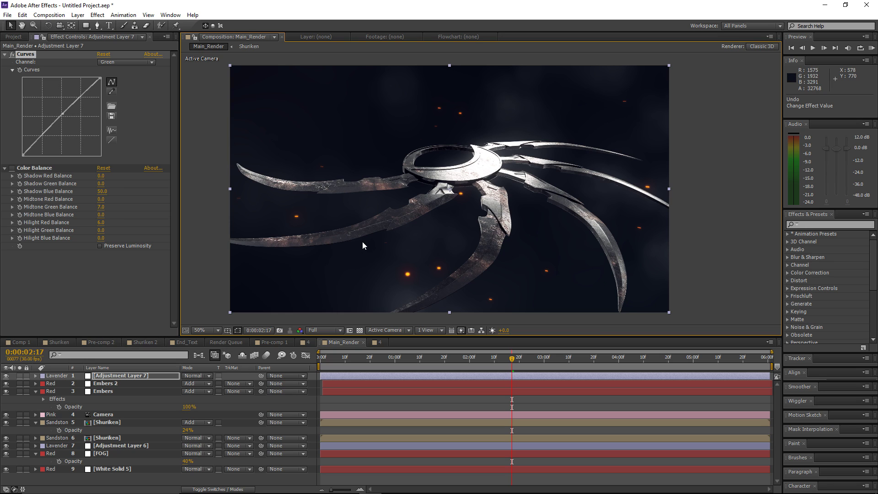
middle_drag(362, 242, 362, 244)
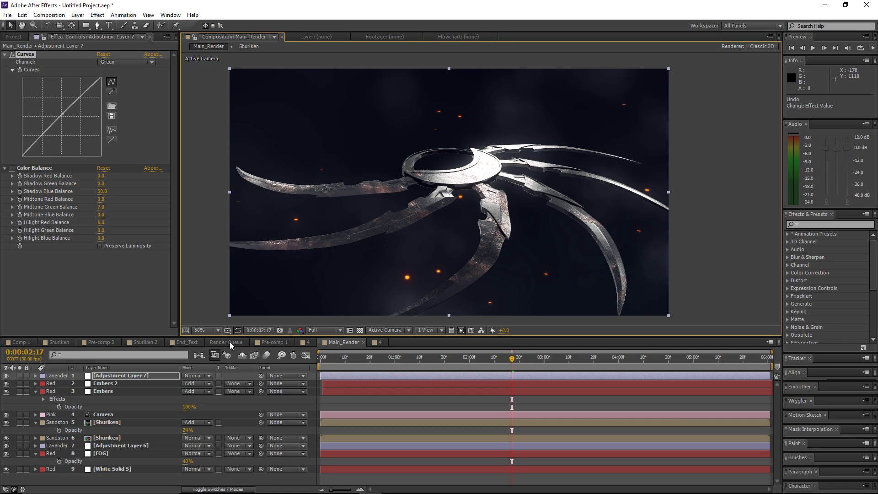
Return to the Shuriken 2 composition
click(265, 343)
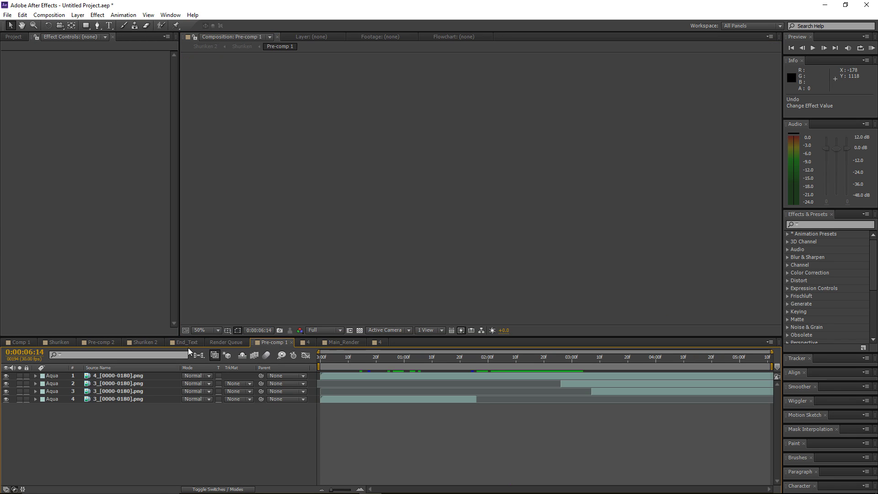
click(141, 341)
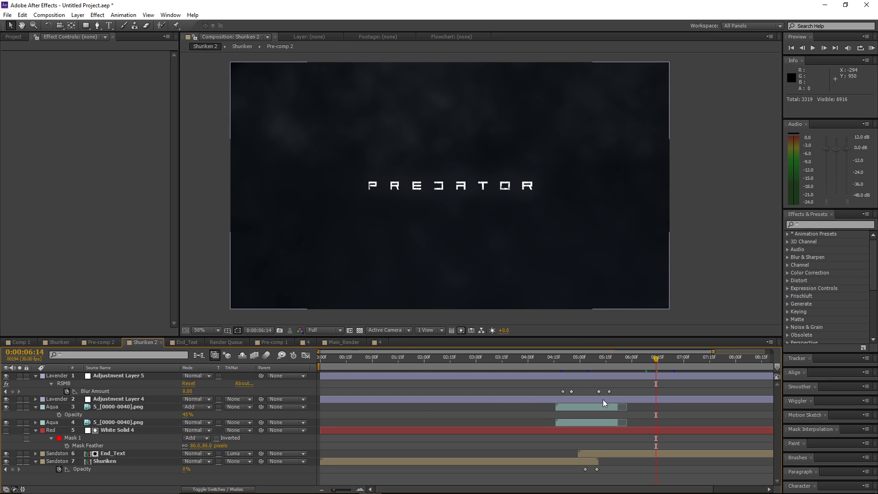